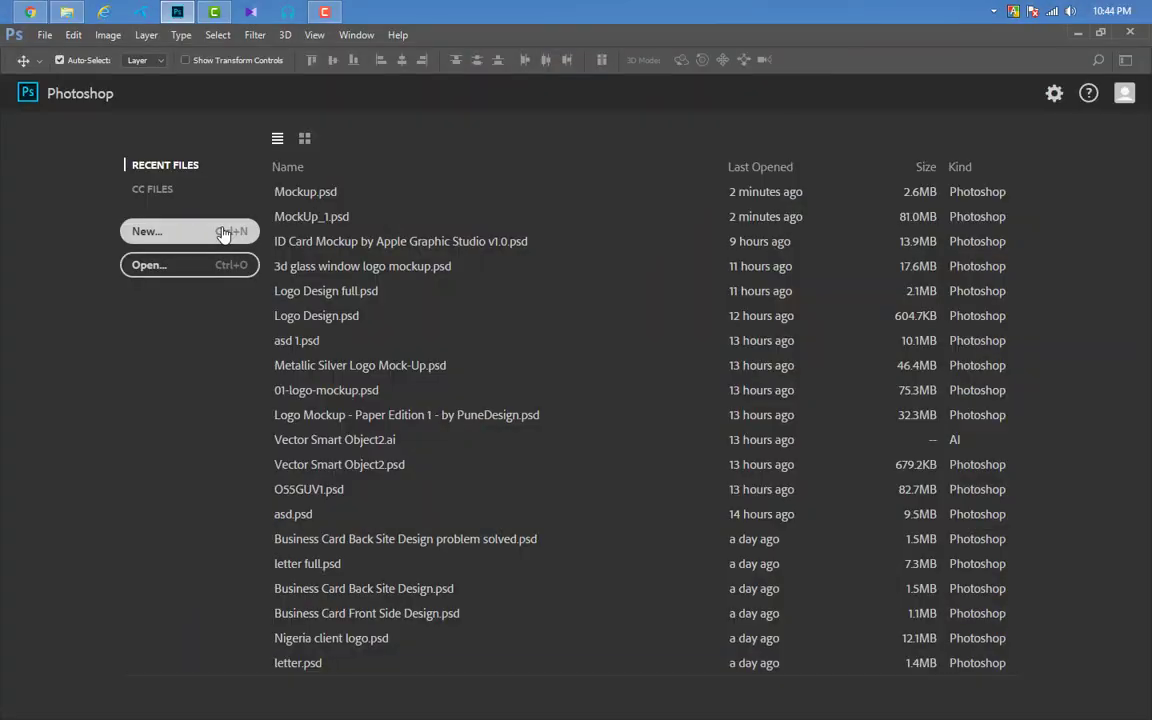
# Step: Create a new 2000 × 1096 px, 300 ppi document and name it 'Food Banner Design'
pyautogui.click(223, 233)
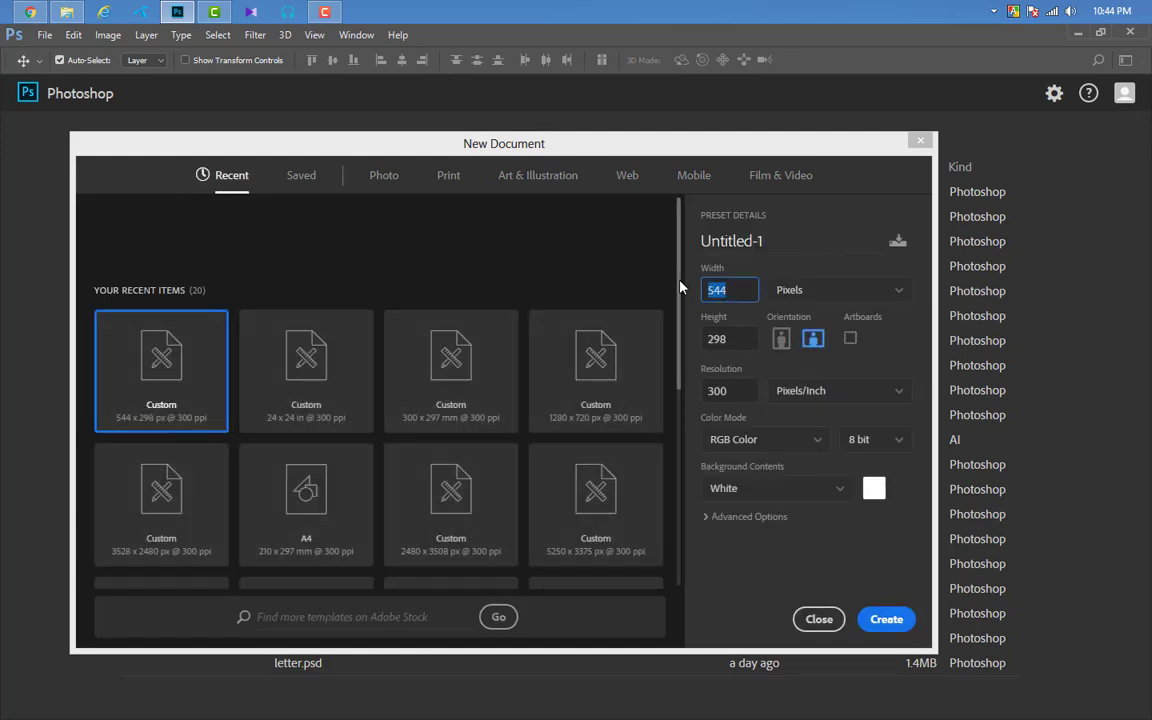
pyautogui.write('2000')
pyautogui.press('Tab')
pyautogui.write('1096')
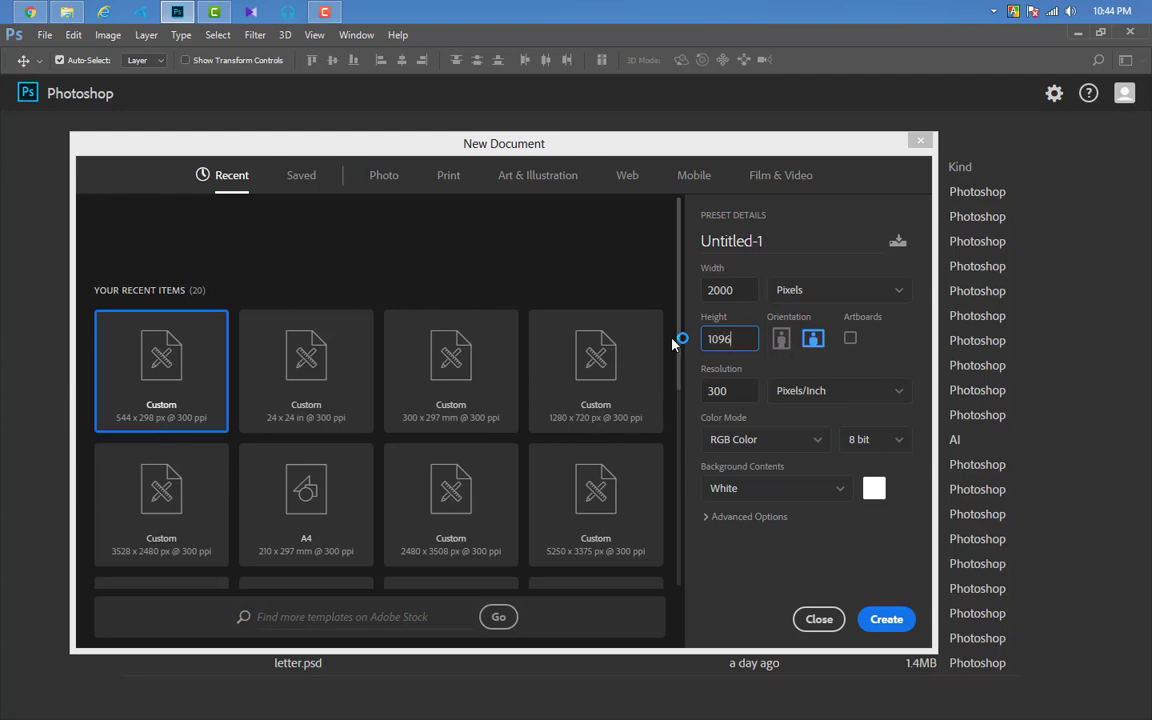
pyautogui.click(763, 241)
pyautogui.write('F')
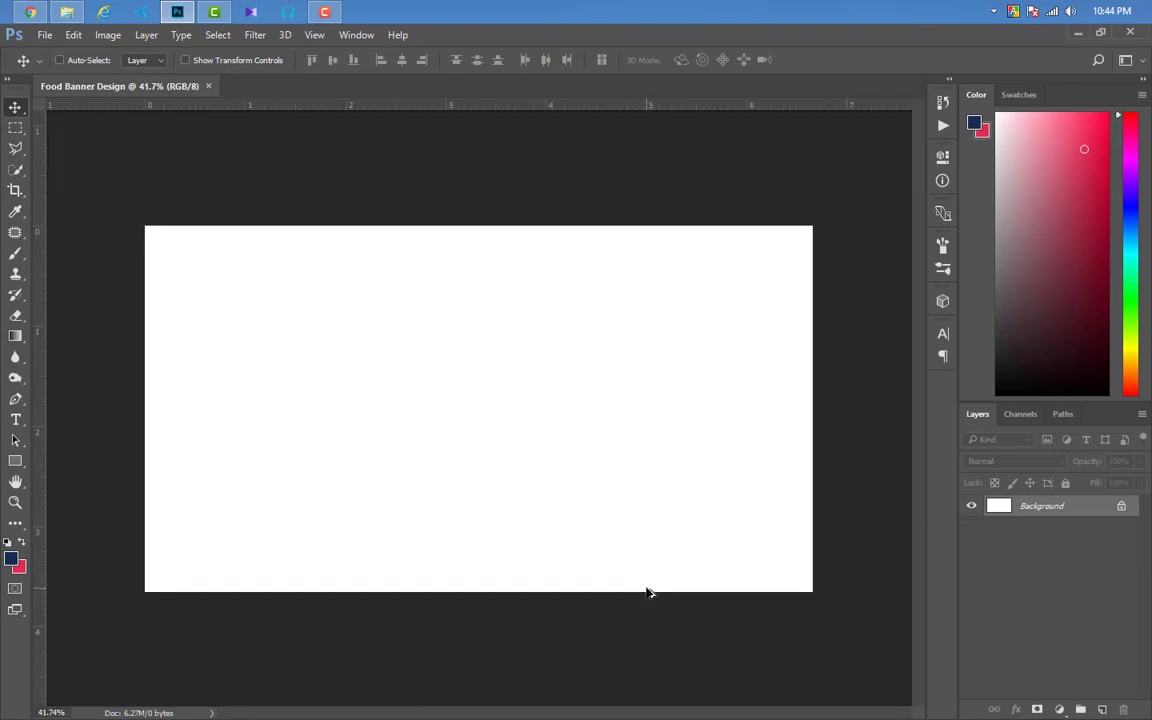
# Step: Add a horizontal middle guide and a left-of-centre vertical guide, then start a Pen shape at the top
pyautogui.moveTo(502, 107); pyautogui.dragTo(517, 413)
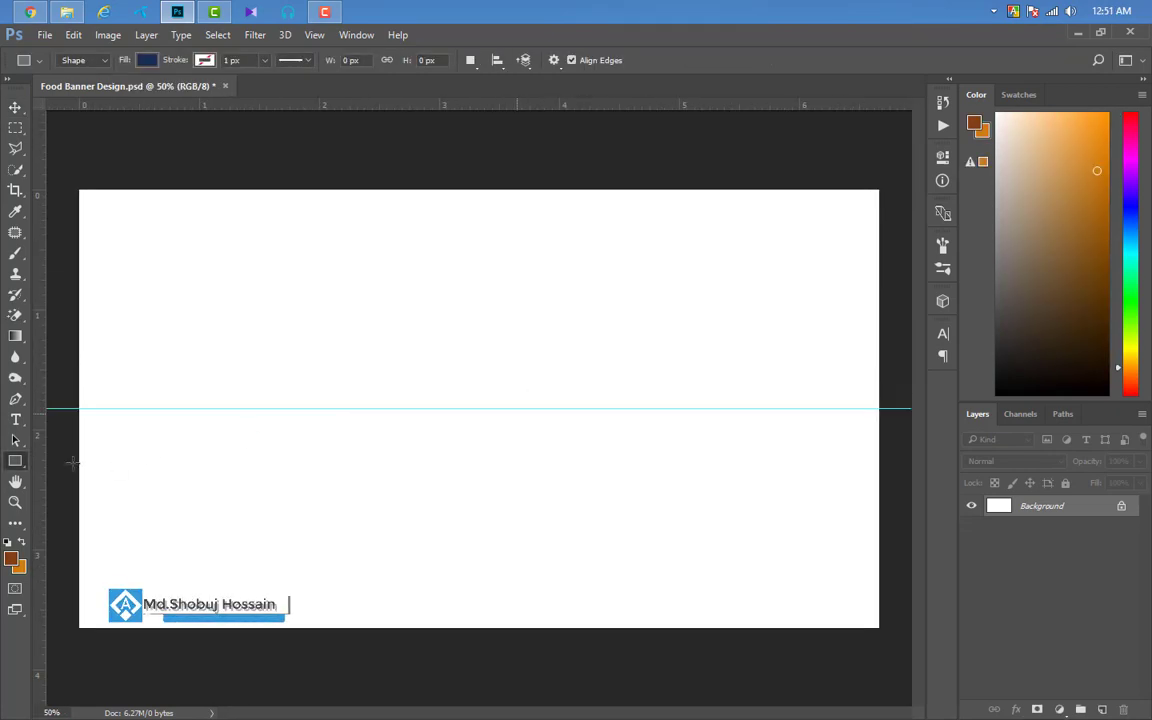
pyautogui.moveTo(42, 470); pyautogui.dragTo(369, 522)
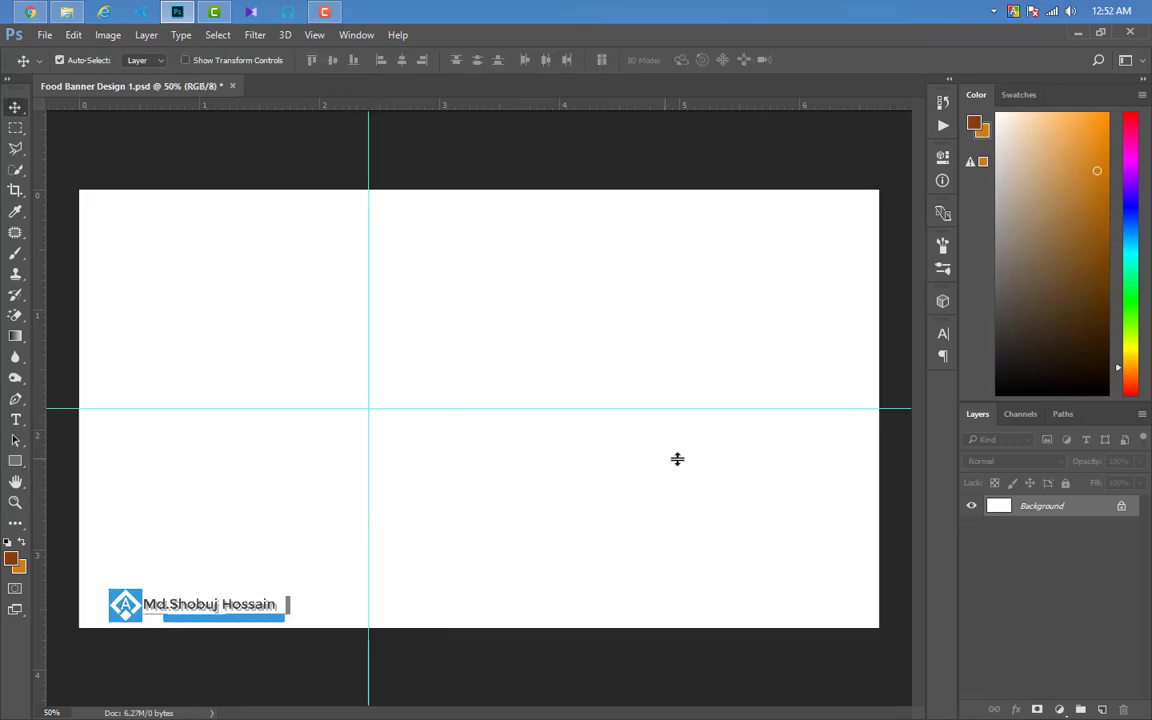
pyautogui.click(15, 399)
pyautogui.click(369, 190)
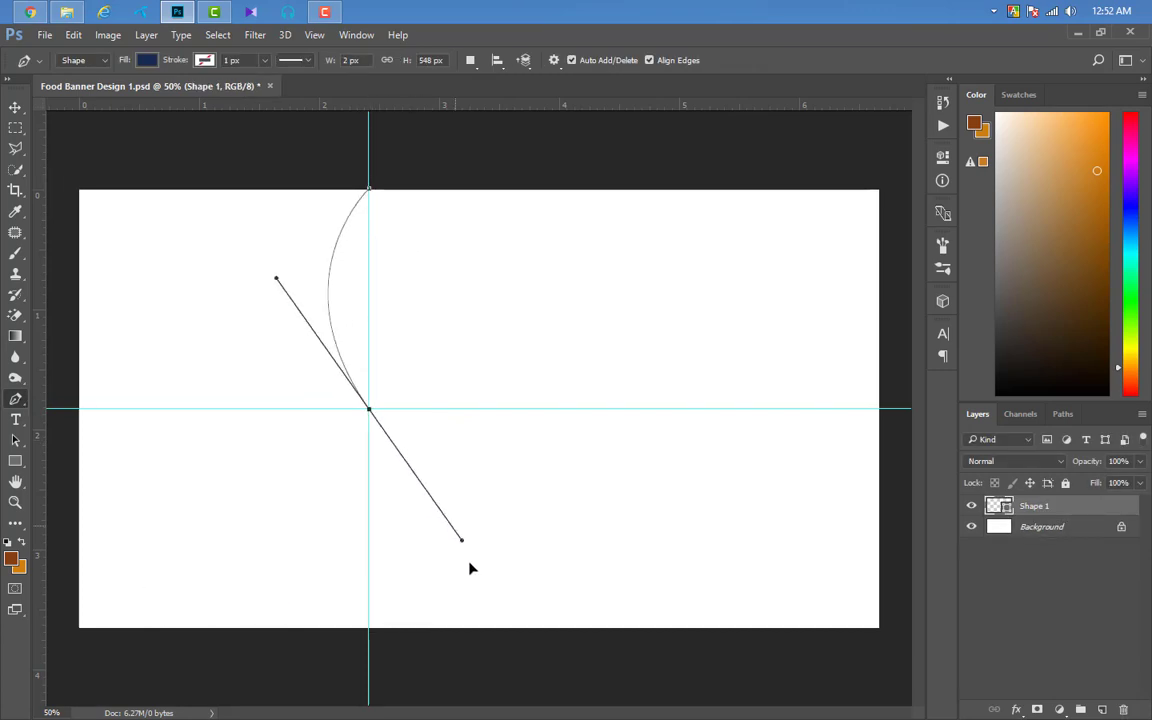
# Step: Shape the navy S-curve through the guide crossing, removing handles at the middle and top anchors
pyautogui.moveTo(410, 450); pyautogui.dragTo(482, 632)
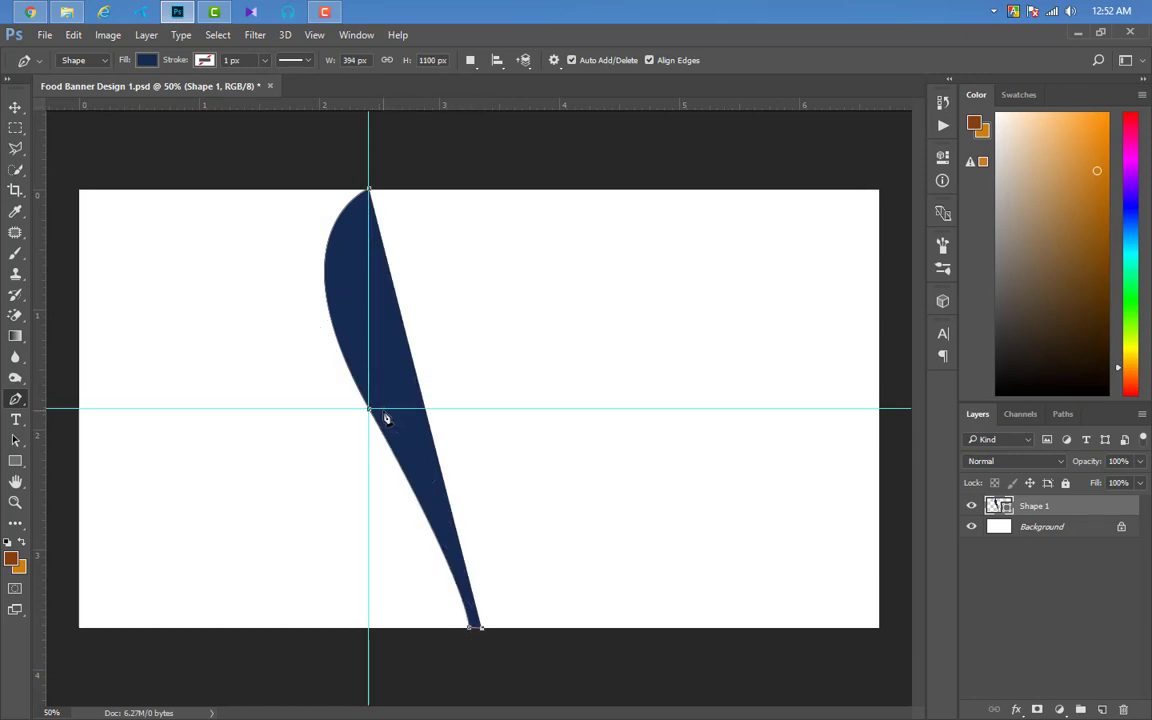
pyautogui.moveTo(372, 410)
pyautogui.mouseDown()
pyautogui.moveTo(322, 360)
pyautogui.moveTo(300, 280)
pyautogui.mouseUp()
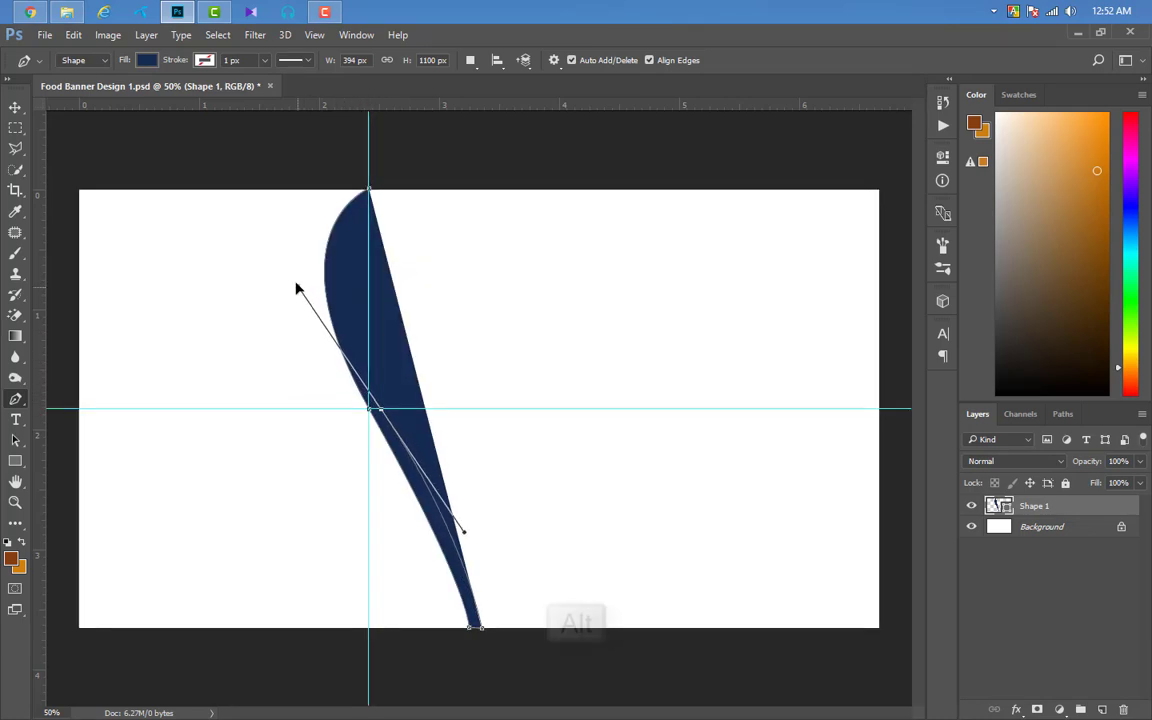
pyautogui.keyDown('alt'); pyautogui.click(382, 412); pyautogui.keyUp('alt')
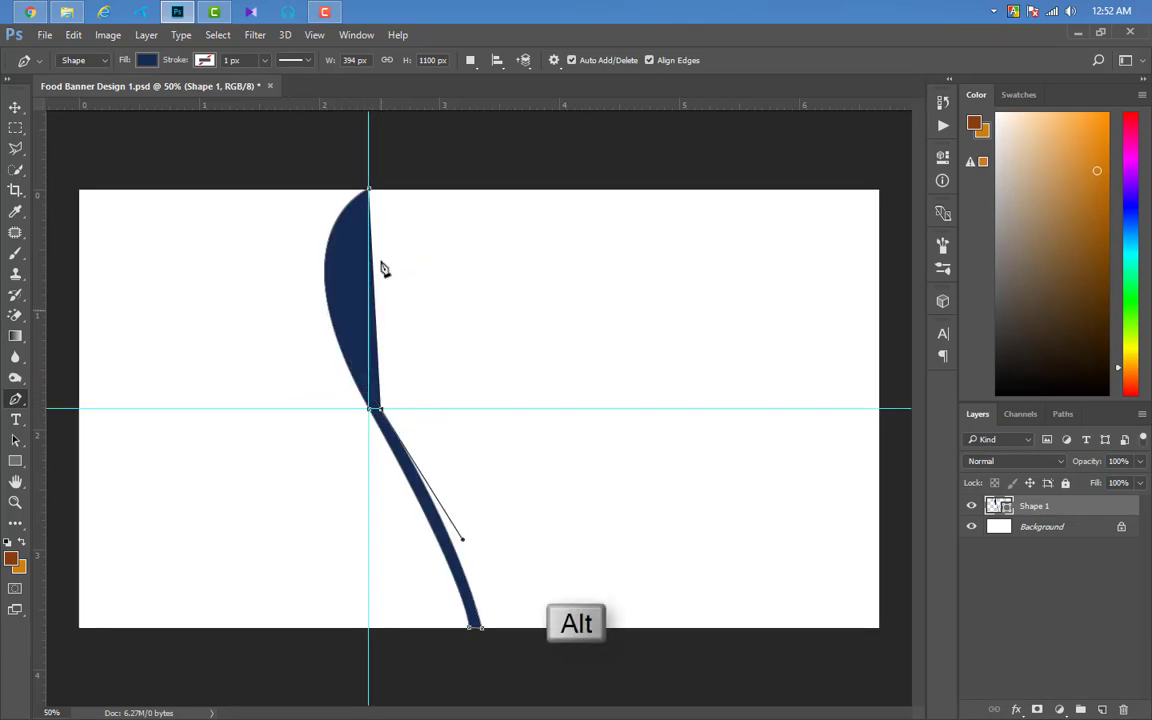
pyautogui.moveTo(378, 192)
pyautogui.mouseDown()
pyautogui.moveTo(476, 162)
pyautogui.moveTo(483, 123)
pyautogui.mouseUp()
pyautogui.keyDown('alt'); pyautogui.click(370, 191); pyautogui.keyUp('alt')
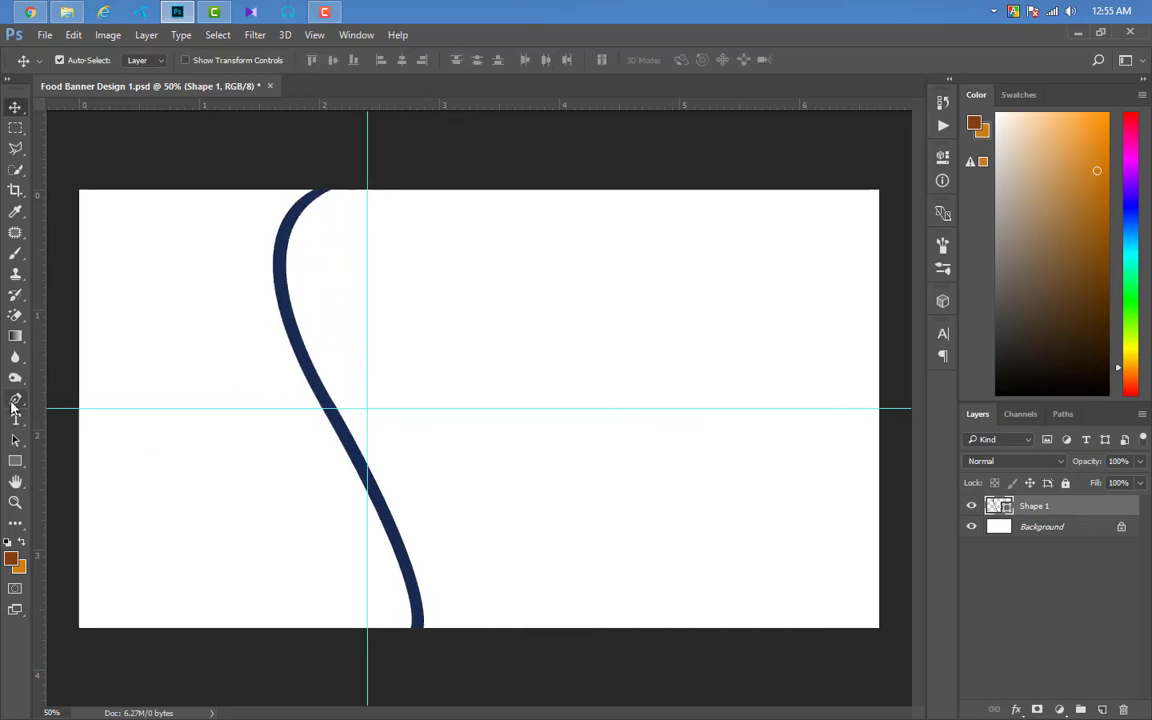
# Step: Draw Shape 2, a curved branch sweeping from the S-curve to the canvas's left edge
pyautogui.click(14, 399)
pyautogui.click(298, 362)
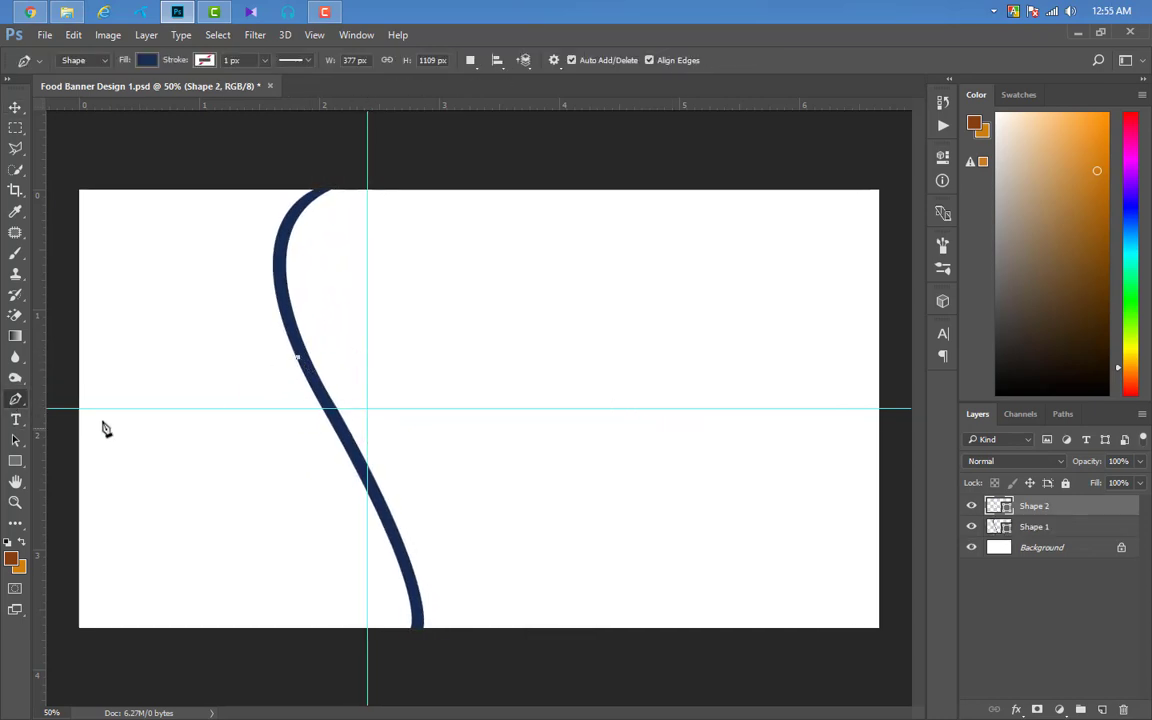
pyautogui.moveTo(112, 426); pyautogui.dragTo(28, 490)
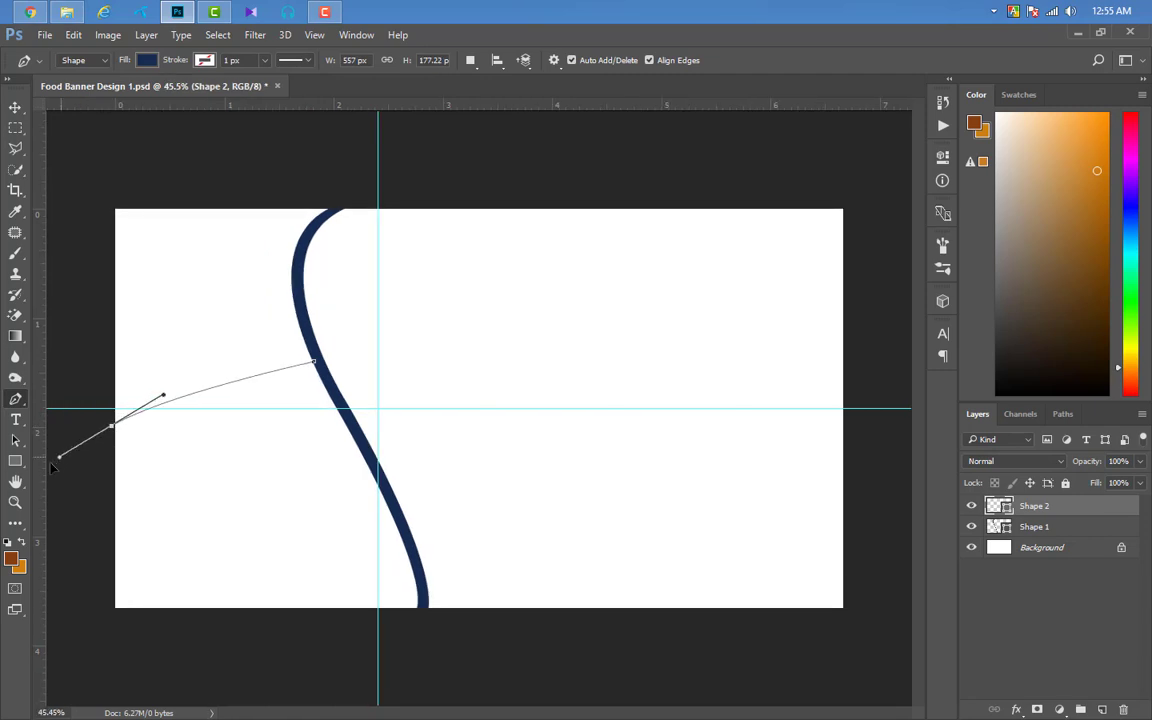
pyautogui.keyDown('alt'); pyautogui.click(112, 426); pyautogui.keyUp('alt')
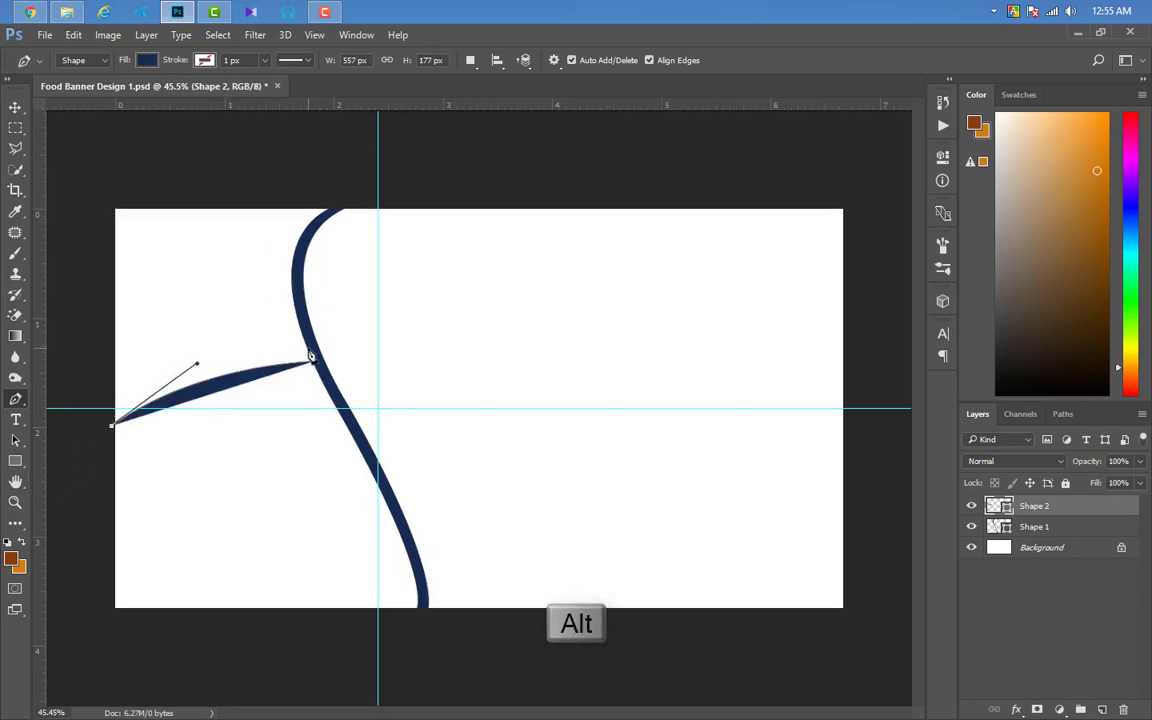
pyautogui.moveTo(312, 357); pyautogui.dragTo(394, 345)
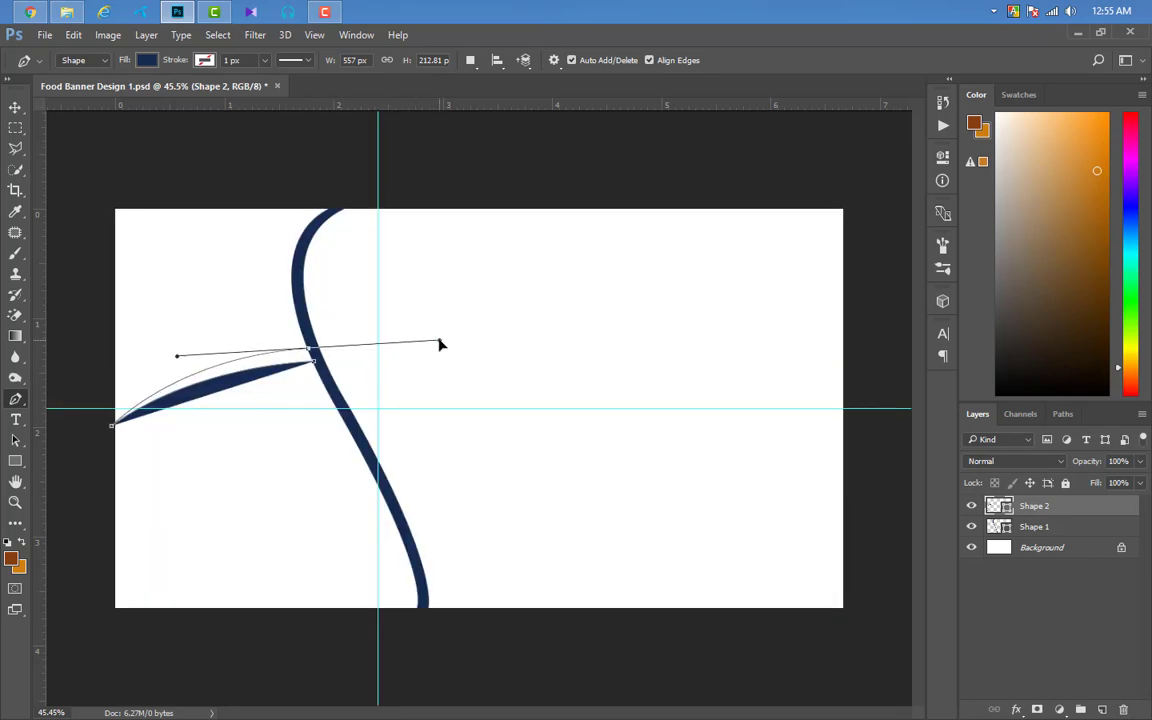
pyautogui.moveTo(394, 345); pyautogui.dragTo(439, 341)
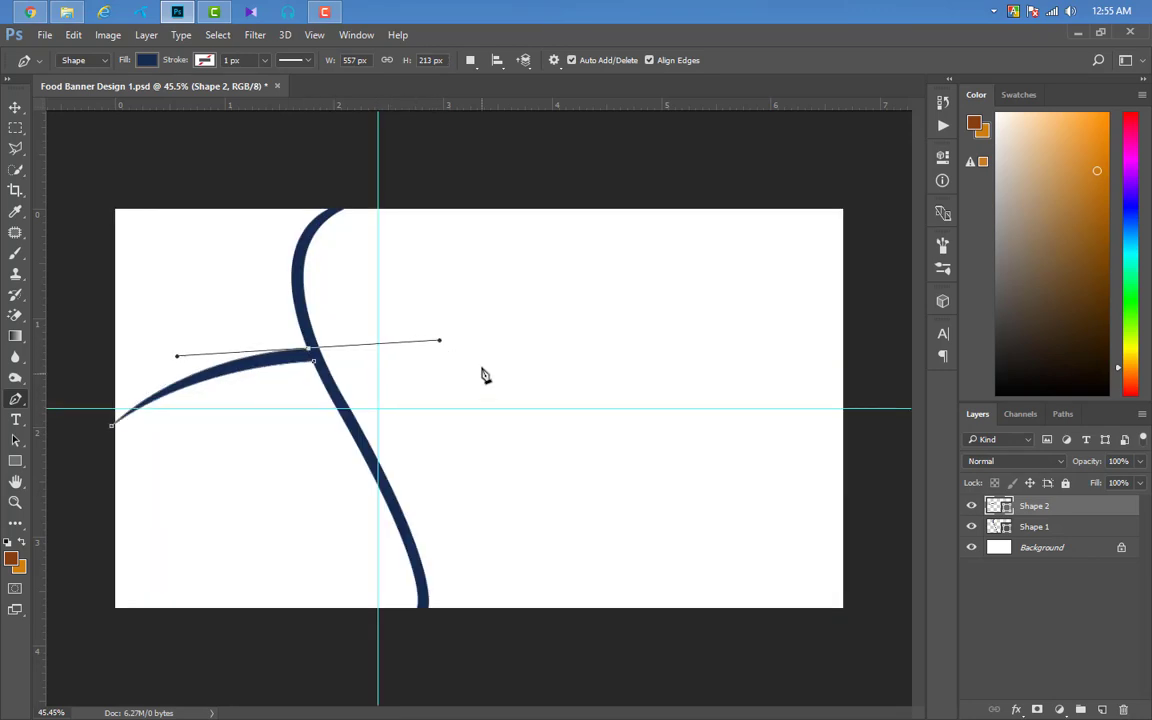
pyautogui.keyDown('alt'); pyautogui.click(310, 351); pyautogui.keyUp('alt')
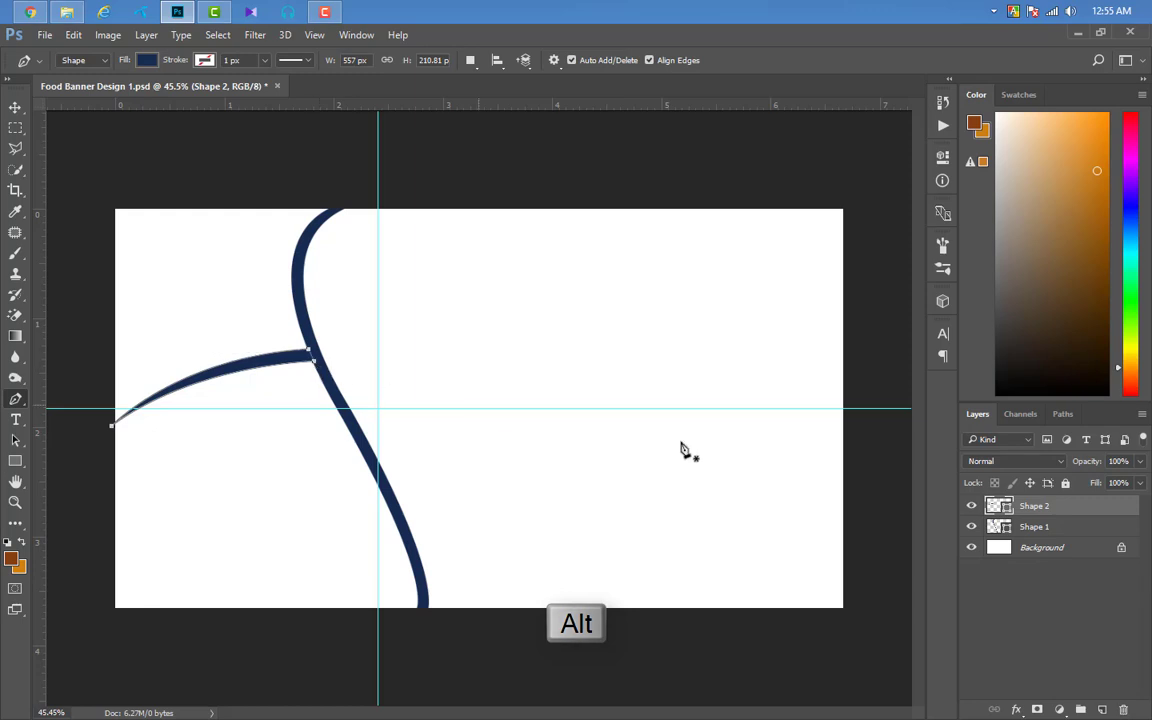
pyautogui.click(21, 113)
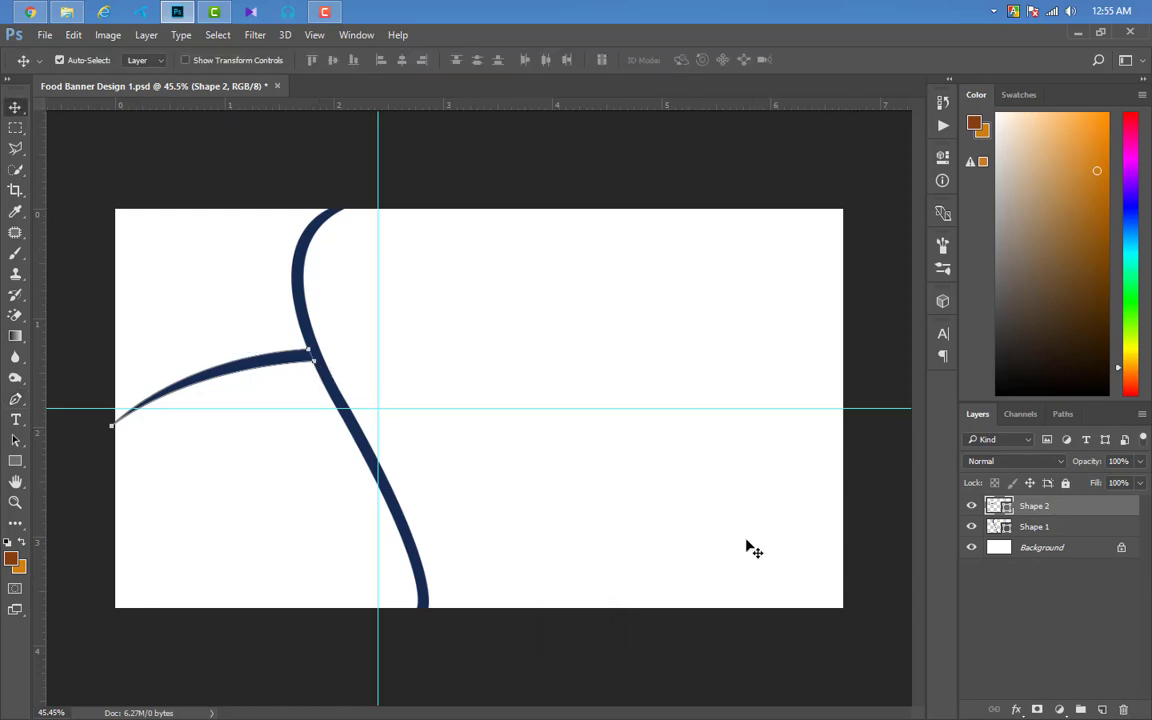
# Step: Fill both curve shapes brown #853f10 and move the S-curve layer above the branch
pyautogui.doubleClick(1000, 527)
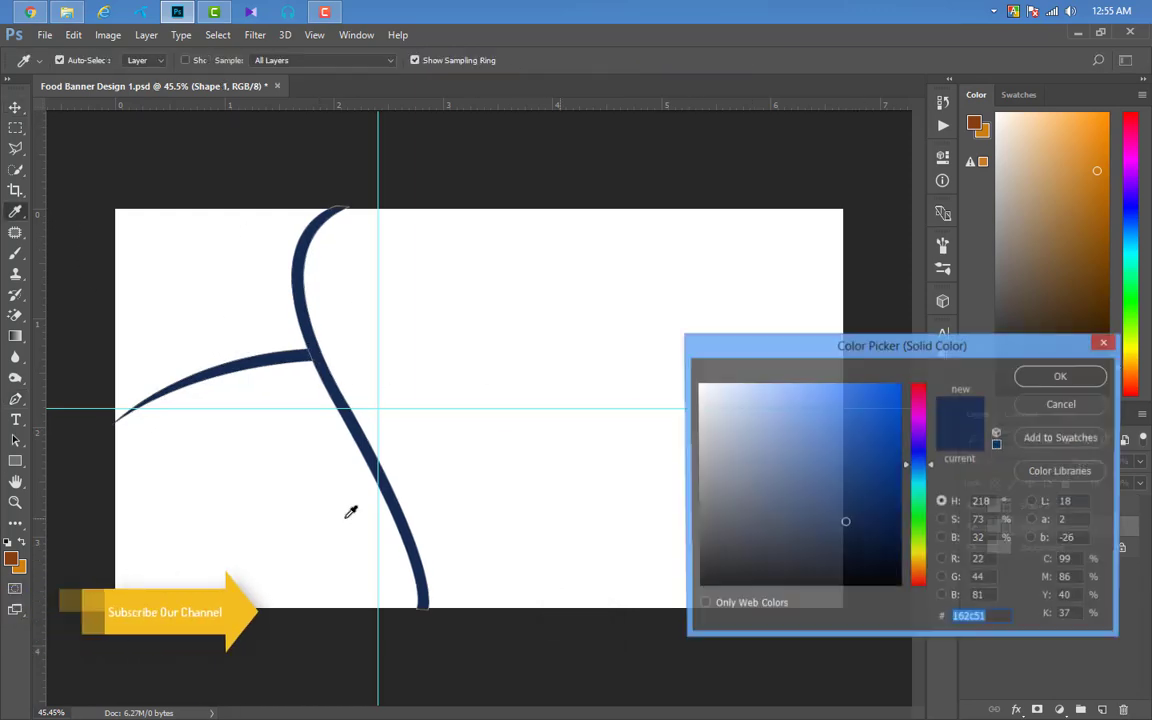
pyautogui.click(1095, 215)
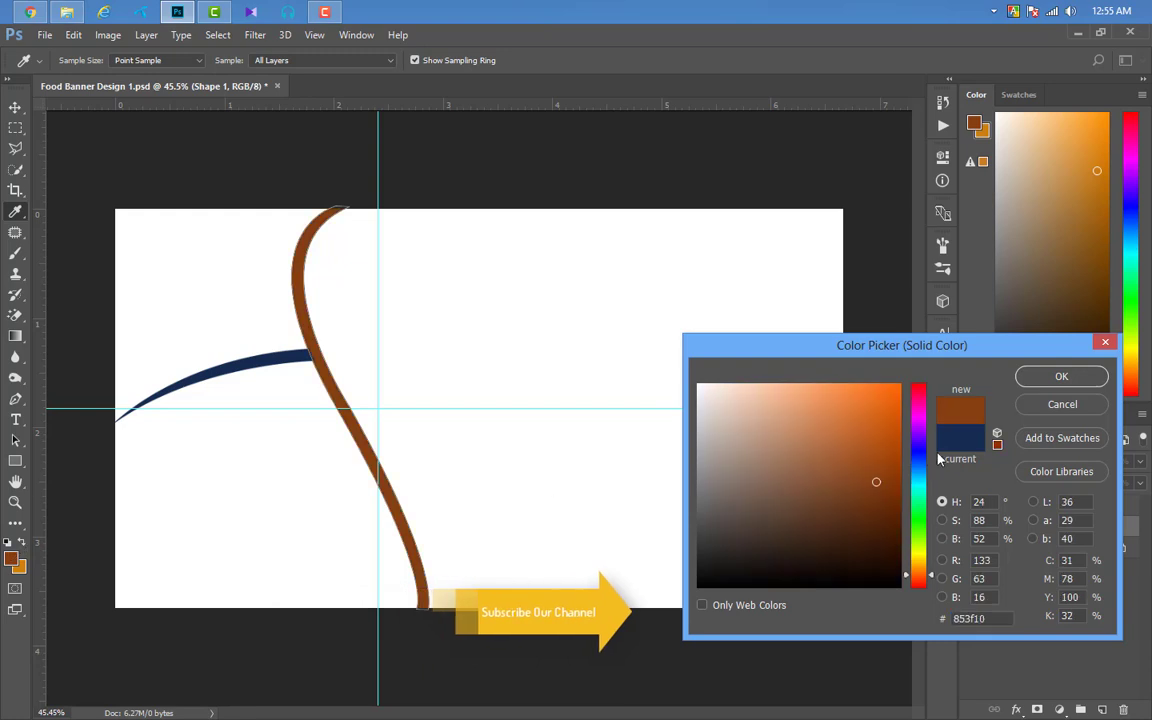
pyautogui.click(1070, 384)
pyautogui.doubleClick(1002, 507)
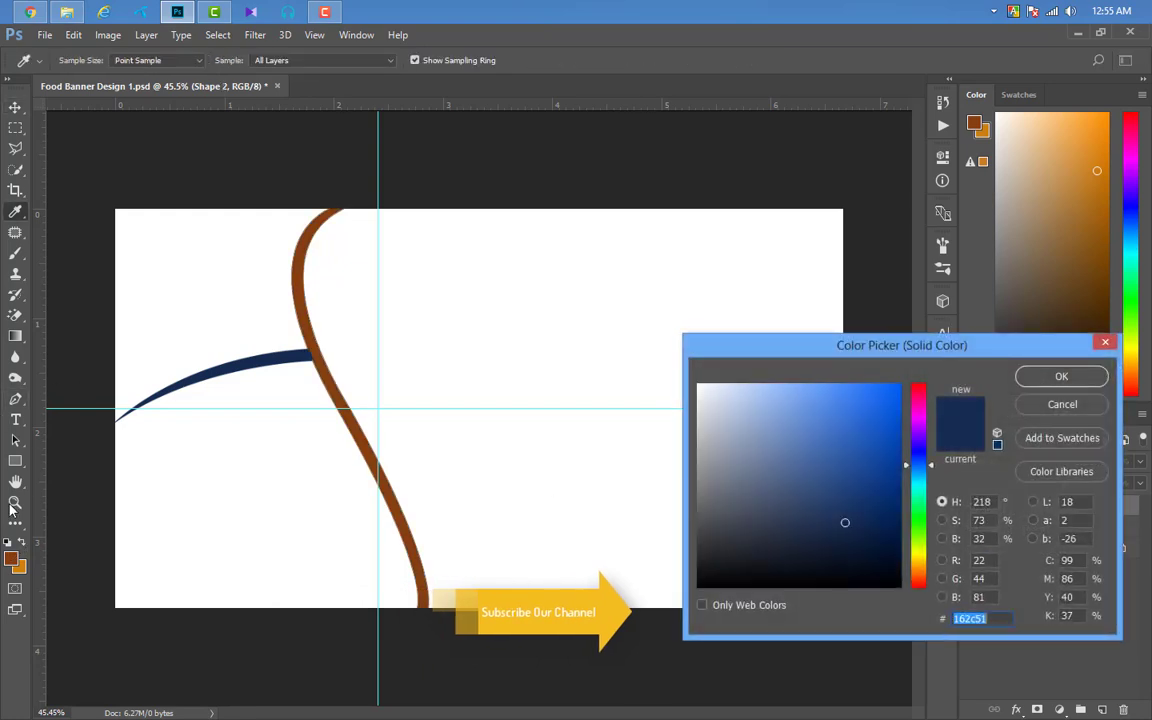
pyautogui.click(390, 500)
pyautogui.click(1022, 383)
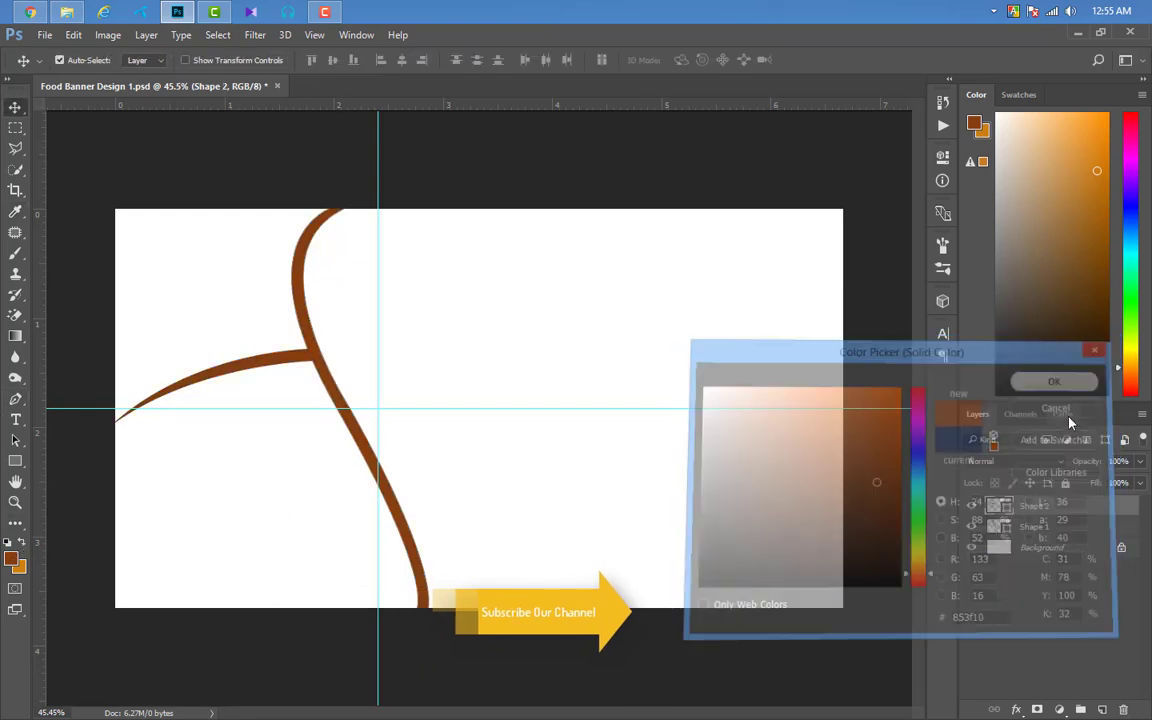
pyautogui.moveTo(1080, 527); pyautogui.dragTo(1081, 500)
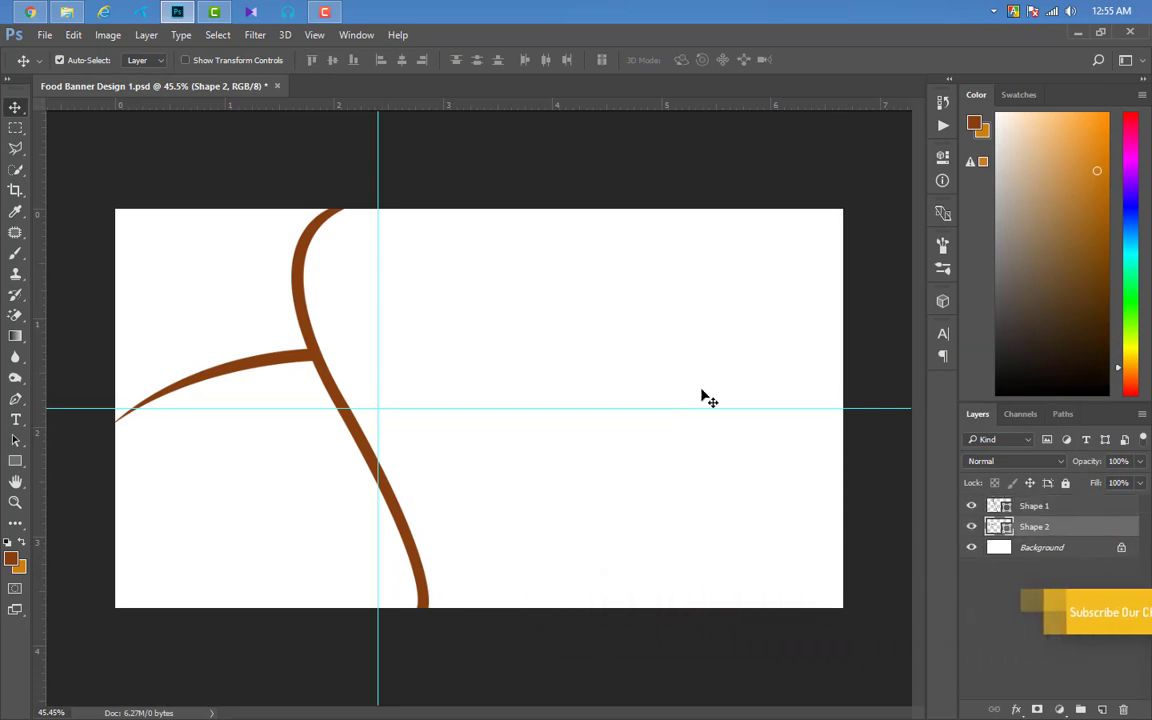
pyautogui.hotkey('ctrl', '+')
pyautogui.click(15, 398)
pyautogui.scroll(5, 105, 436)
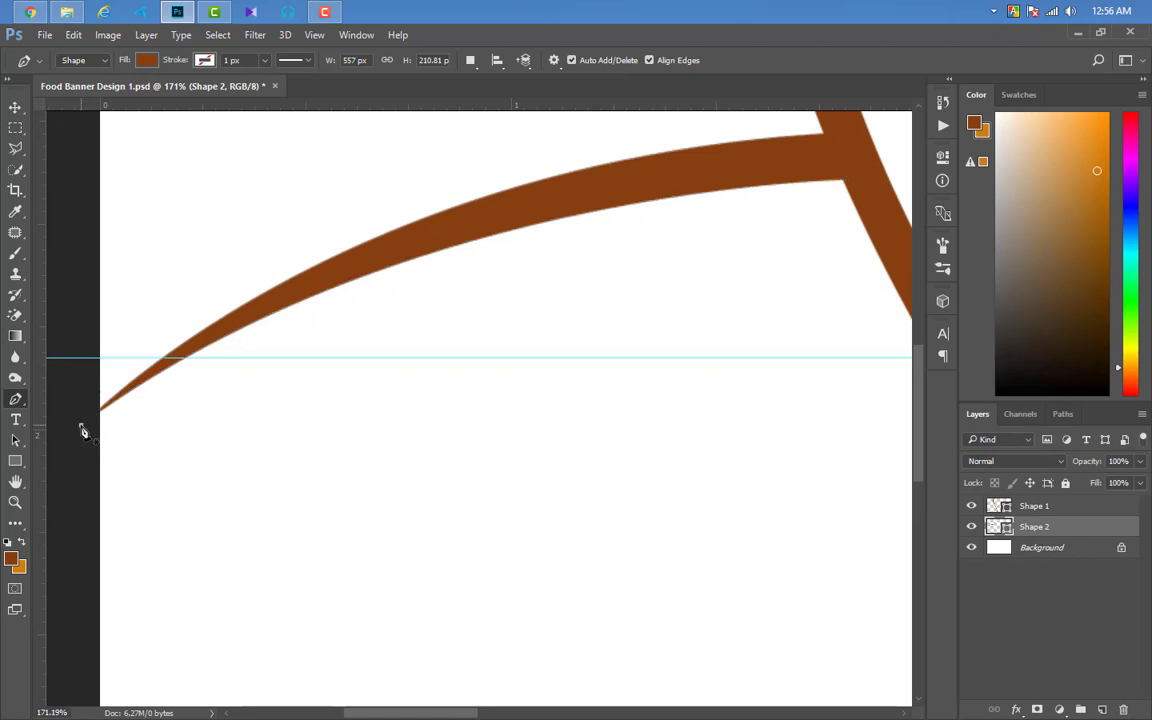
# Step: Trace Shape 3 along the branch and S-curve down past the canvas bottom-left
pyautogui.click(81, 425)
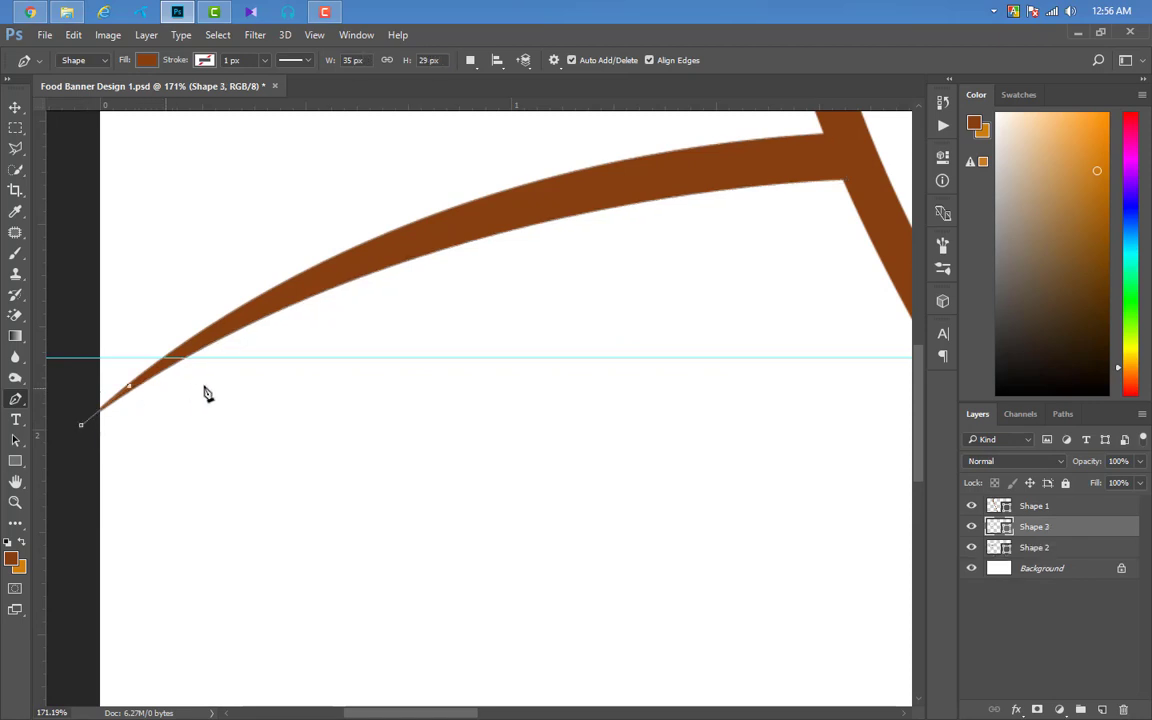
pyautogui.click(370, 261)
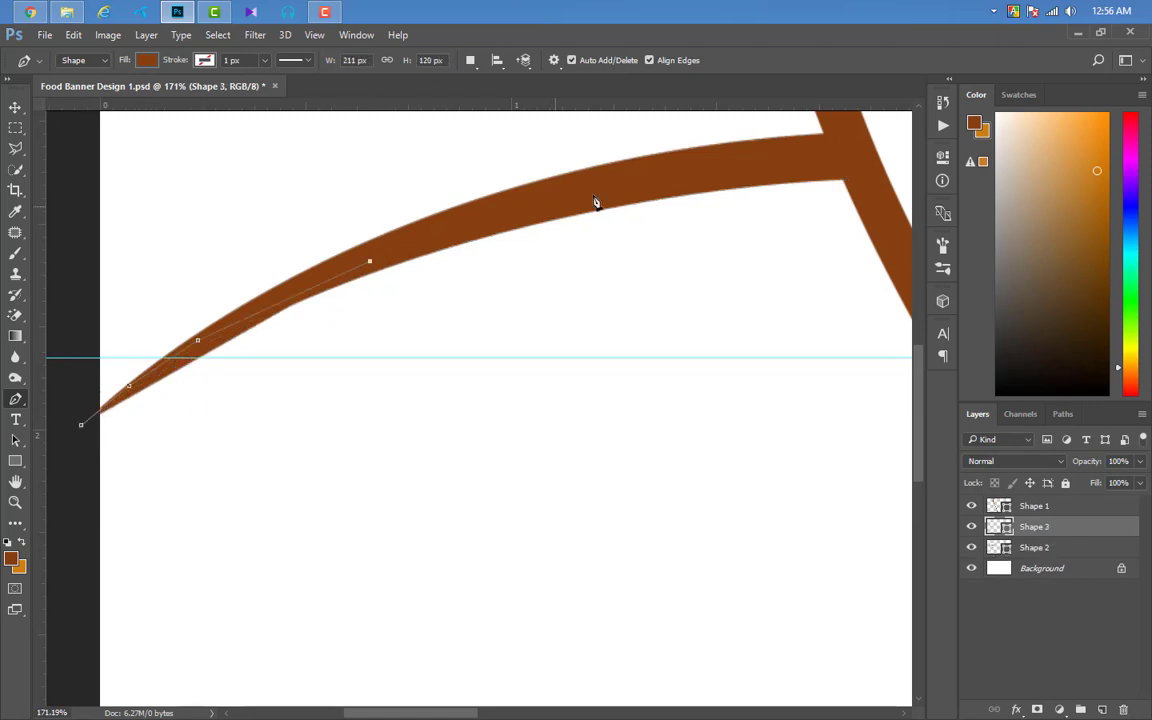
pyautogui.click(595, 194)
pyautogui.click(754, 171)
pyautogui.click(855, 167)
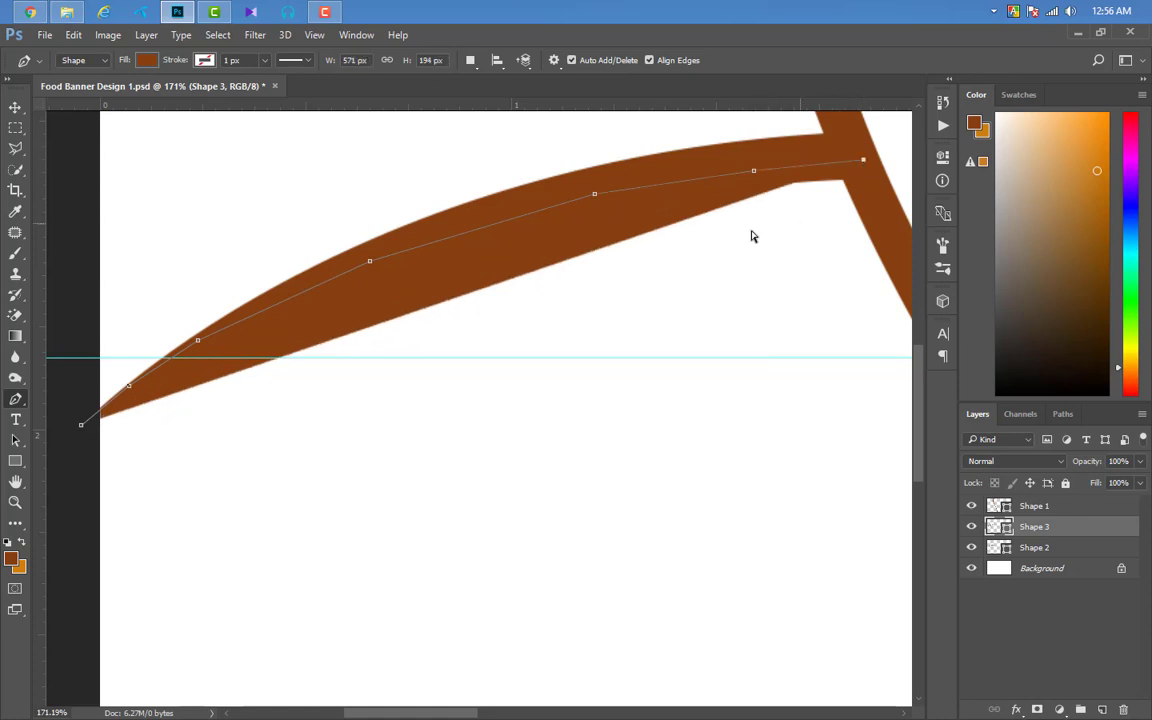
pyautogui.scroll(-5, 751, 234)
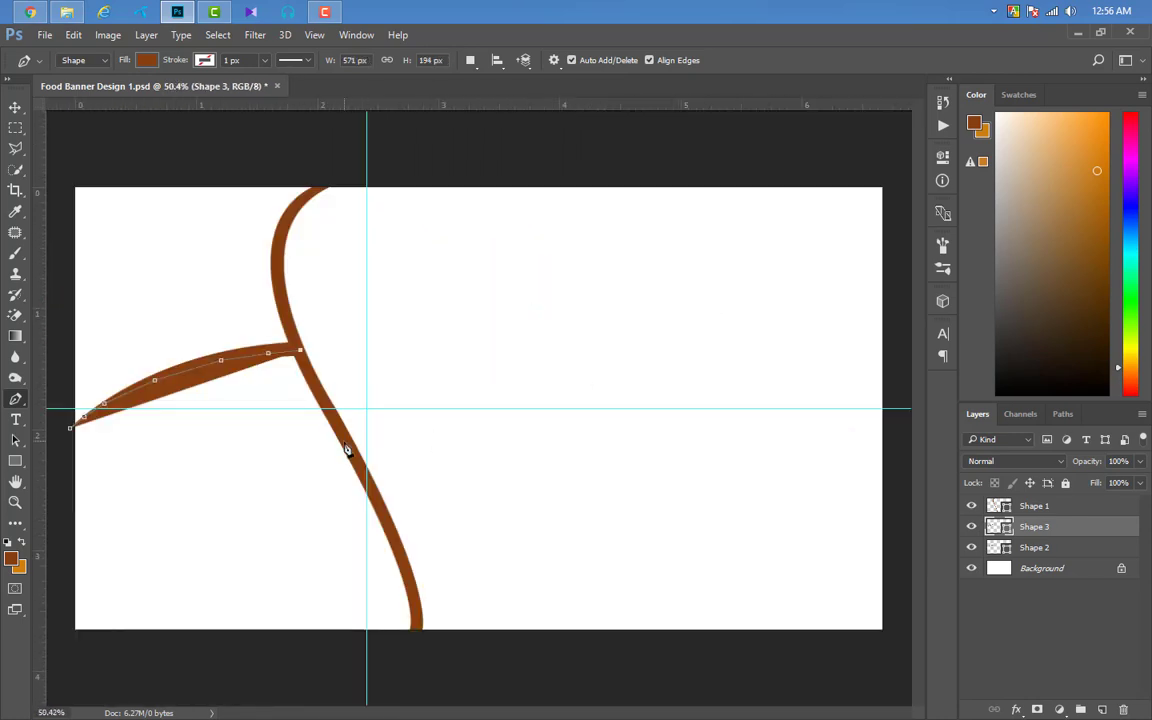
pyautogui.click(355, 495)
pyautogui.click(417, 630)
pyautogui.click(417, 626)
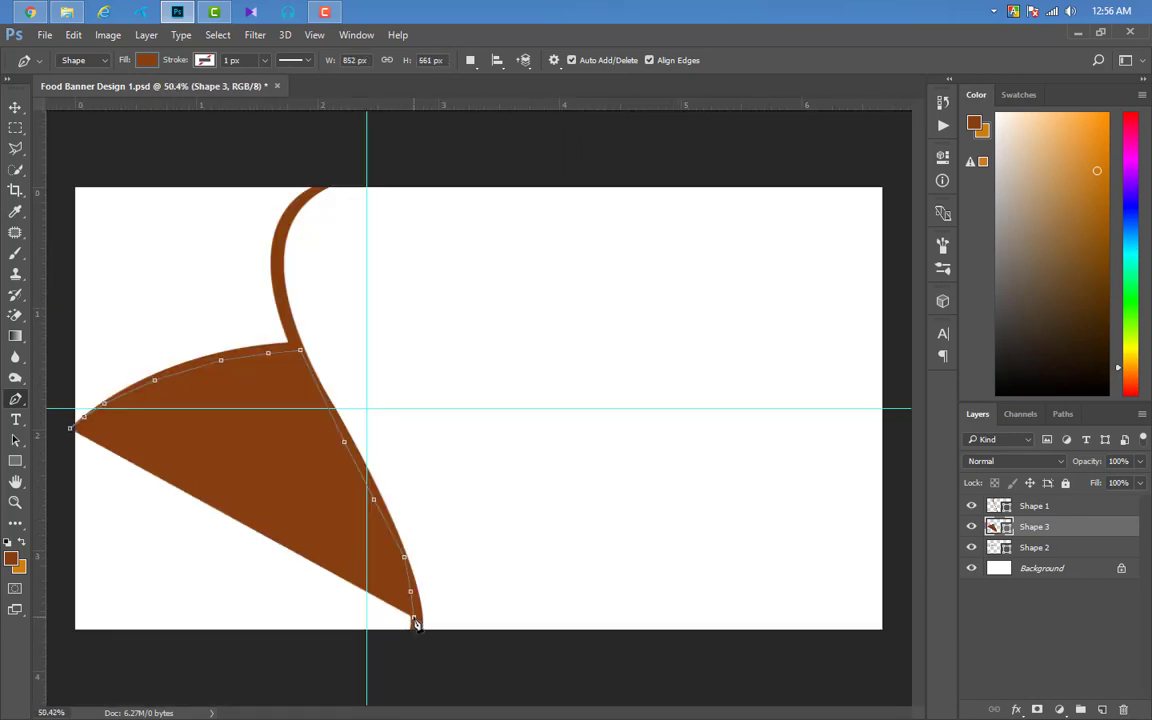
pyautogui.click(413, 644)
pyautogui.click(64, 651)
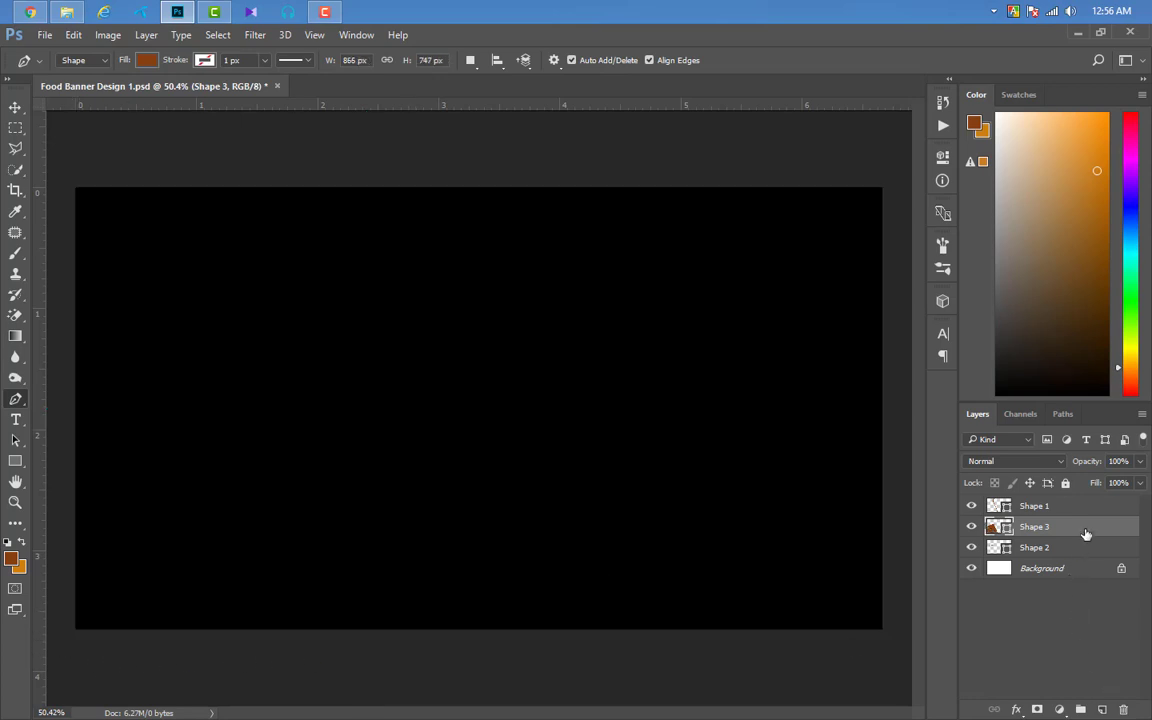
# Step: Move Shape 3 beneath the branch layer and drag the fast-food burger photo onto the banner
pyautogui.moveTo(1086, 533); pyautogui.dragTo(1088, 558)
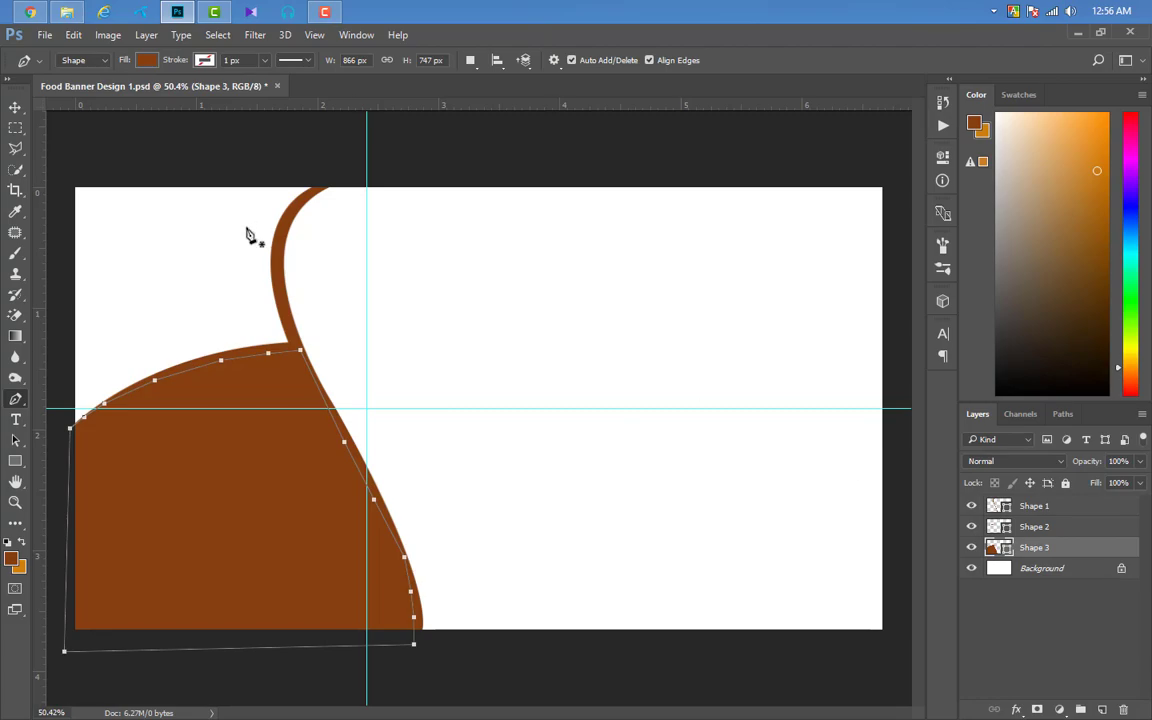
pyautogui.click(66, 12)
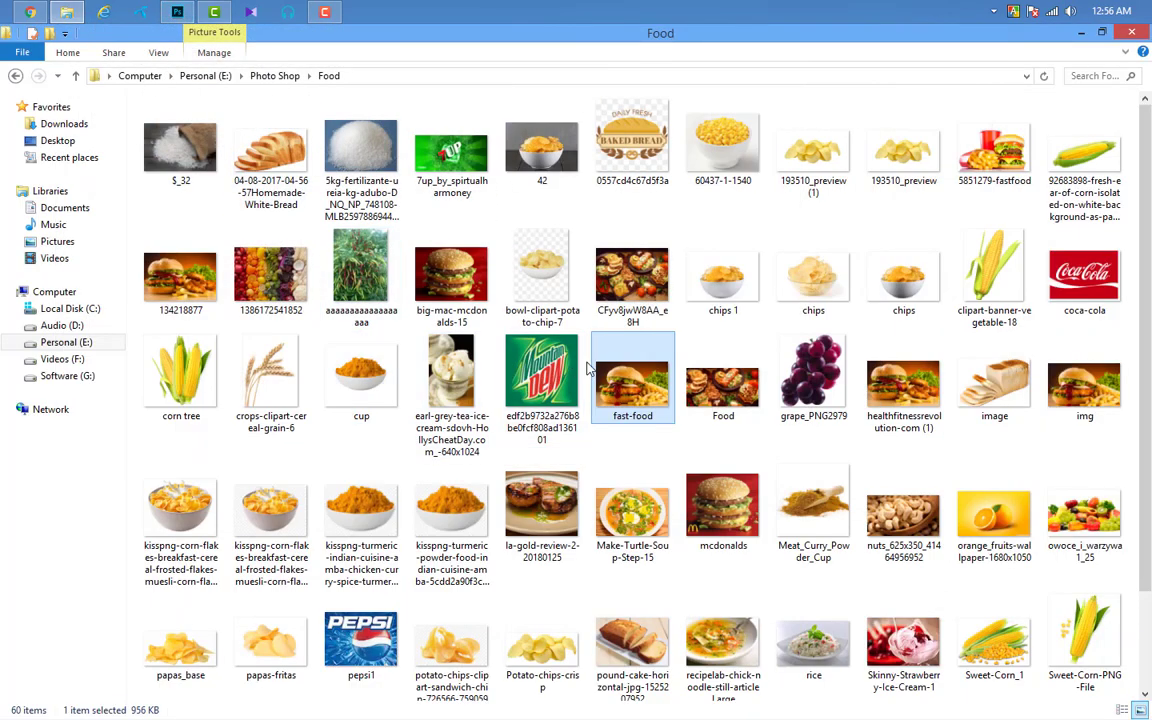
pyautogui.moveTo(632, 385)
pyautogui.mouseDown()
pyautogui.moveTo(160, 46)
pyautogui.moveTo(258, 476)
pyautogui.mouseUp()
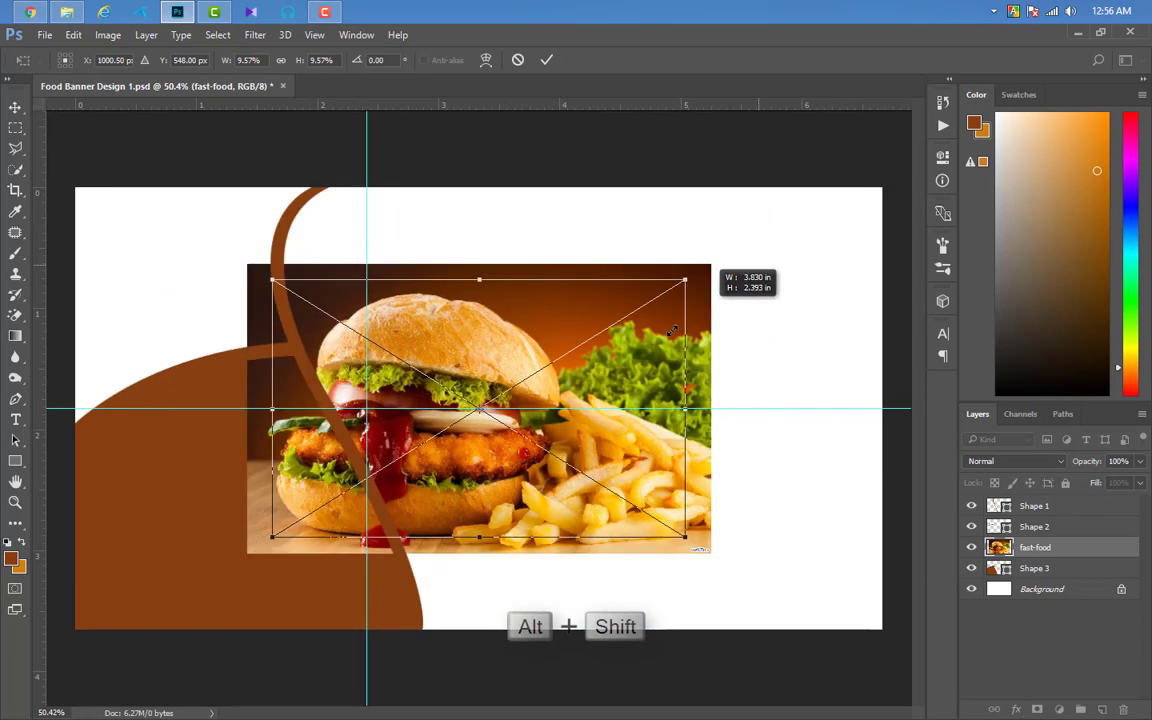
# Step: Scale the fast-food photo into the bottom-left area and clip it to the brown Shape 3
pyautogui.moveTo(829, 204); pyautogui.dragTo(652, 305)
pyautogui.moveTo(468, 447); pyautogui.dragTo(214, 553)
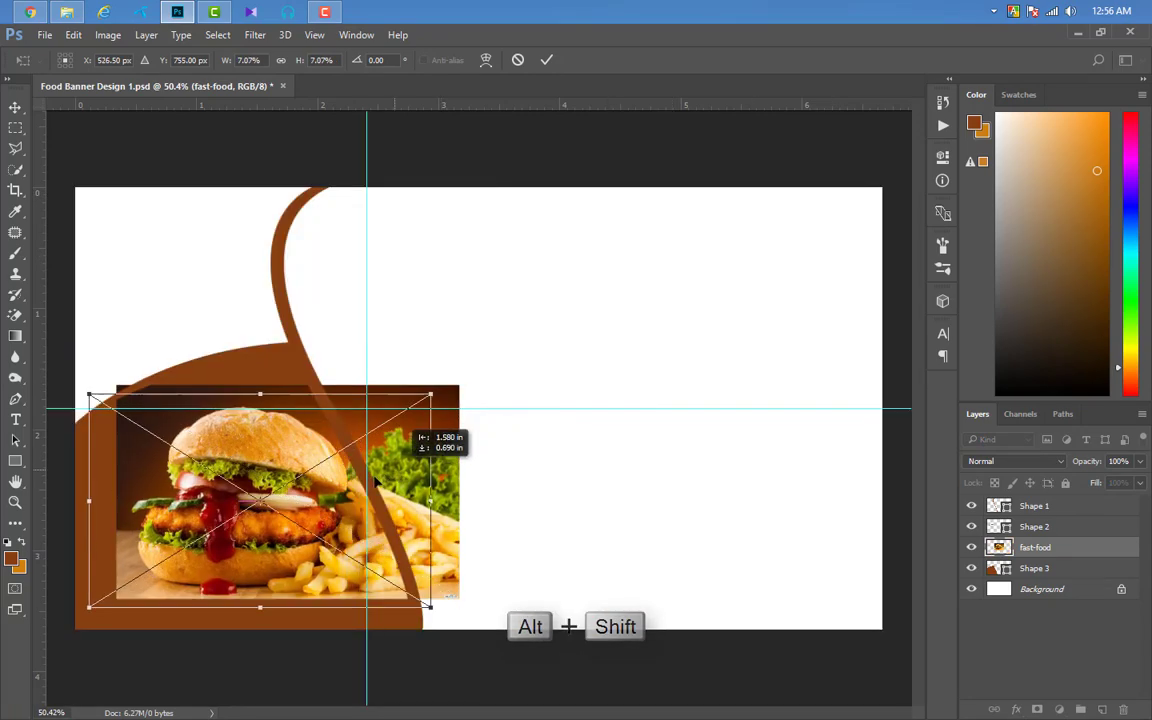
pyautogui.moveTo(398, 406); pyautogui.dragTo(446, 366)
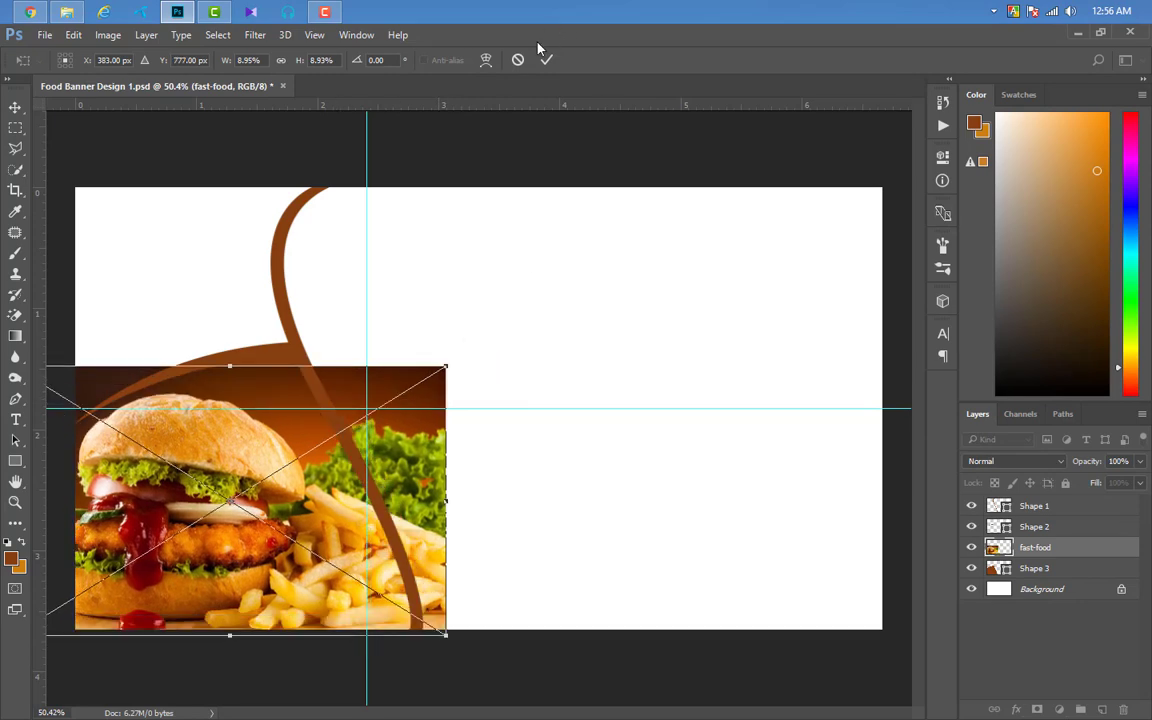
pyautogui.click(545, 59)
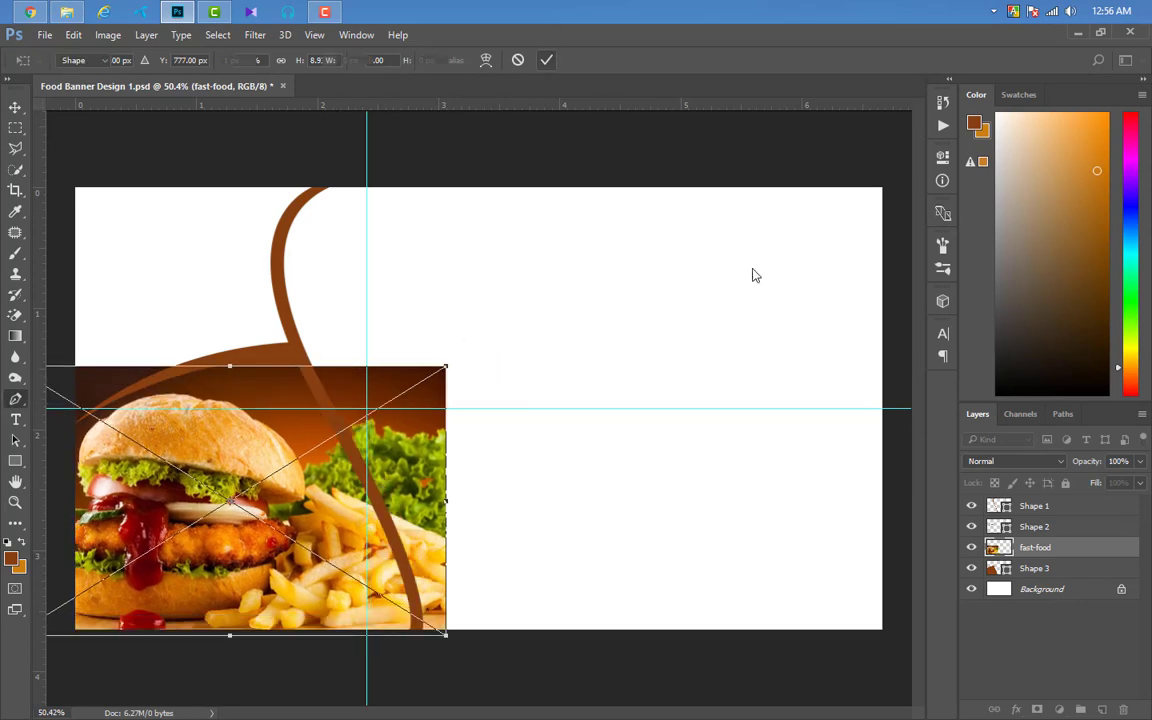
pyautogui.rightClick(1068, 548)
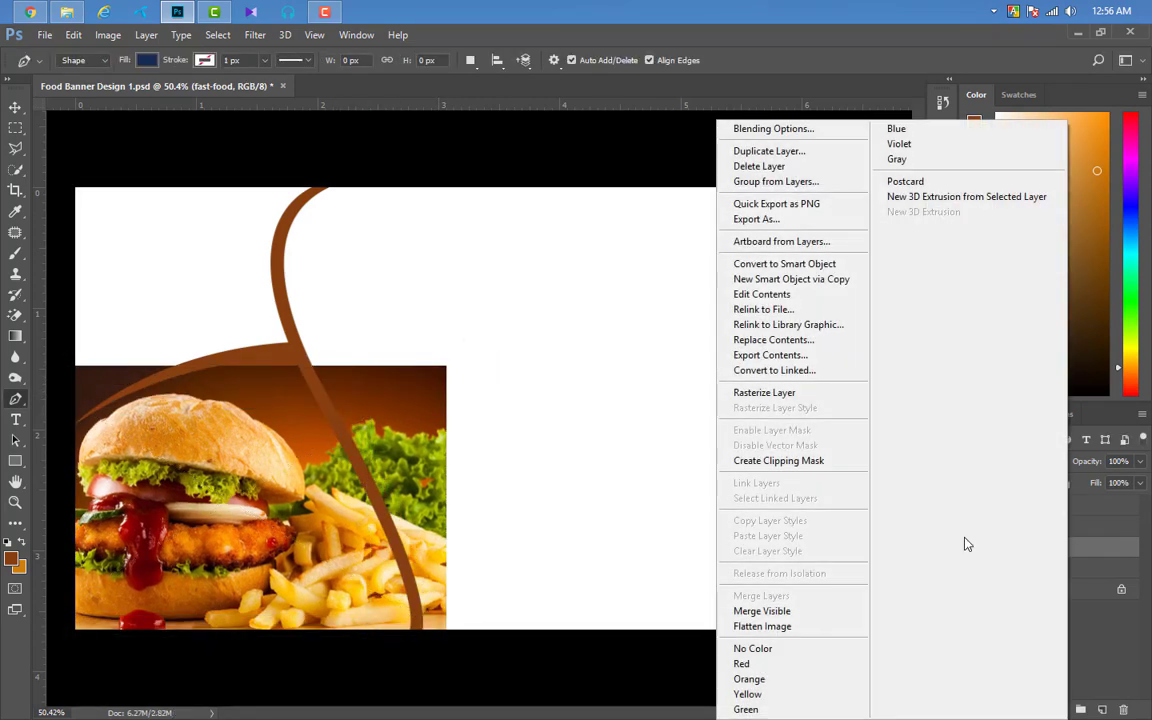
pyautogui.click(790, 462)
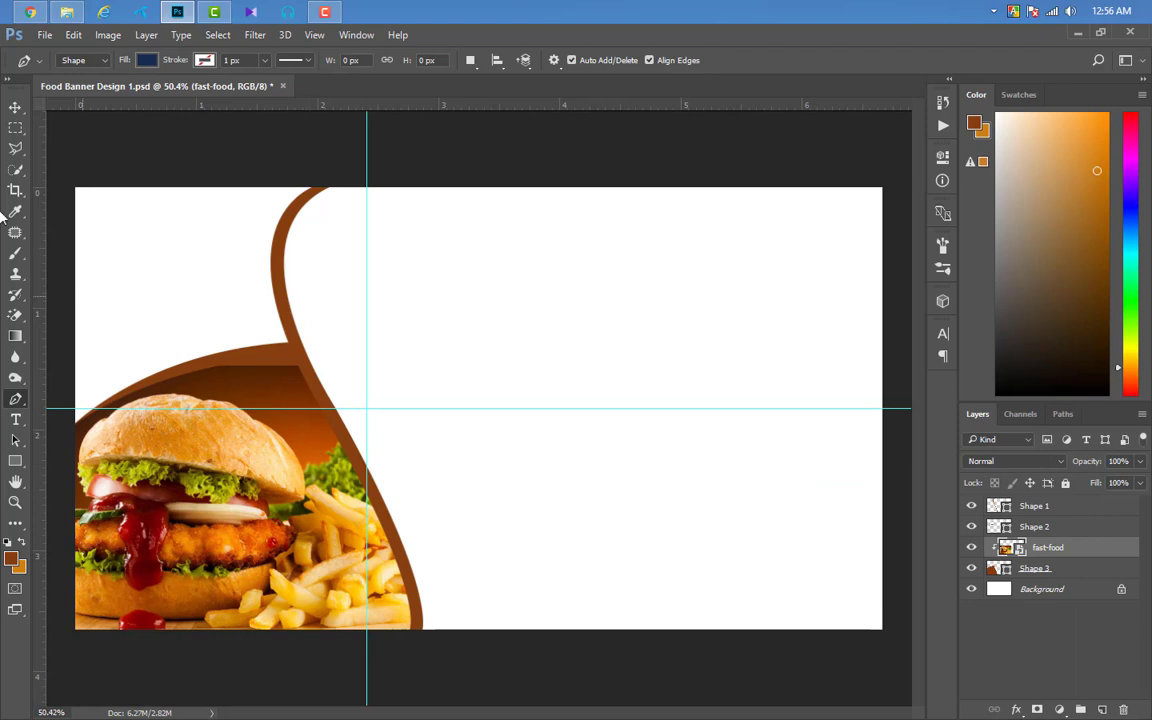
# Step: Enlarge the clipped burger photo slightly with Free Transform
pyautogui.click(16, 107)
pyautogui.hotkey('ctrl', 't')
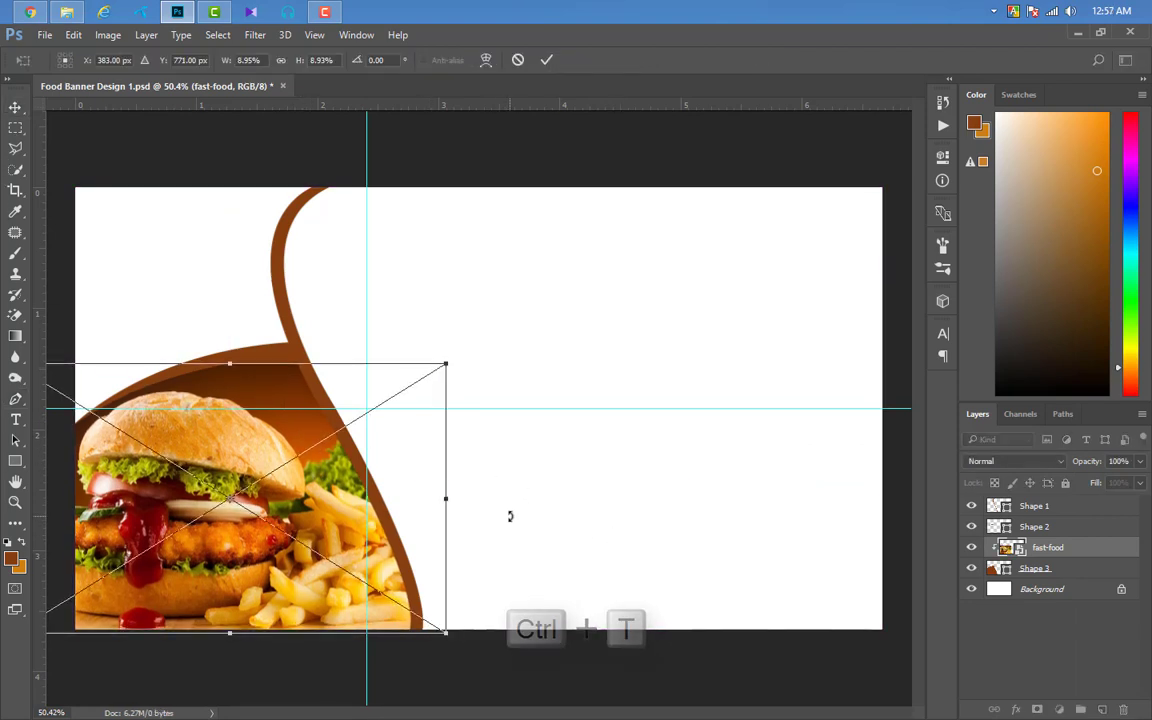
pyautogui.moveTo(447, 435); pyautogui.dragTo(573, 422)
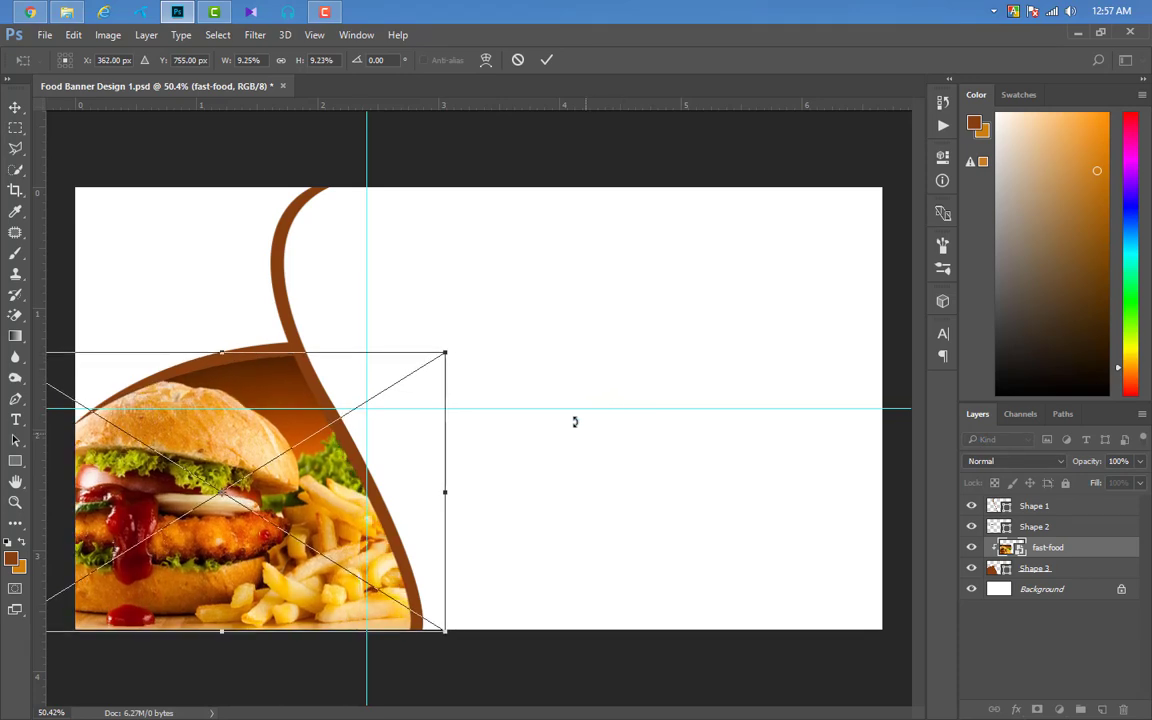
pyautogui.click(547, 62)
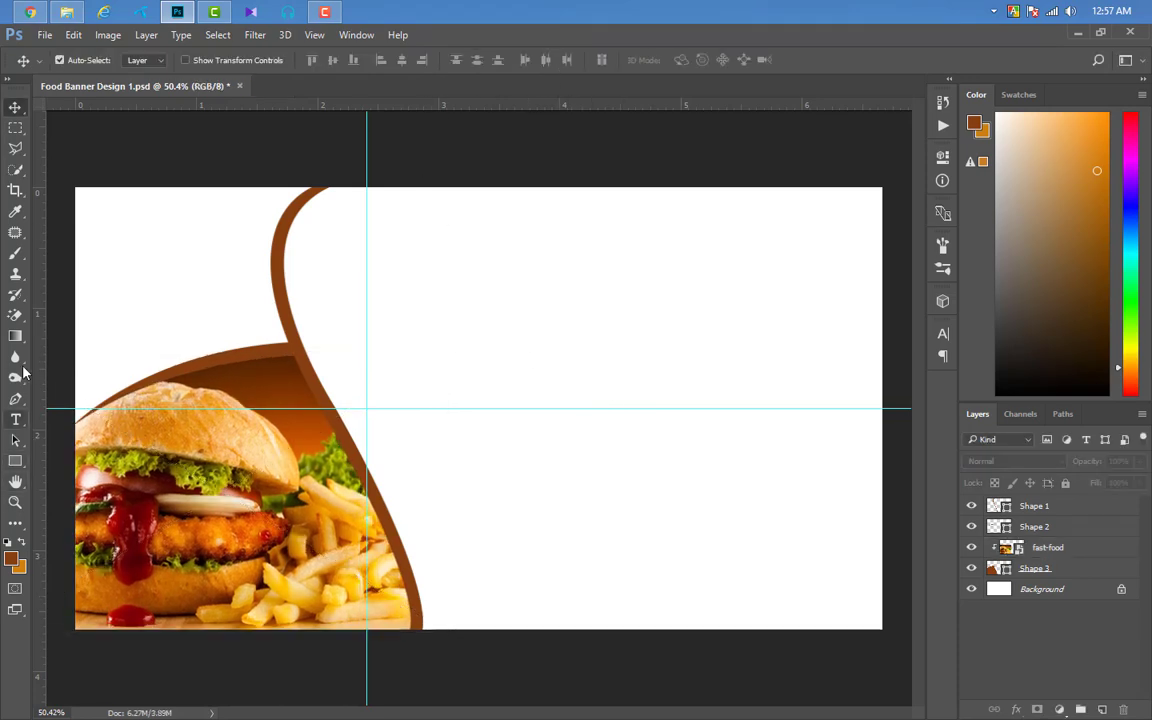
pyautogui.click(15, 400)
pyautogui.keyDown('alt'); pyautogui.scroll(3, 54, 386); pyautogui.keyUp('alt')
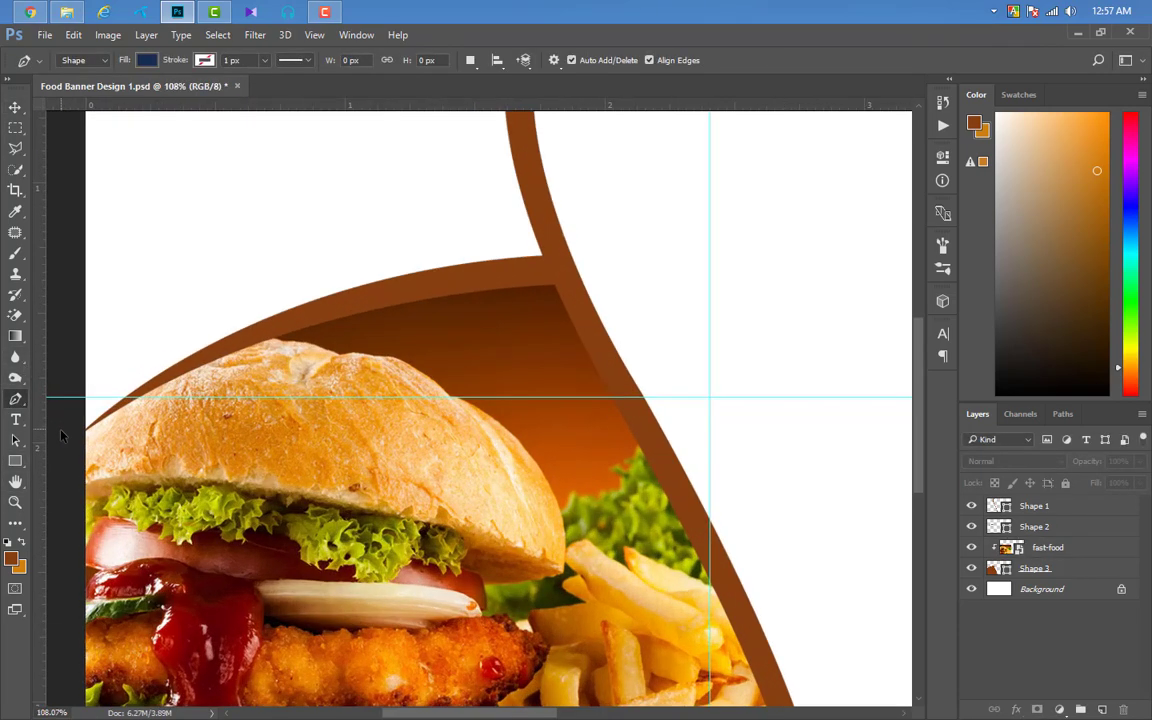
pyautogui.keyDown('alt'); pyautogui.scroll(3, 54, 386); pyautogui.keyUp('alt')
# Step: Start Shape 4 at the bun's left edge, tracing its upper edge to the brown curve's corner
pyautogui.click(107, 436)
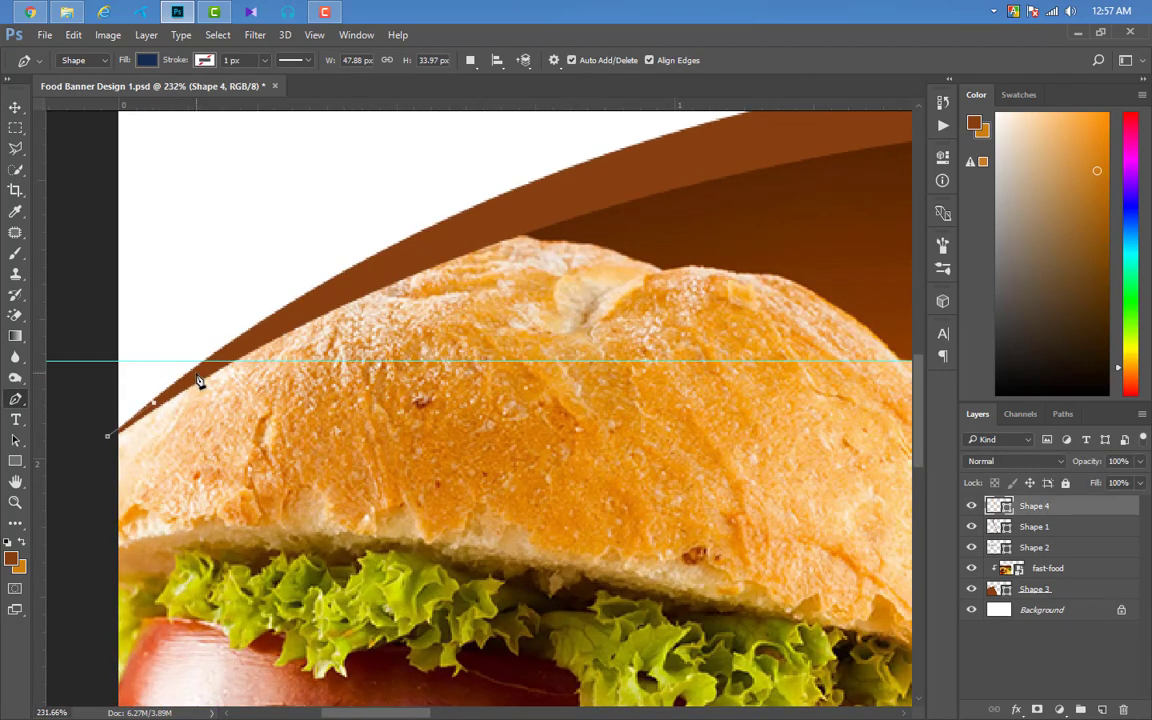
pyautogui.click(340, 302)
pyautogui.click(511, 224)
pyautogui.click(714, 154)
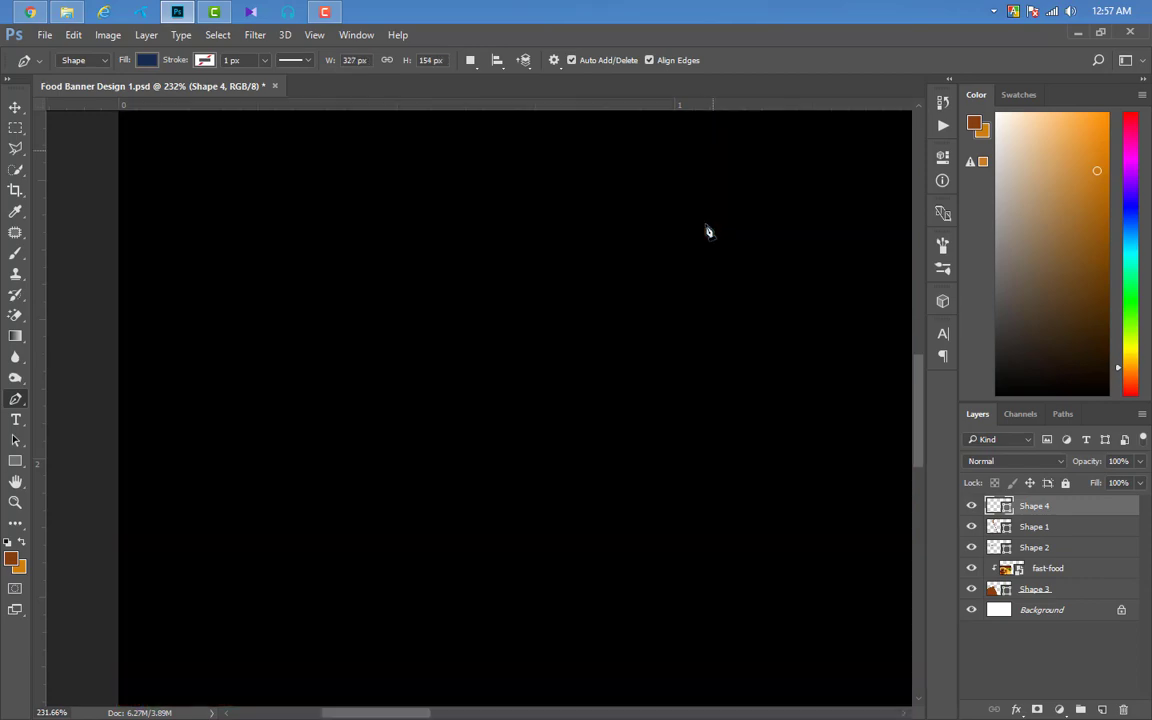
pyautogui.keyDown('alt'); pyautogui.scroll(-2, 565, 362); pyautogui.keyUp('alt')
pyautogui.keyDown('alt'); pyautogui.scroll(-2, 565, 362); pyautogui.keyUp('alt')
pyautogui.click(698, 263)
pyautogui.click(762, 256)
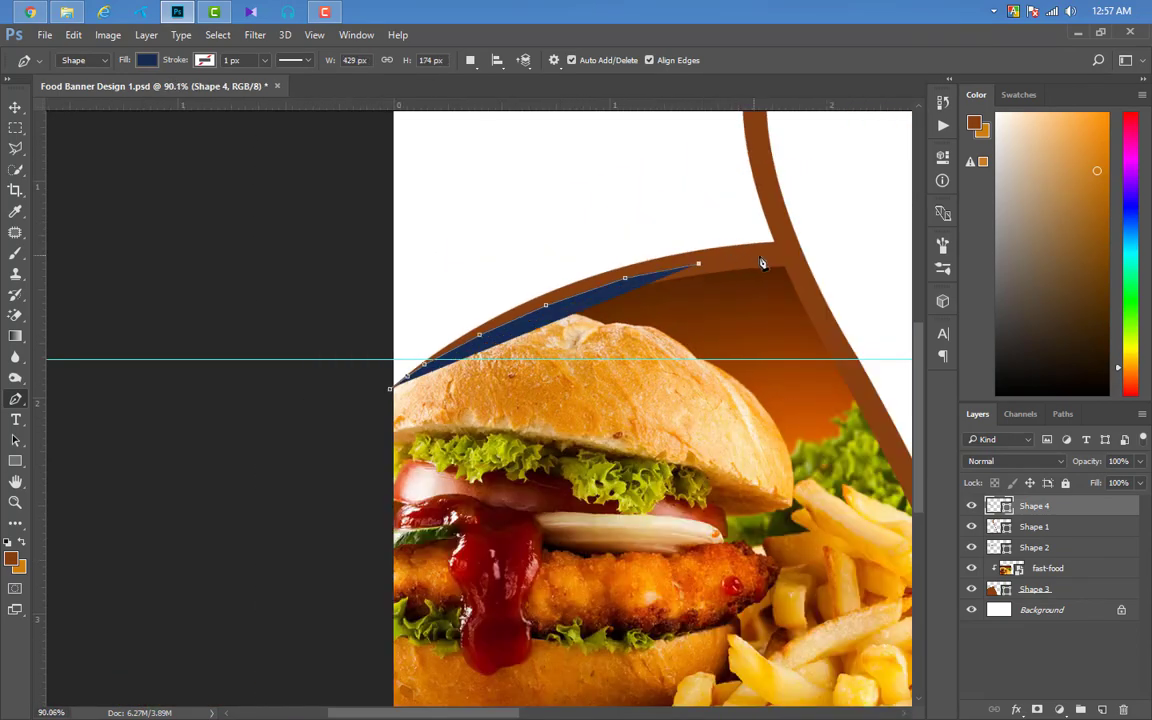
pyautogui.click(793, 255)
# Step: Extend Shape 4 up the brown curve, past the canvas top-left, and close it
pyautogui.scroll(3, 790, 262)
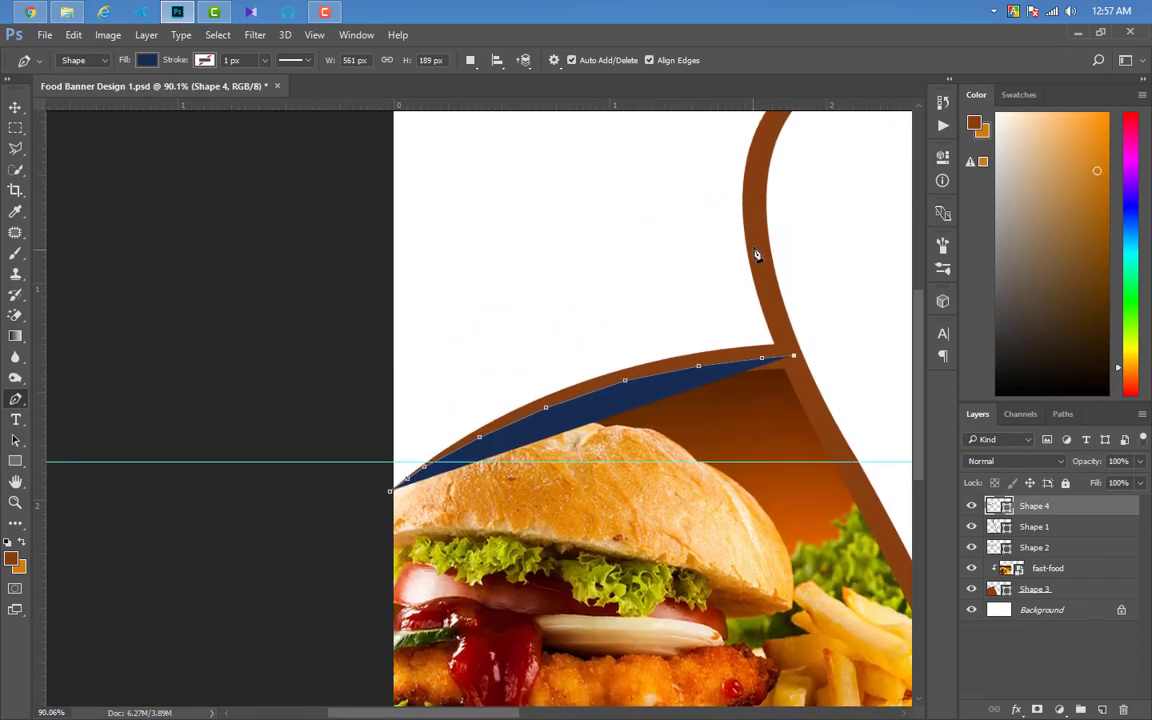
pyautogui.click(757, 242)
pyautogui.scroll(2, 765, 240)
pyautogui.scroll(1, 768, 250)
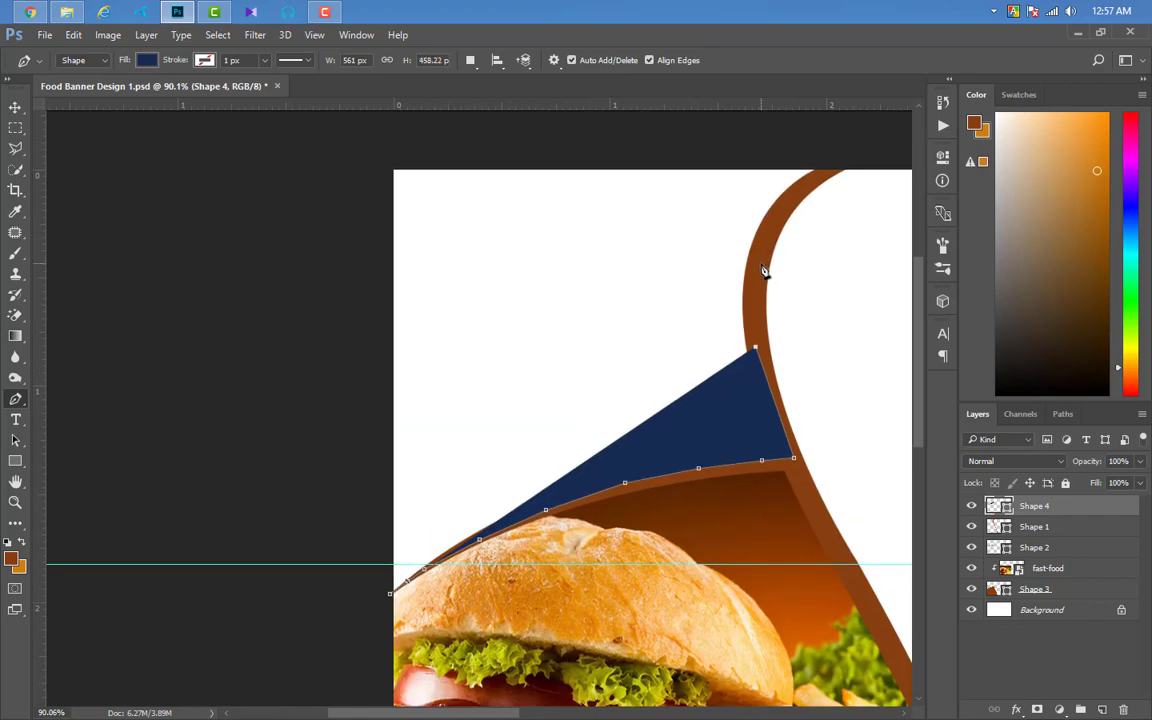
pyautogui.click(762, 265)
pyautogui.click(781, 212)
pyautogui.click(848, 156)
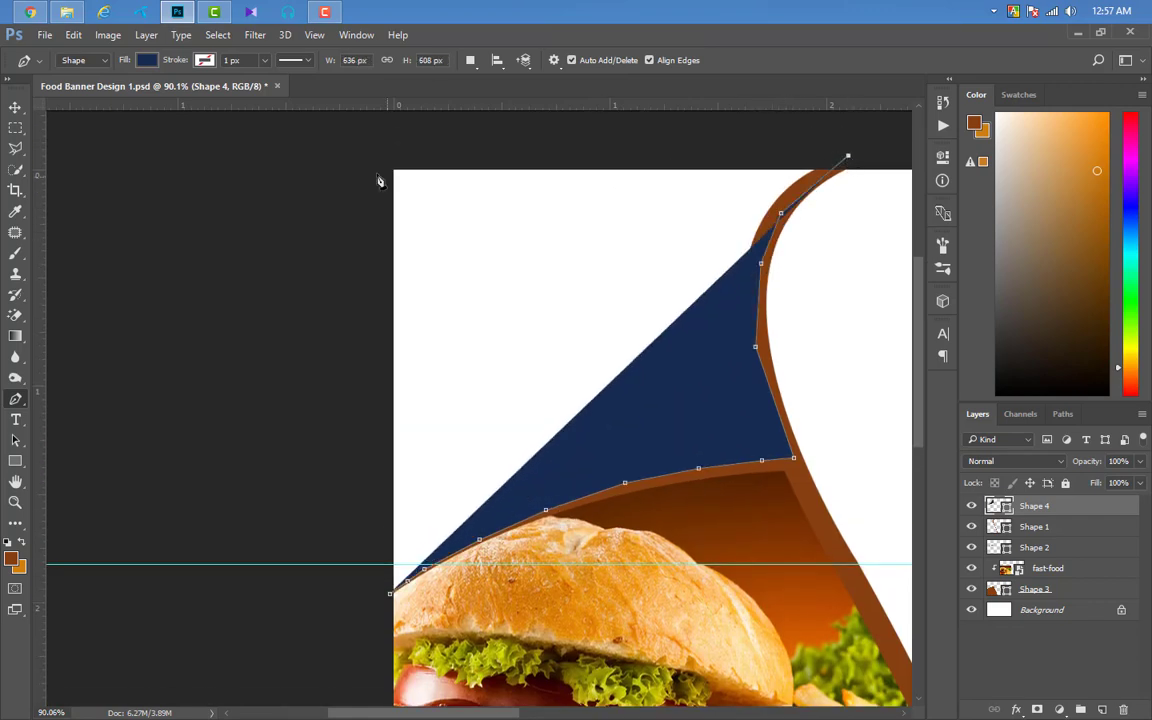
pyautogui.click(373, 152)
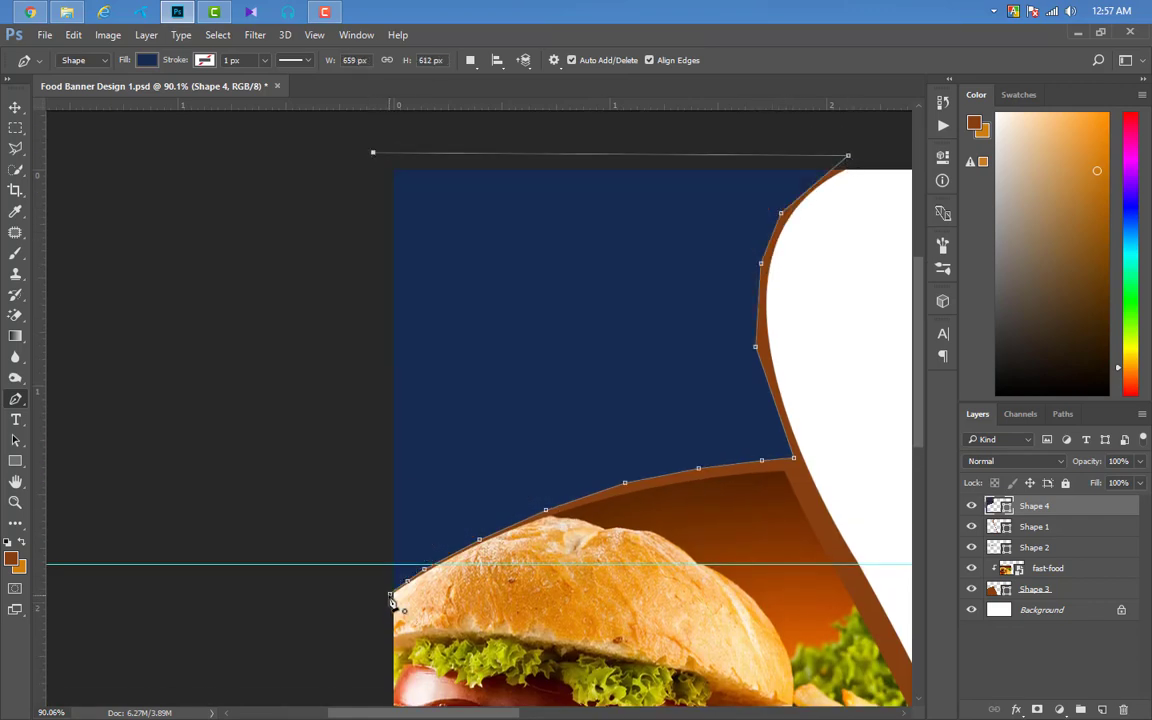
pyautogui.click(391, 600)
# Step: Fill Shape 4 white and move it below Shape 2 in the layer stack
pyautogui.hotkey('ctrl', '0')
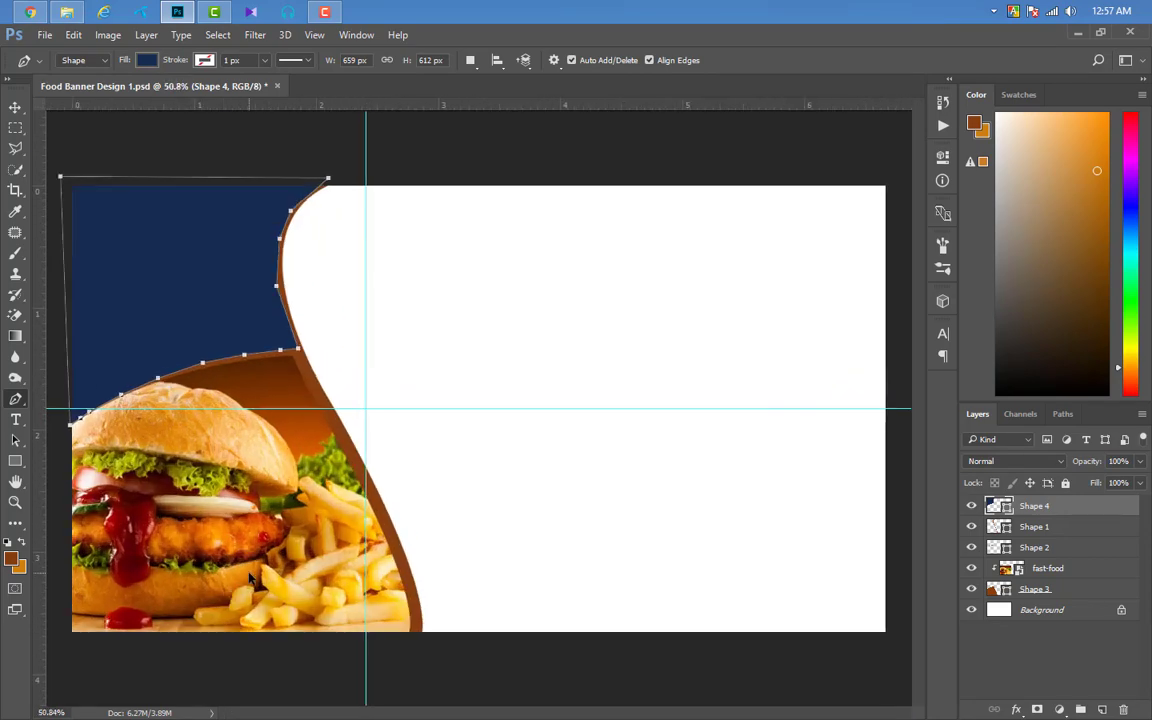
pyautogui.doubleClick(1005, 507)
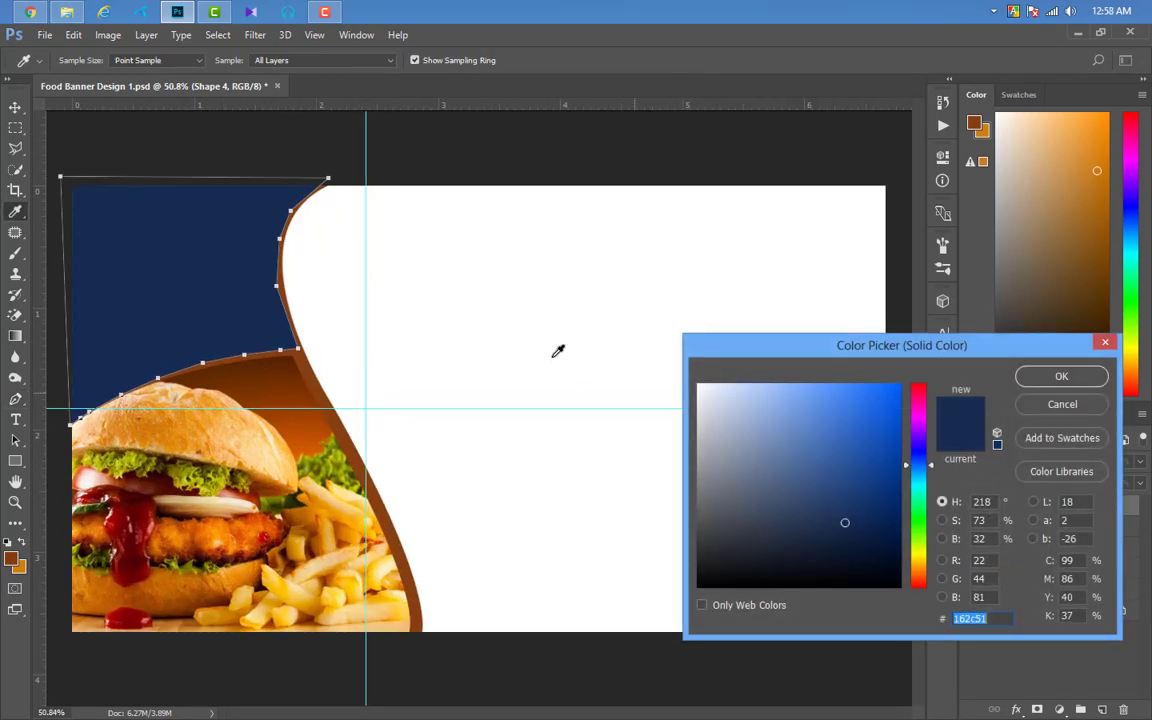
pyautogui.click(558, 347)
pyautogui.click(1064, 377)
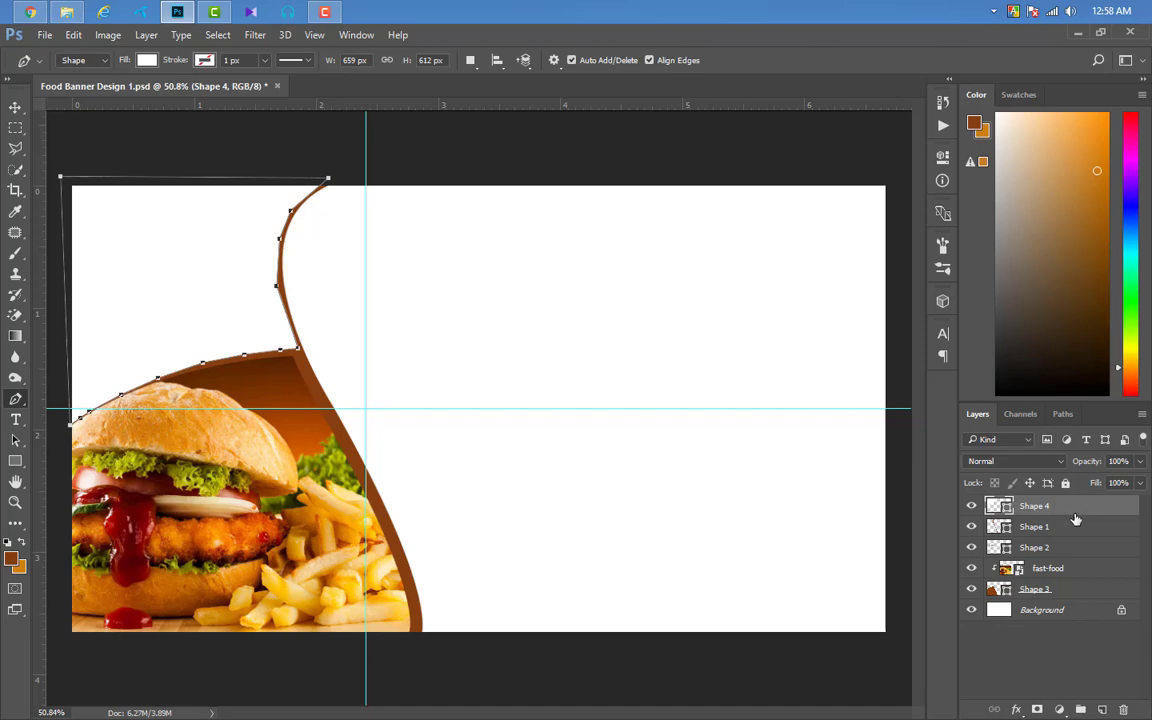
pyautogui.moveTo(1075, 518); pyautogui.dragTo(1076, 555)
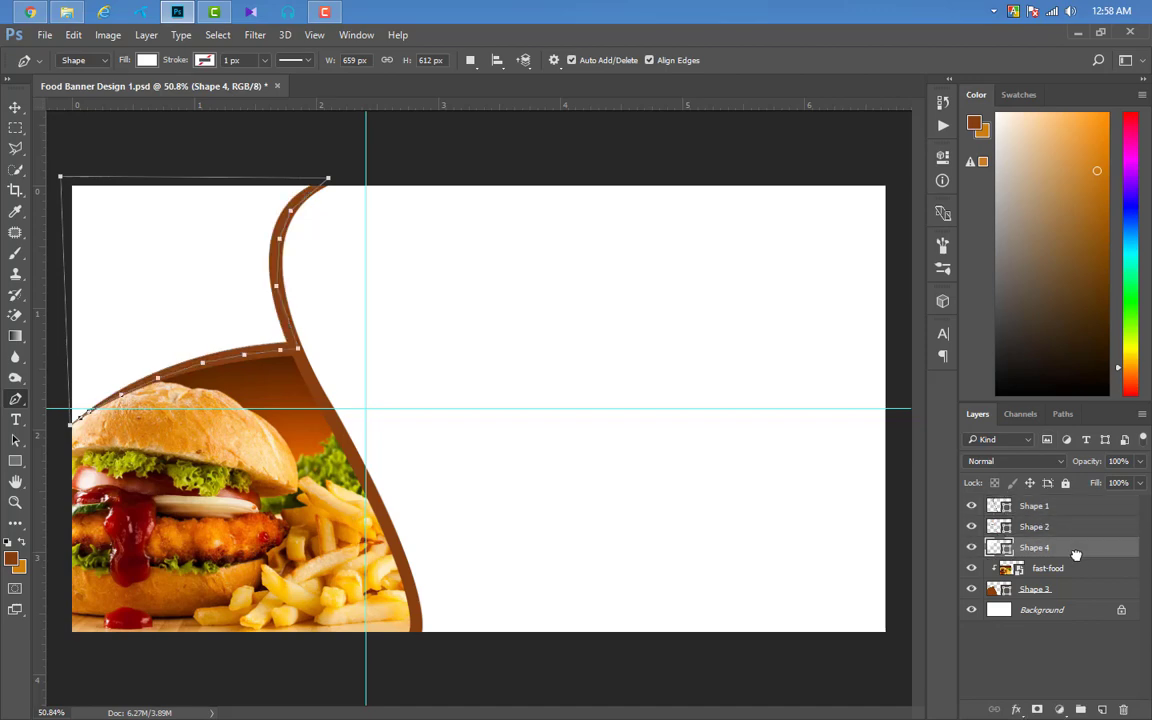
# Step: Drag shobuj.png into the banner, shrink it, and commit it in the top-left white area
pyautogui.click(15, 108)
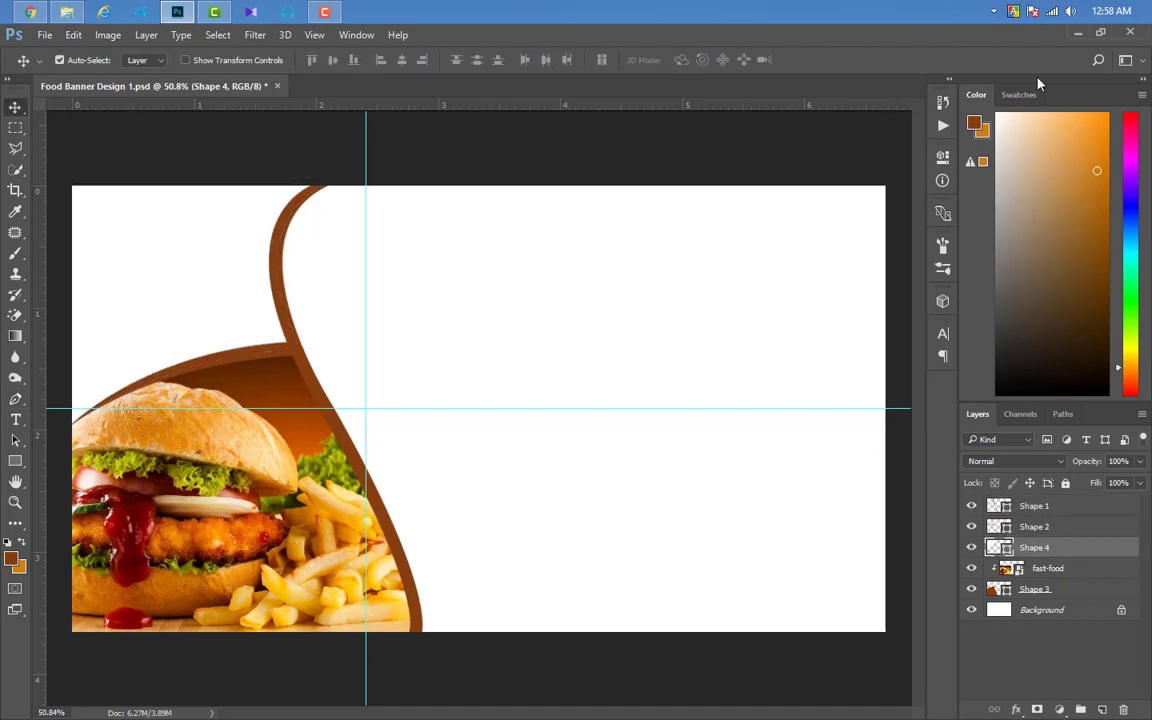
pyautogui.click(1078, 32)
pyautogui.click(1081, 34)
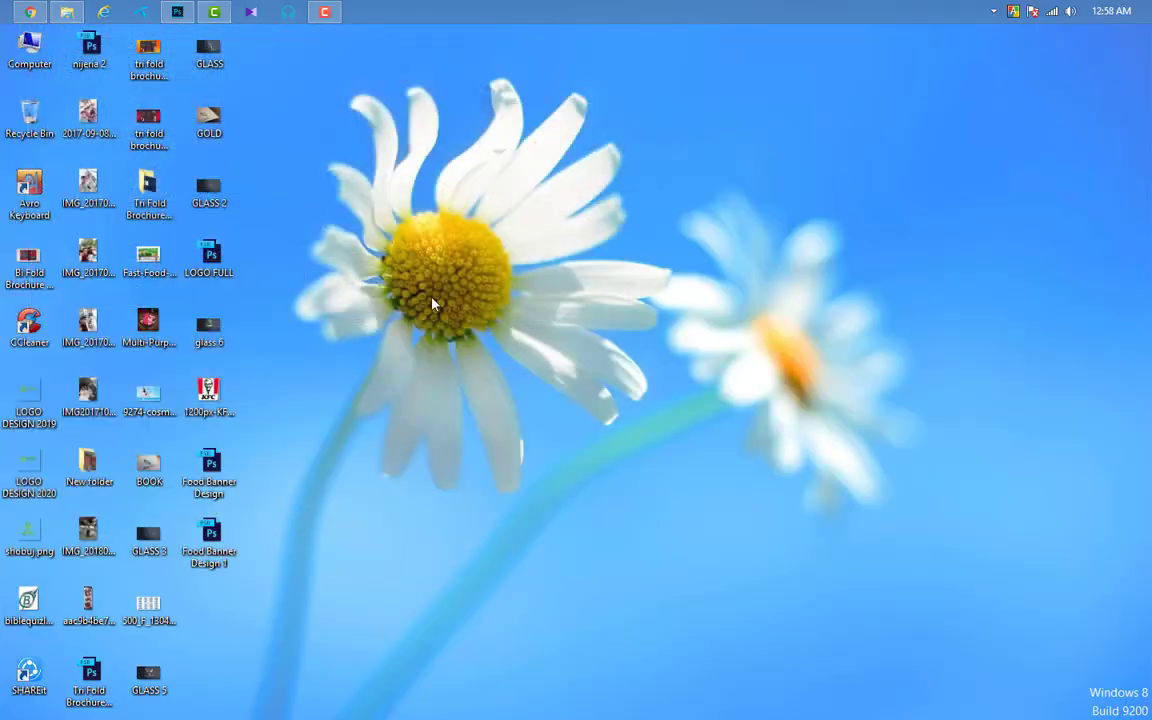
pyautogui.moveTo(30, 532)
pyautogui.mouseDown()
pyautogui.moveTo(168, 28)
pyautogui.moveTo(593, 358)
pyautogui.mouseUp()
pyautogui.moveTo(695, 196); pyautogui.dragTo(602, 327)
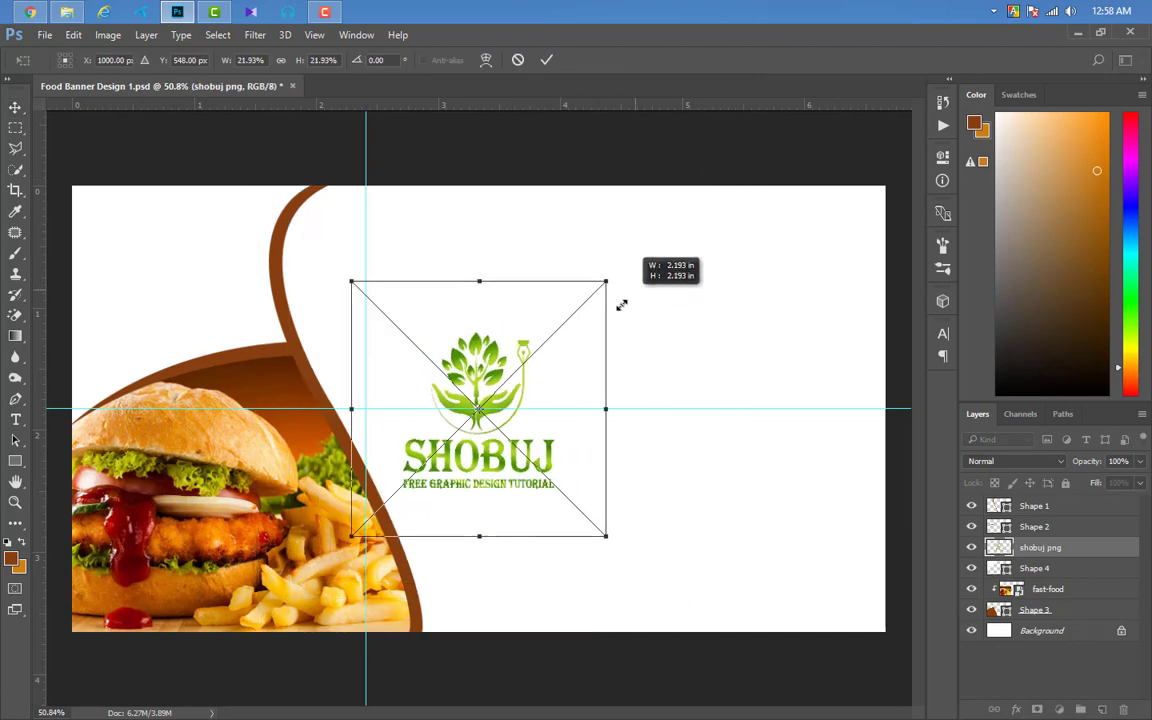
pyautogui.moveTo(530, 380)
pyautogui.mouseDown()
pyautogui.moveTo(224, 244)
pyautogui.moveTo(150, 196)
pyautogui.mouseUp()
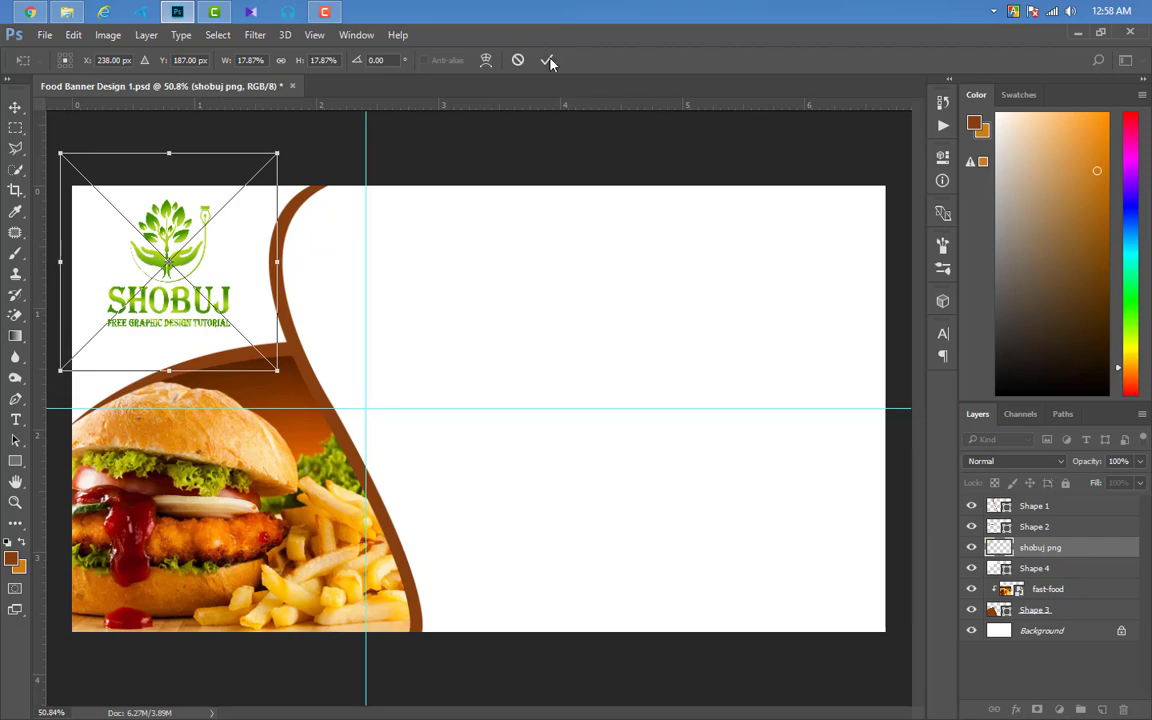
pyautogui.click(548, 62)
pyautogui.click(229, 207)
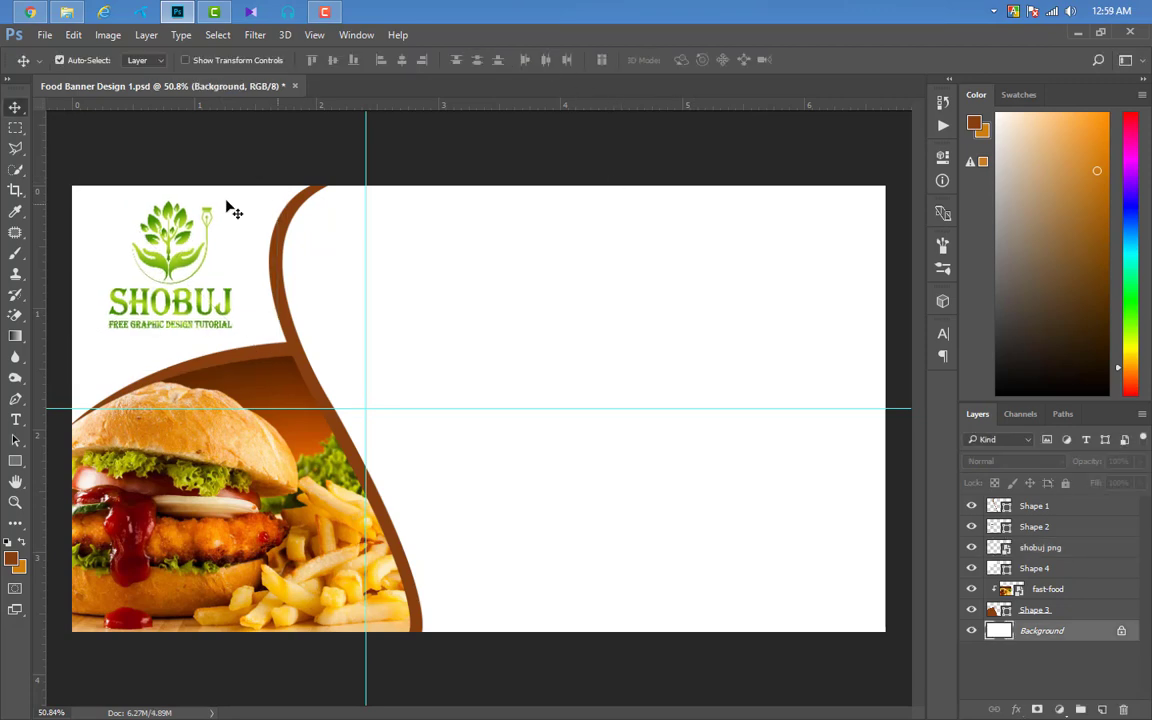
# Step: Draw Rectangle 1 covering the whole banner and fill it orange
pyautogui.click(15, 461)
pyautogui.moveTo(60, 176); pyautogui.dragTo(899, 662)
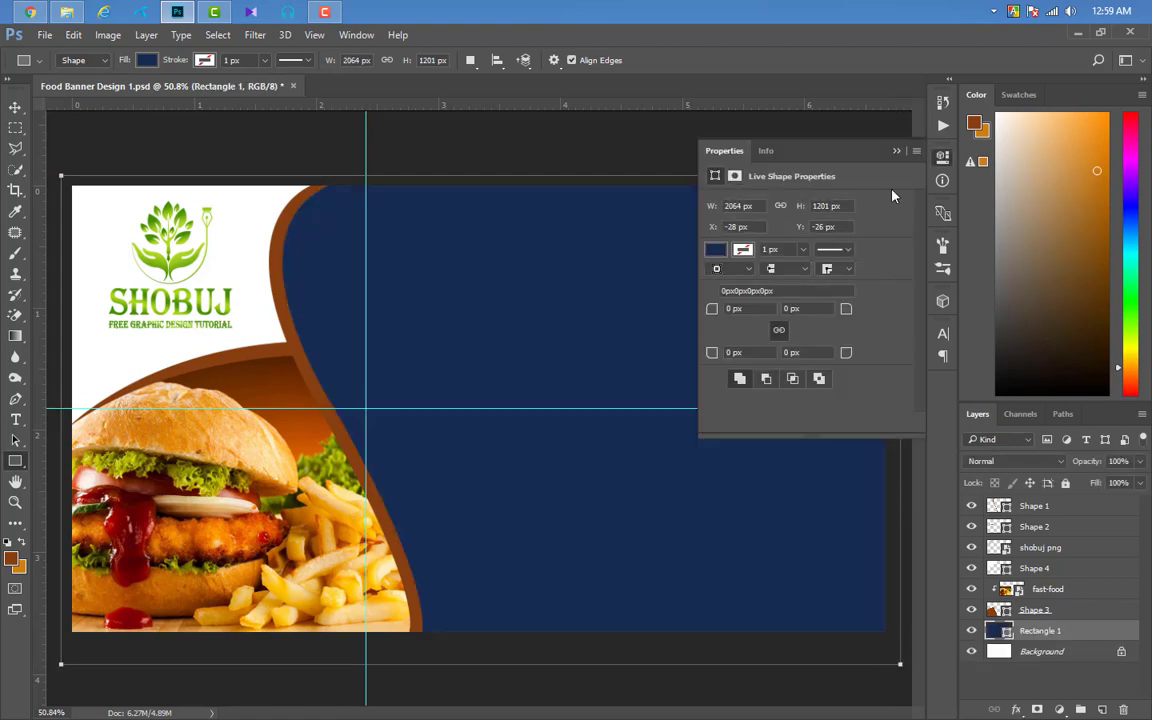
pyautogui.click(896, 151)
pyautogui.press('v')
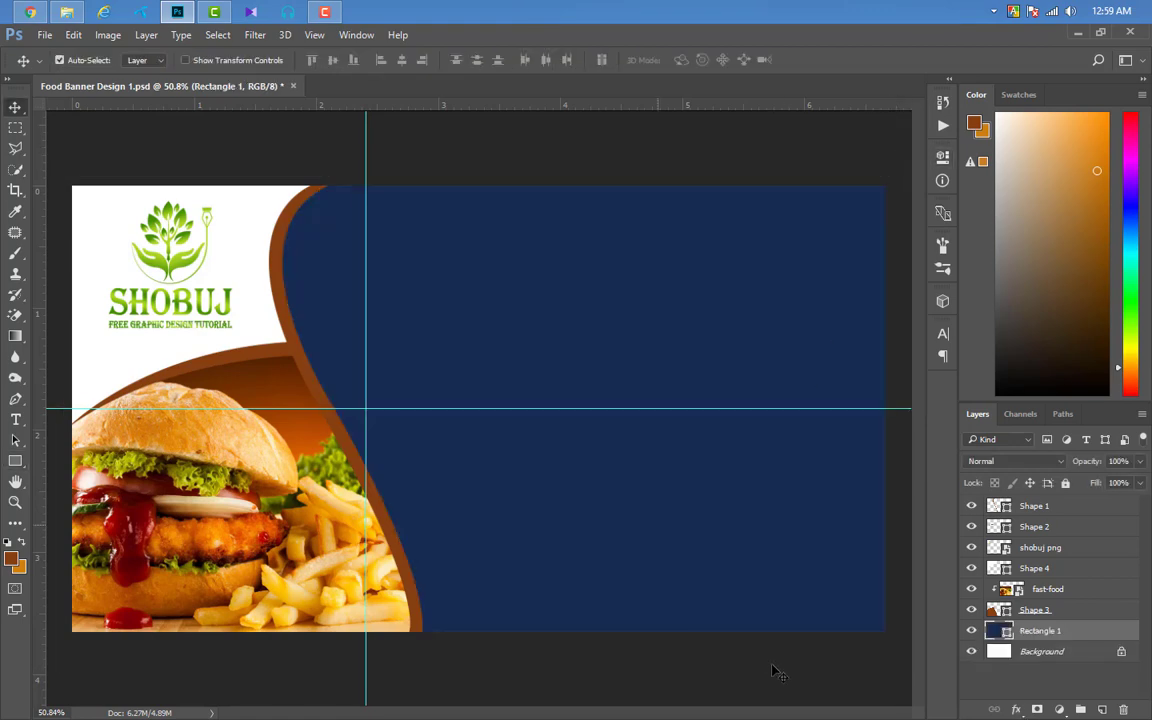
pyautogui.doubleClick(1000, 631)
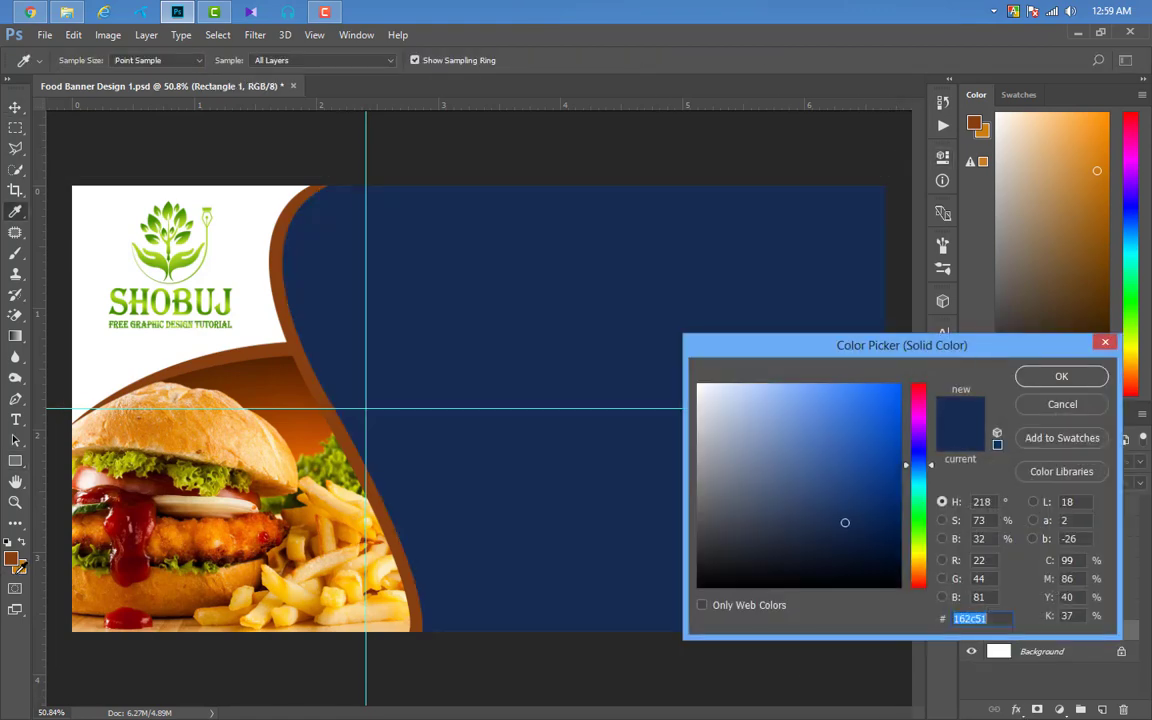
pyautogui.click(16, 561)
pyautogui.click(1041, 384)
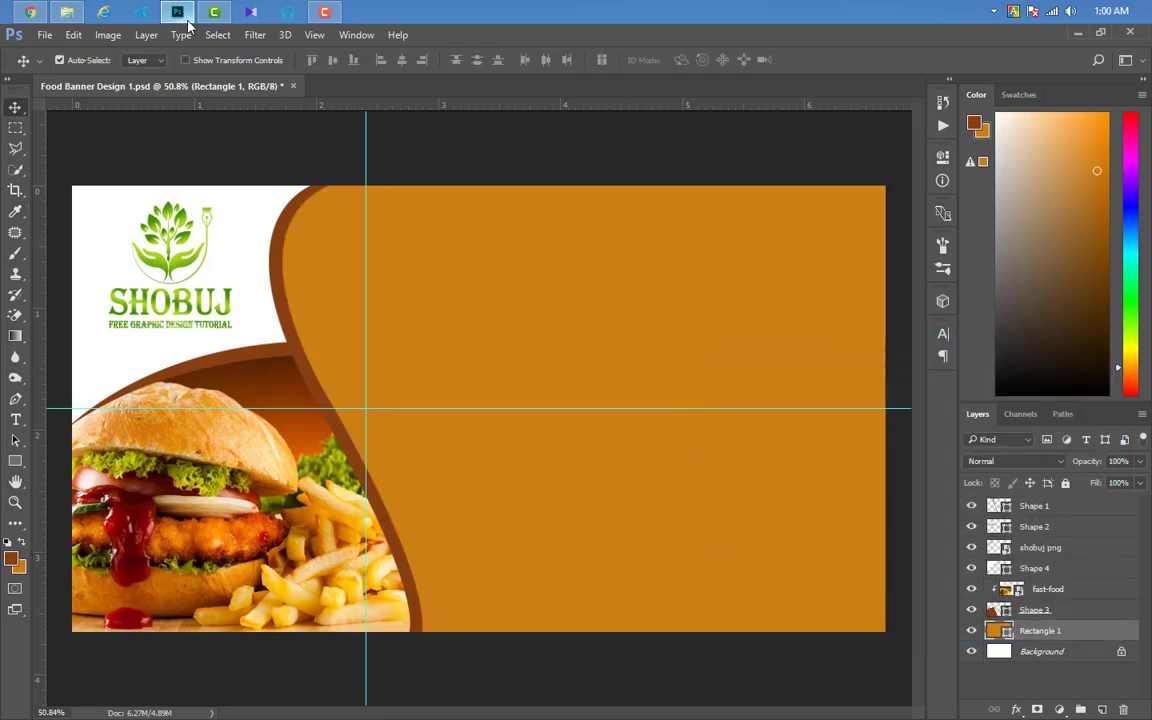
# Step: Place abstract-background-design over the banner and enlarge it to cover the right side
pyautogui.click(66, 12)
pyautogui.moveTo(993, 260)
pyautogui.mouseDown()
pyautogui.moveTo(212, 14)
pyautogui.moveTo(486, 421)
pyautogui.mouseUp()
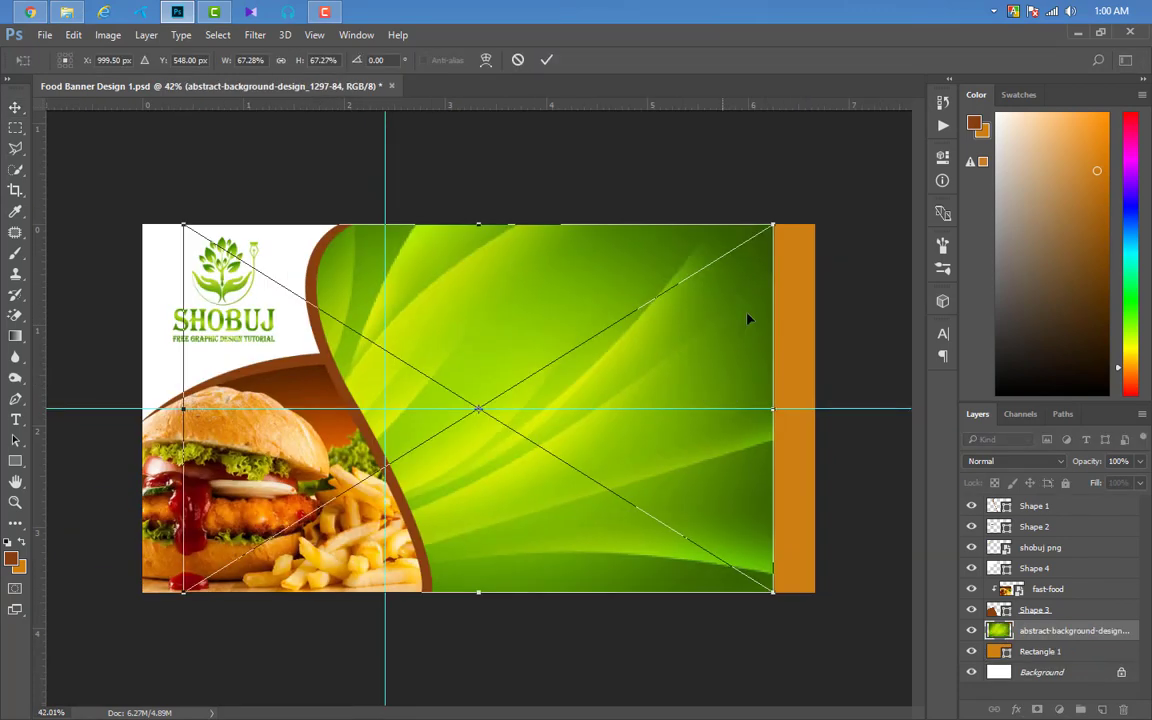
pyautogui.moveTo(780, 219); pyautogui.dragTo(834, 211)
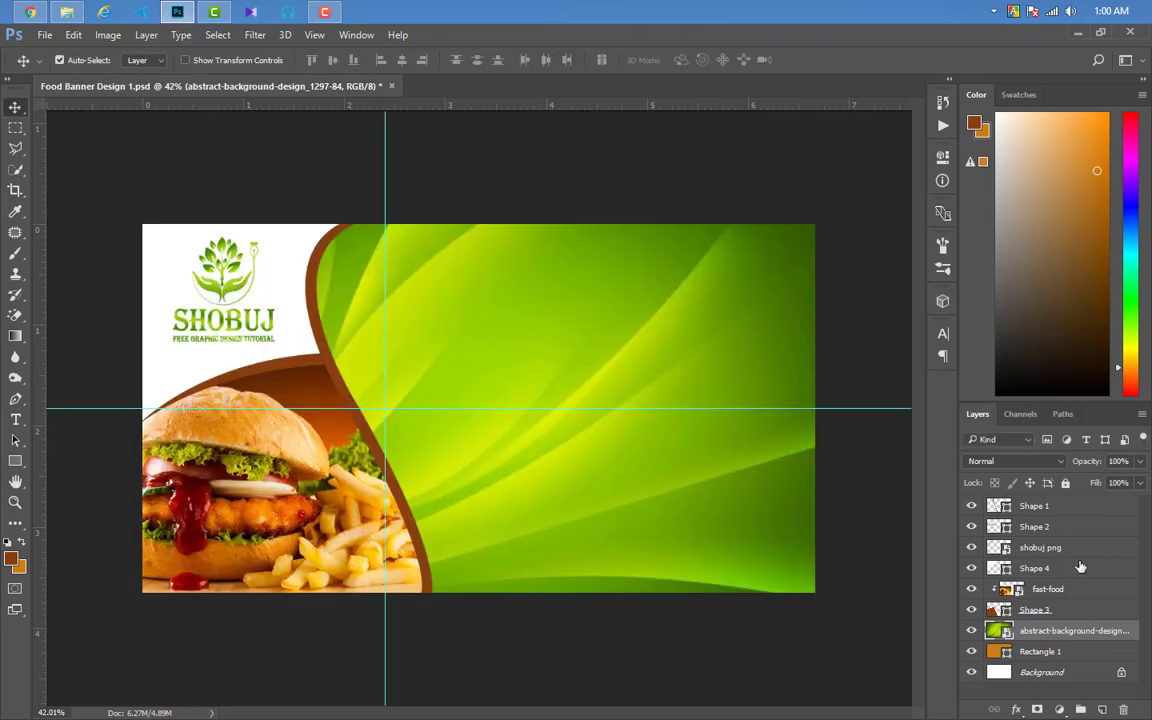
# Step: Set the green background to Color blend mode and add a Shape 1 copy filled #ab690c beneath Shape 1
pyautogui.click(1039, 464)
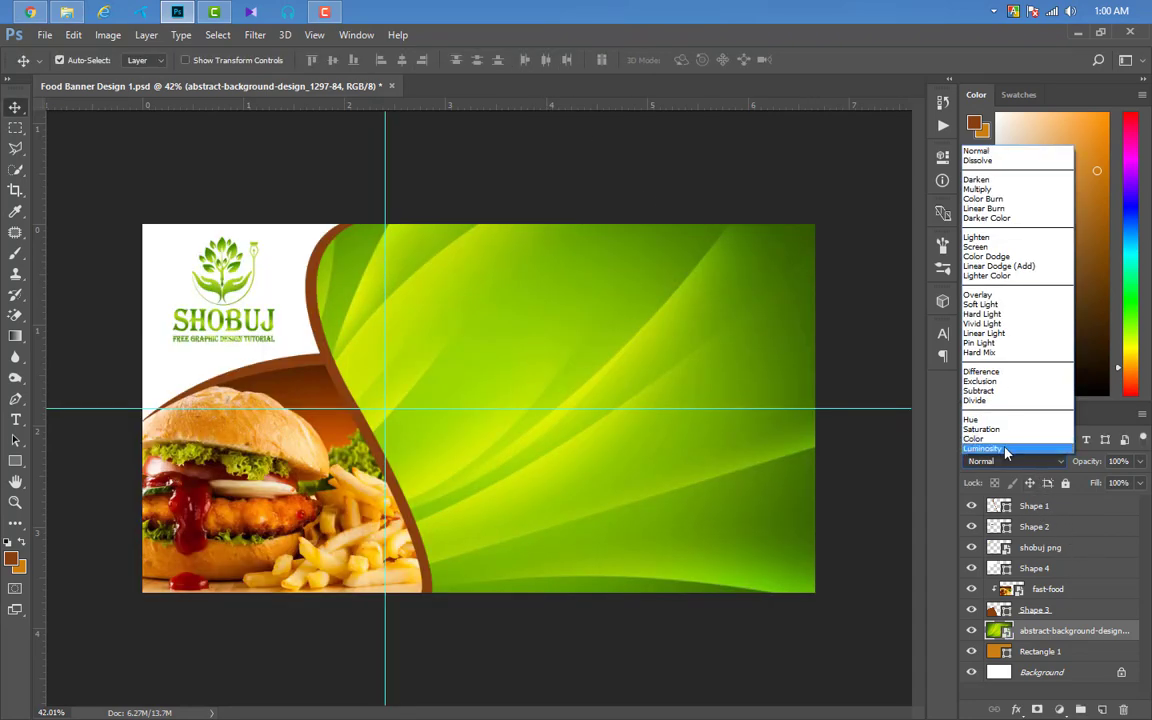
pyautogui.click(1005, 440)
pyautogui.moveTo(1110, 514); pyautogui.dragTo(1102, 709)
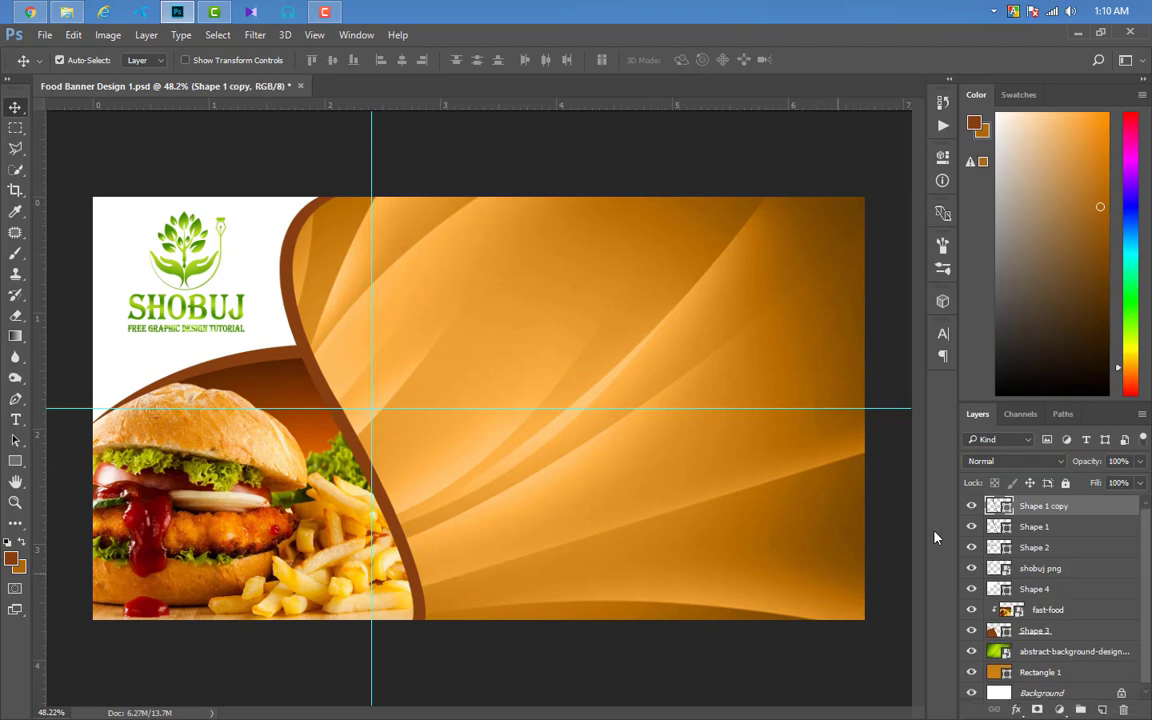
pyautogui.moveTo(1085, 514); pyautogui.dragTo(1081, 543)
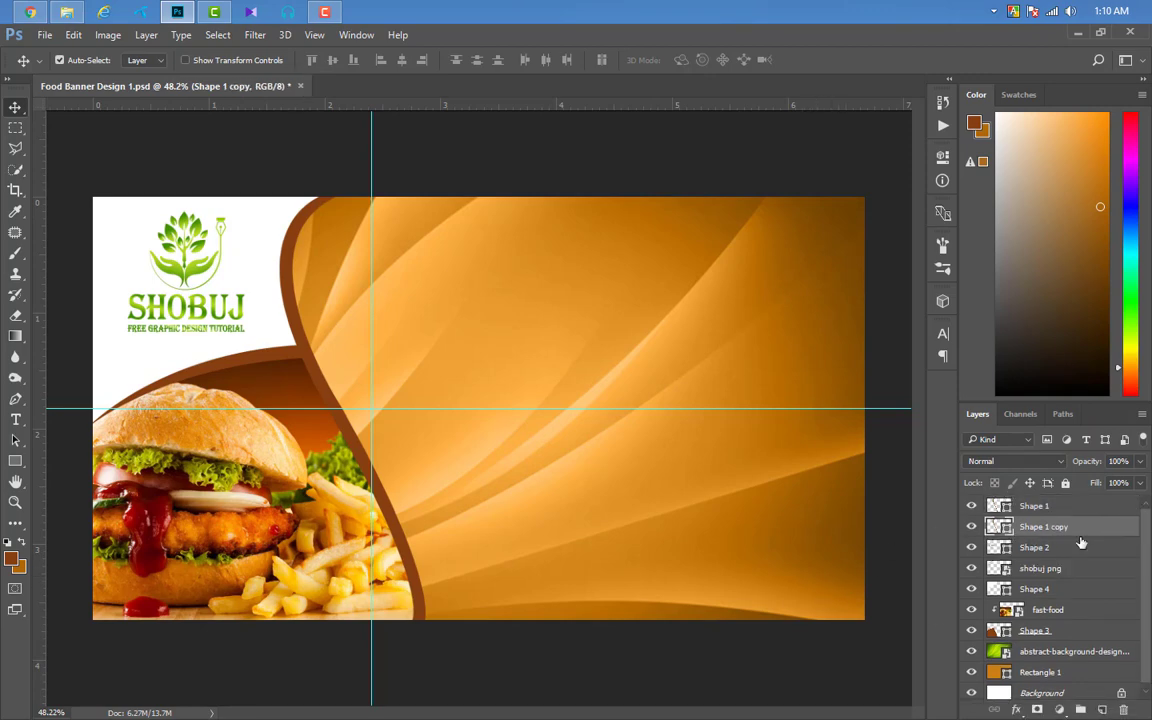
pyautogui.doubleClick(1000, 527)
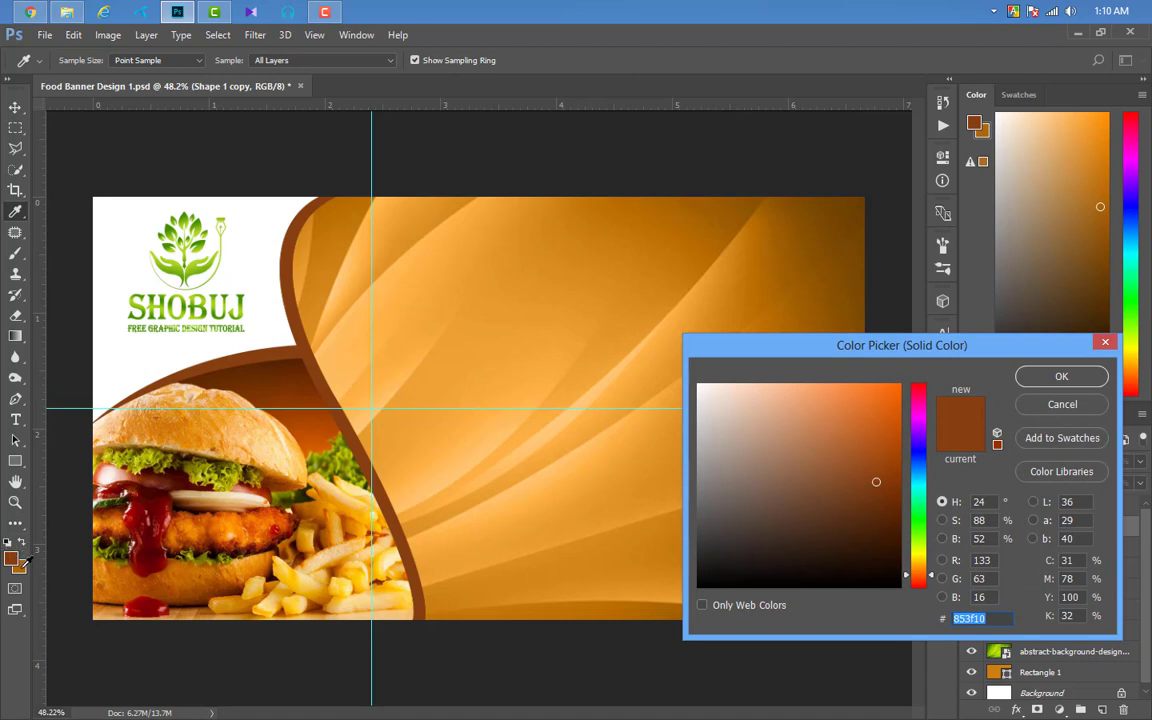
pyautogui.write('ab690c')
pyautogui.click(1068, 387)
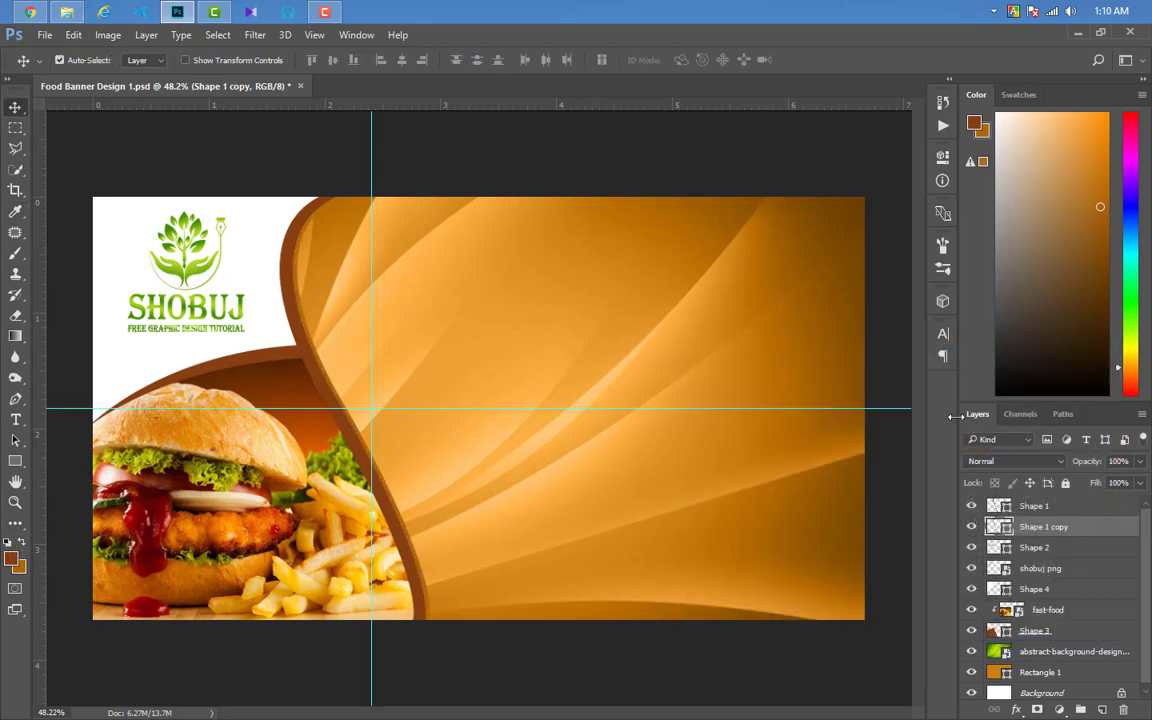
# Step: Add Shape 1 copy 2 beneath Shape 1 with a near-black #010101 fill
pyautogui.hotkey('ctrl', 'j')
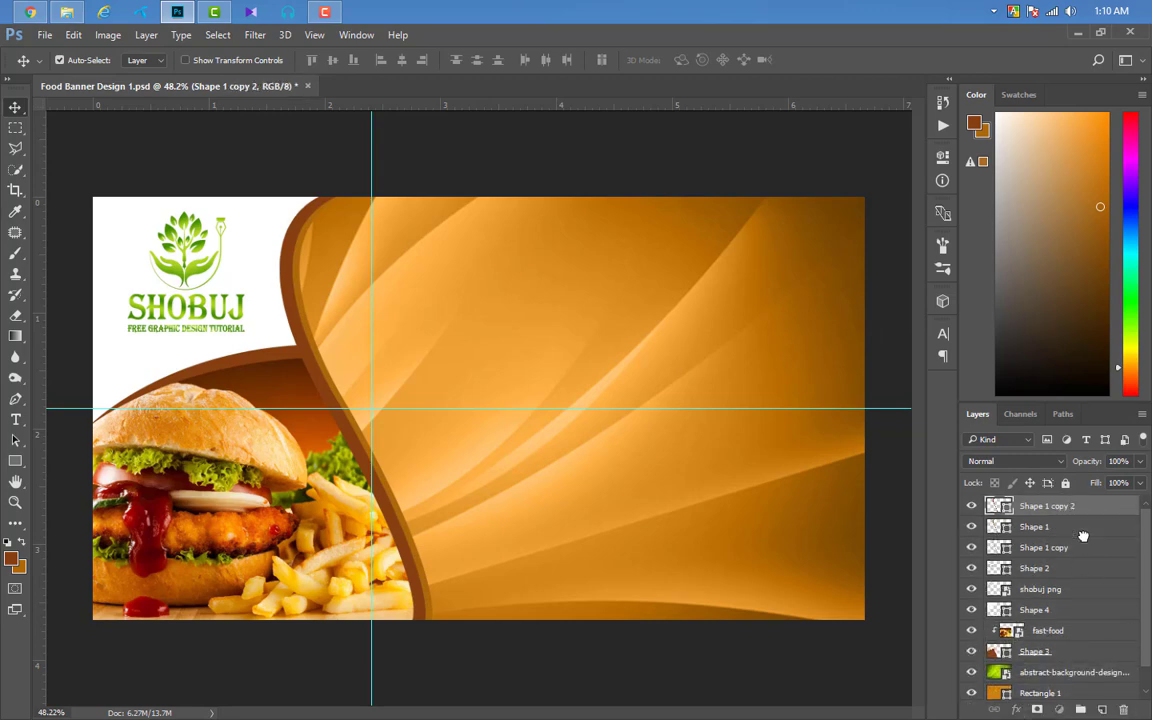
pyautogui.moveTo(1081, 513); pyautogui.dragTo(1013, 537)
pyautogui.doubleClick(1000, 526)
pyautogui.click(715, 585)
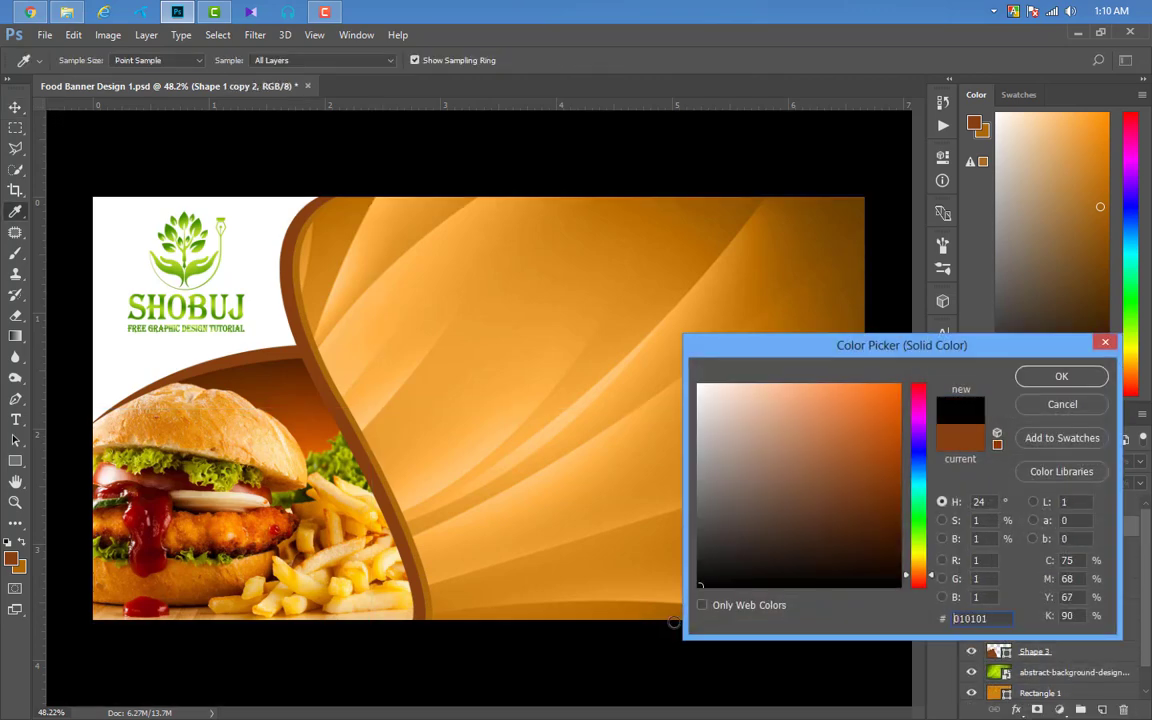
pyautogui.click(1075, 384)
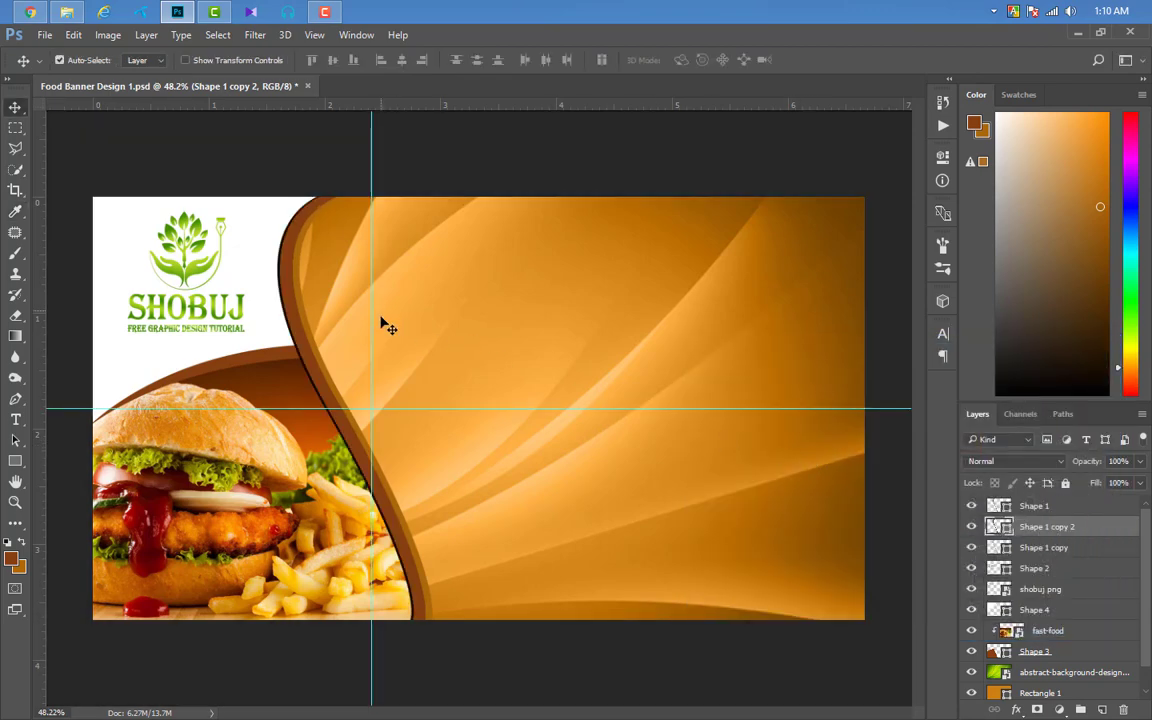
# Step: Rasterize Shape 1 copy 2, apply a 7.0 px Gaussian Blur, and set its opacity to 60%
pyautogui.click(252, 35)
pyautogui.moveTo(263, 211)
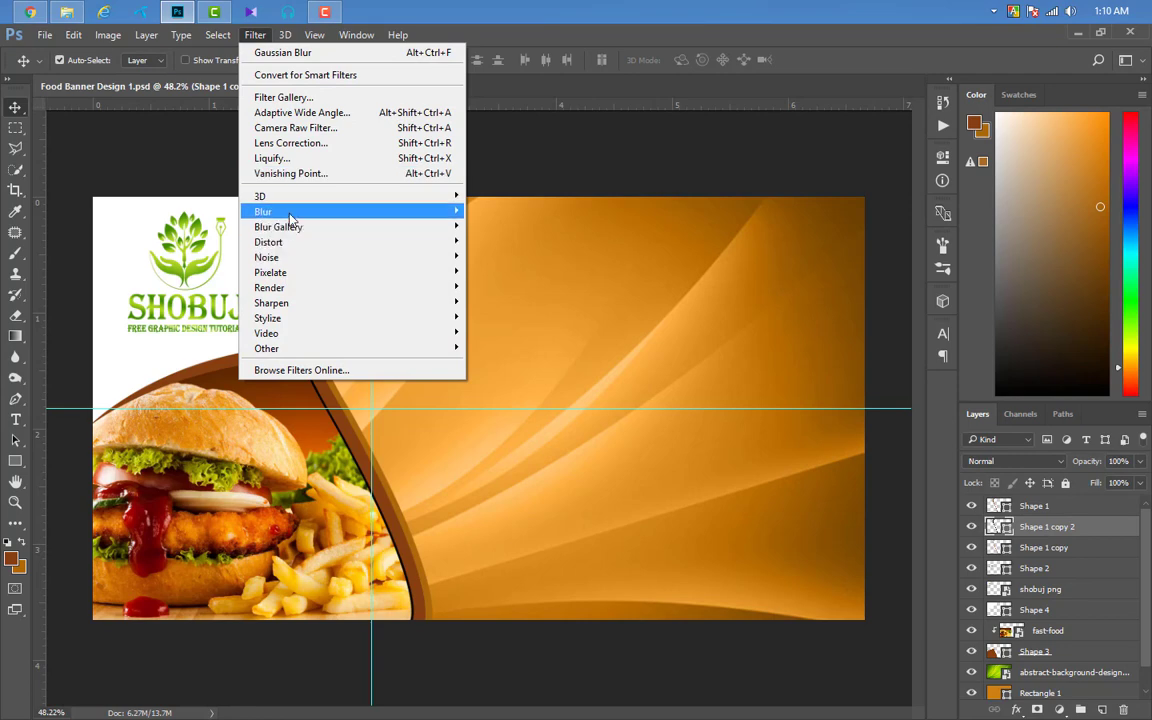
pyautogui.click(510, 272)
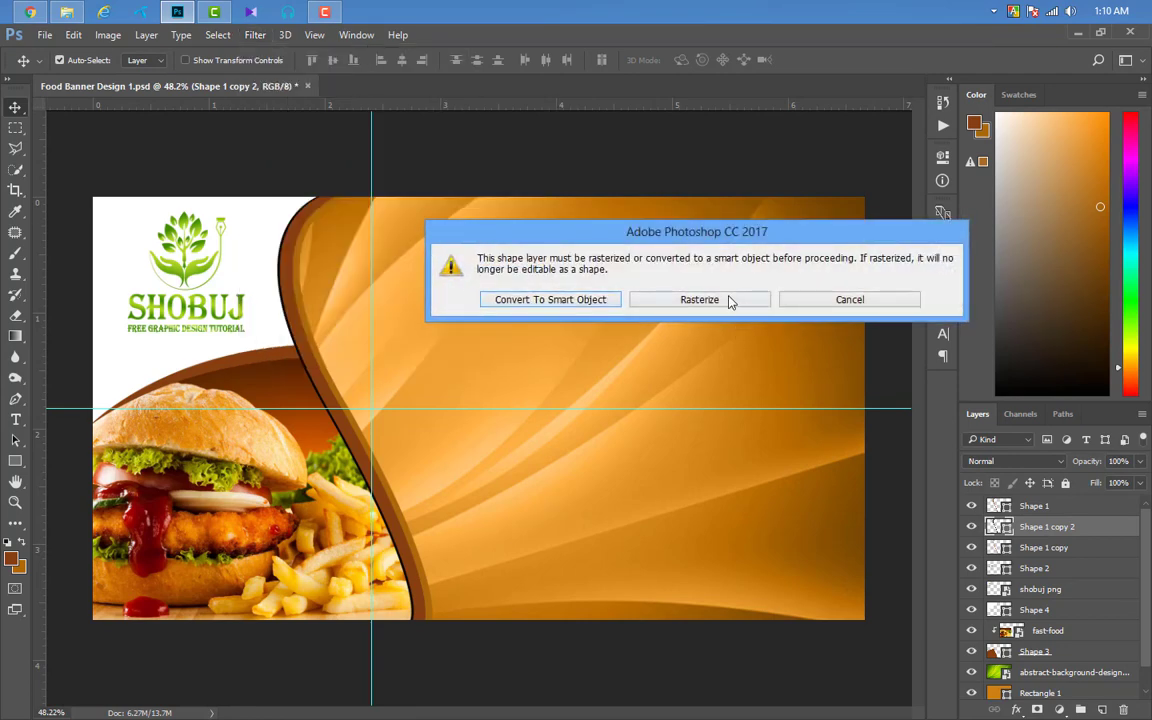
pyautogui.click(730, 302)
pyautogui.click(1052, 216)
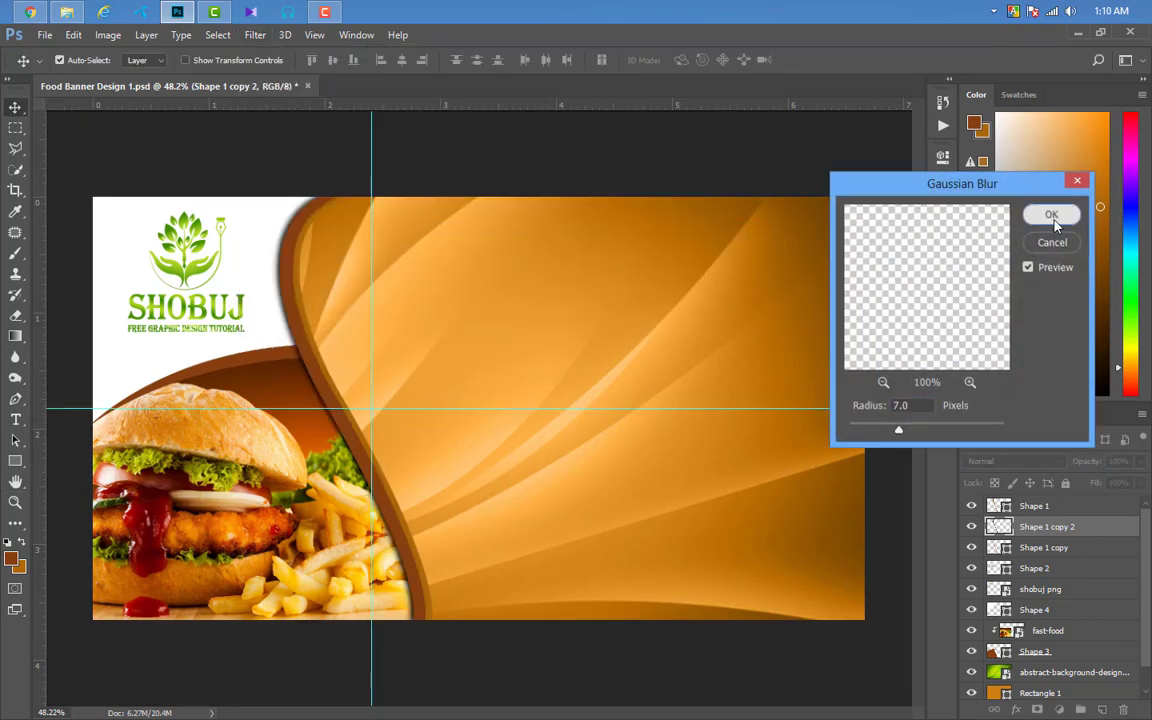
pyautogui.click(1138, 463)
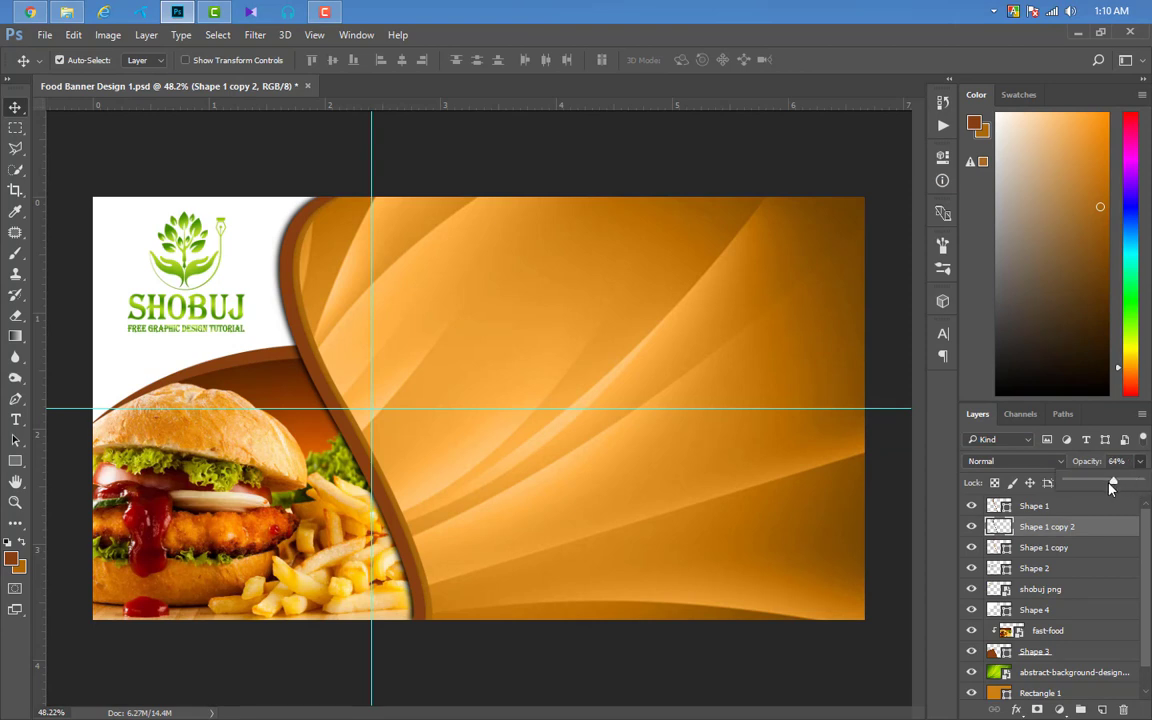
pyautogui.moveTo(1112, 487); pyautogui.dragTo(1106, 487)
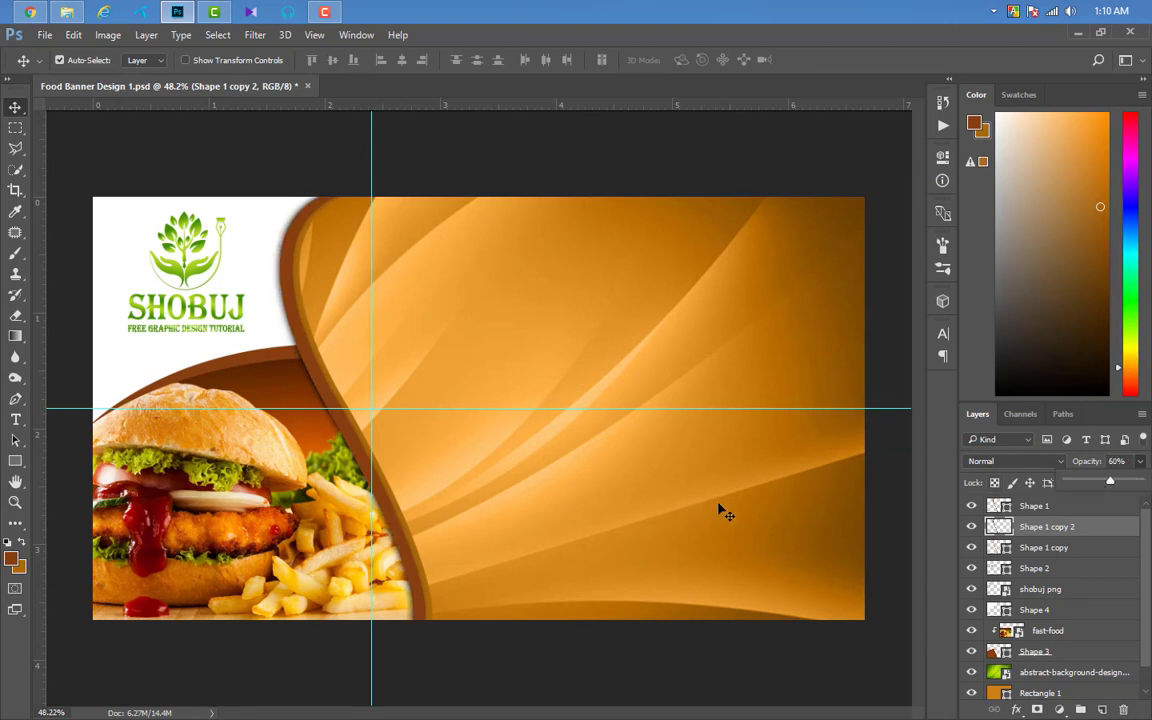
pyautogui.click(1088, 529)
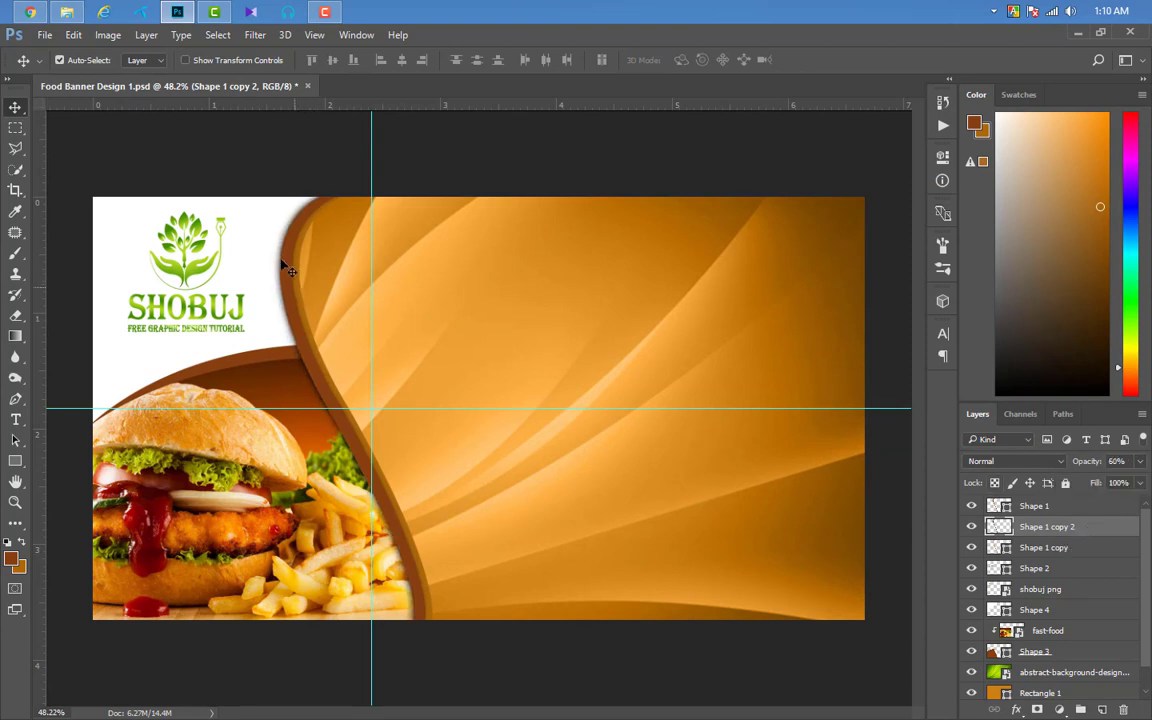
pyautogui.scroll(2, 290, 188)
pyautogui.scroll(2, 311, 234)
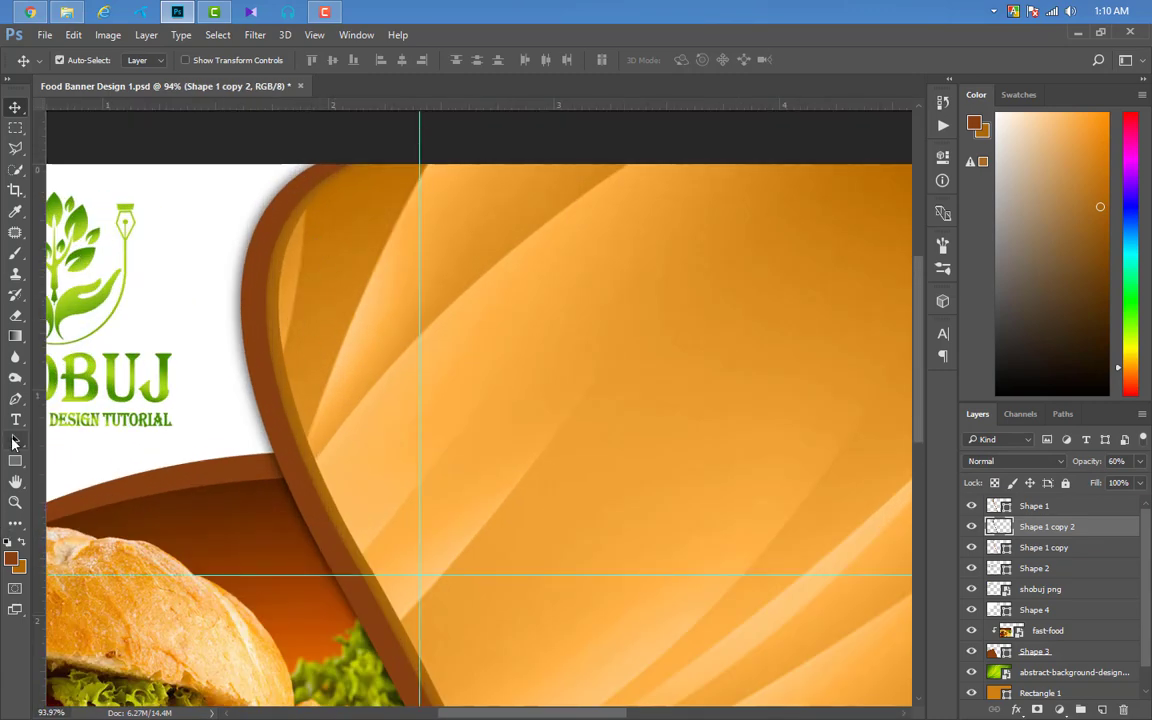
# Step: Erase the excess shadow at the top corner of the curve
pyautogui.click(15, 318)
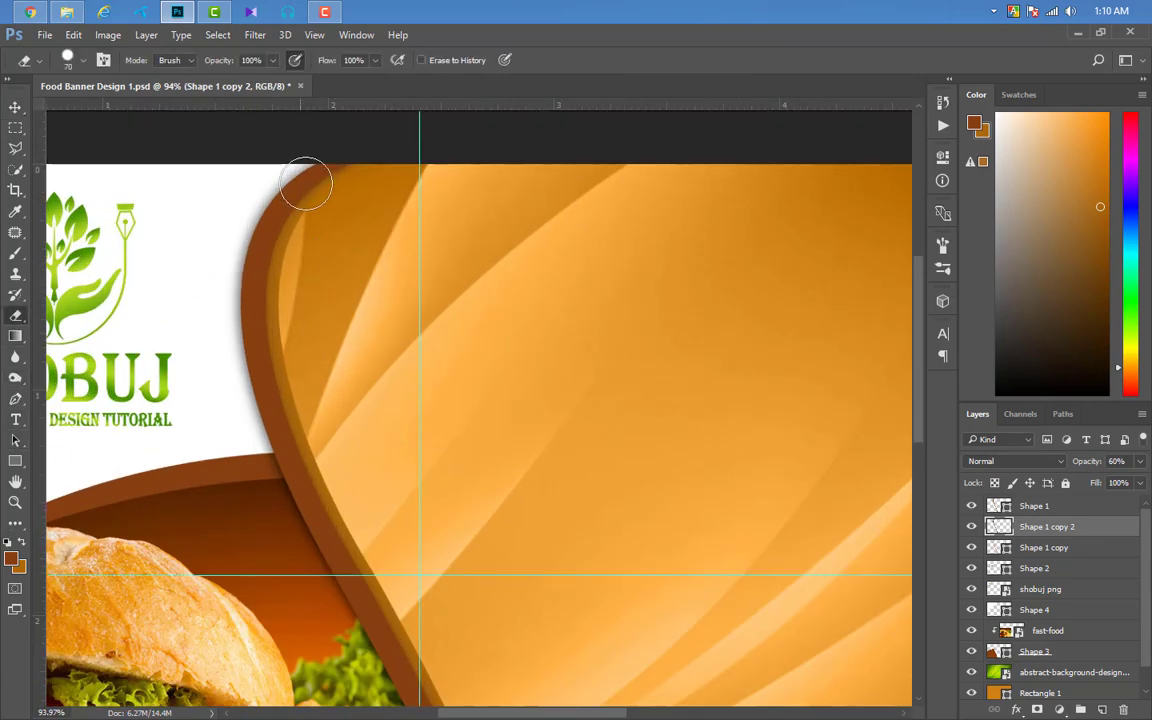
pyautogui.moveTo(305, 183)
pyautogui.mouseDown()
pyautogui.moveTo(329, 162)
pyautogui.moveTo(290, 193)
pyautogui.mouseUp()
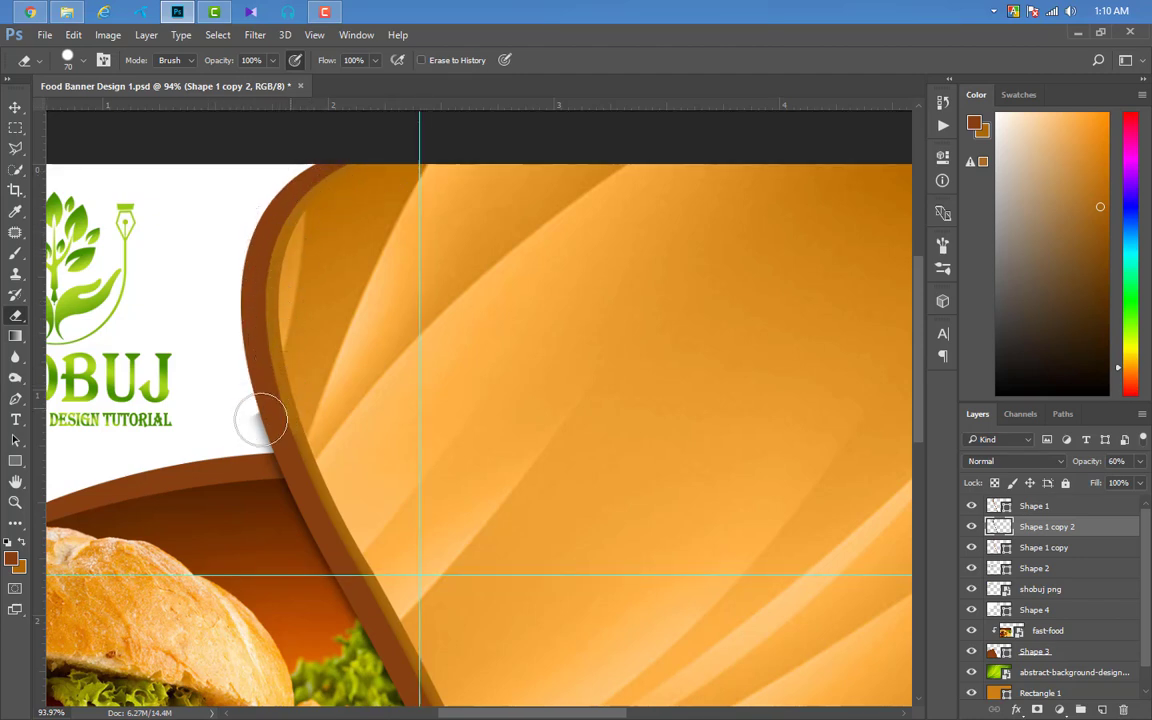
pyautogui.hotkey('ctrl', 'h')
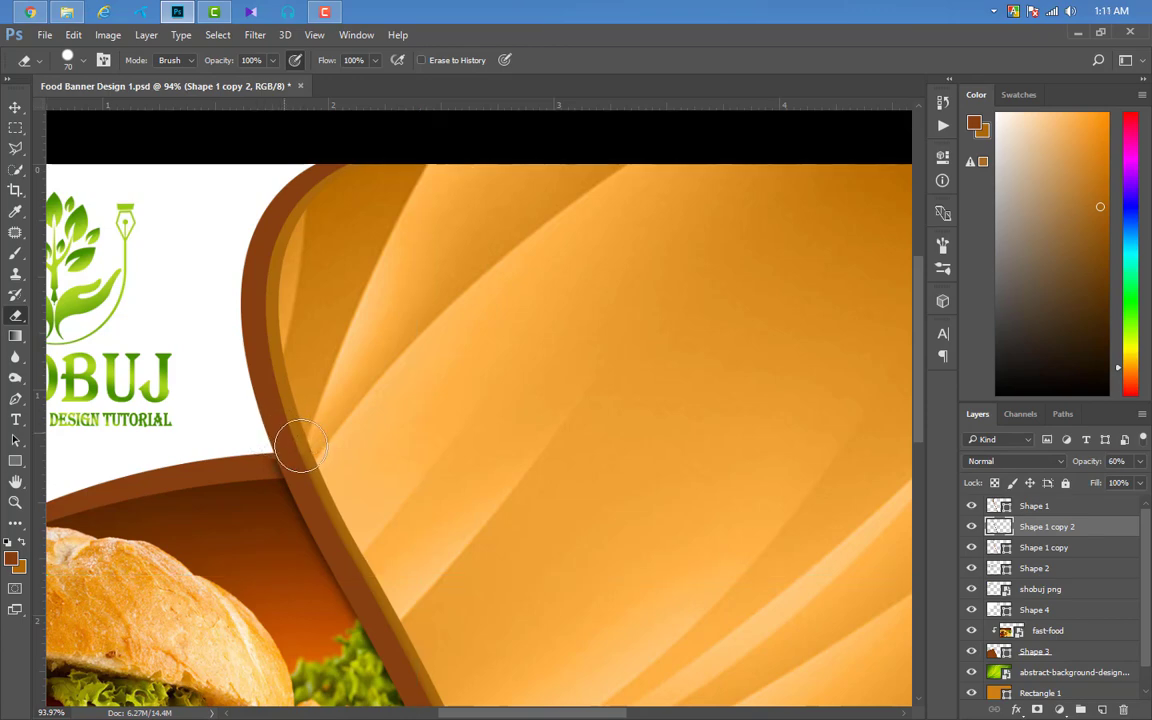
pyautogui.hotkey('ctrl', 'h')
# Step: Erase the dark shadow wedge where the curve meets the lower brown band
pyautogui.scroll(-1, 360, 442)
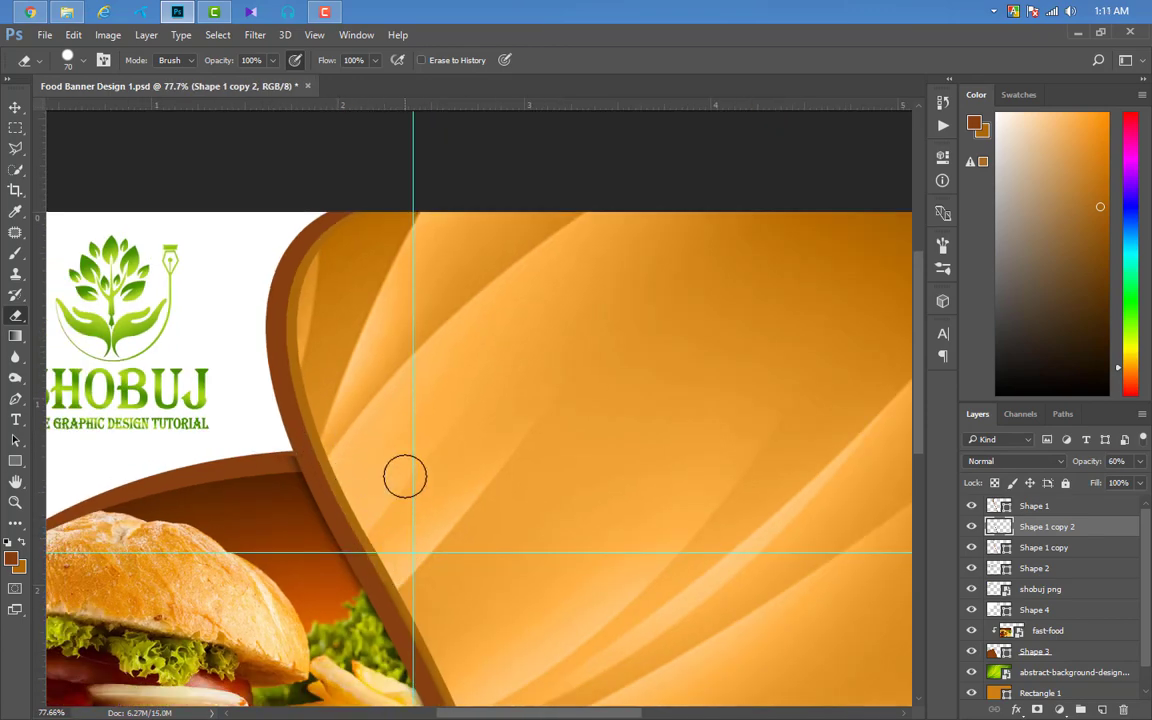
pyautogui.scroll(-2, 403, 475)
pyautogui.scroll(-3, 411, 437)
pyautogui.hotkey('ctrl', 'h')
pyautogui.hotkey('ctrl', 'h')
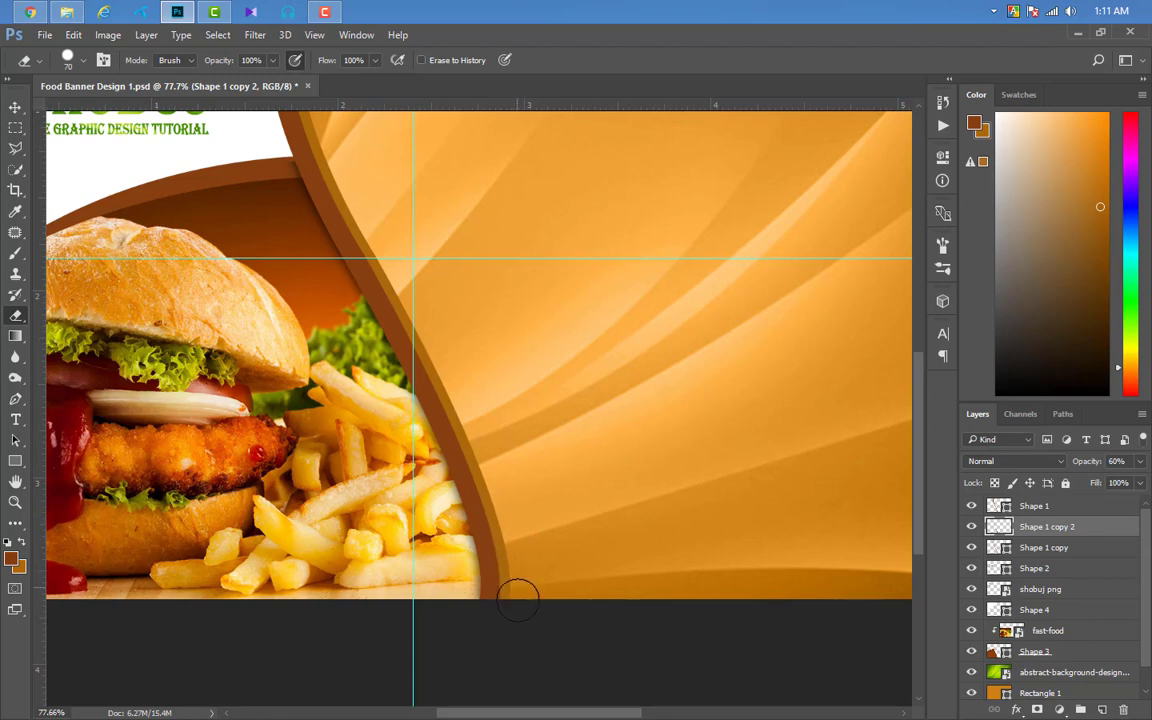
pyautogui.scroll(3, 268, 128)
pyautogui.scroll(3, 283, 149)
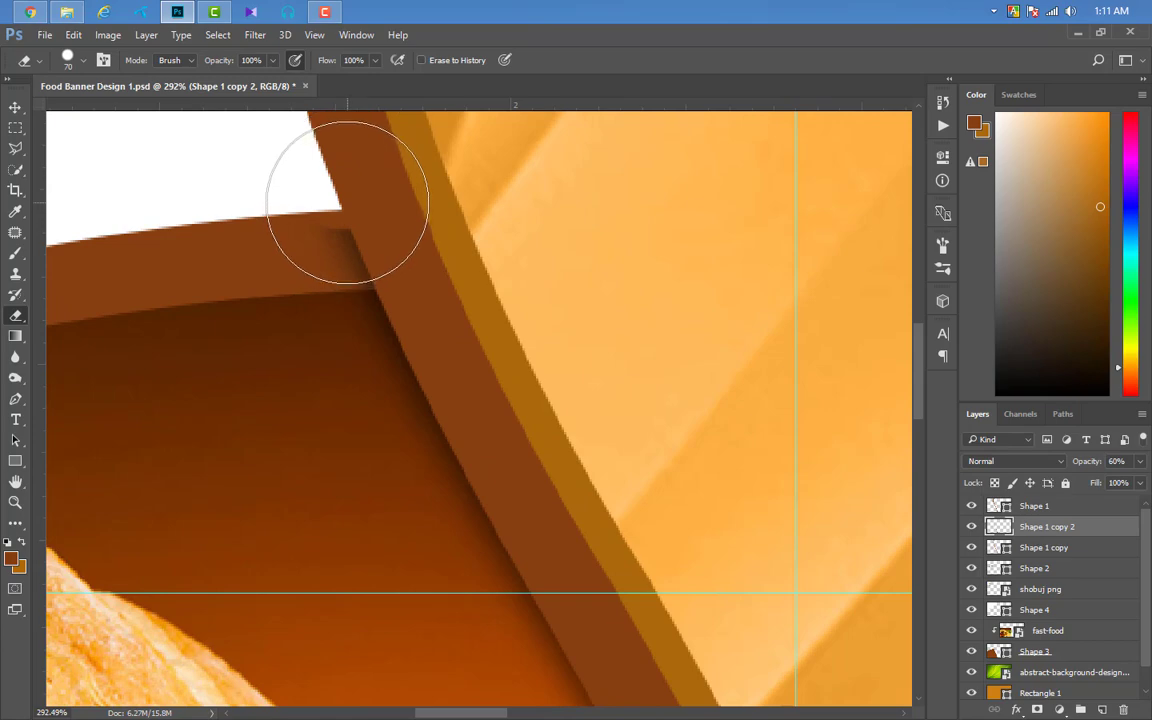
pyautogui.moveTo(347, 204); pyautogui.dragTo(360, 206)
pyautogui.scroll(-2, 630, 319)
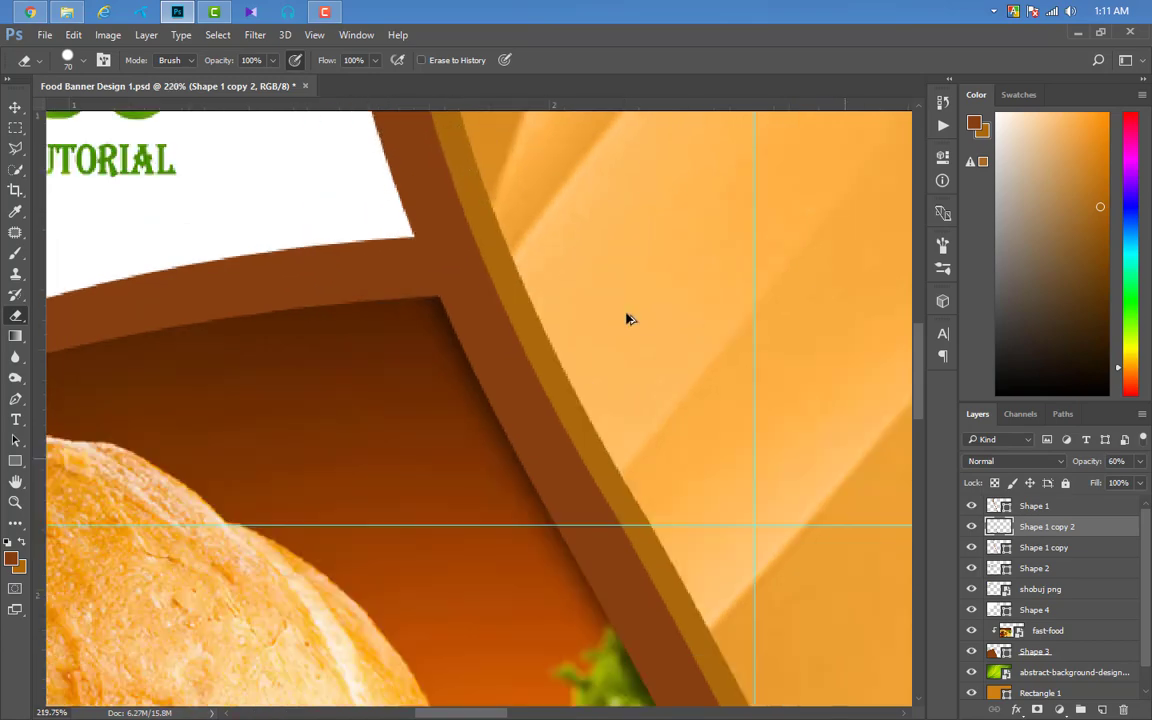
pyautogui.scroll(-2, 630, 319)
pyautogui.scroll(-2, 600, 316)
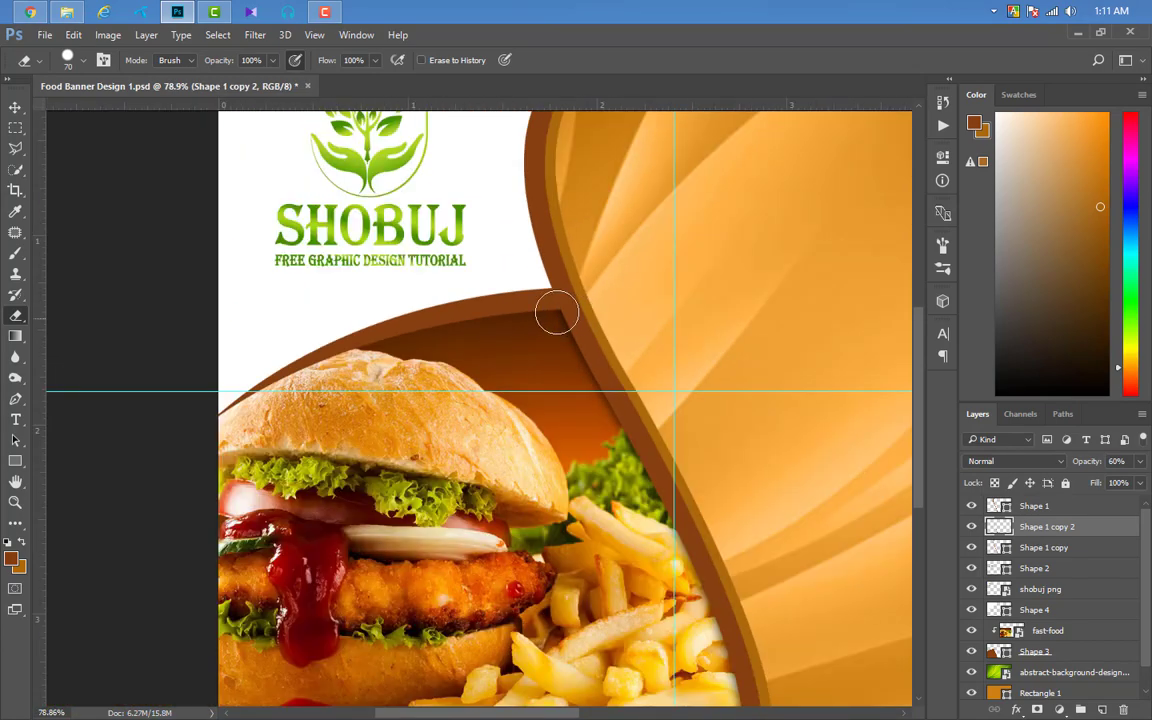
# Step: Duplicate Shape 2 beneath itself and fill the copy lighter orange #ab690c
pyautogui.click(15, 106)
pyautogui.click(488, 302)
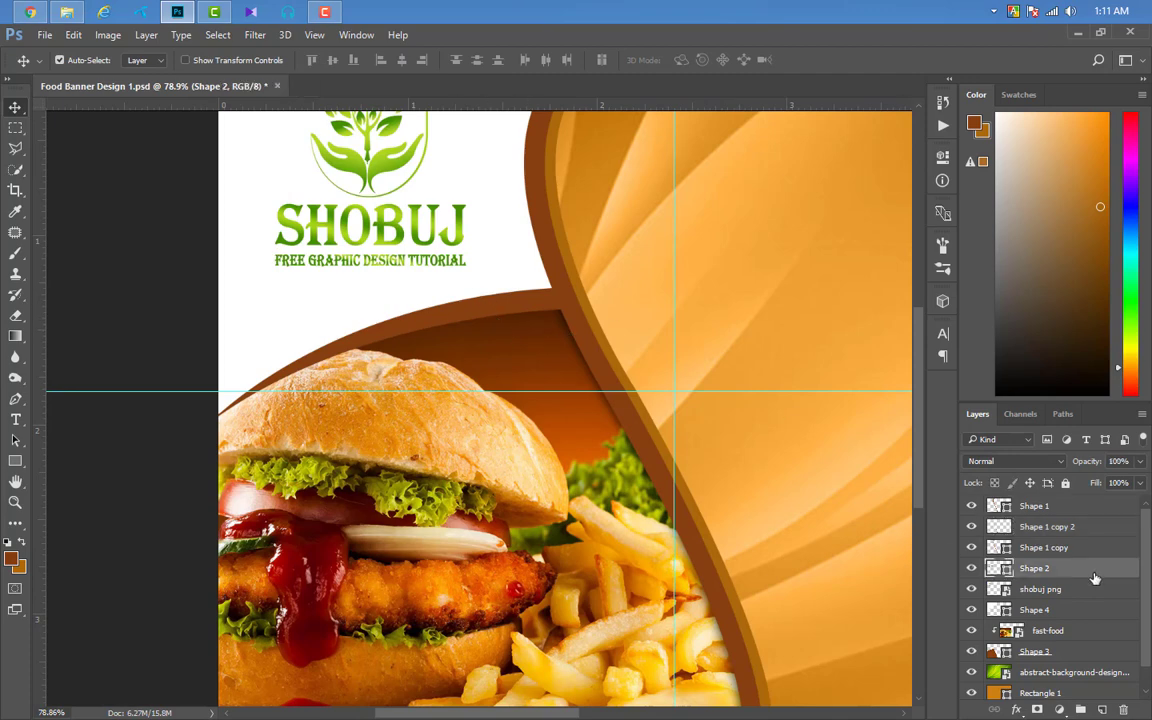
pyautogui.hotkey('ctrl', 'j')
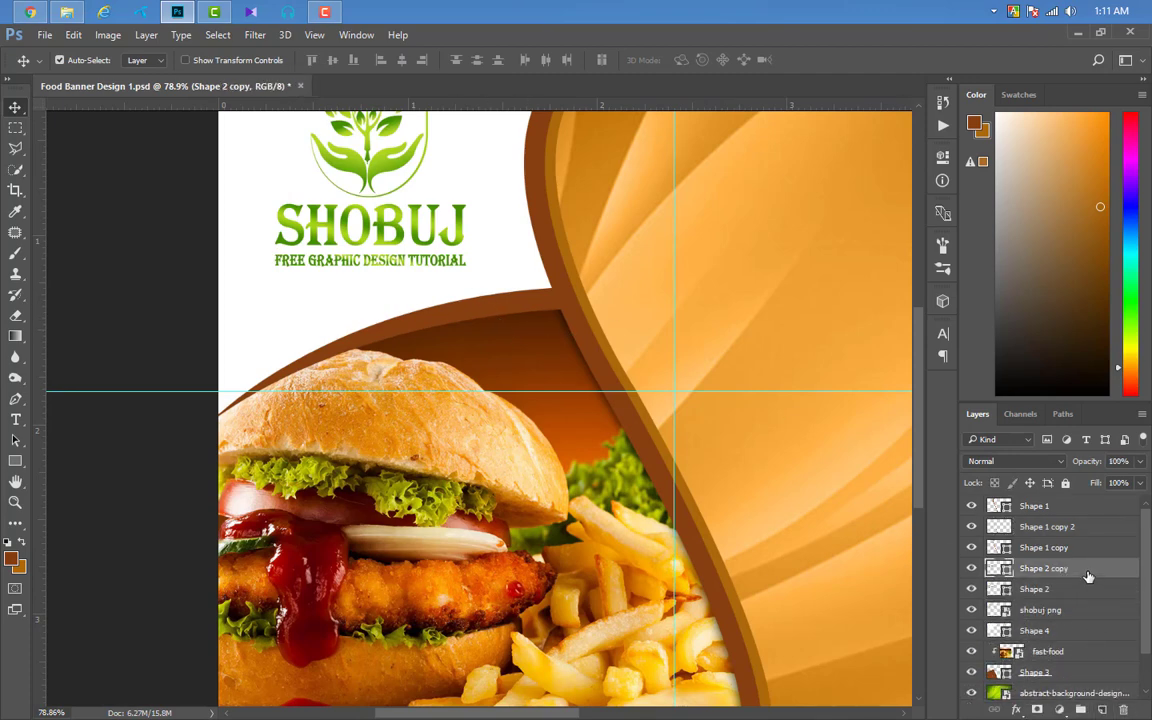
pyautogui.moveTo(1088, 577); pyautogui.dragTo(1048, 596)
pyautogui.doubleClick(1000, 589)
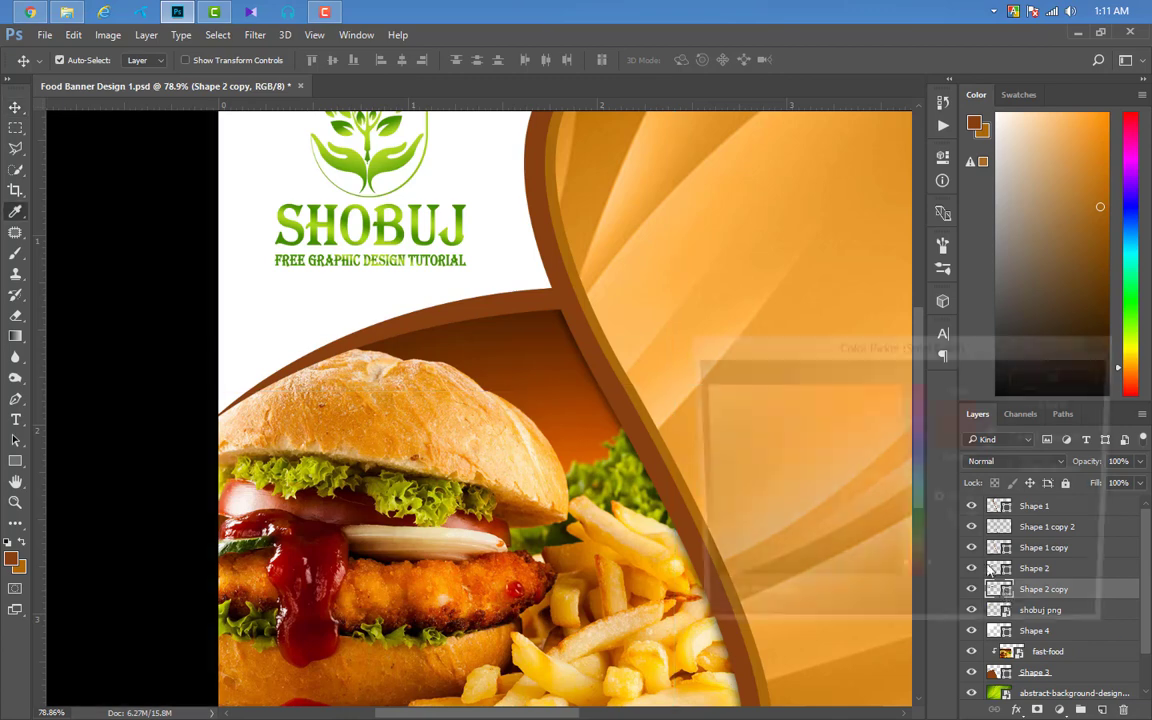
pyautogui.click(887, 452)
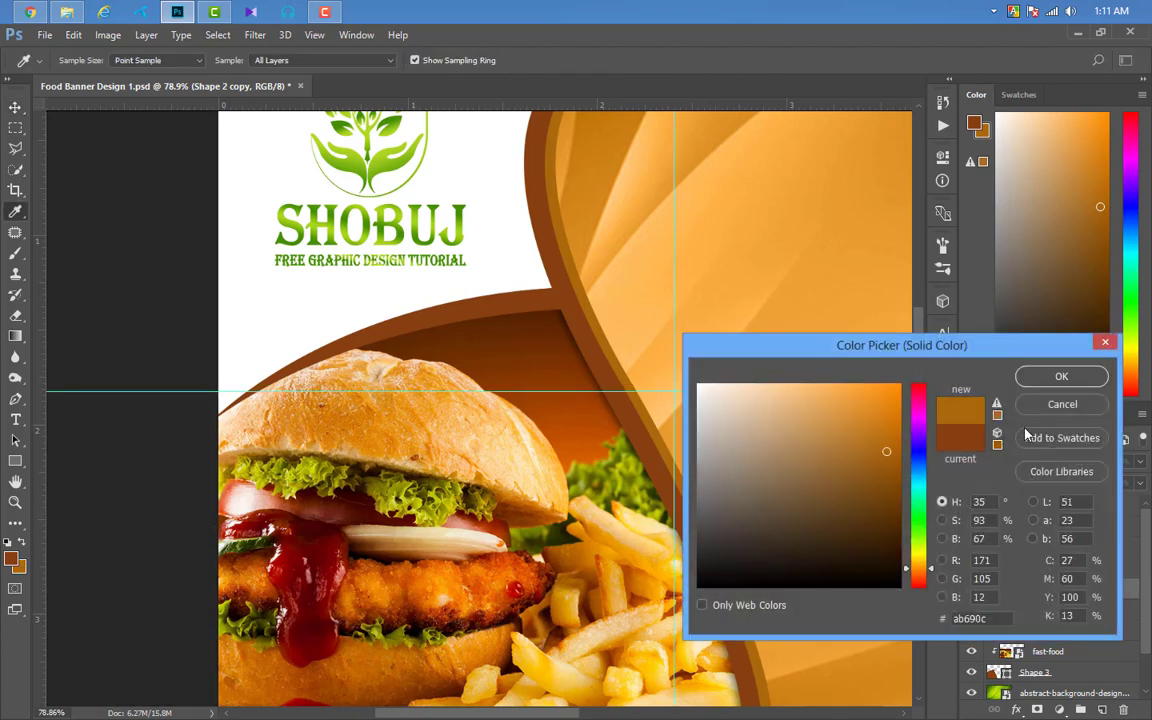
pyautogui.click(1060, 376)
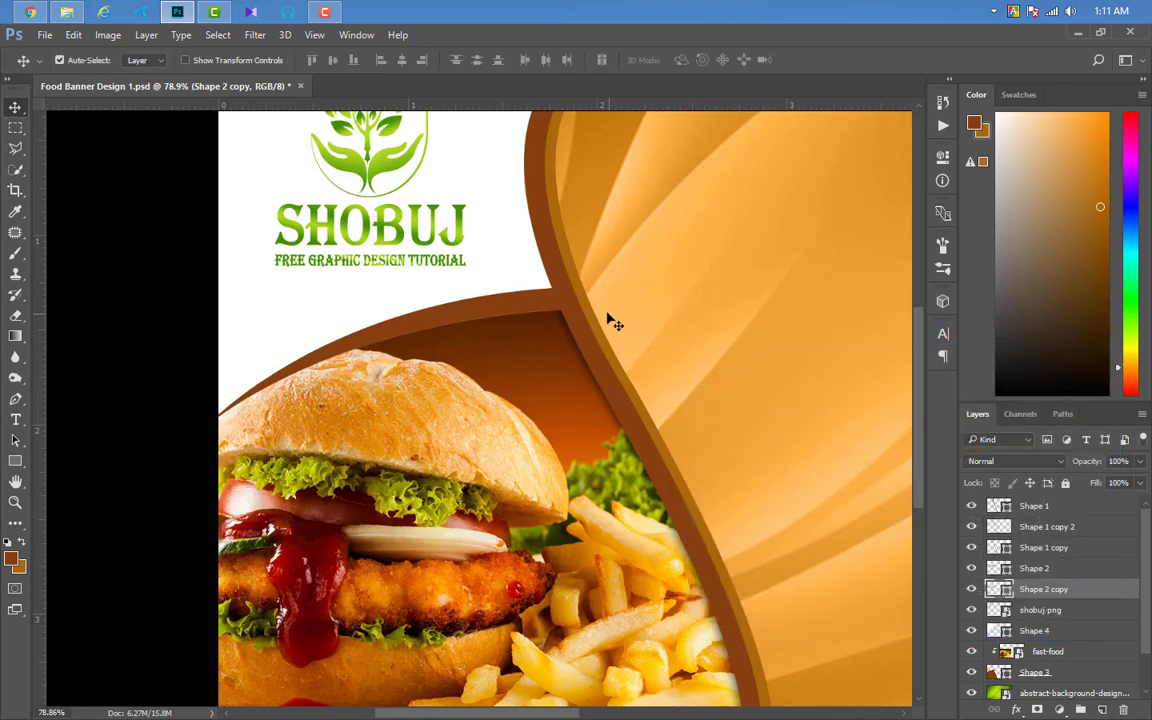
# Step: Nudge the orange copy up and rotate it slightly to form an edge highlight
pyautogui.press('Up')
pyautogui.press('Up')
pyautogui.press('Up')
pyautogui.press('Up')
pyautogui.scroll(4, 330, 340)
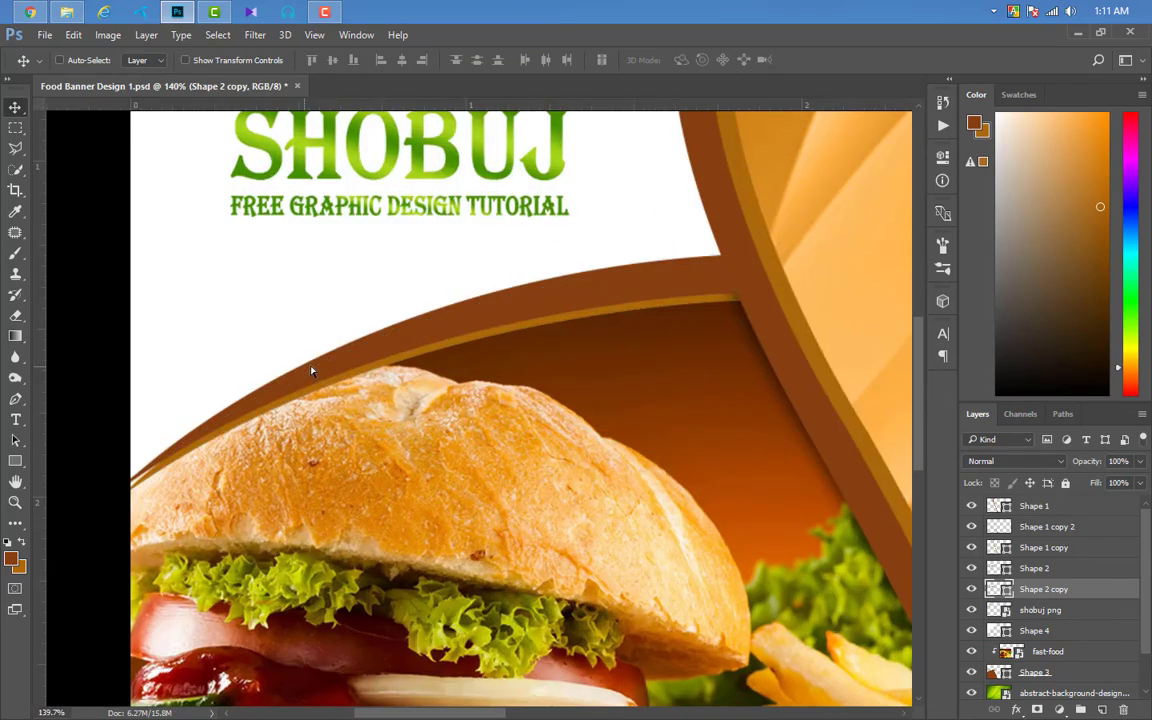
pyautogui.hotkey('ctrl', 't')
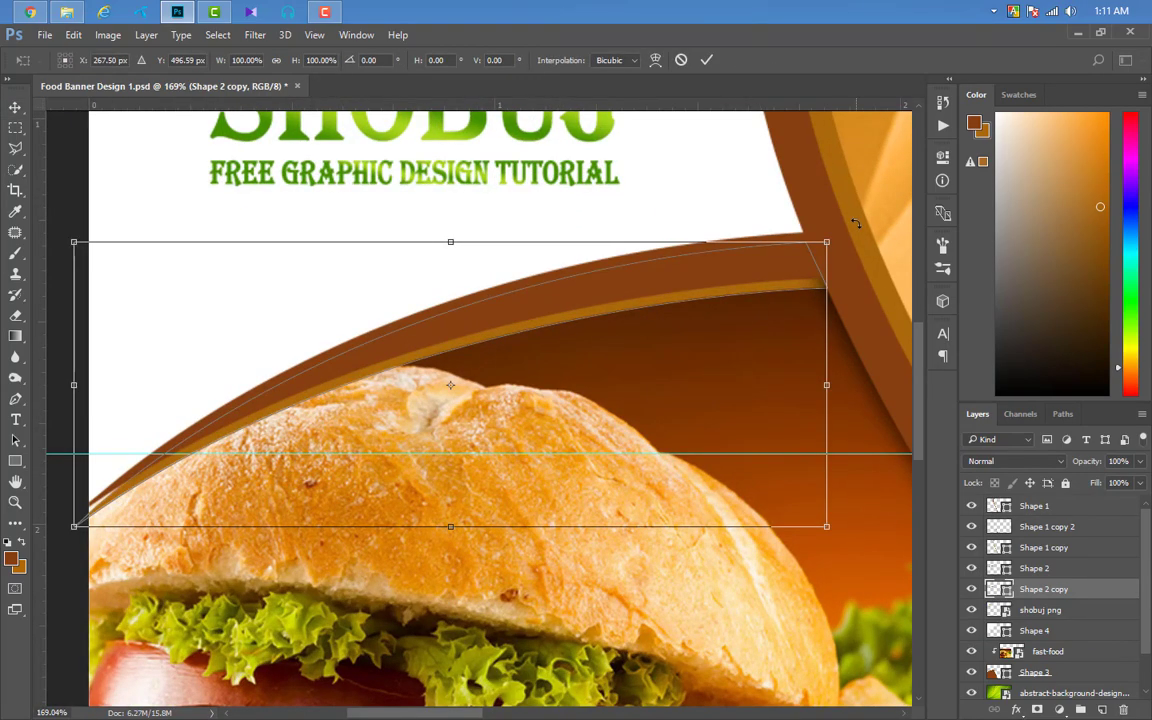
pyautogui.moveTo(855, 220)
pyautogui.mouseDown()
pyautogui.moveTo(776, 220)
pyautogui.moveTo(769, 153)
pyautogui.mouseUp()
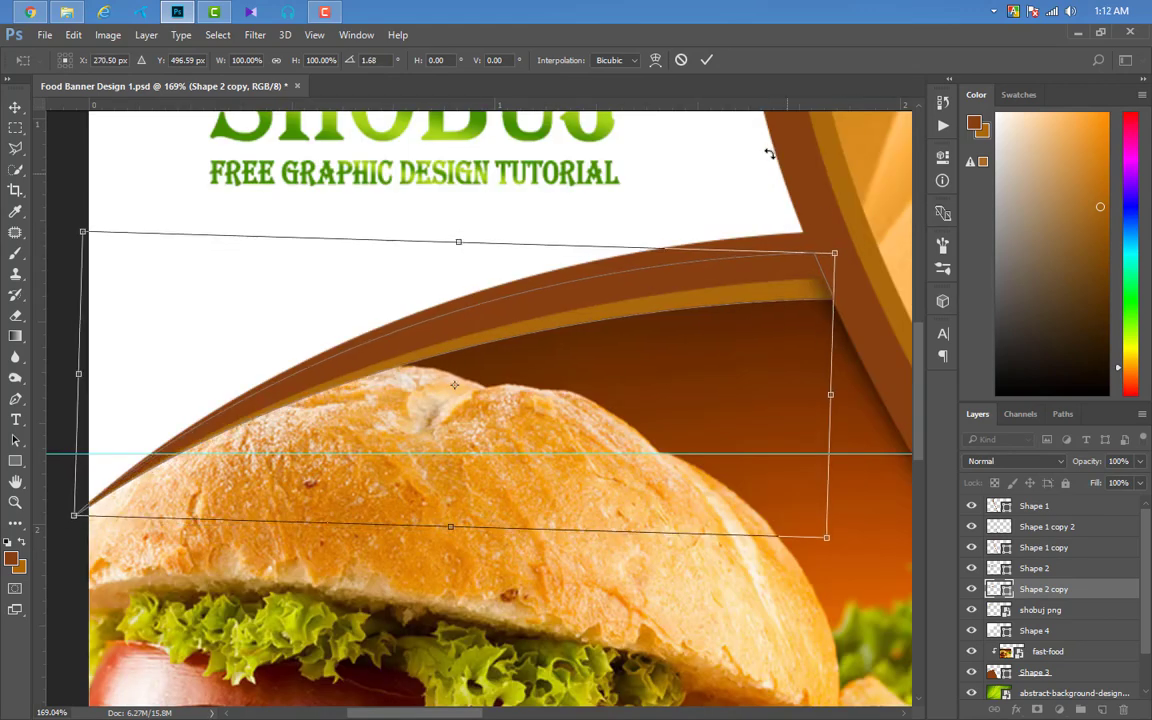
pyautogui.click(703, 62)
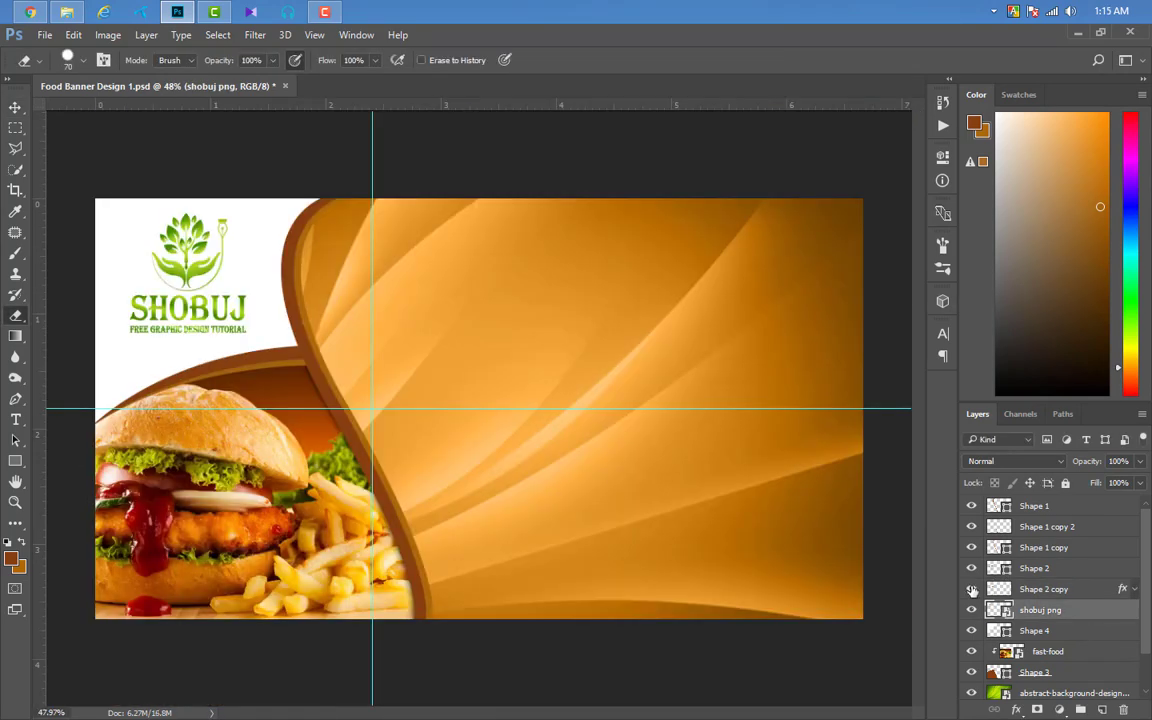
# Step: Duplicate Shape 2 copy below itself and give it a black #000000 Color Overlay
pyautogui.moveTo(1062, 590); pyautogui.dragTo(1102, 709)
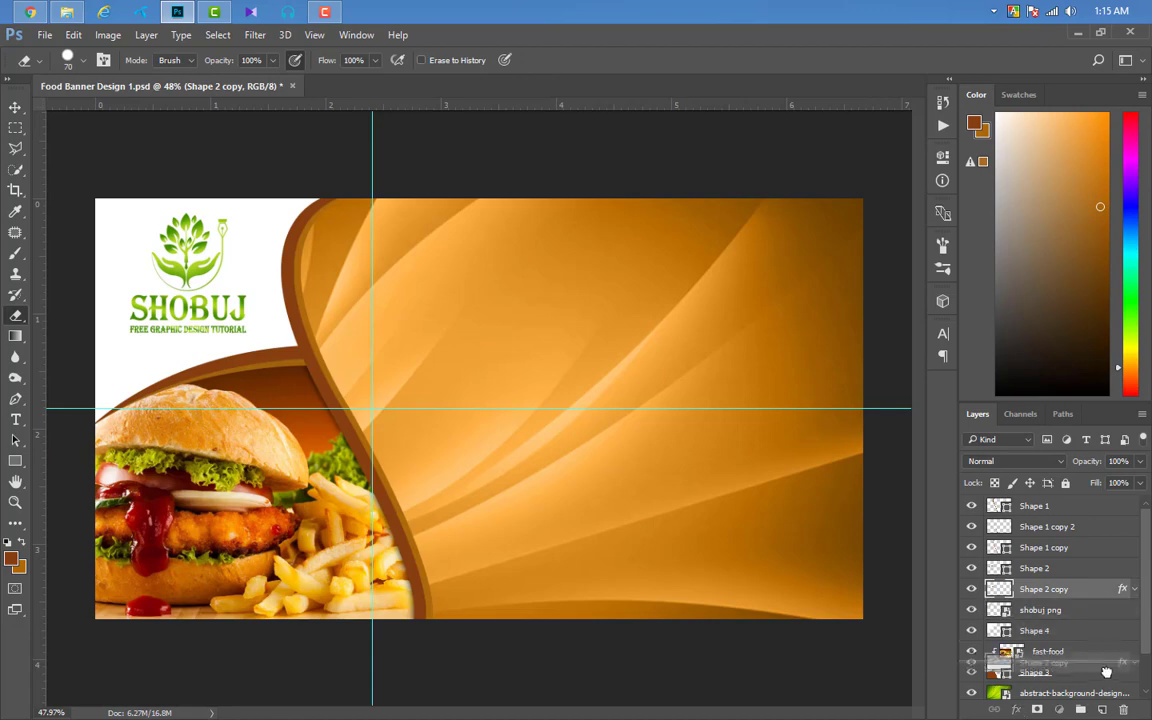
pyautogui.moveTo(1095, 598); pyautogui.dragTo(1095, 625)
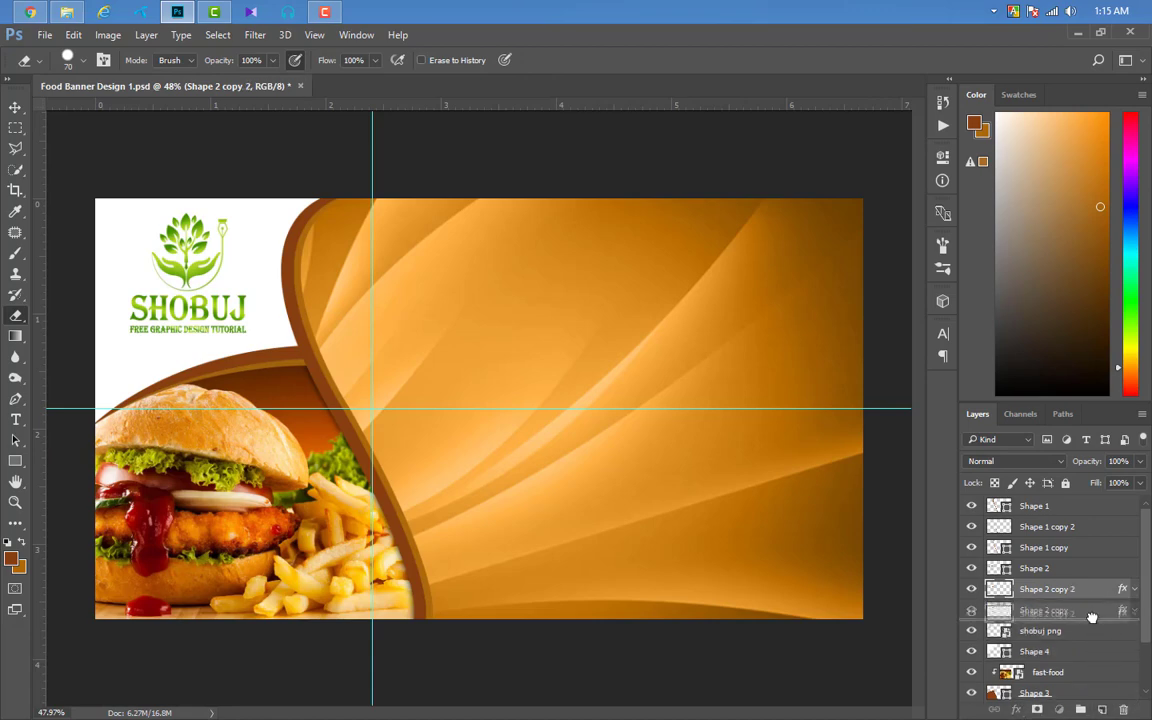
pyautogui.doubleClick(1097, 610)
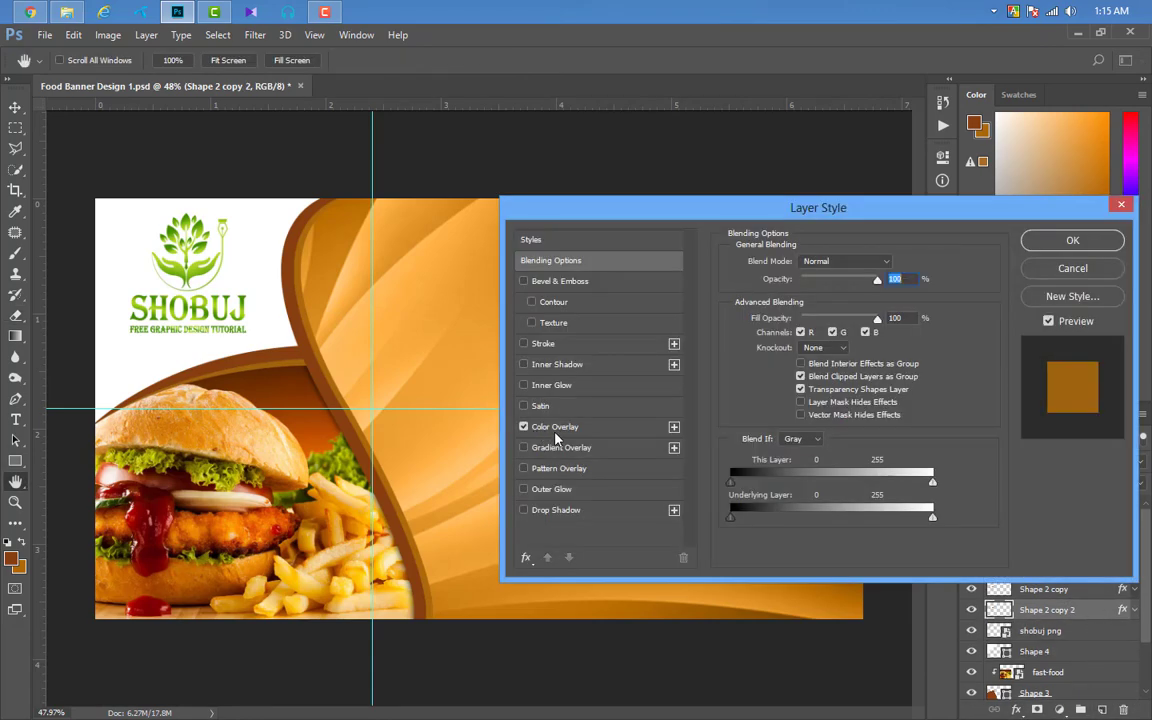
pyautogui.click(587, 427)
pyautogui.click(894, 263)
pyautogui.write('000000')
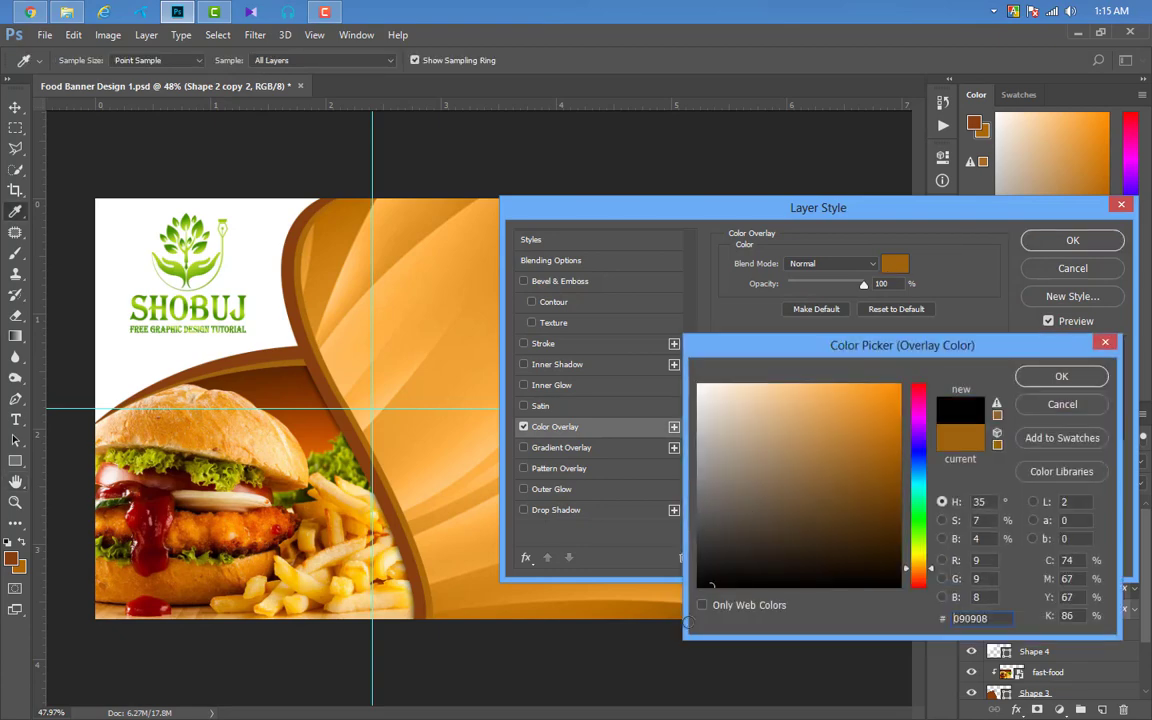
pyautogui.click(1061, 376)
pyautogui.click(1072, 240)
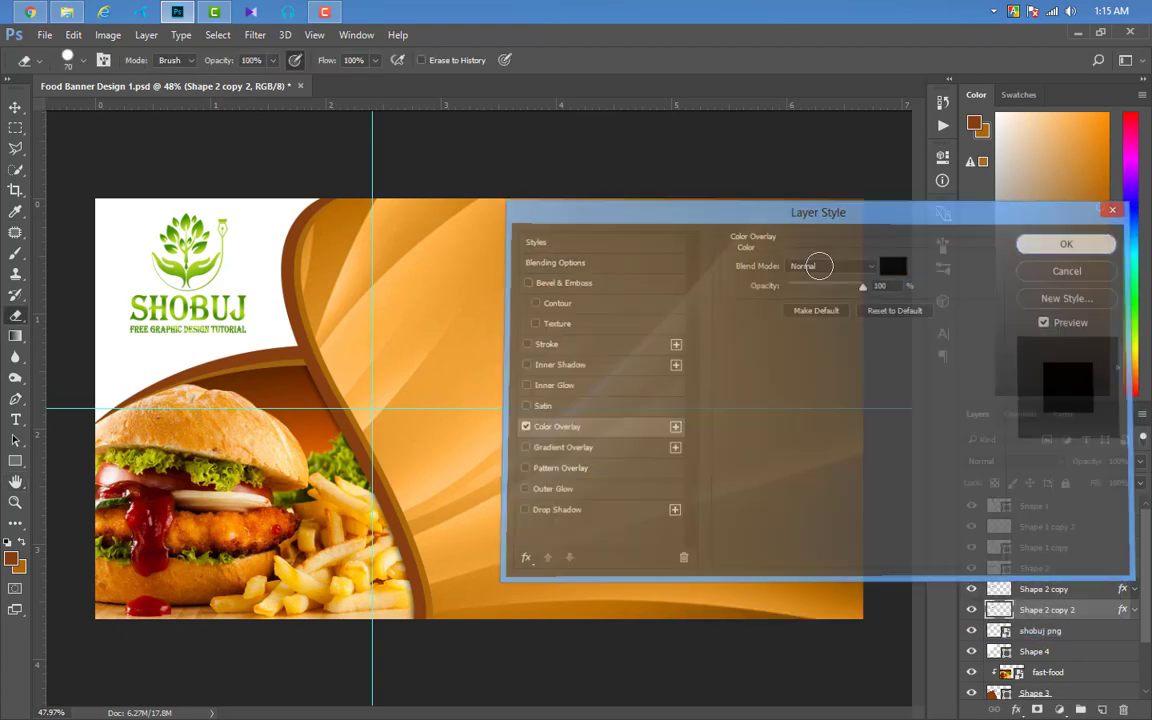
# Step: Apply a 7.0 px Gaussian Blur to the black copy
pyautogui.click(255, 36)
pyautogui.moveTo(300, 211)
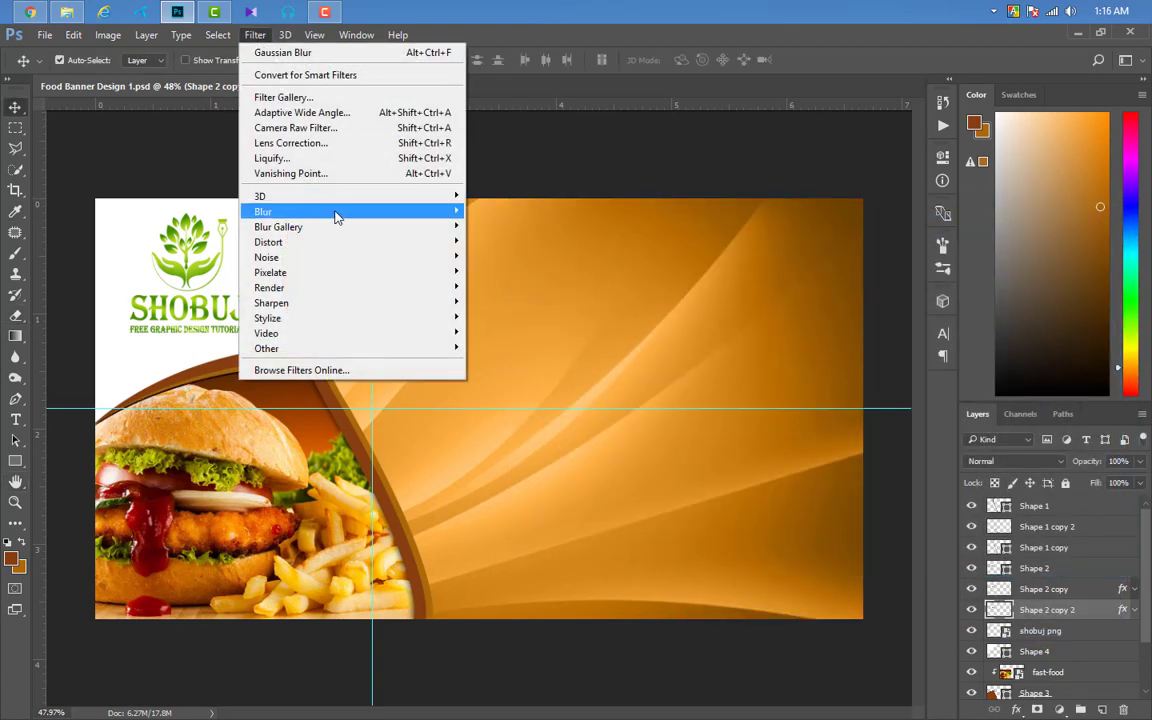
pyautogui.click(510, 273)
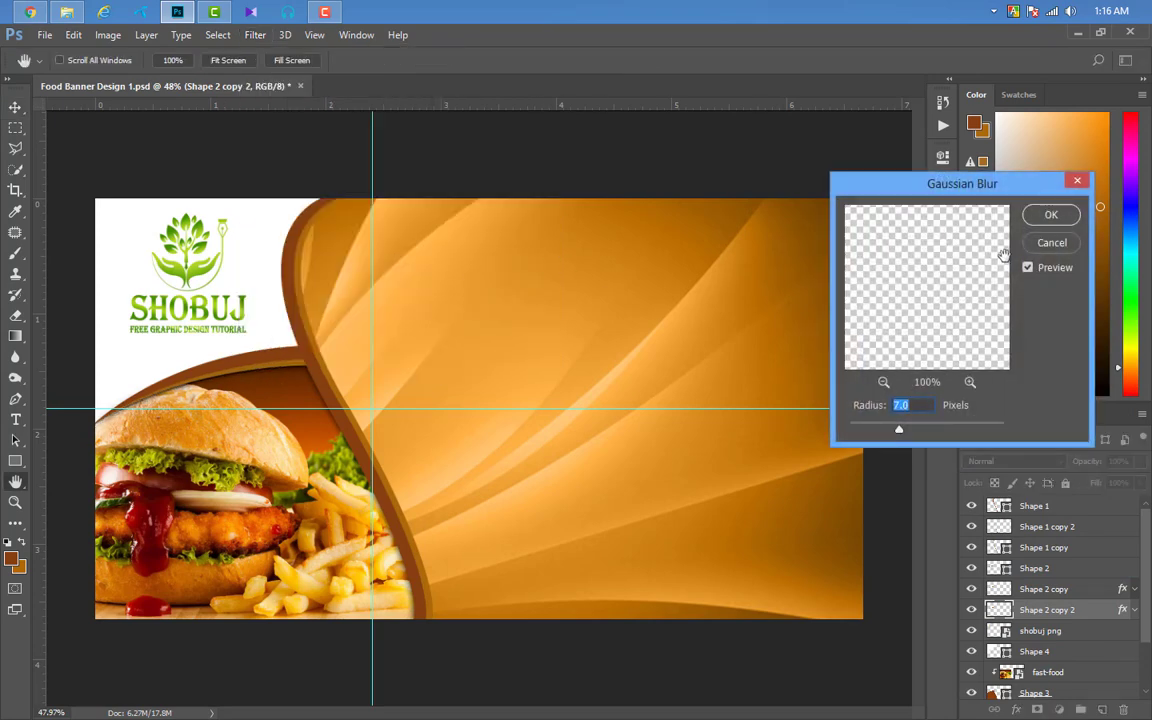
pyautogui.click(1051, 214)
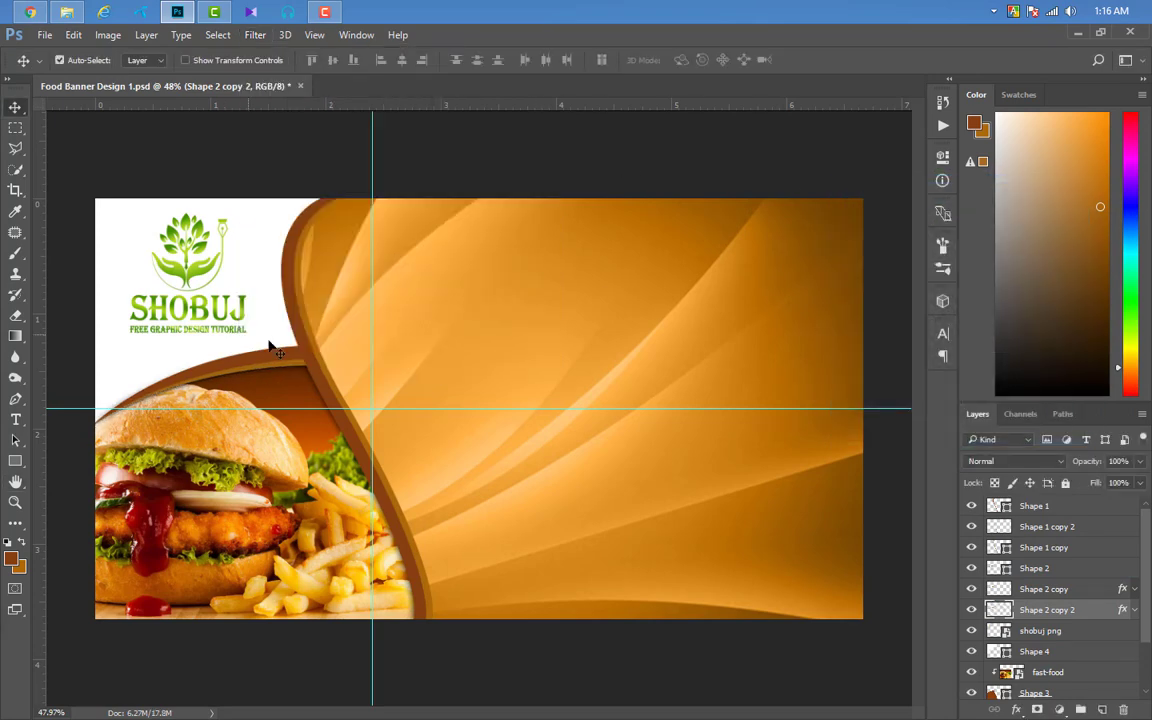
# Step: Lower the shadow layer's opacity to 62%
pyautogui.click(1141, 461)
pyautogui.moveTo(1139, 481); pyautogui.dragTo(1111, 481)
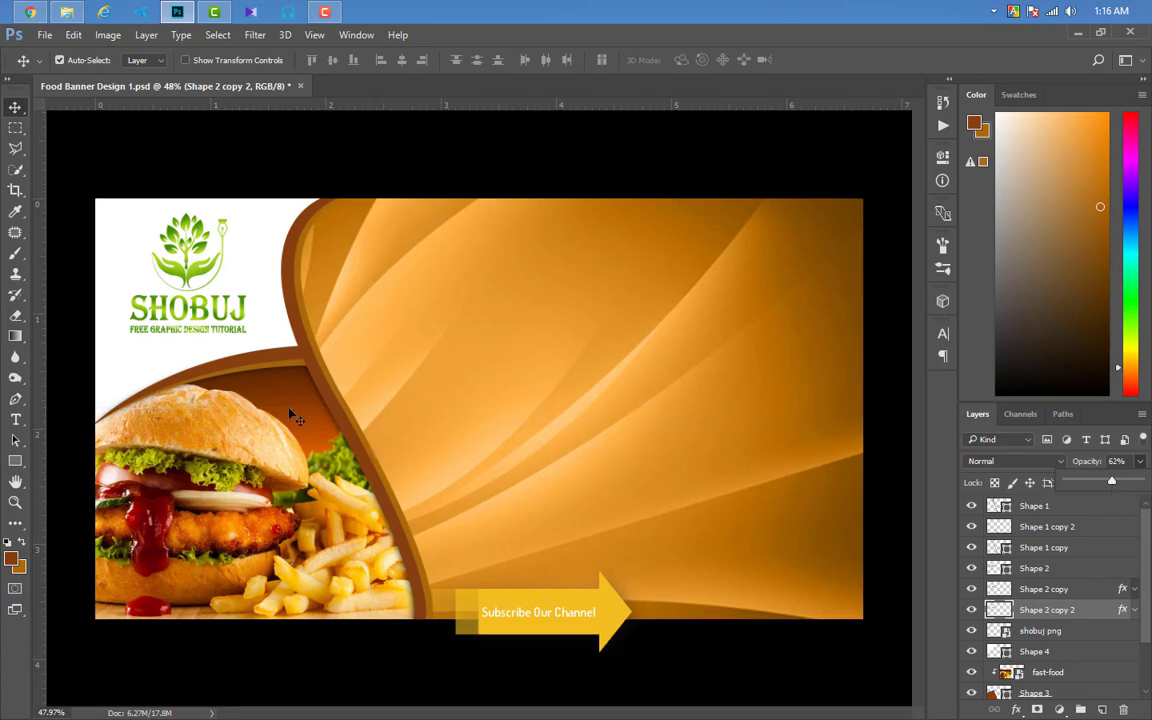
pyautogui.scroll(8, 195, 355)
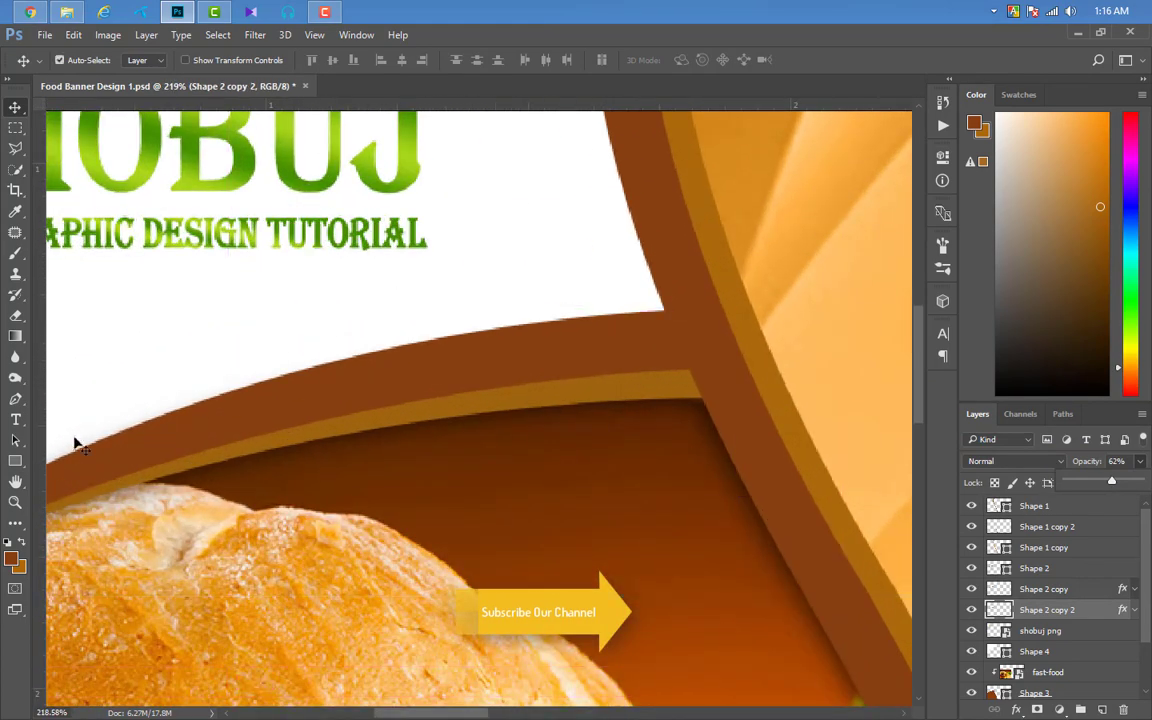
# Step: Erase the shadow where it spills past the banner's left edge near the bun
pyautogui.click(15, 315)
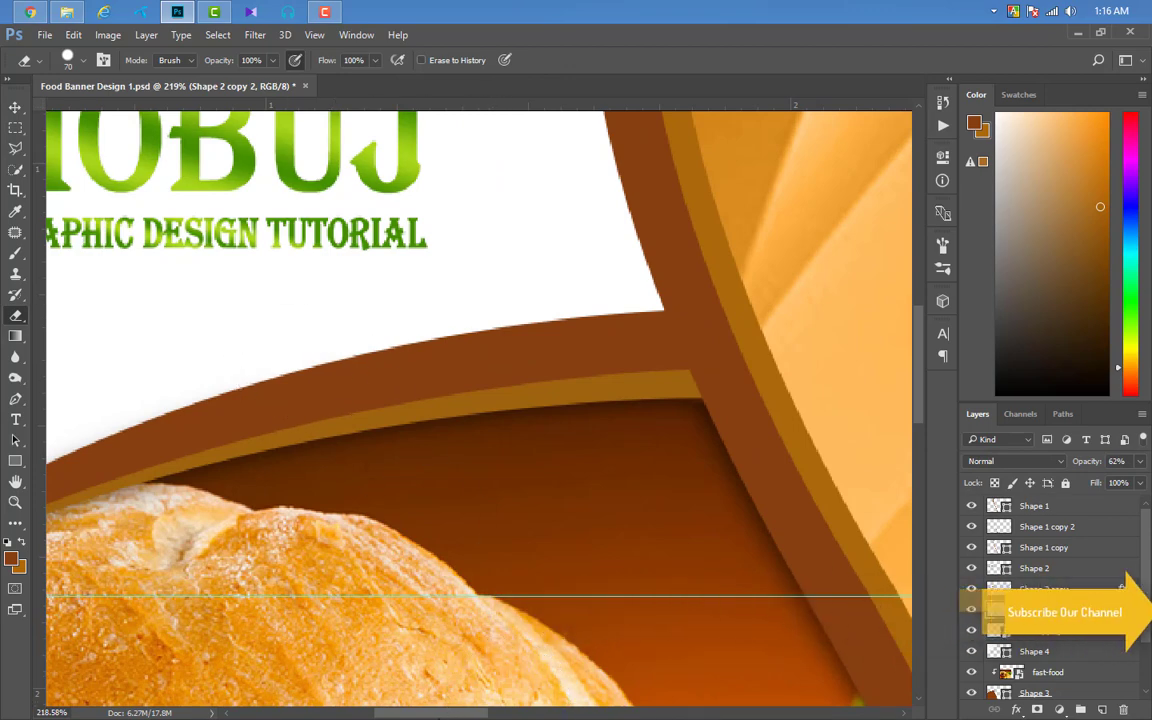
pyautogui.moveTo(435, 712); pyautogui.dragTo(370, 712)
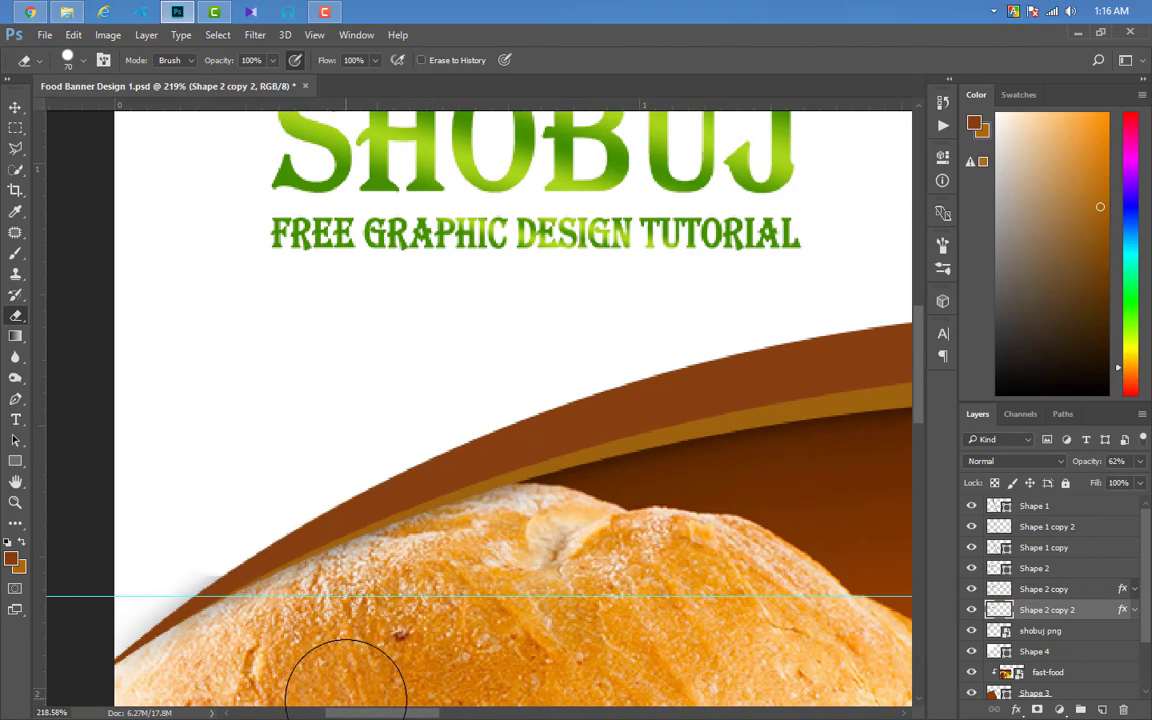
pyautogui.moveTo(198, 695); pyautogui.dragTo(369, 565)
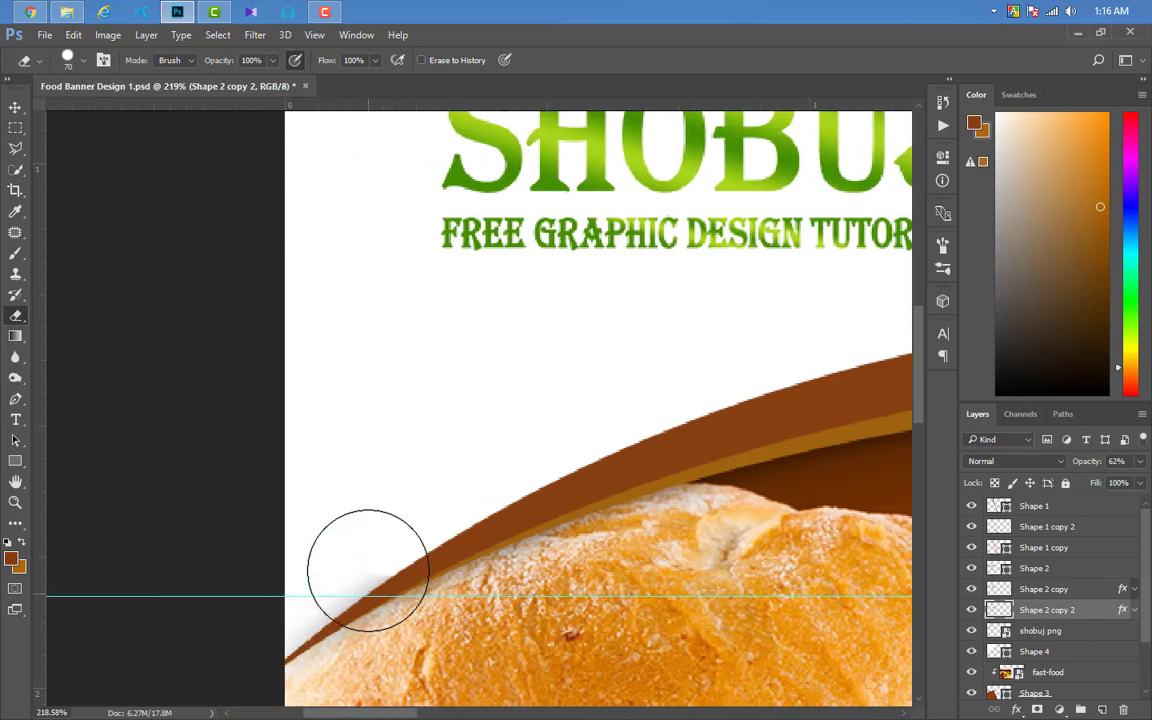
pyautogui.scroll(-2, 369, 565)
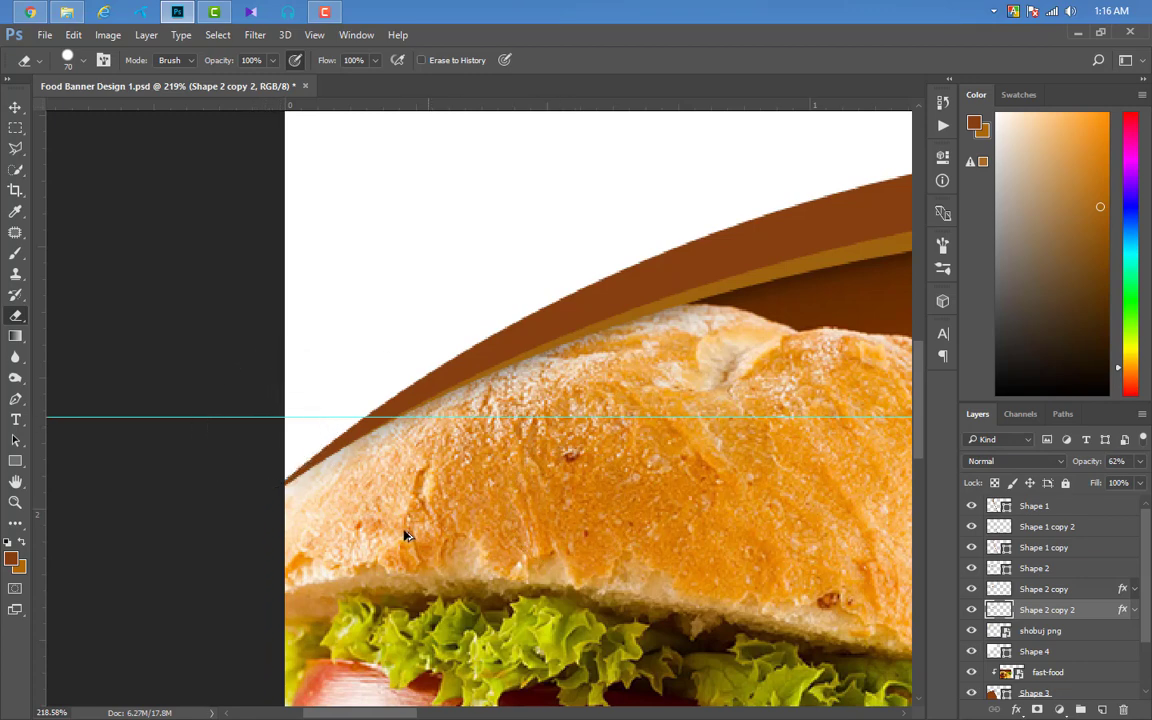
pyautogui.scroll(-3, 404, 534)
pyautogui.scroll(-3, 404, 534)
pyautogui.scroll(-2, 404, 534)
pyautogui.scroll(1, 400, 535)
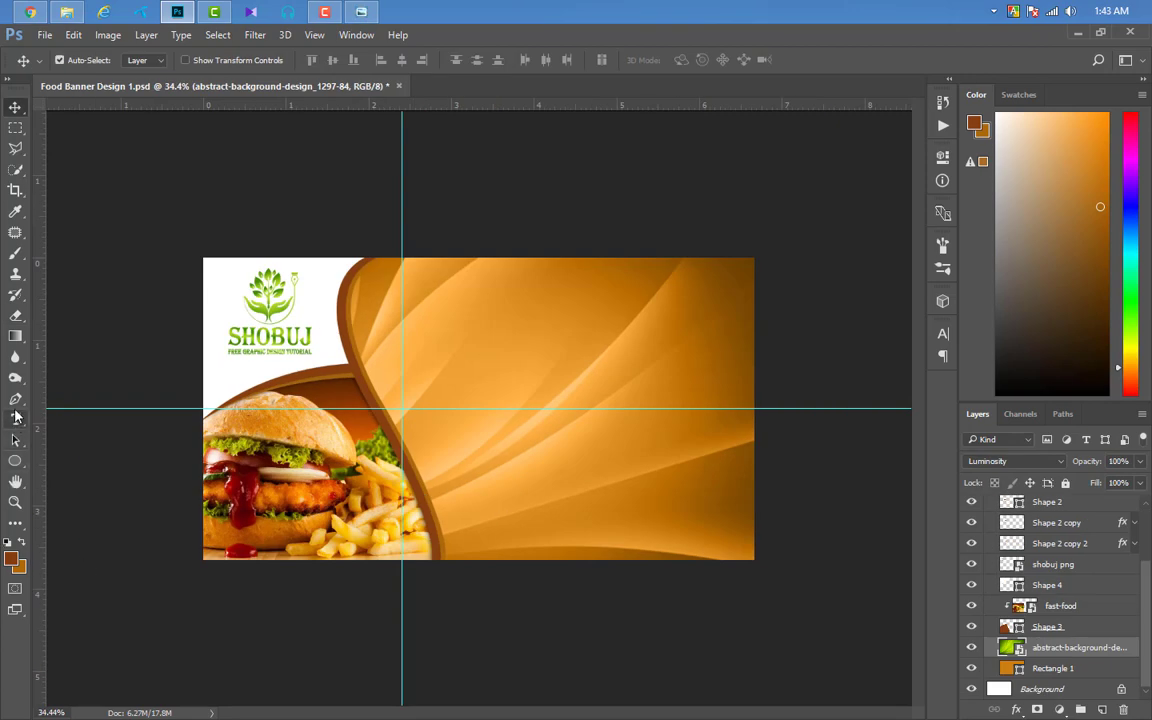
# Step: Draw a thin curved Pen shape from the wave's edge up to the banner's top edge
pyautogui.click(15, 401)
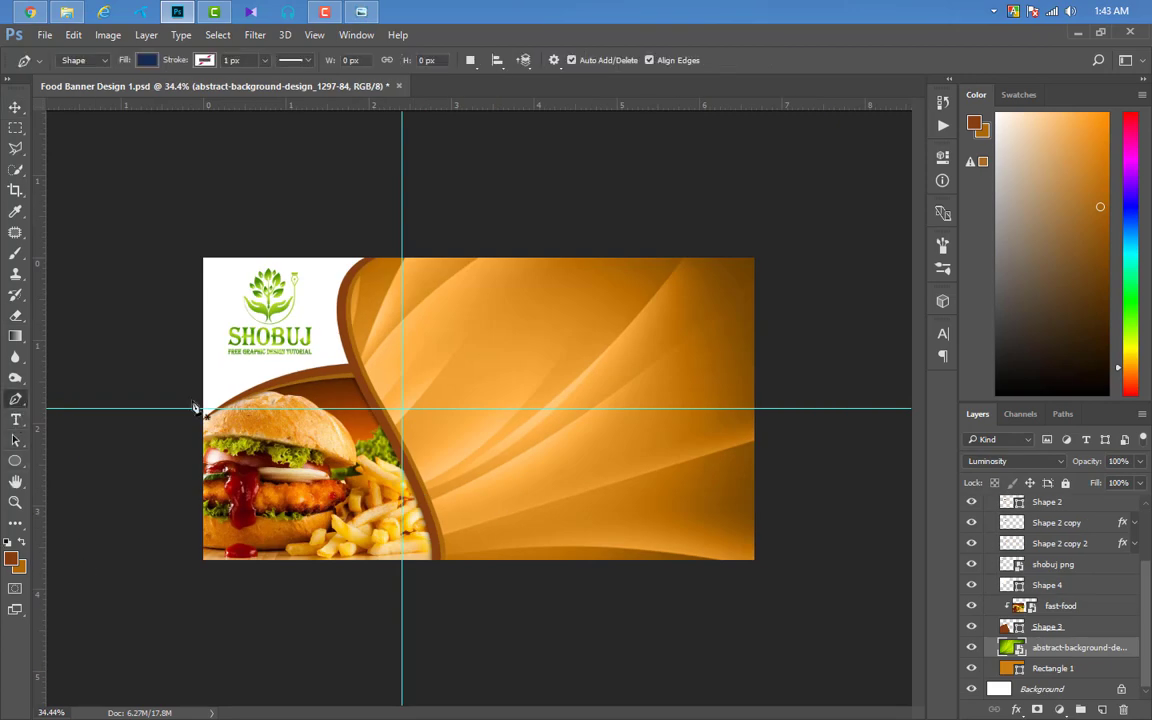
pyautogui.click(396, 442)
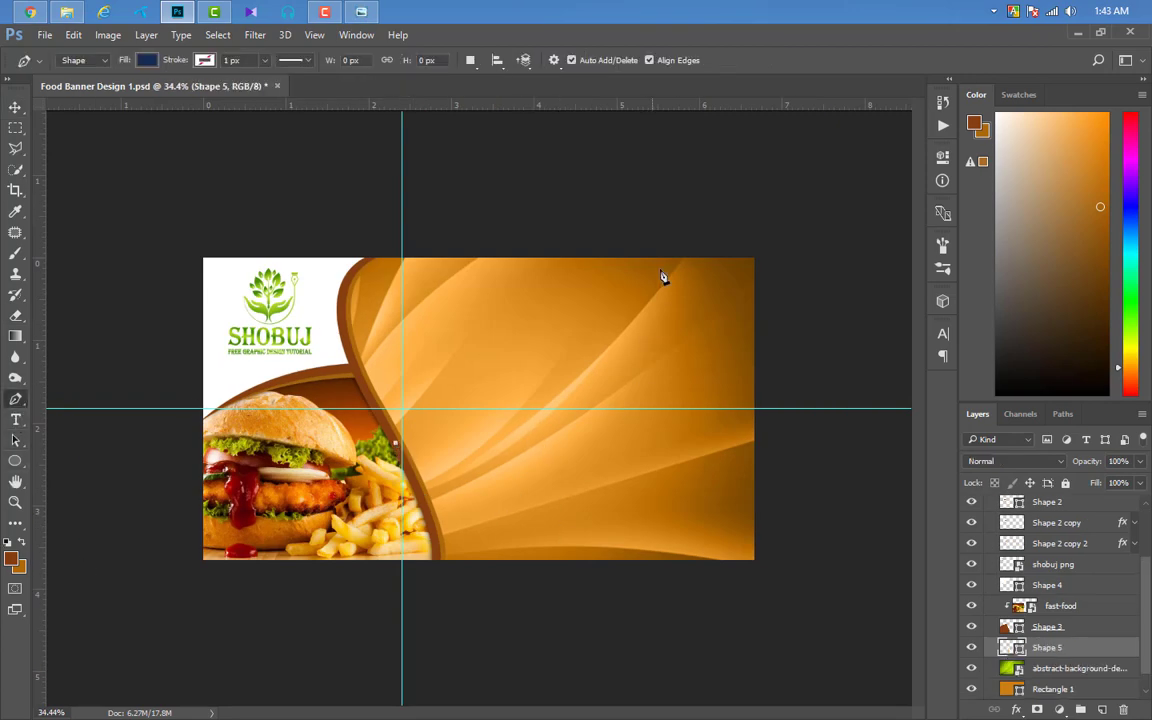
pyautogui.moveTo(664, 254); pyautogui.dragTo(698, 112)
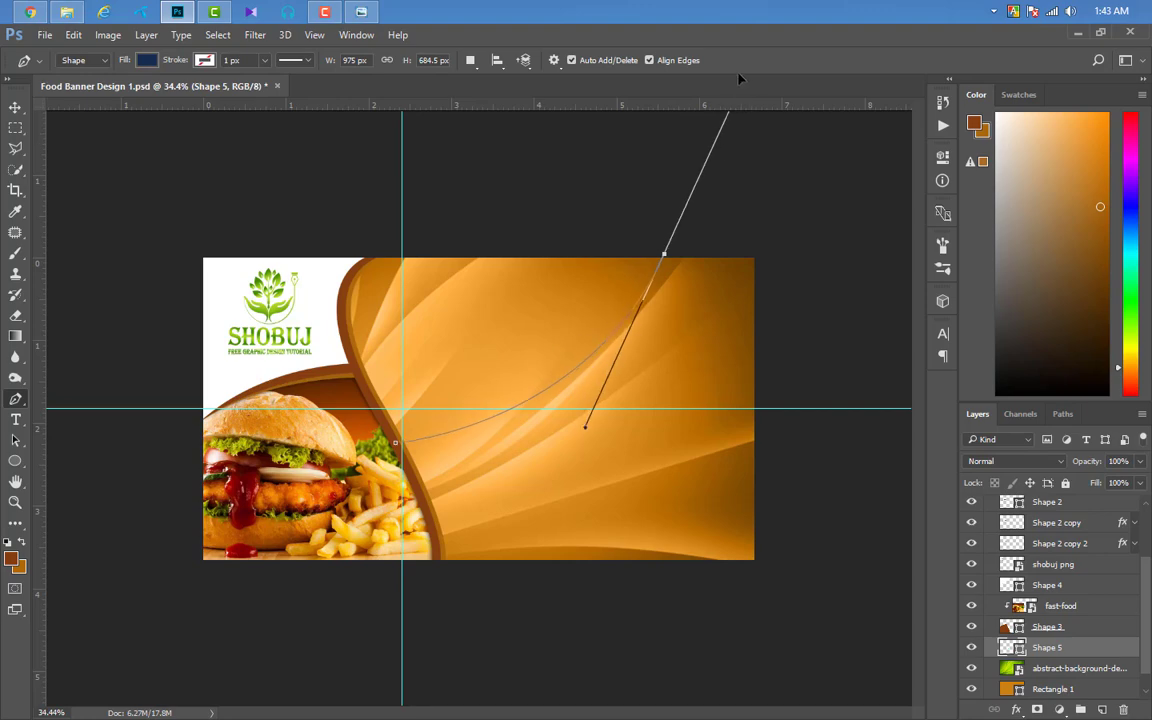
pyautogui.press('alt')
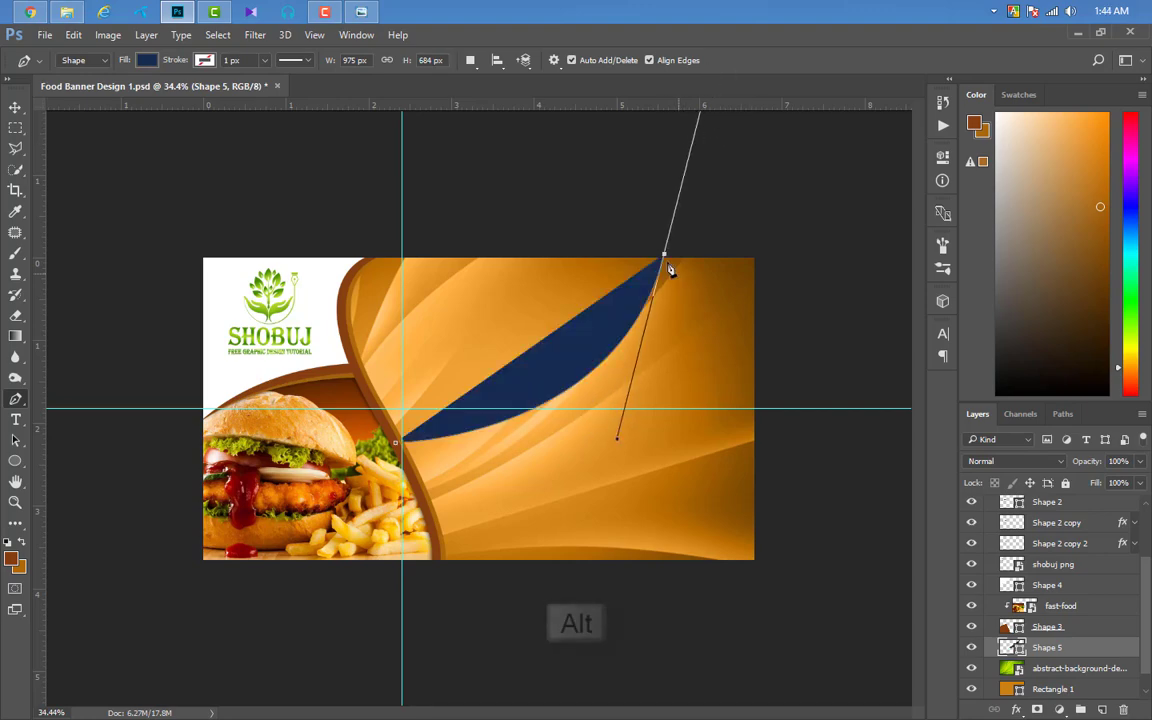
pyautogui.scroll(2, 679, 334)
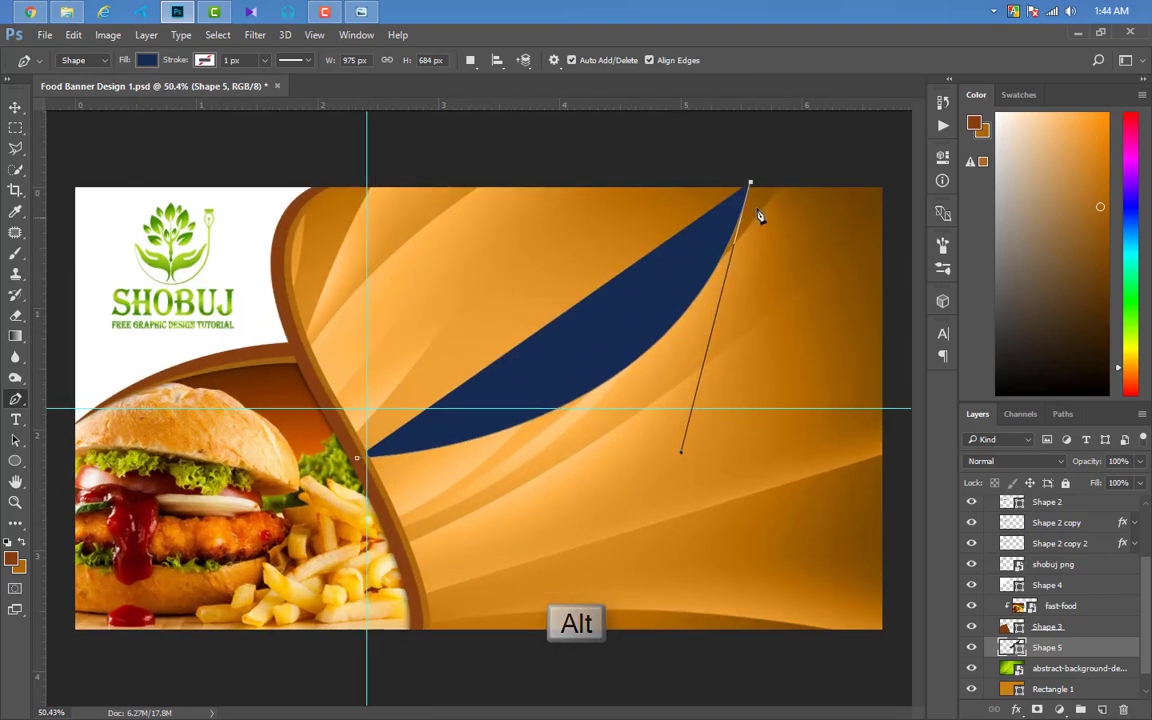
pyautogui.moveTo(750, 184); pyautogui.dragTo(763, 183)
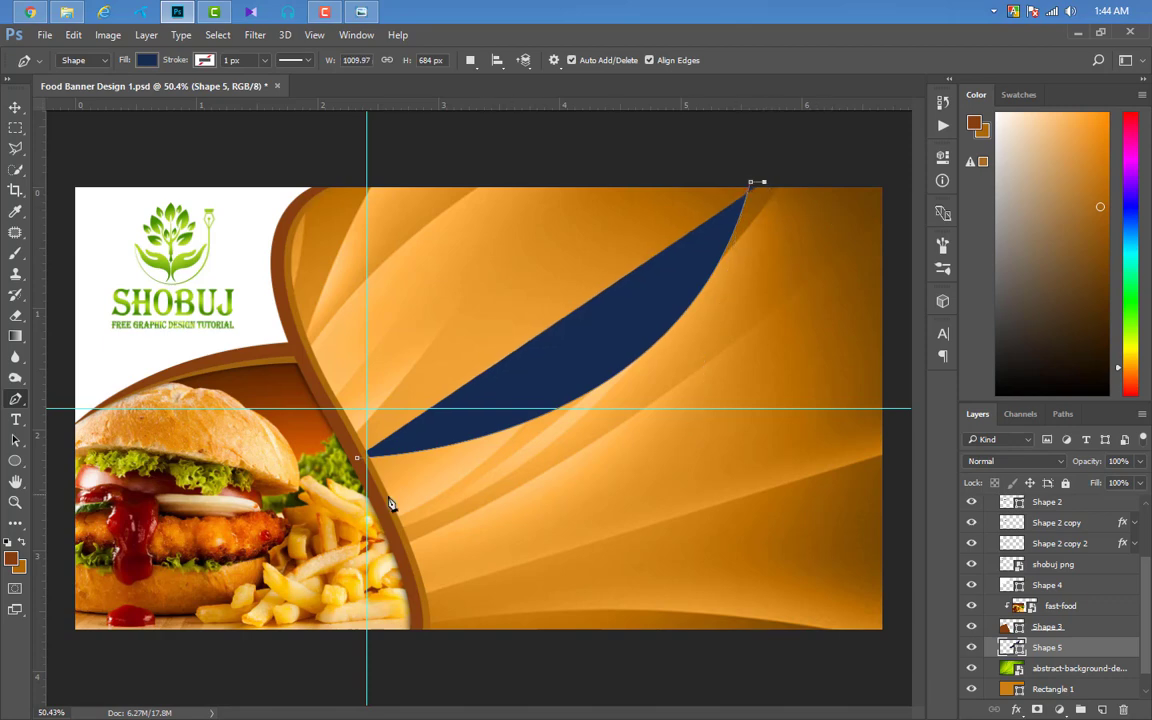
pyautogui.moveTo(367, 470)
pyautogui.mouseDown()
pyautogui.moveTo(5, 538)
pyautogui.moveTo(6, 500)
pyautogui.mouseUp()
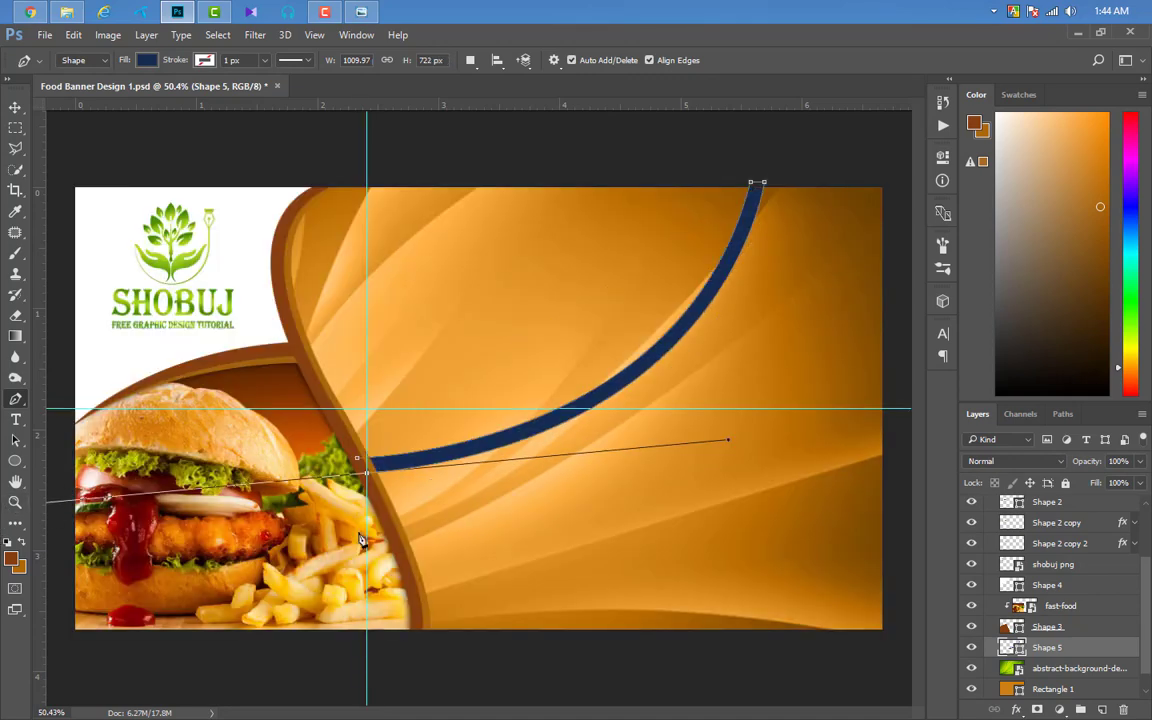
pyautogui.press('alt')
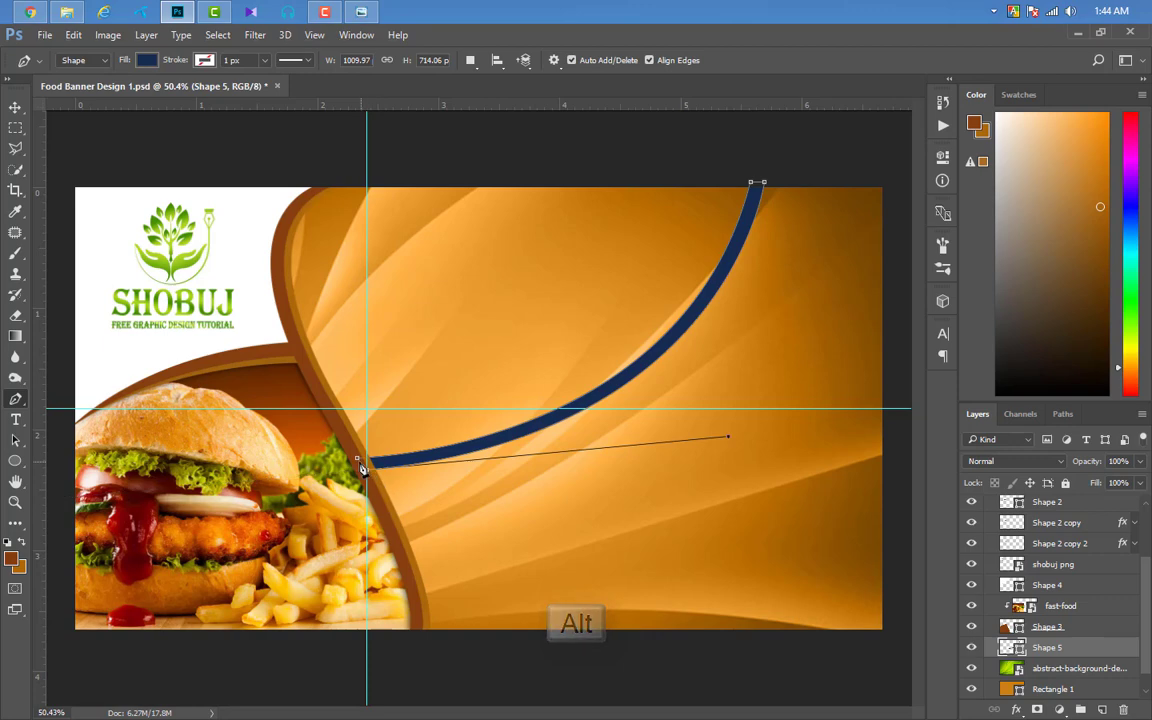
pyautogui.keyDown('alt'); pyautogui.click(368, 470); pyautogui.keyUp('alt')
# Step: Fill the new stripe with the sampled brown #853f10
pyautogui.doubleClick(1016, 648)
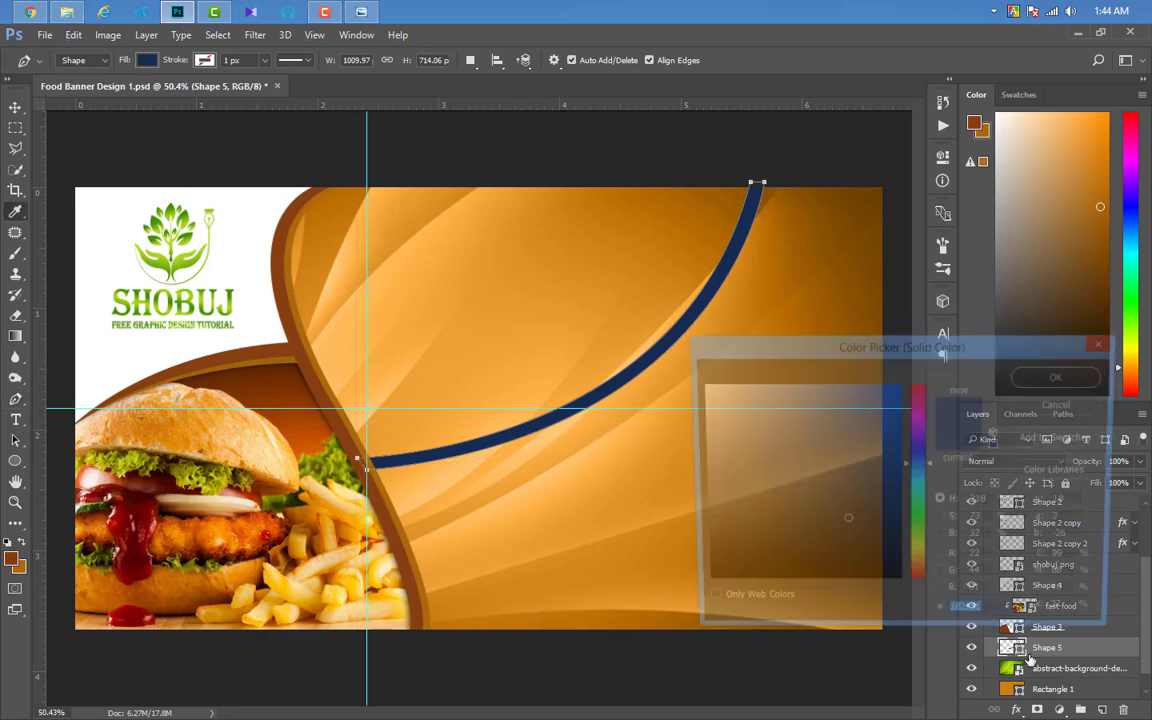
pyautogui.click(332, 416)
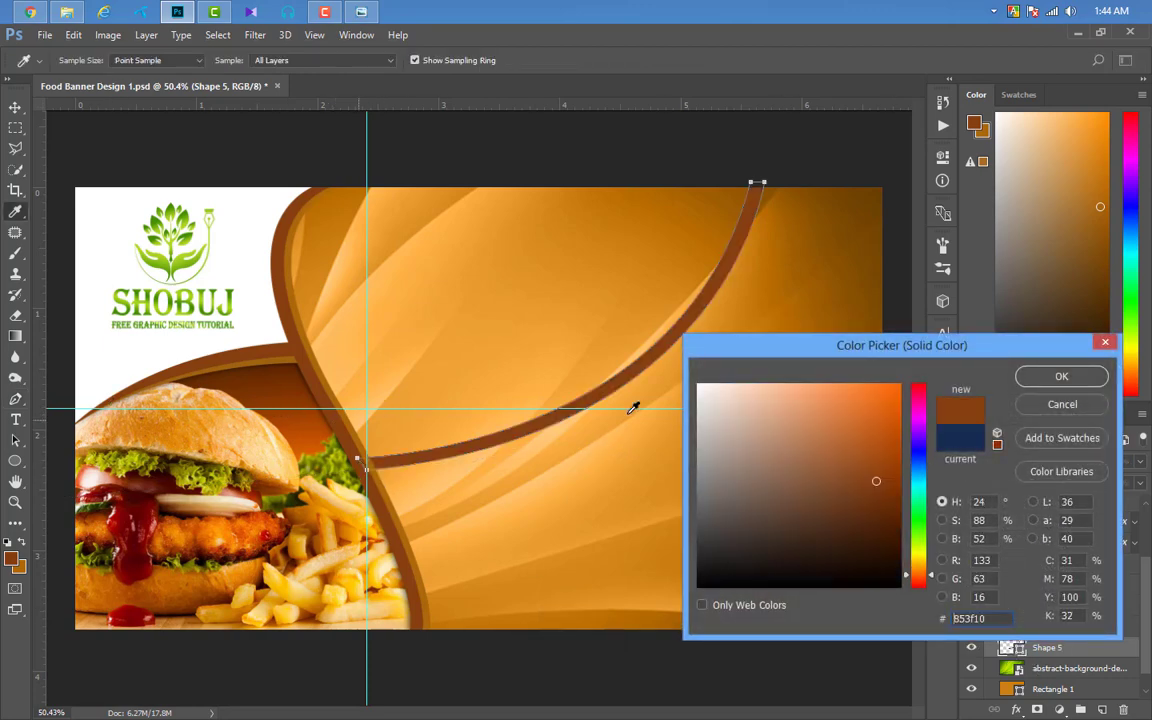
pyautogui.click(1066, 377)
pyautogui.press('v')
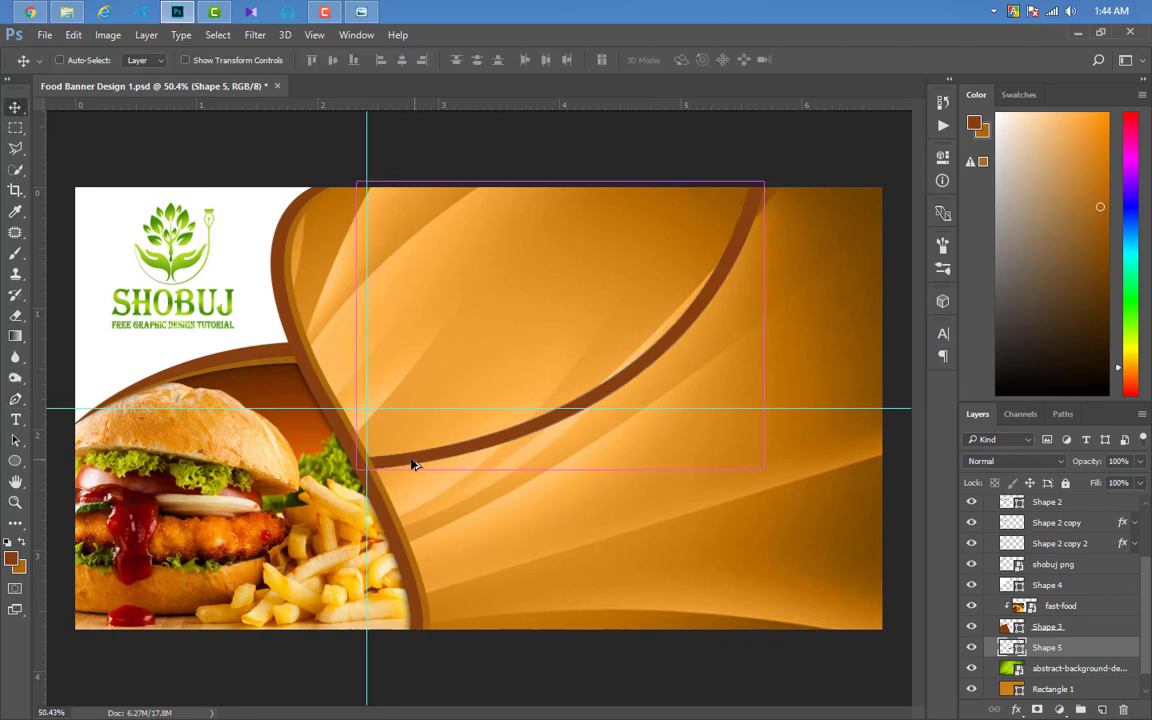
pyautogui.hotkey('ctrl', '-')
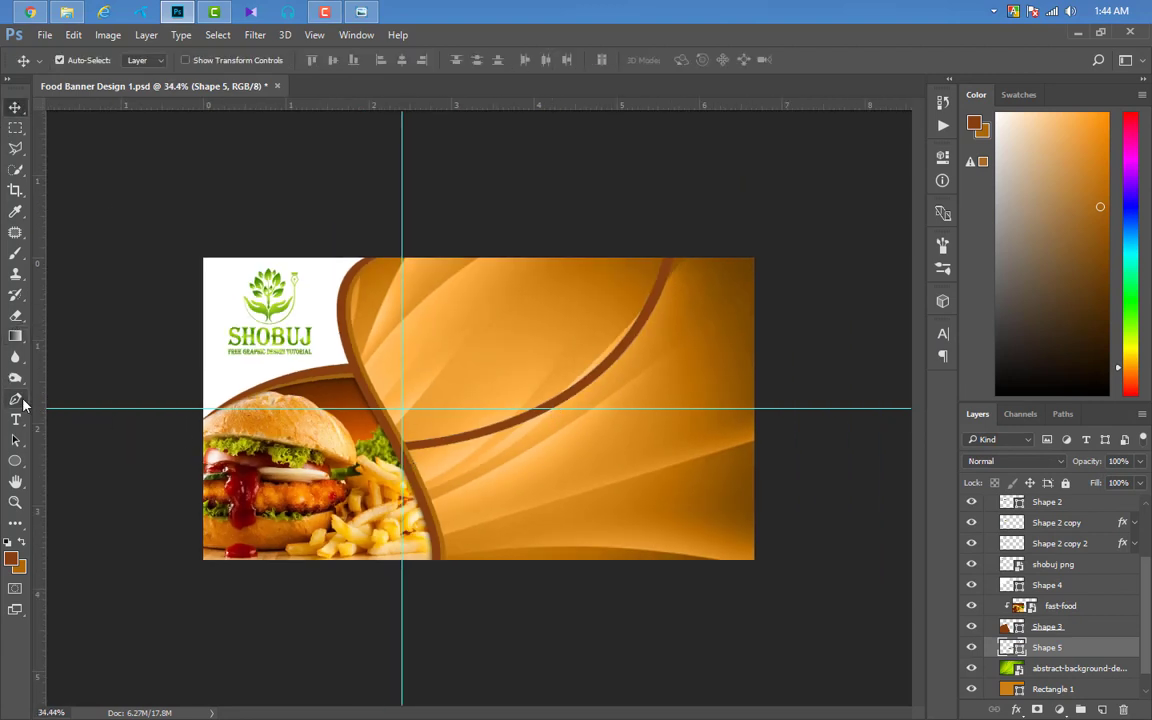
# Step: Draw a thin arc shape from the brown stripe down to the bottom-right corner
pyautogui.click(16, 400)
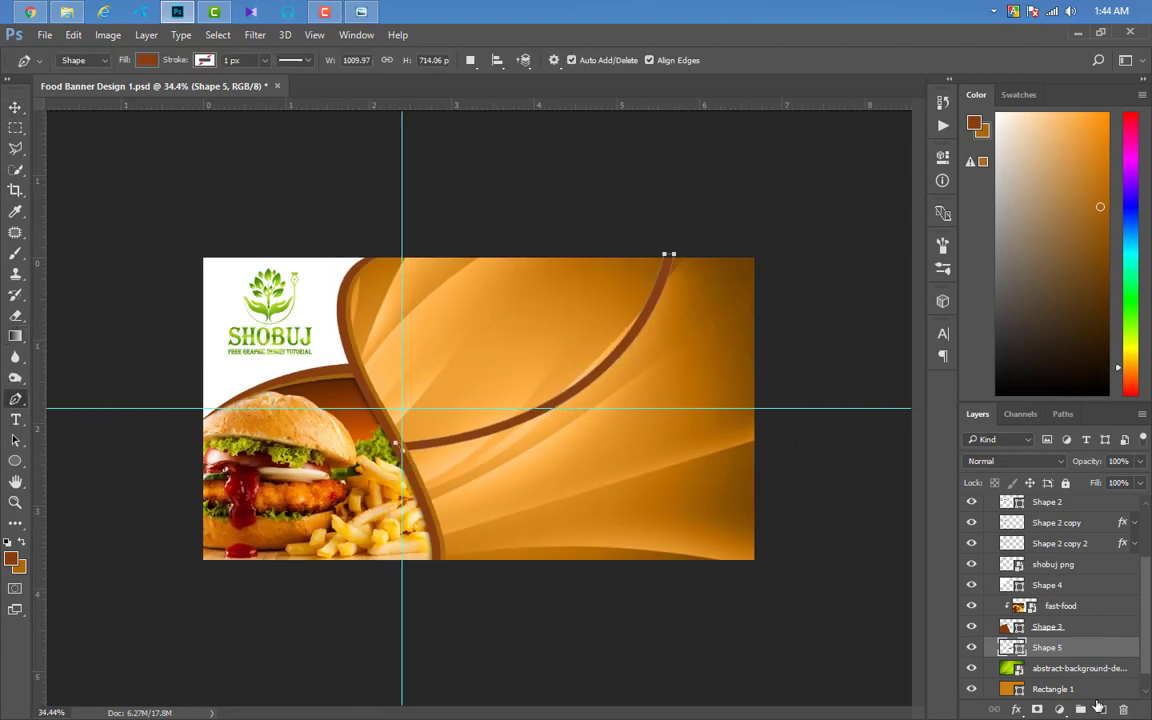
pyautogui.click(1100, 708)
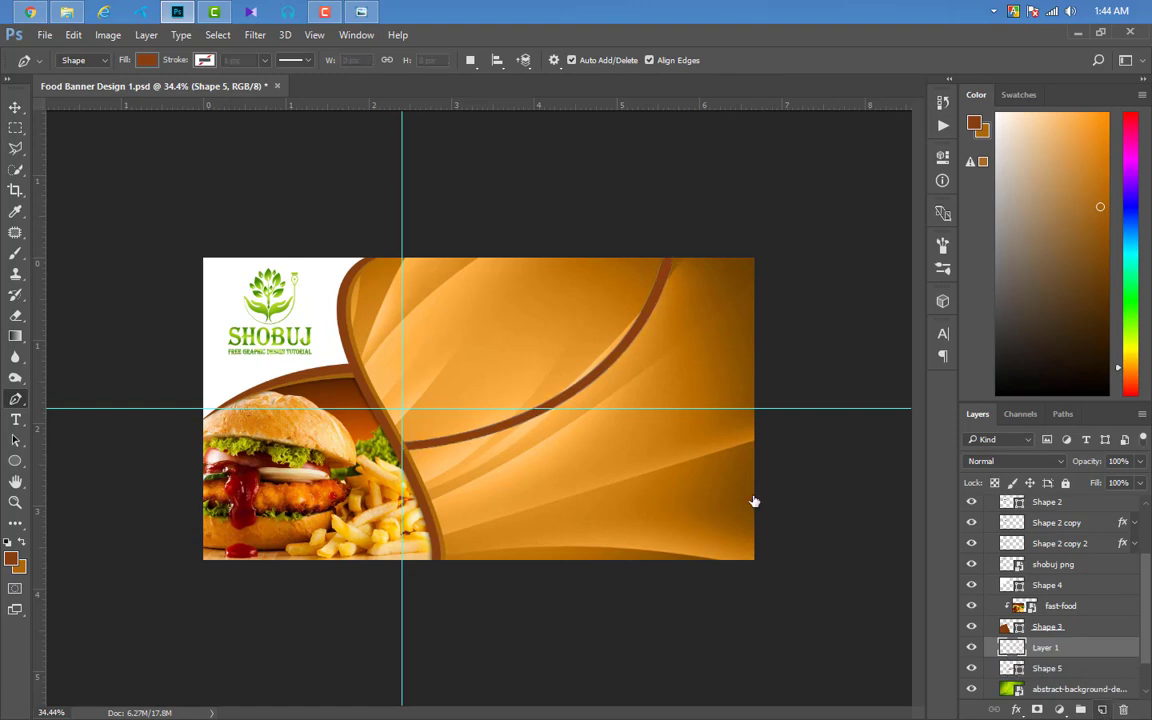
pyautogui.click(571, 393)
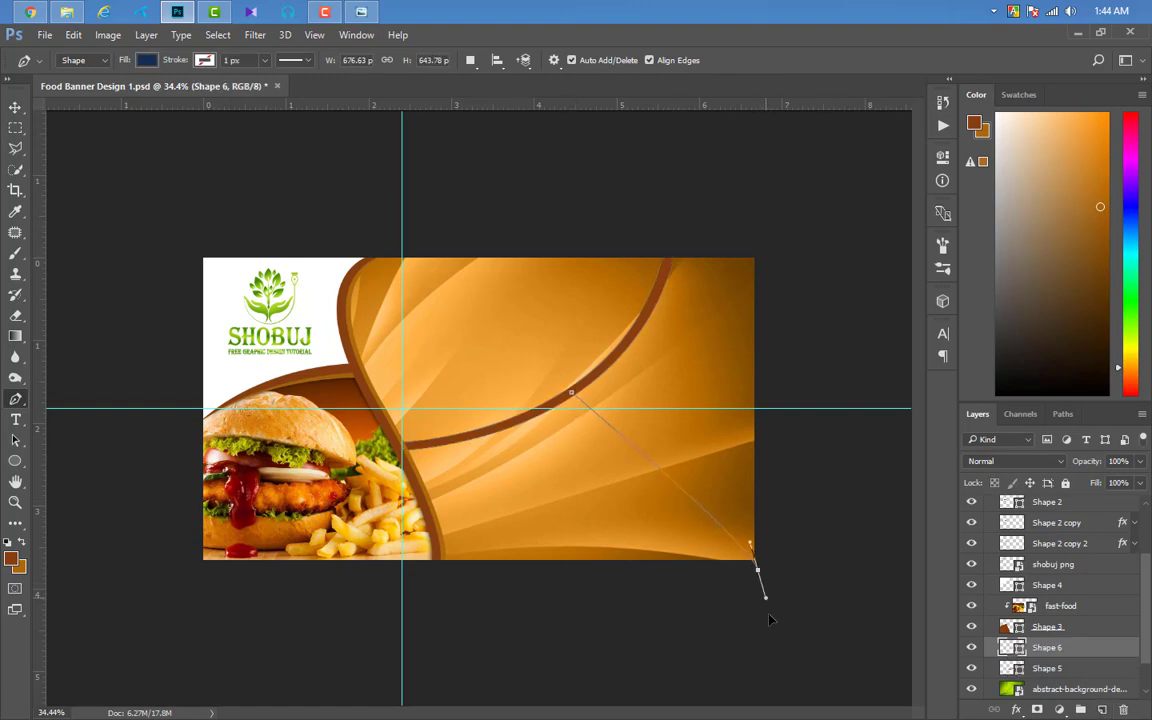
pyautogui.moveTo(770, 620); pyautogui.dragTo(798, 713)
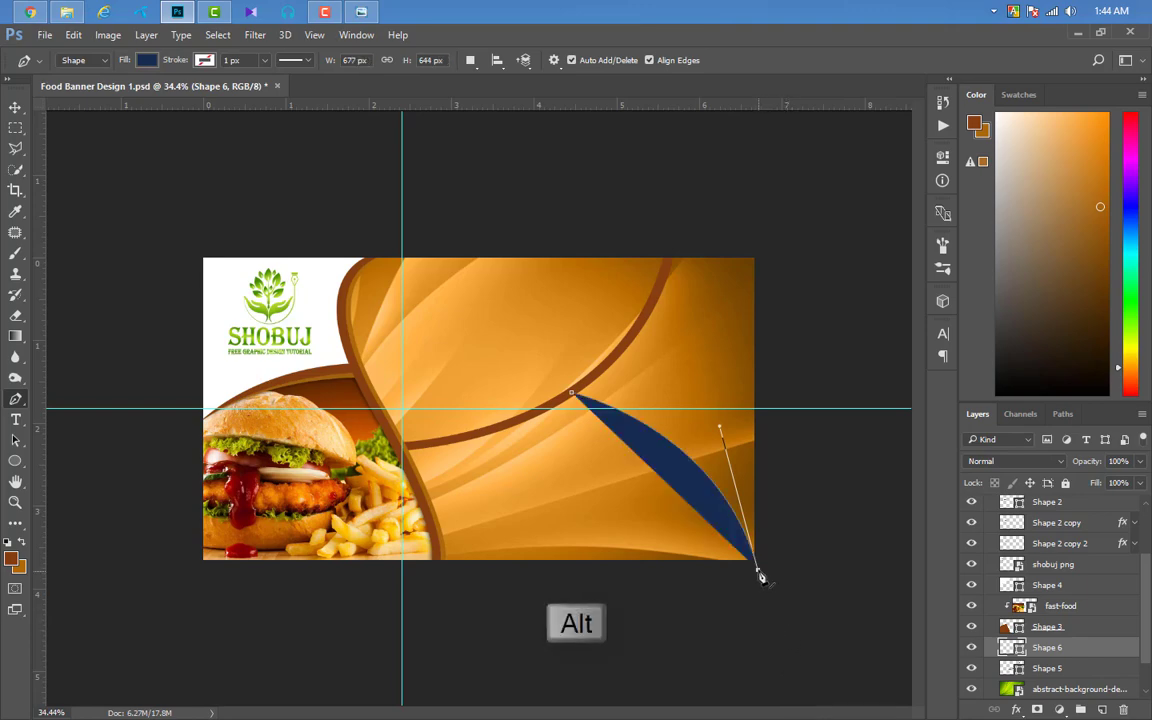
pyautogui.moveTo(758, 570); pyautogui.dragTo(730, 491)
pyautogui.keyDown('alt'); pyautogui.scroll(2, 668, 470); pyautogui.keyUp('alt')
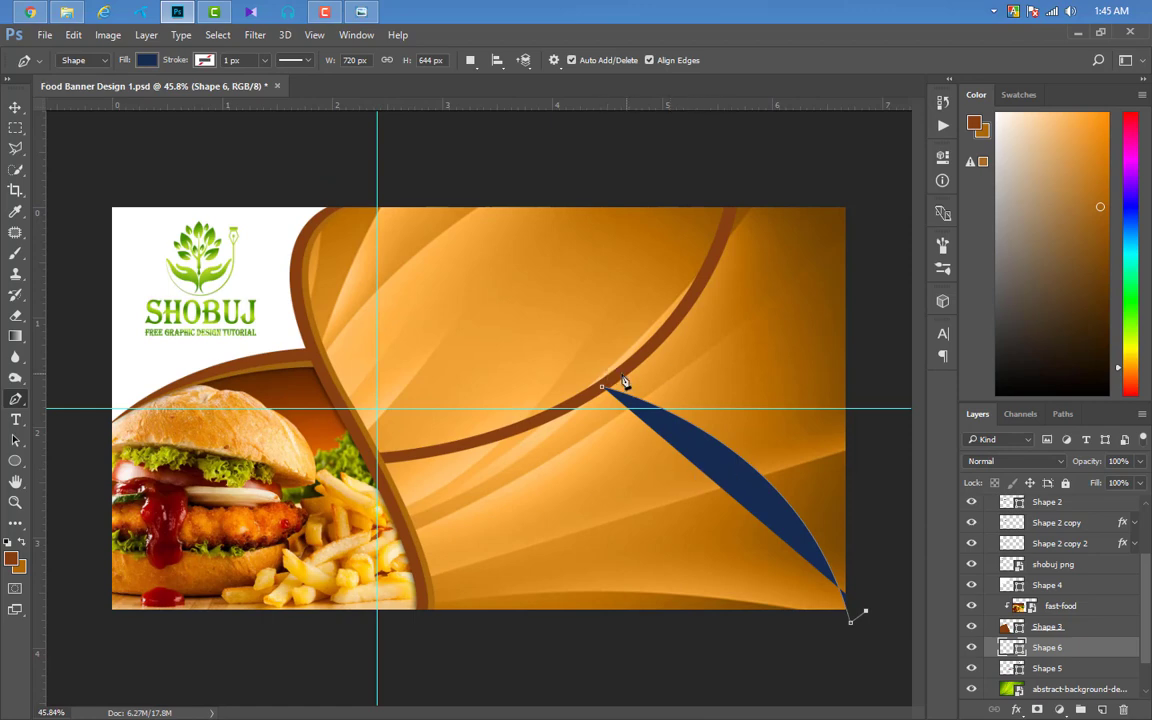
pyautogui.moveTo(615, 378)
pyautogui.mouseDown()
pyautogui.moveTo(397, 354)
pyautogui.moveTo(420, 329)
pyautogui.mouseUp()
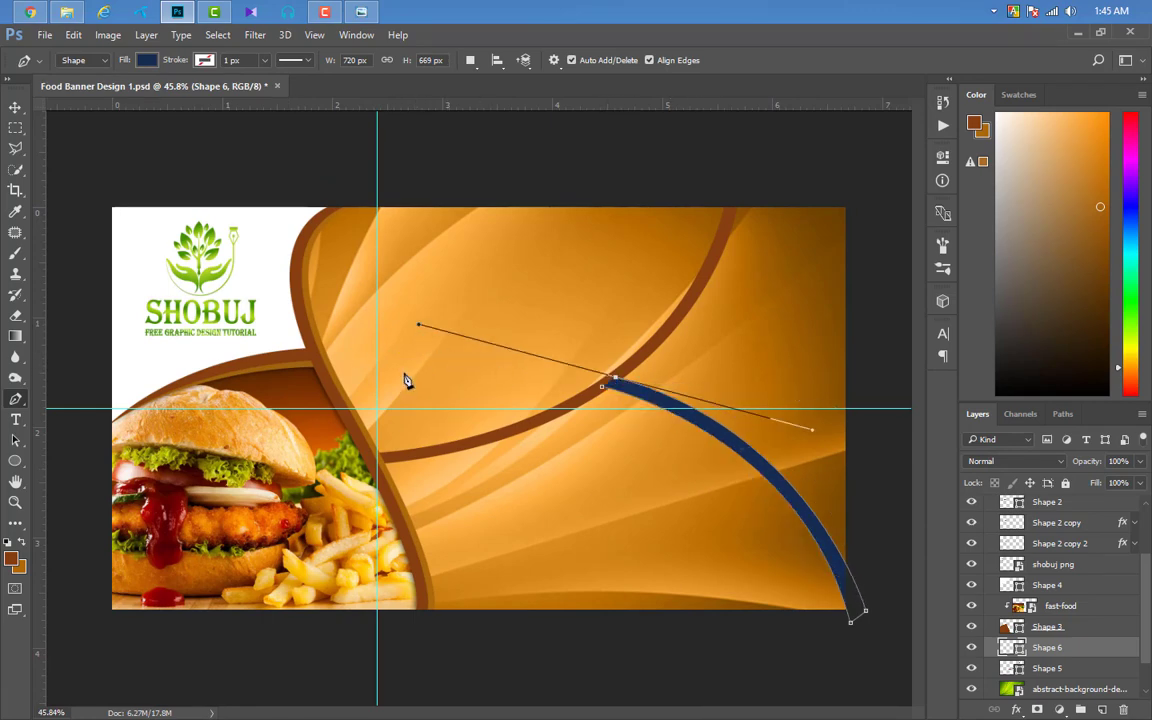
pyautogui.press('alt')
pyautogui.keyDown('alt'); pyautogui.click(618, 385); pyautogui.keyUp('alt')
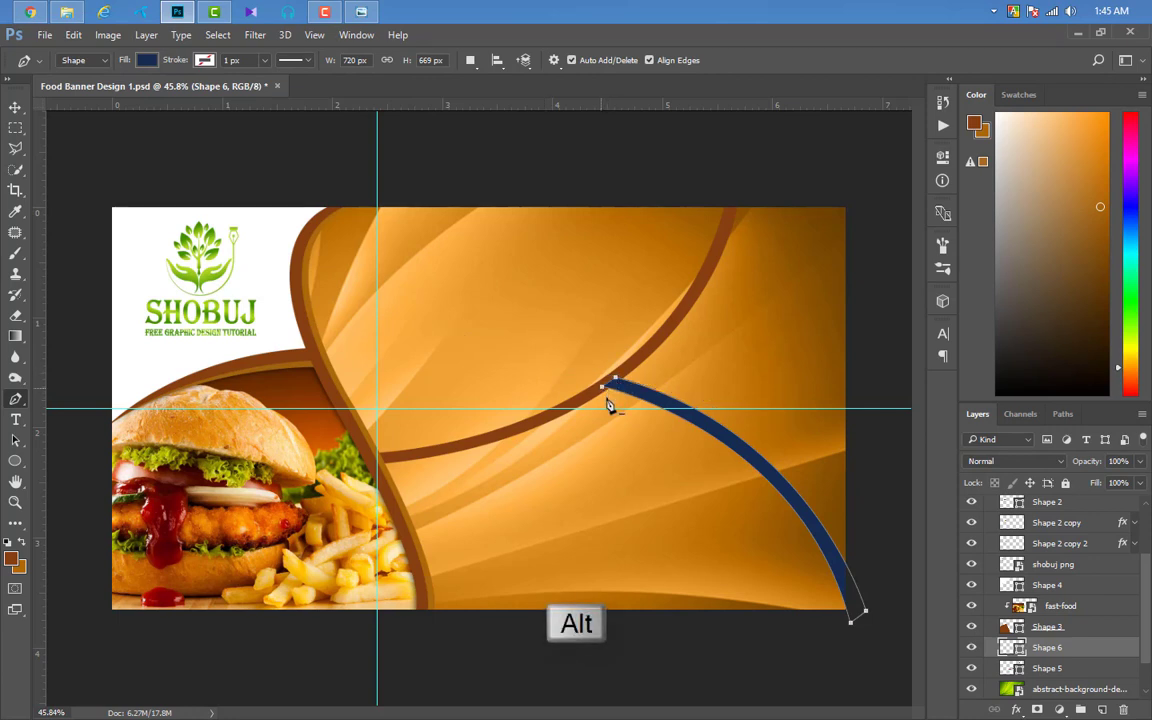
# Step: Nudge Shape 6 slightly left and down and fill it with the neighbouring curve's brown
pyautogui.click(16, 107)
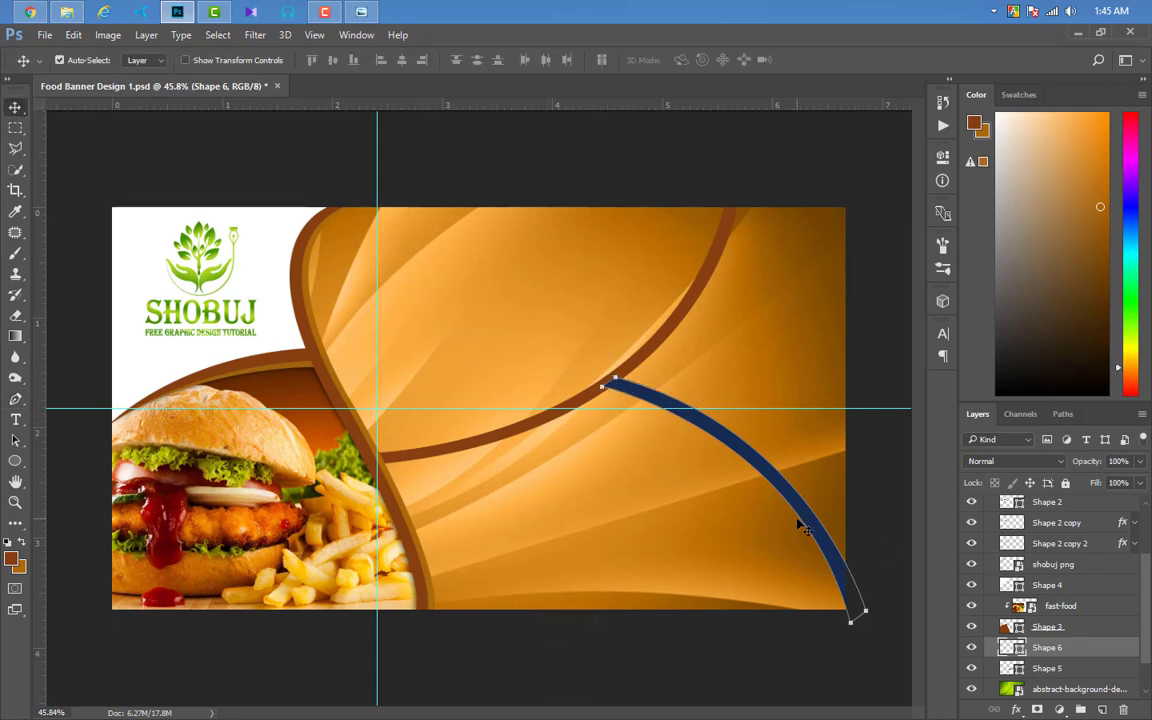
pyautogui.moveTo(806, 524); pyautogui.dragTo(795, 534)
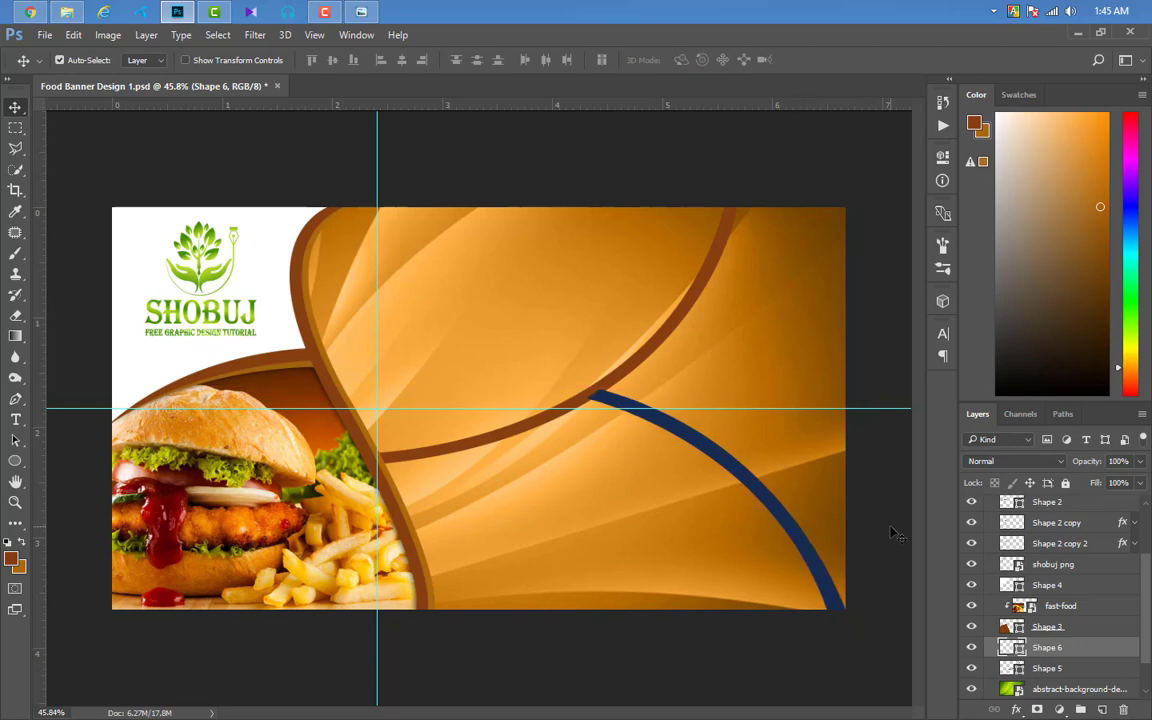
pyautogui.doubleClick(1017, 648)
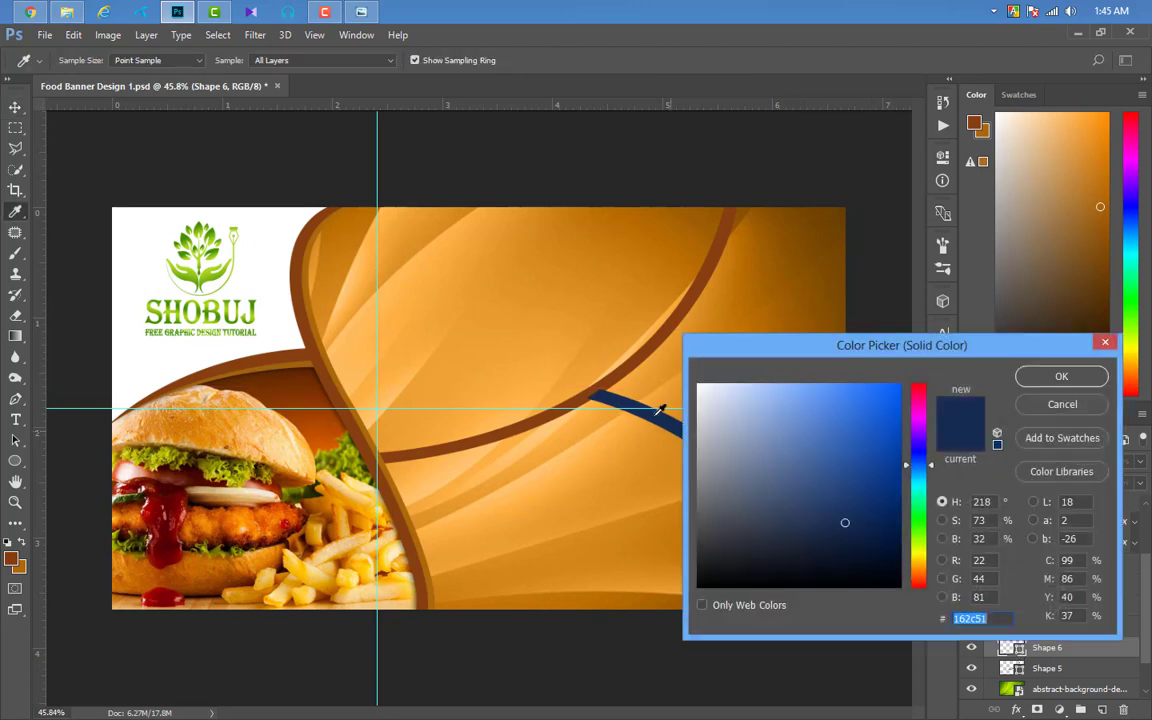
pyautogui.click(625, 366)
pyautogui.press('Return')
pyautogui.press('v')
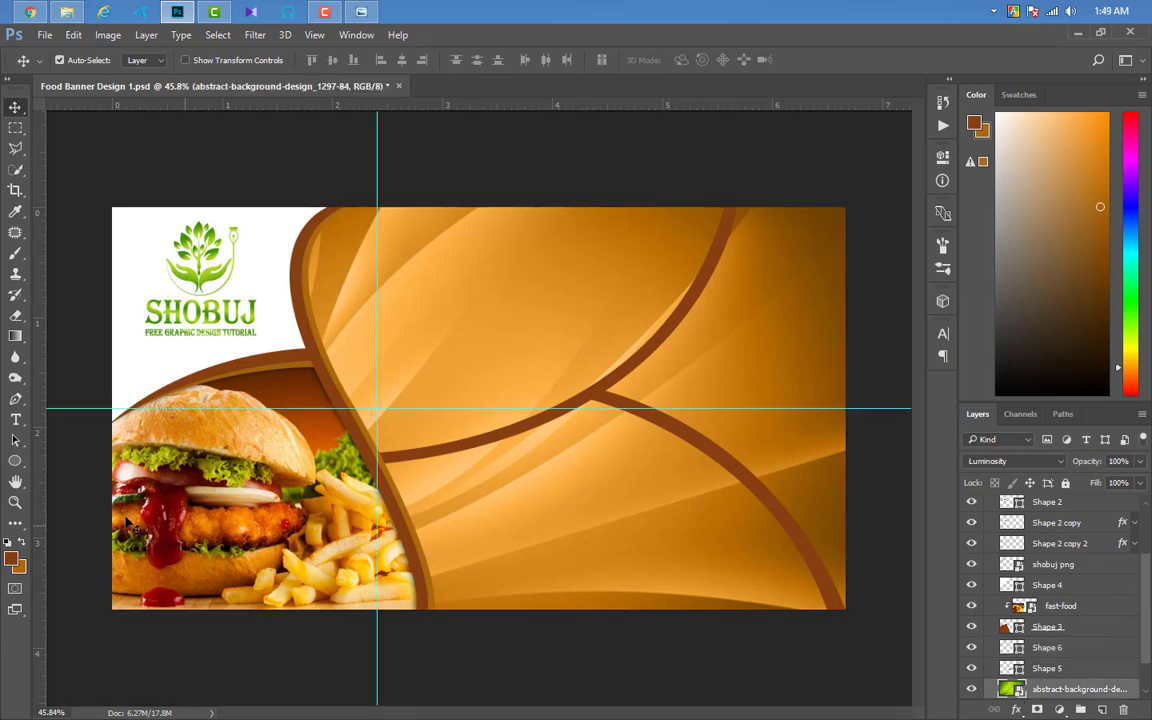
pyautogui.click(15, 400)
# Step: Outline the new shape down the left brown curve and along the lower curve
pyautogui.click(343, 203)
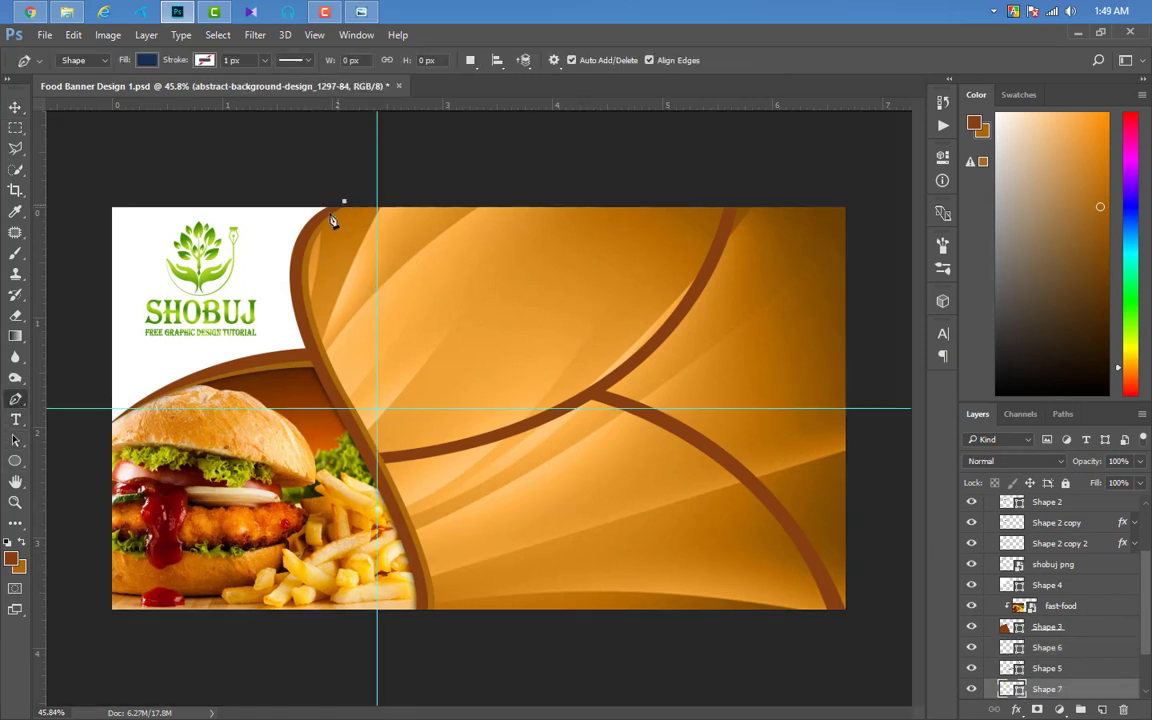
pyautogui.click(301, 299)
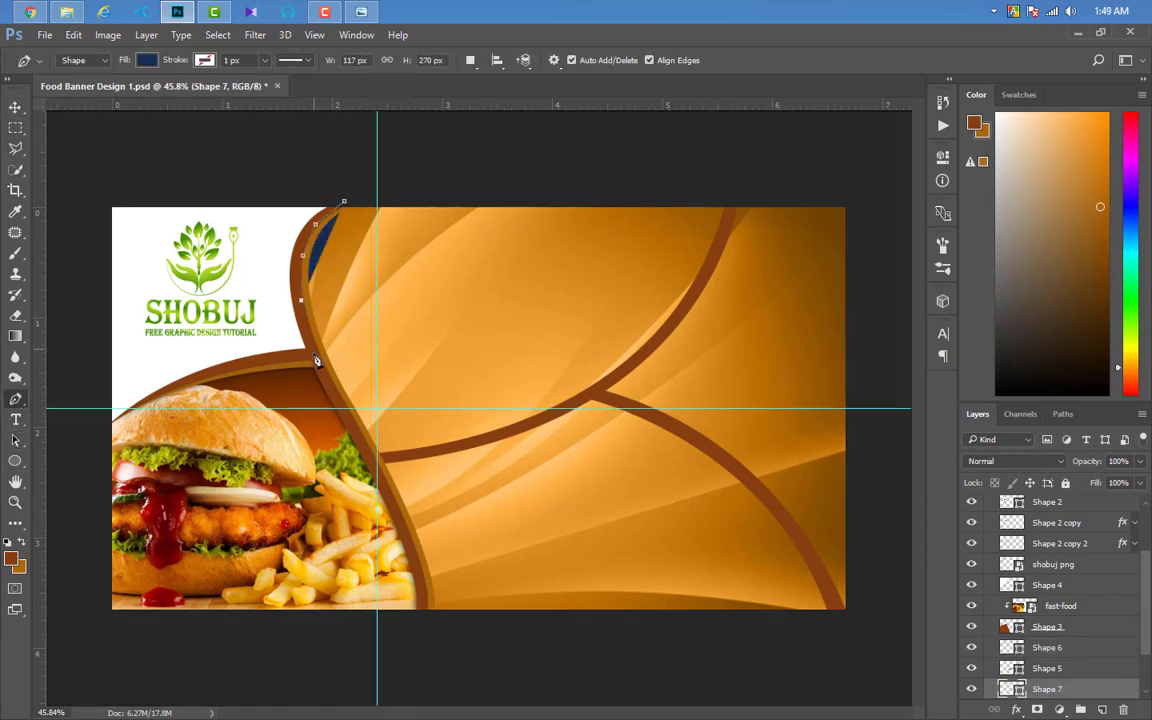
pyautogui.click(314, 352)
pyautogui.click(334, 395)
pyautogui.click(353, 429)
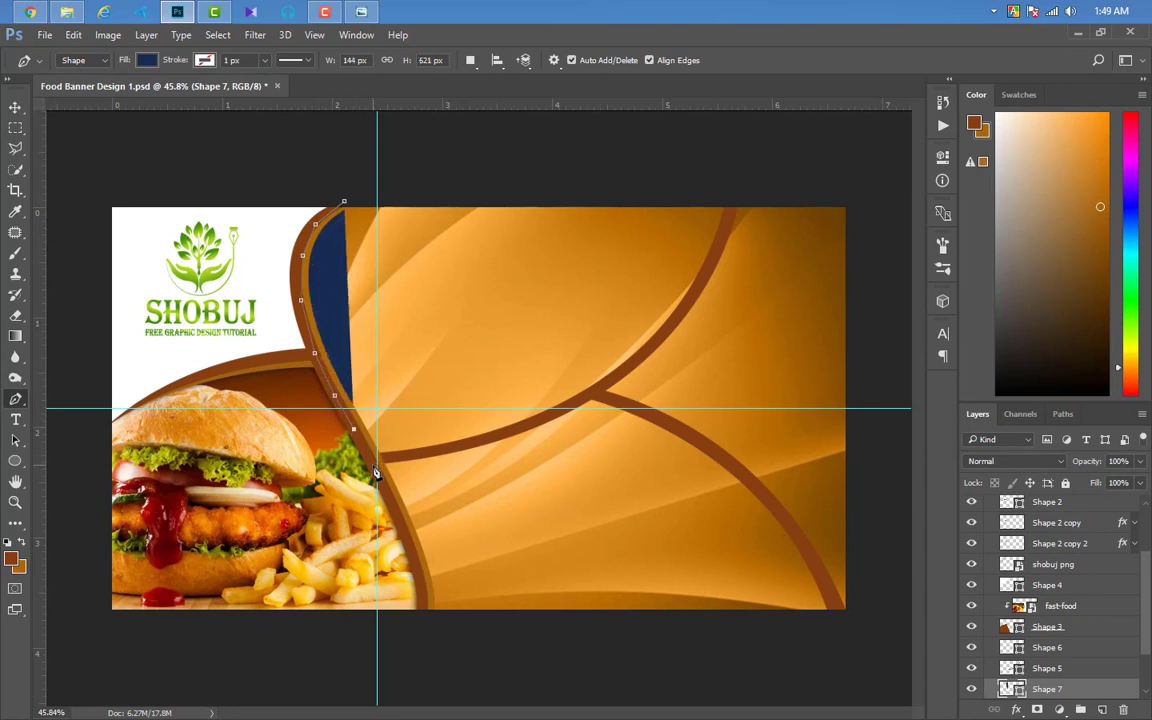
pyautogui.click(376, 458)
pyautogui.click(415, 455)
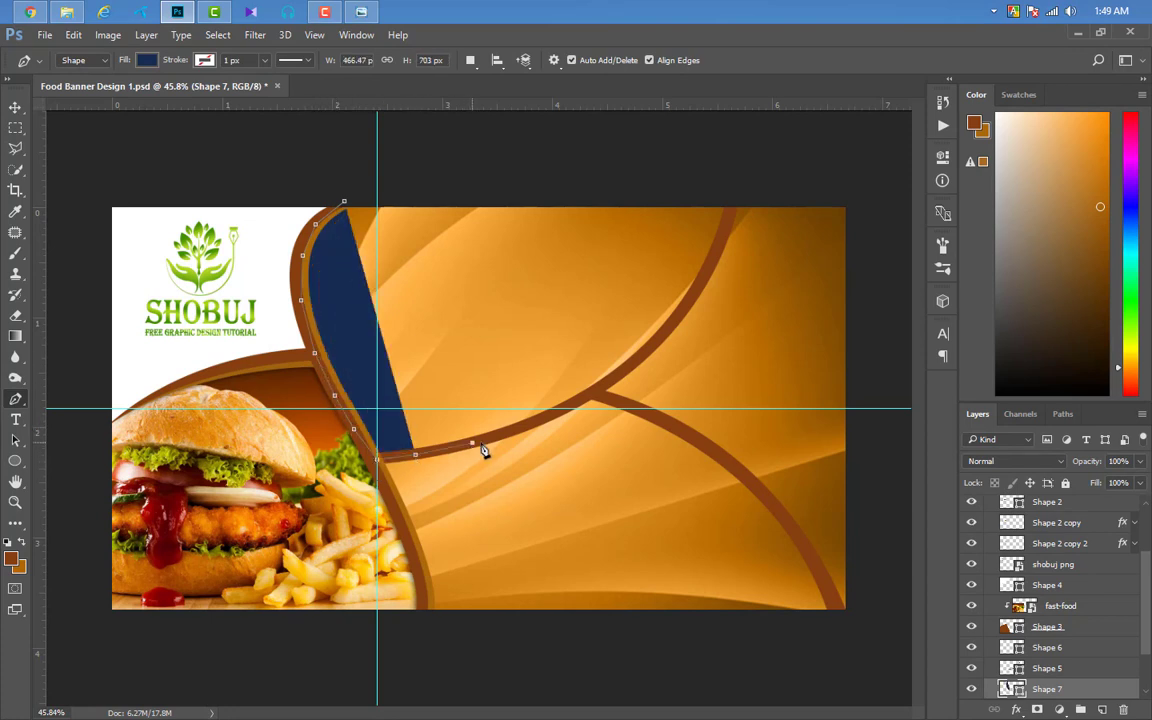
pyautogui.click(515, 430)
# Step: Trace the outline up the right brown curve, then drag the Food photo from Explorer
pyautogui.click(567, 410)
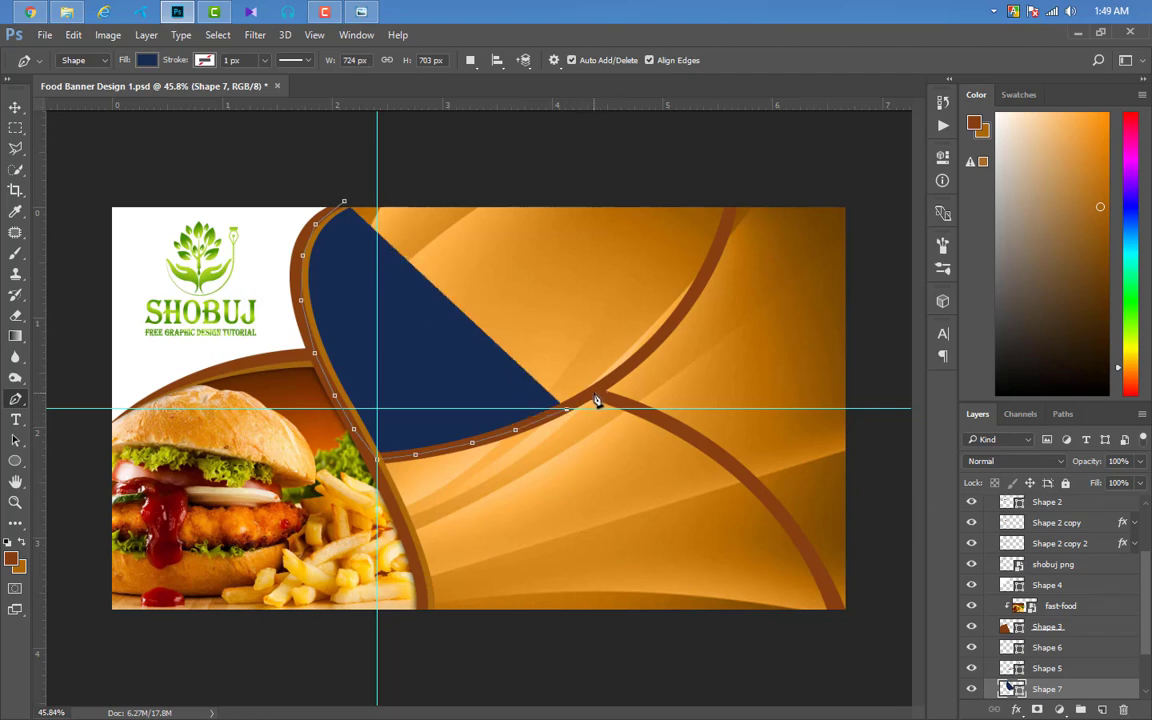
pyautogui.click(594, 391)
pyautogui.click(638, 359)
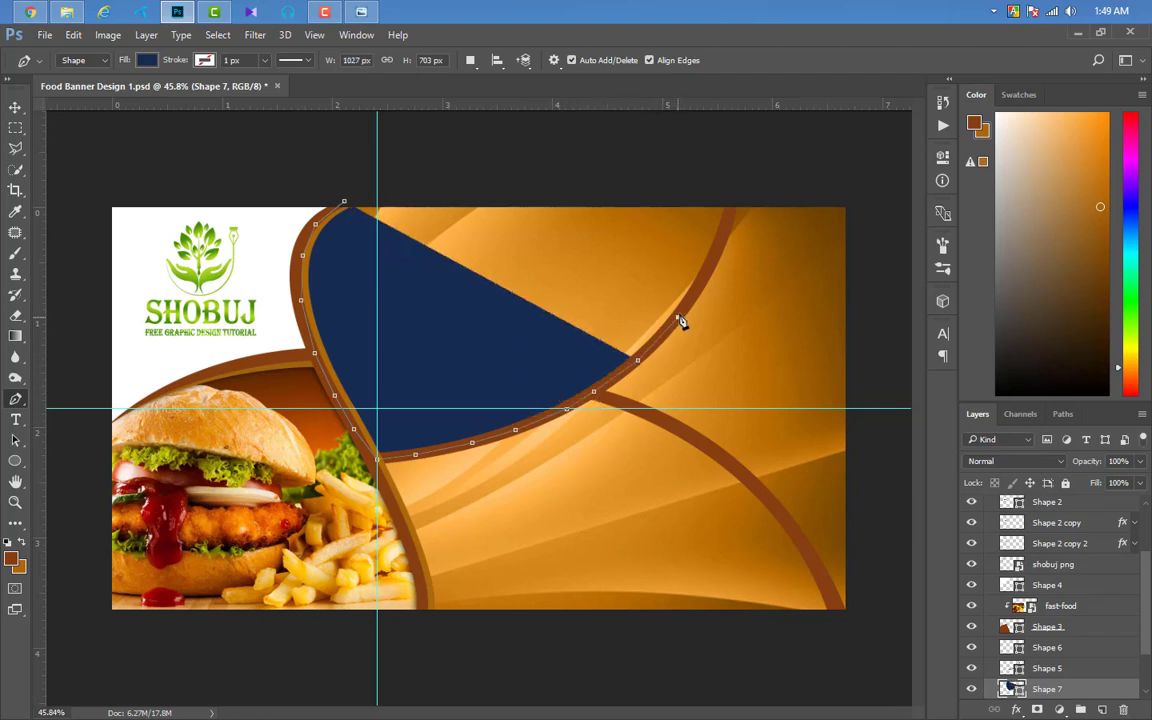
pyautogui.click(678, 317)
pyautogui.click(701, 286)
pyautogui.click(721, 247)
pyautogui.click(735, 199)
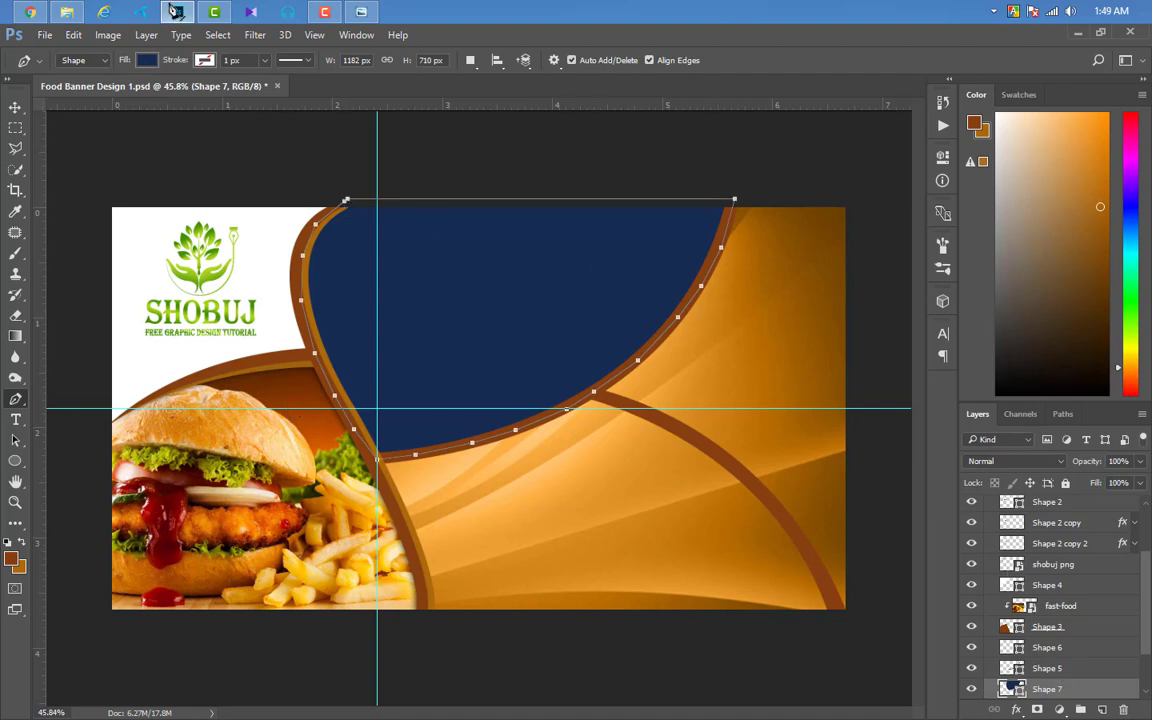
pyautogui.click(176, 11)
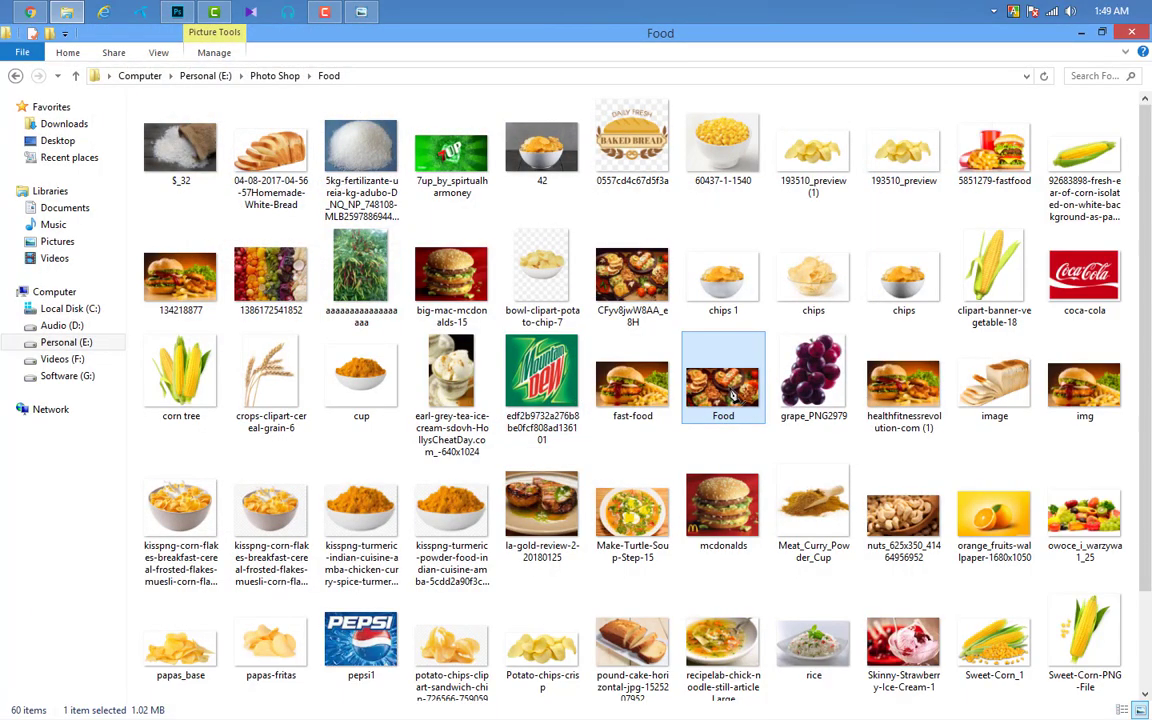
pyautogui.moveTo(731, 395); pyautogui.dragTo(503, 326)
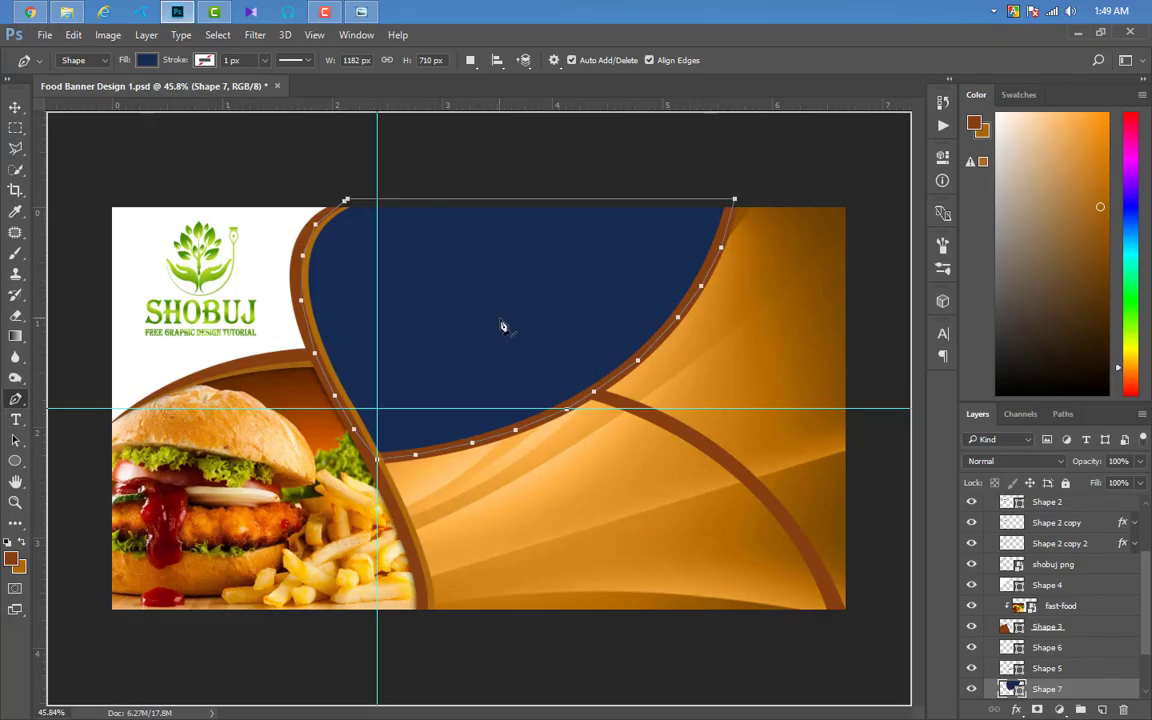
# Step: Scale the Food photo to about 78% over the top area and clip it into the navy shape
pyautogui.moveTo(482, 325); pyautogui.dragTo(531, 278)
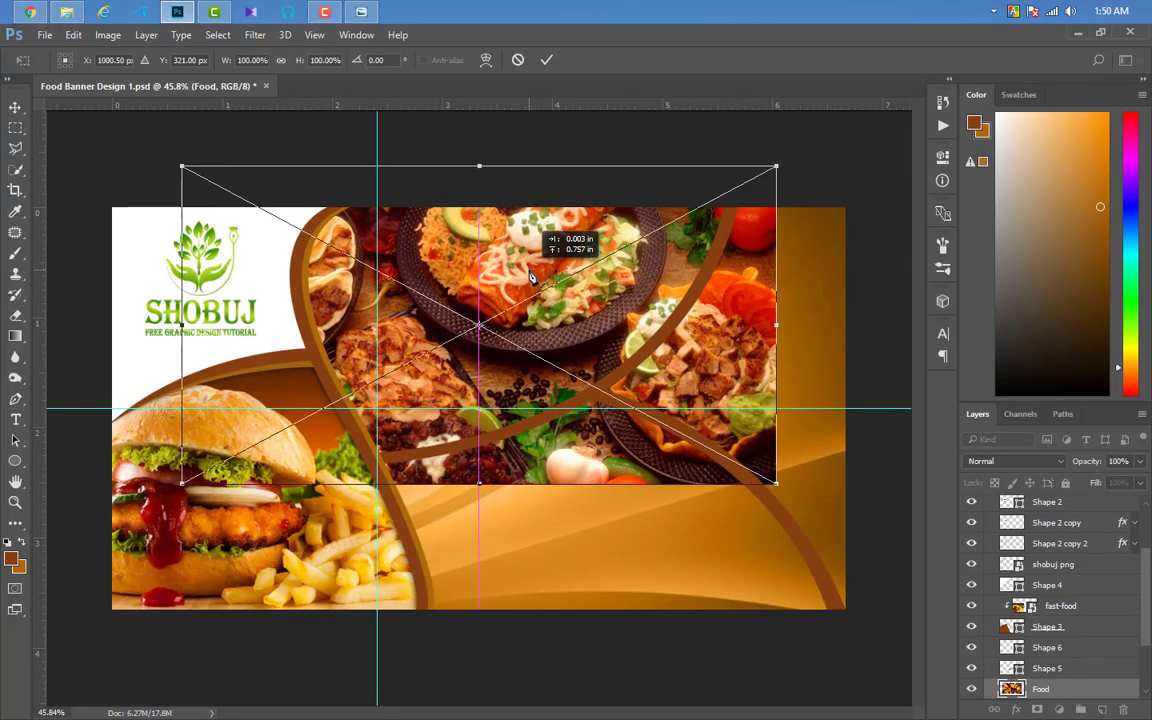
pyautogui.moveTo(776, 166); pyautogui.dragTo(712, 201)
pyautogui.press('Down')
pyautogui.press('Down')
pyautogui.press('Down')
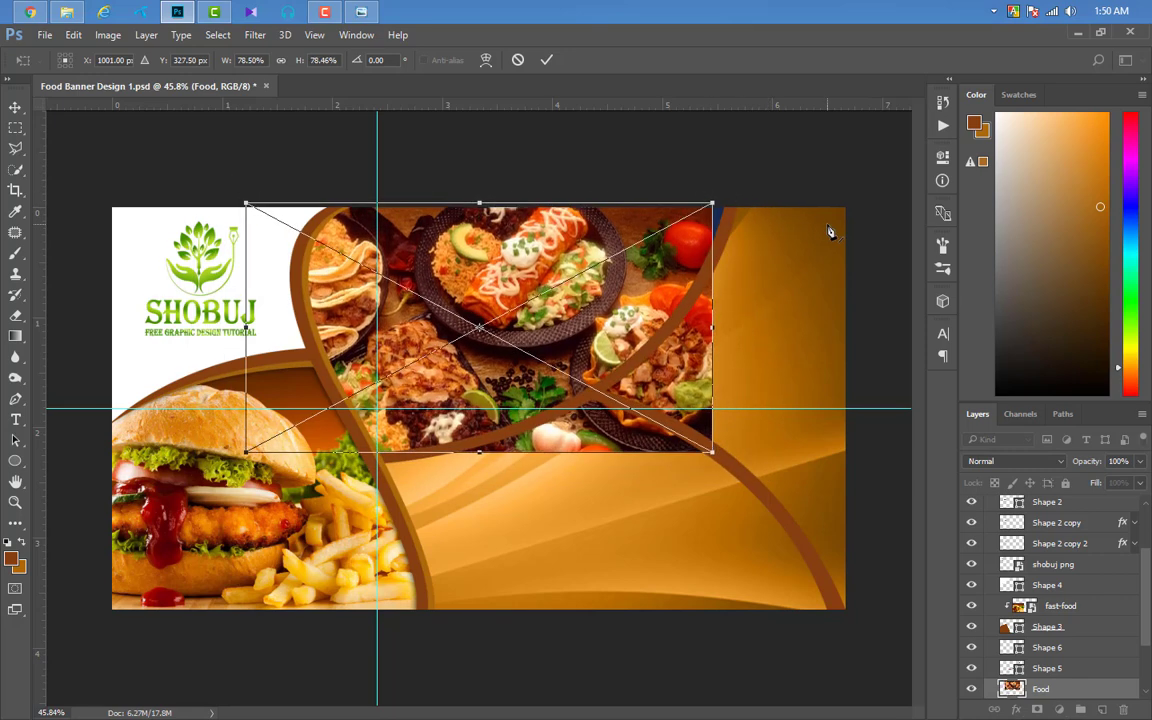
pyautogui.press('Down')
pyautogui.press('Down')
pyautogui.press('Down')
pyautogui.press('Right')
pyautogui.press('Right')
pyautogui.press('Right')
pyautogui.press('Right')
pyautogui.press('Right')
pyautogui.press('Right')
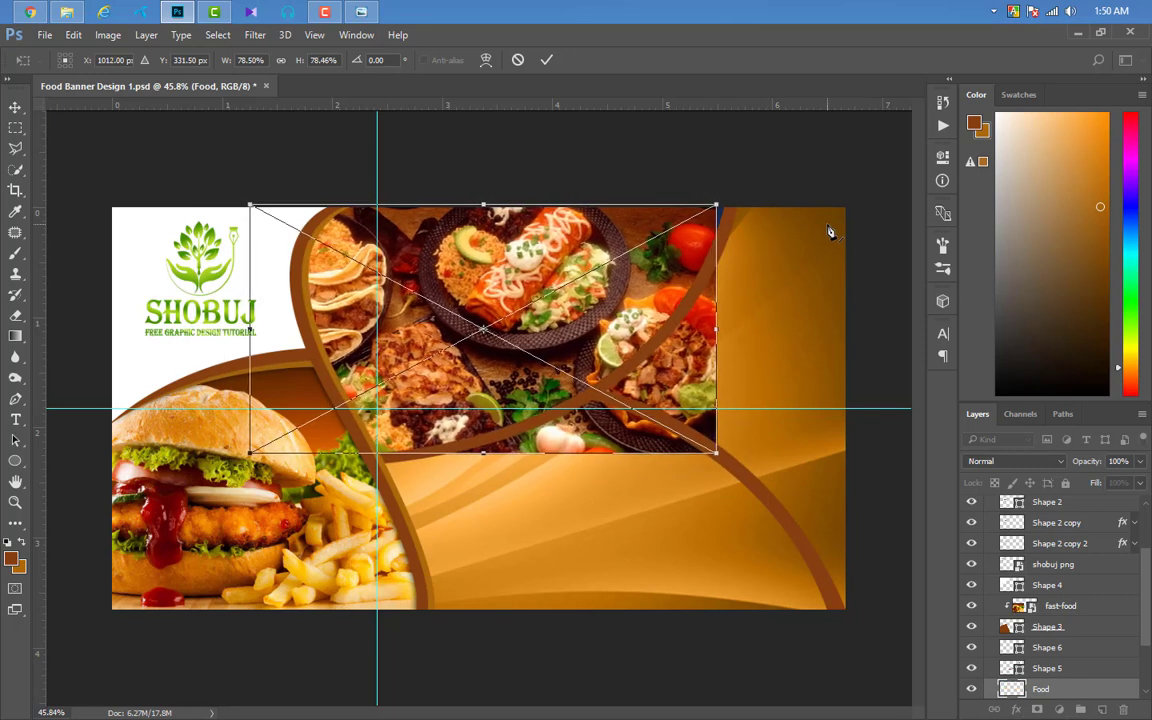
pyautogui.press('Right')
pyautogui.press('Right')
pyautogui.press('Right')
pyautogui.press('Right')
pyautogui.press('Right')
pyautogui.press('Right')
pyautogui.press('Right')
pyautogui.press('Right')
pyautogui.press('Right')
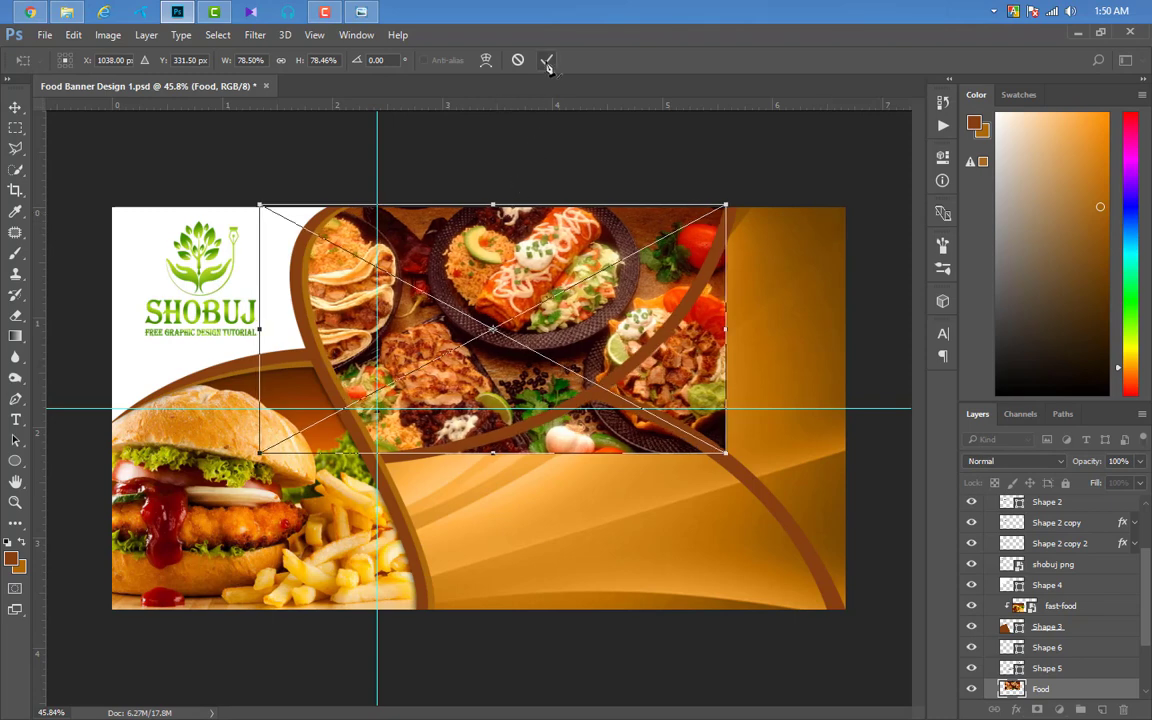
pyautogui.click(547, 62)
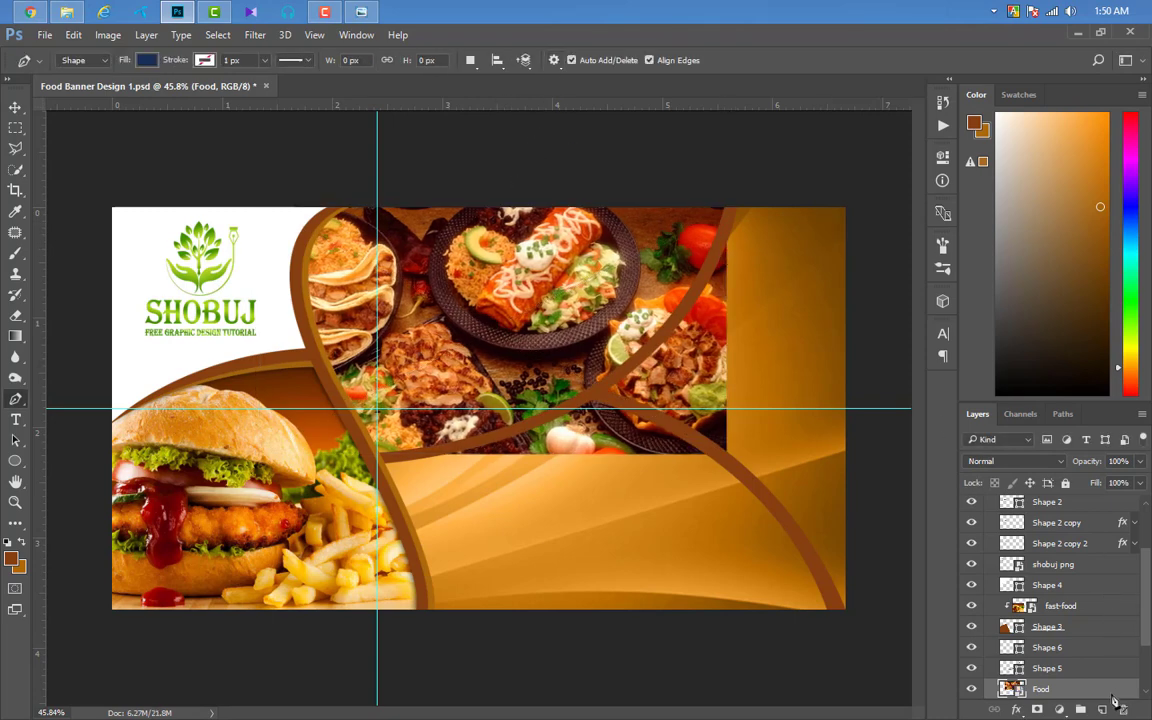
pyautogui.rightClick(1100, 690)
pyautogui.click(890, 434)
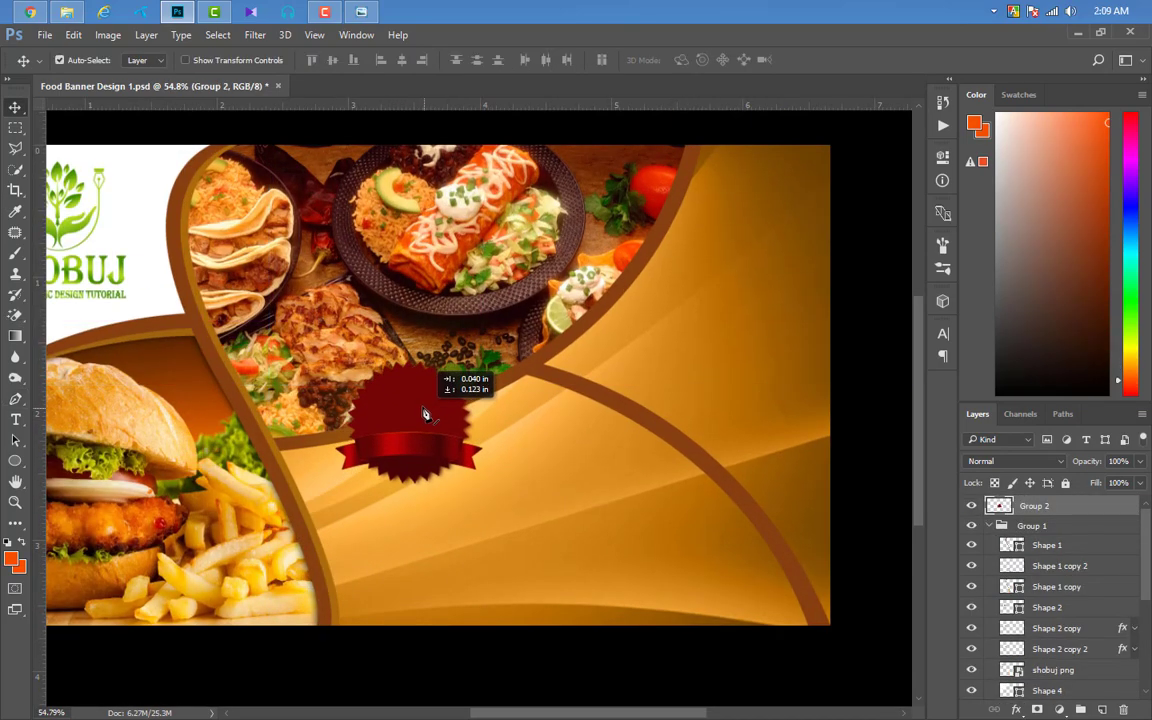
# Step: Add a text layer reading 'BESTFOOD' on the red starburst badge
pyautogui.hotkey('ctrl', ';')
pyautogui.scroll(-3, 630, 577)
pyautogui.scroll(2, 630, 577)
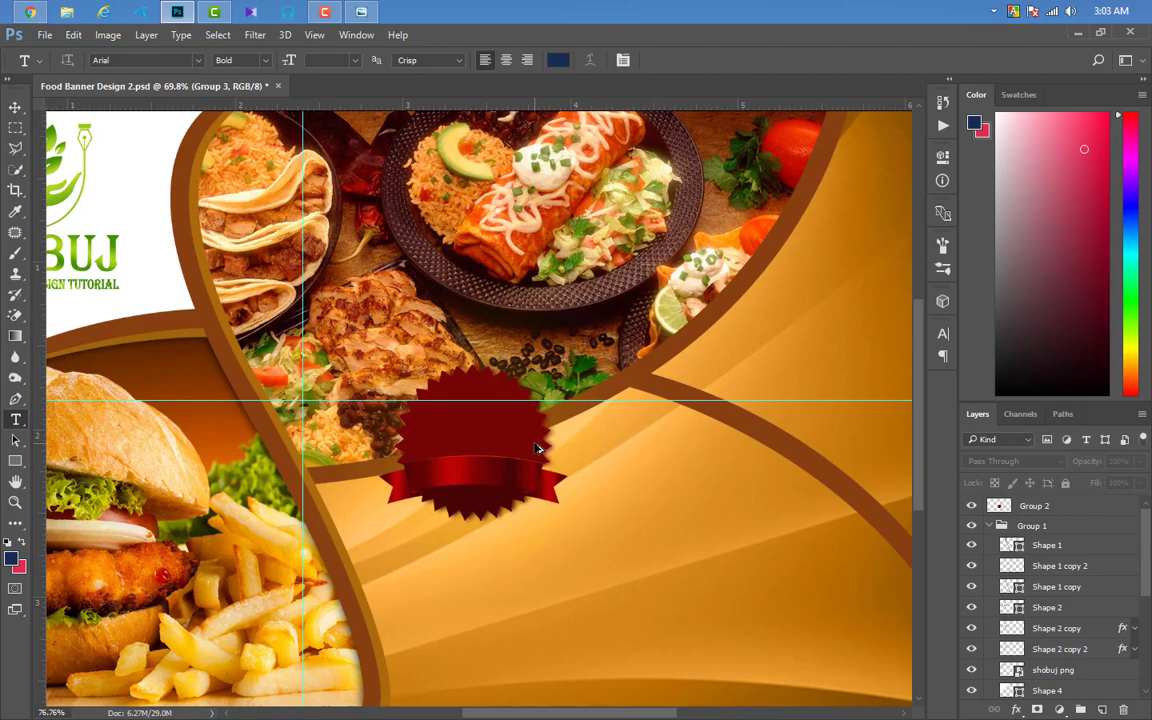
pyautogui.scroll(2, 537, 449)
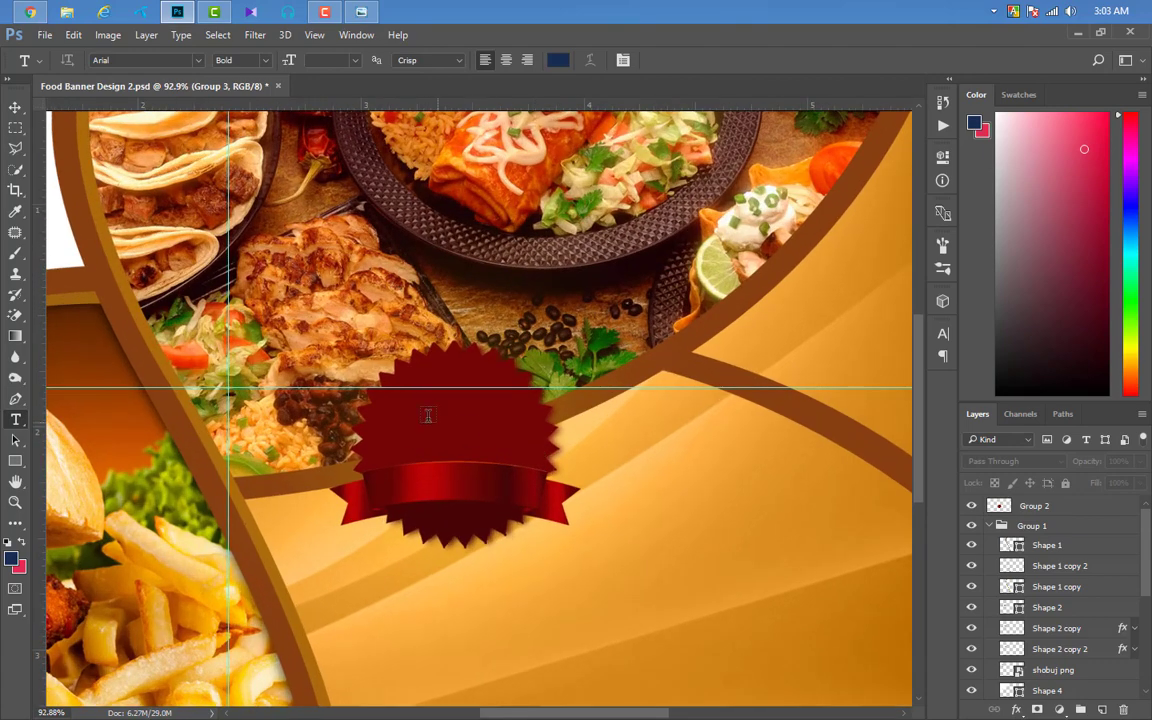
pyautogui.click(402, 398)
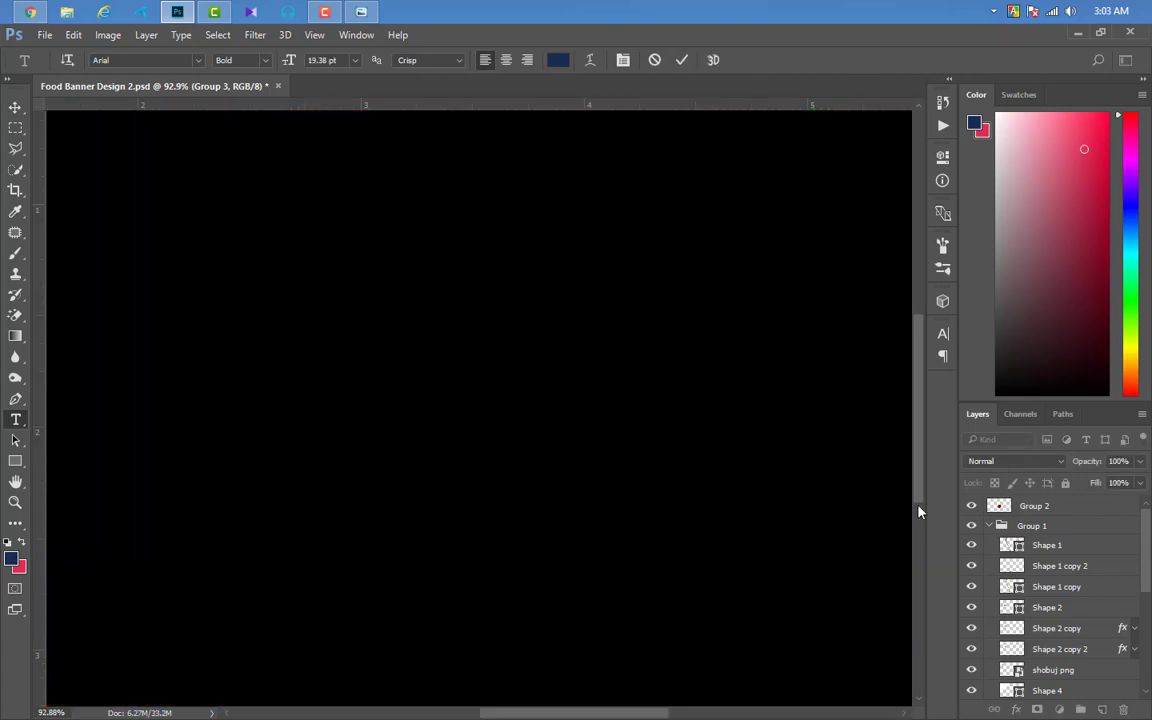
pyautogui.write('BEST')
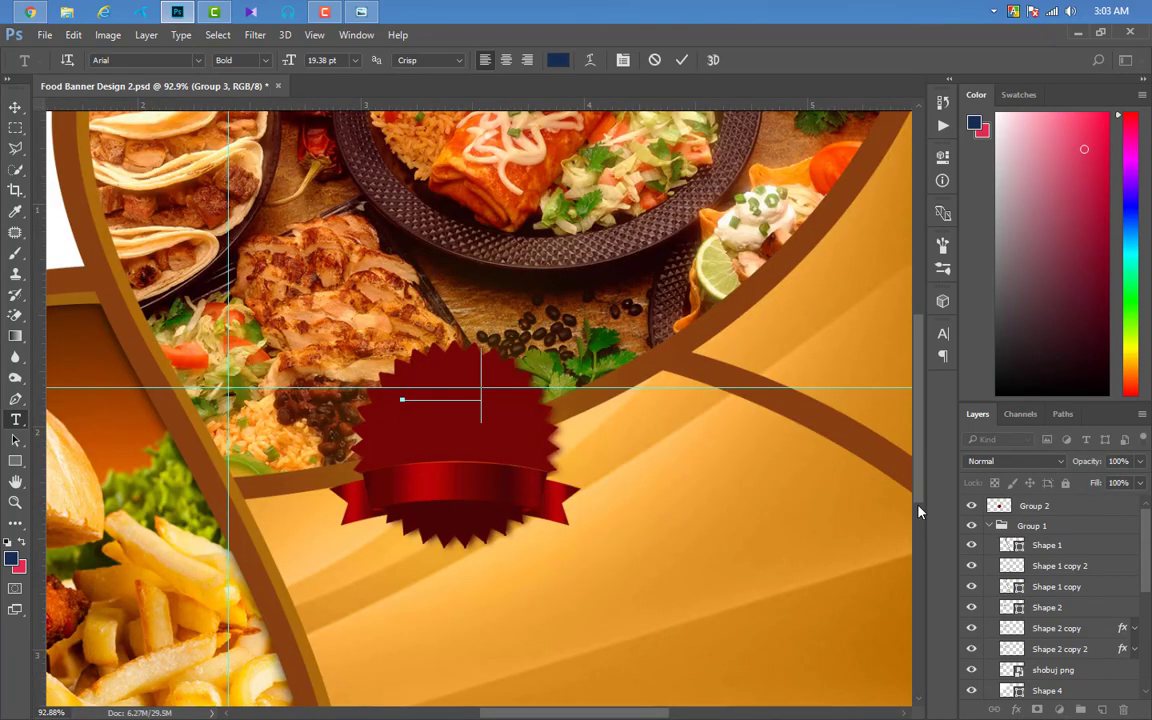
pyautogui.write('FOOD')
pyautogui.click(680, 60)
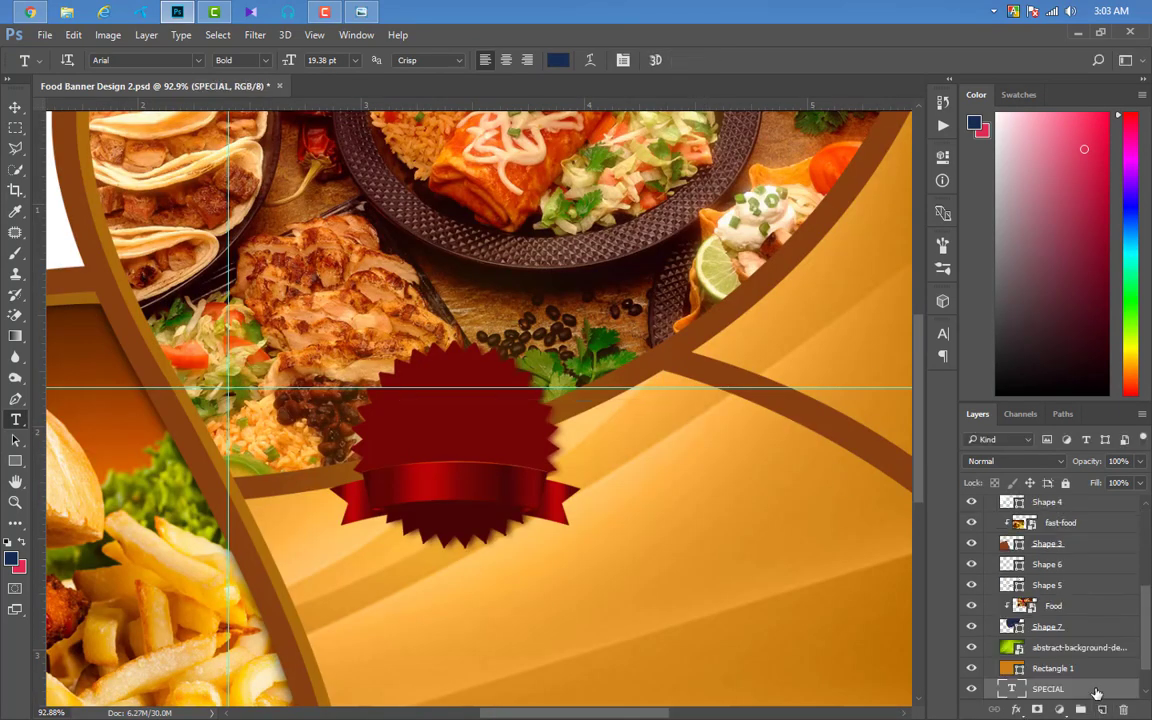
# Step: Move the SPECIAL layer to the top and set it to Arial Regular 11 pt
pyautogui.moveTo(1012, 640)
pyautogui.mouseDown()
pyautogui.moveTo(1047, 360)
pyautogui.moveTo(1030, 500)
pyautogui.mouseUp()
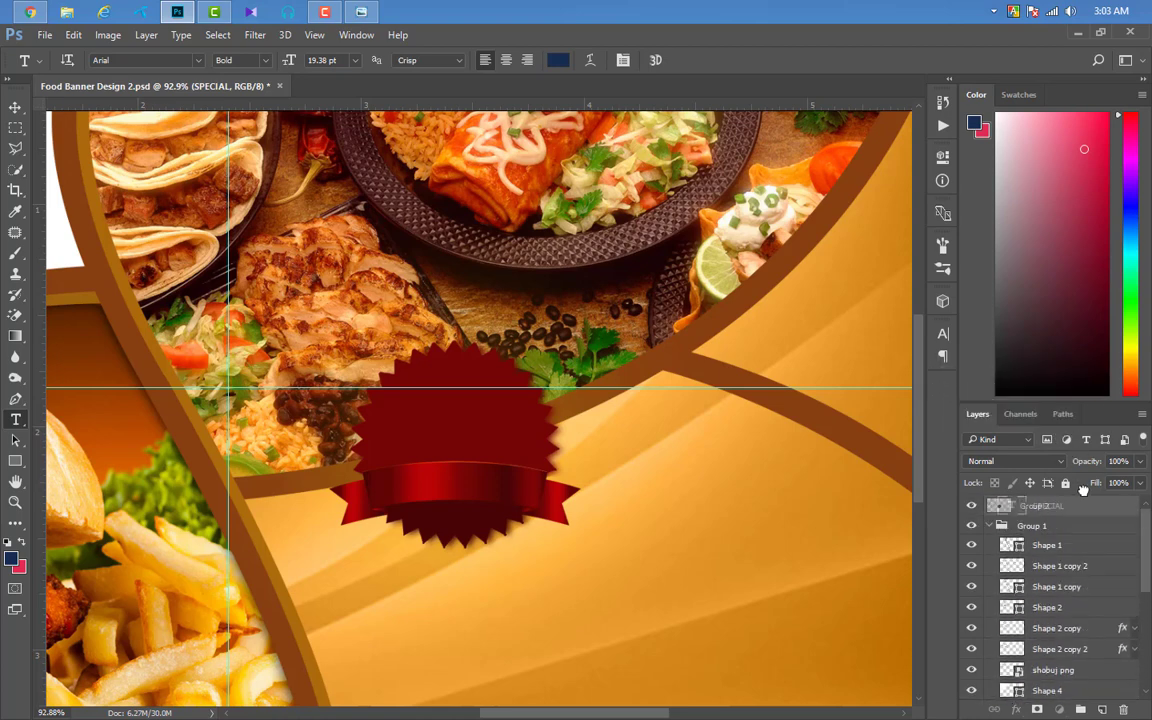
pyautogui.click(943, 336)
pyautogui.click(912, 354)
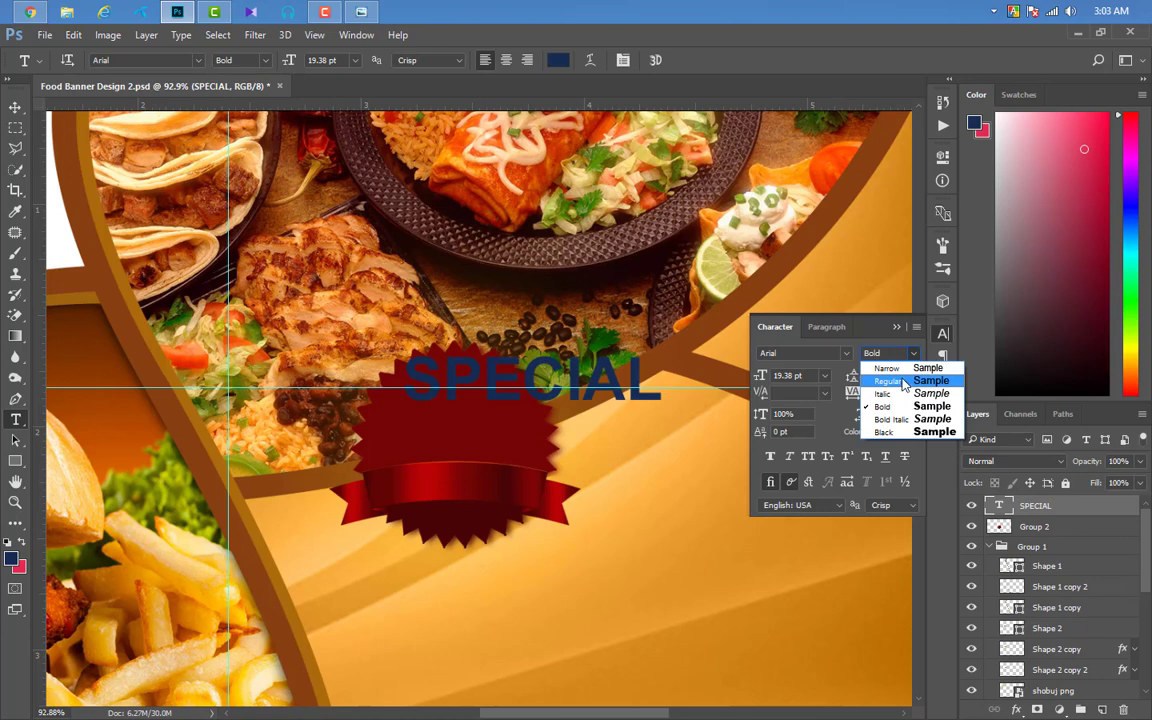
pyautogui.click(903, 384)
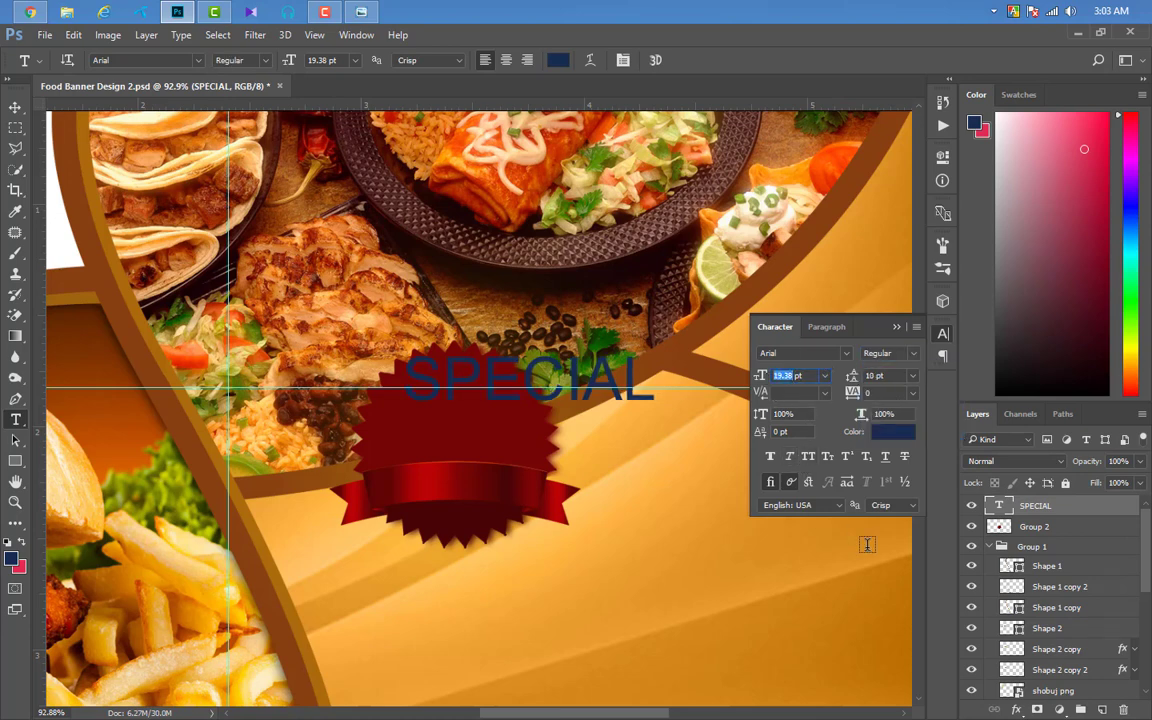
pyautogui.write('11')
pyautogui.press('Return')
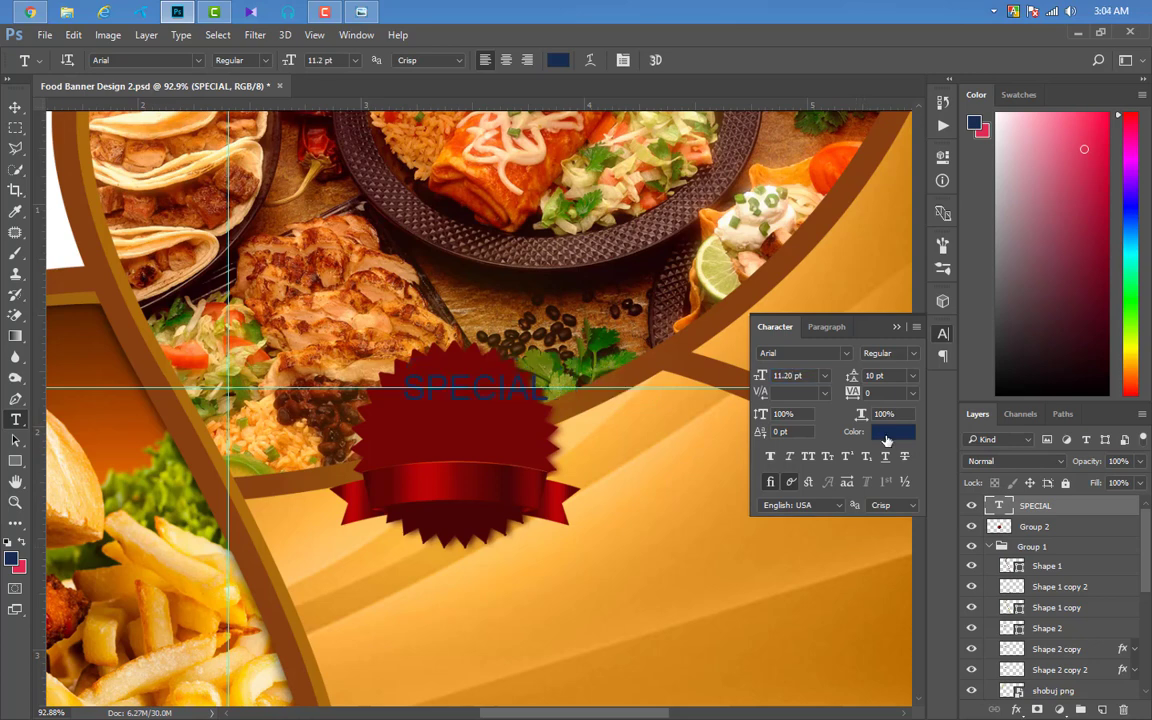
# Step: Colour SPECIAL white (#ffffff) and position it on the red badge
pyautogui.click(887, 432)
pyautogui.write('ffffff')
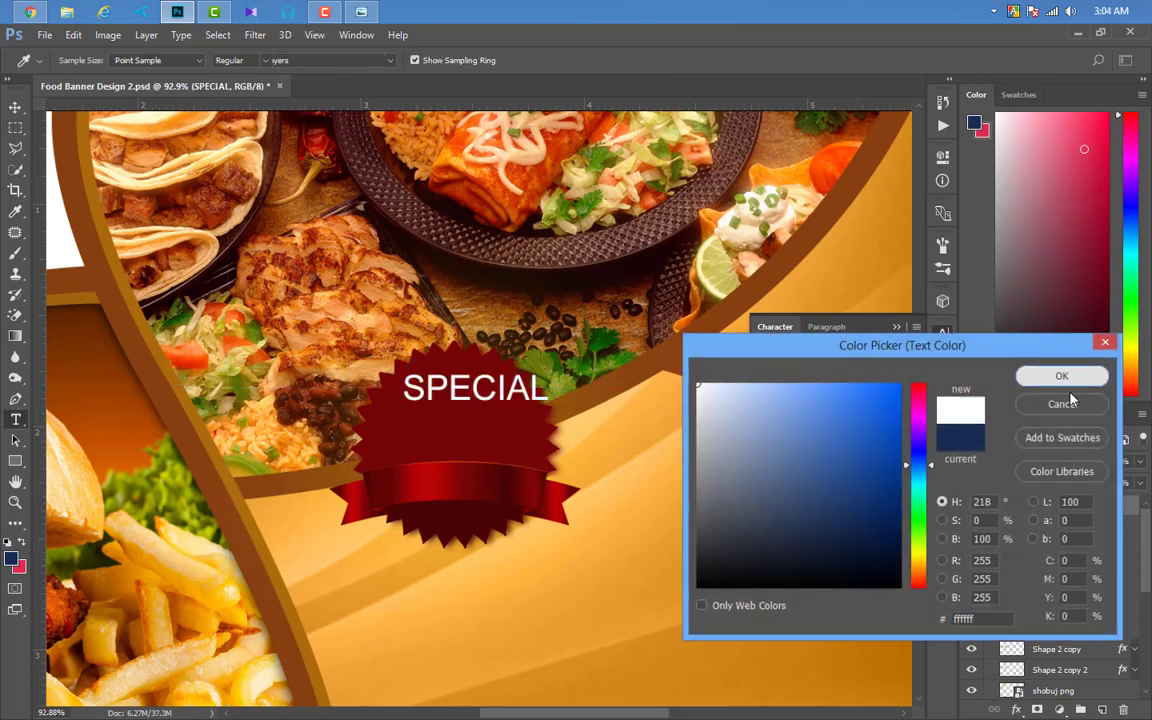
pyautogui.click(1062, 376)
pyautogui.click(15, 107)
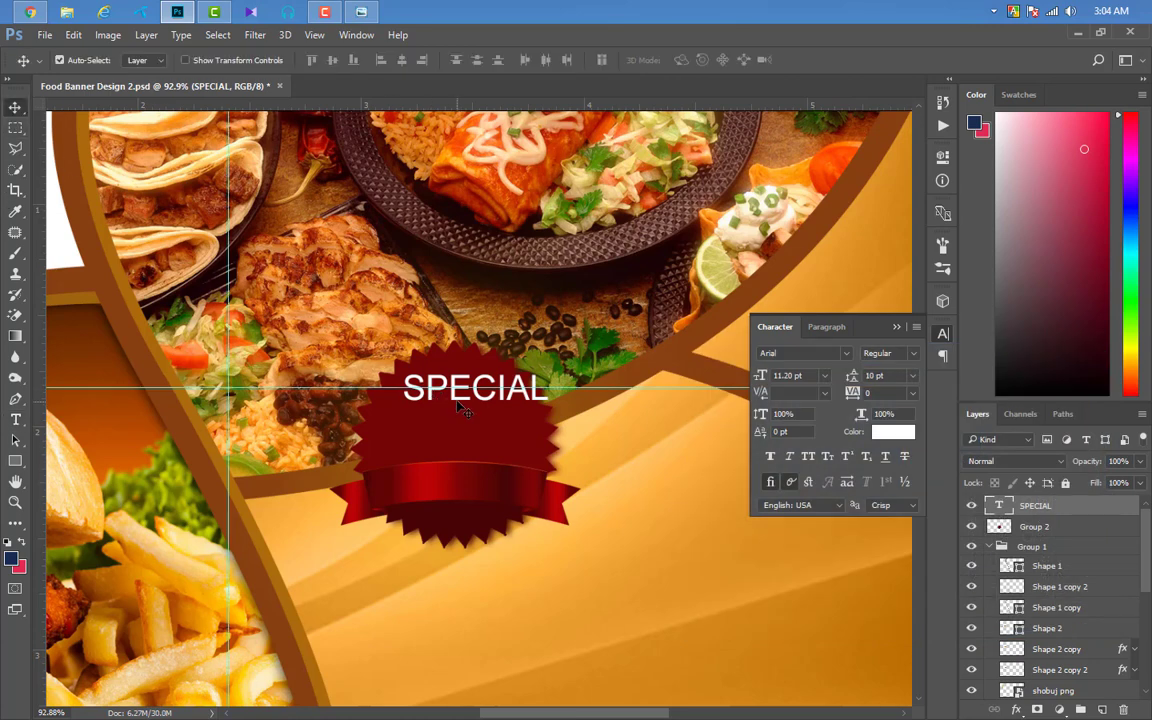
pyautogui.moveTo(462, 408); pyautogui.dragTo(445, 420)
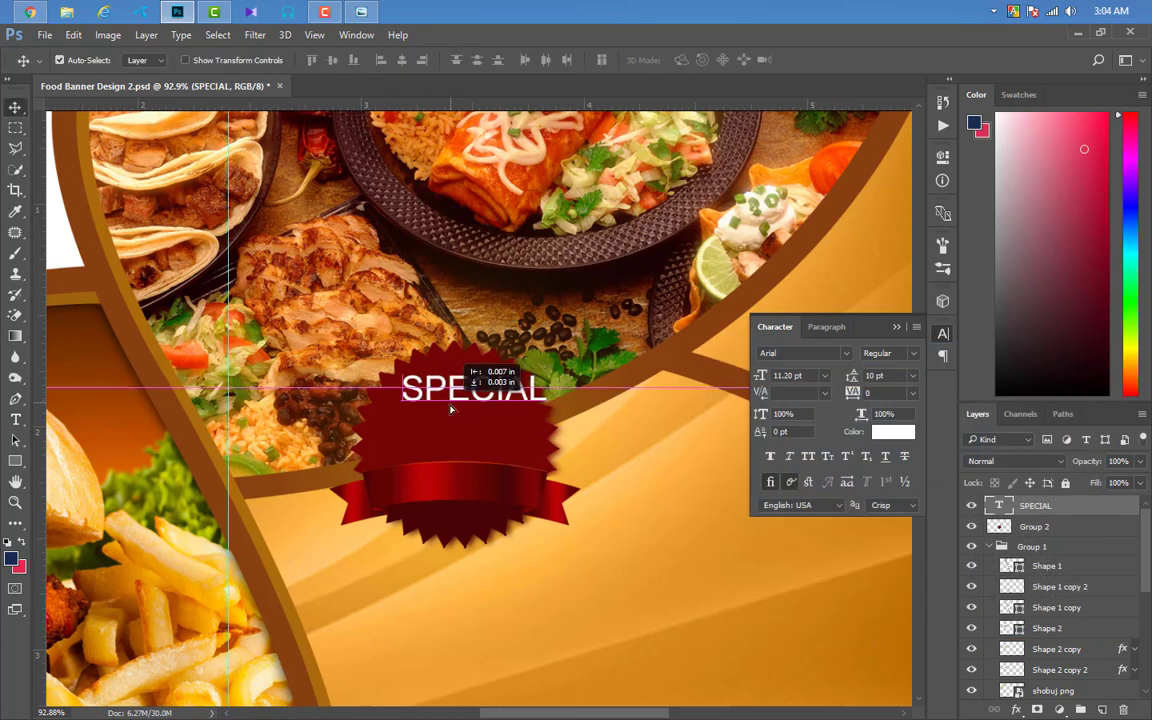
# Step: Add the word OFFER under SPECIAL in white 10.5 pt text
pyautogui.click(15, 419)
pyautogui.click(399, 440)
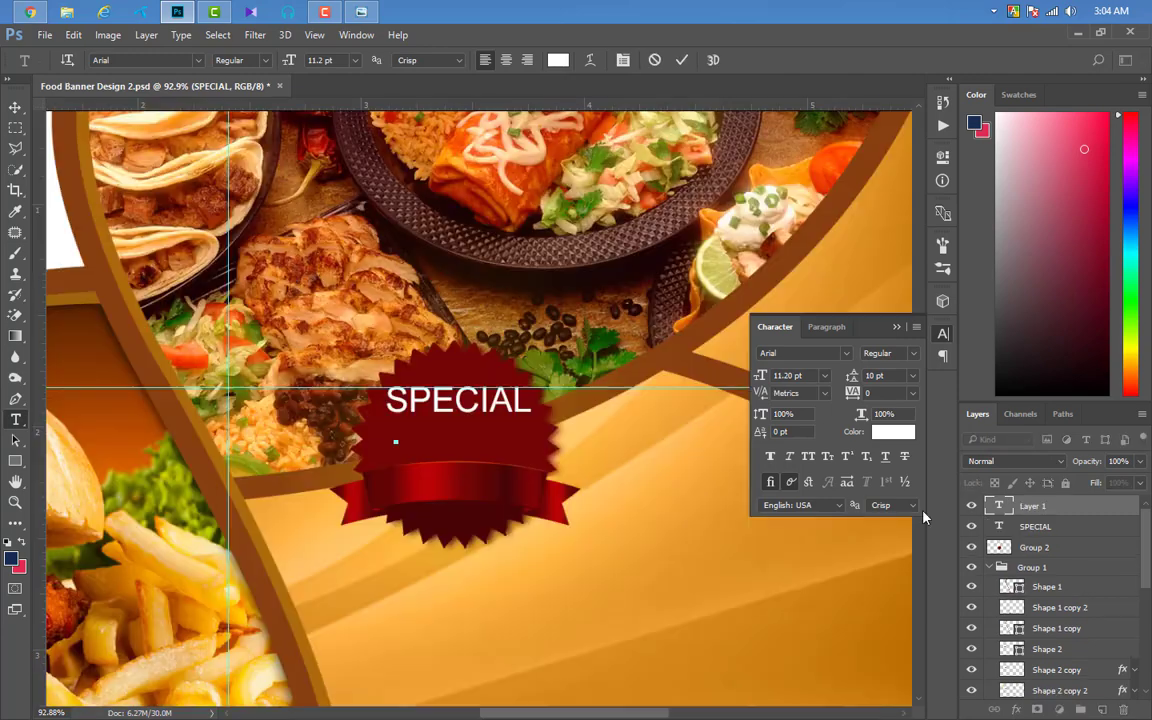
pyautogui.write('OFFE')
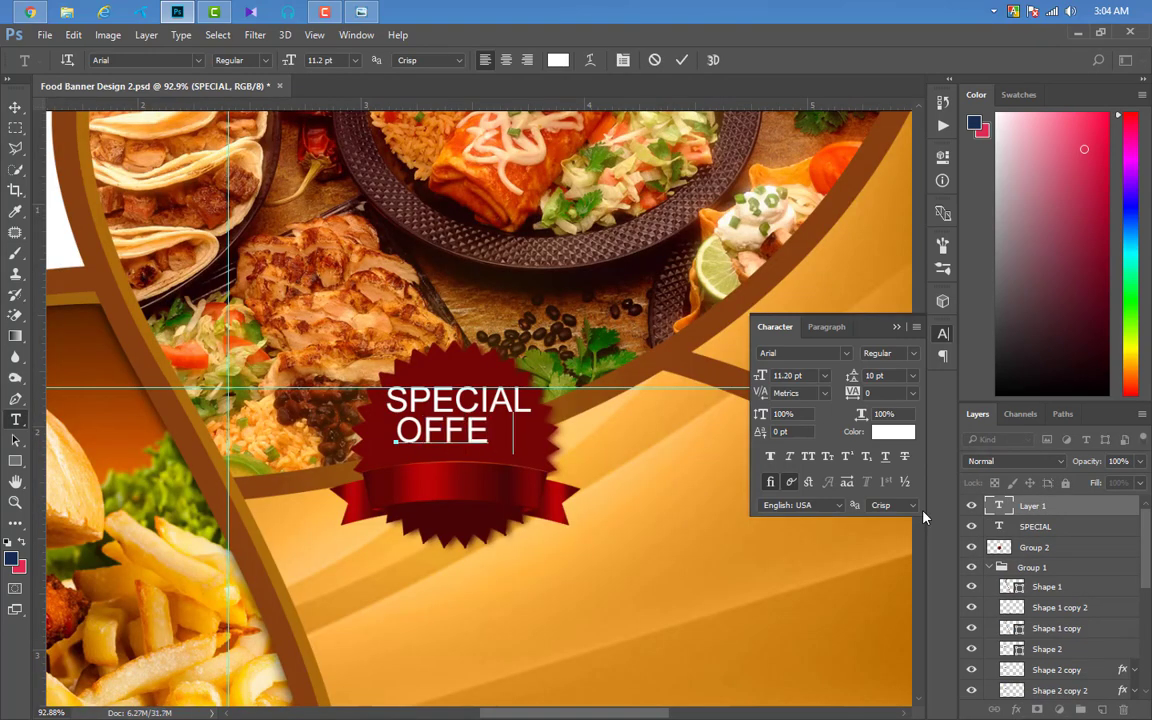
pyautogui.write('R')
pyautogui.hotkey('ctrl', 'a')
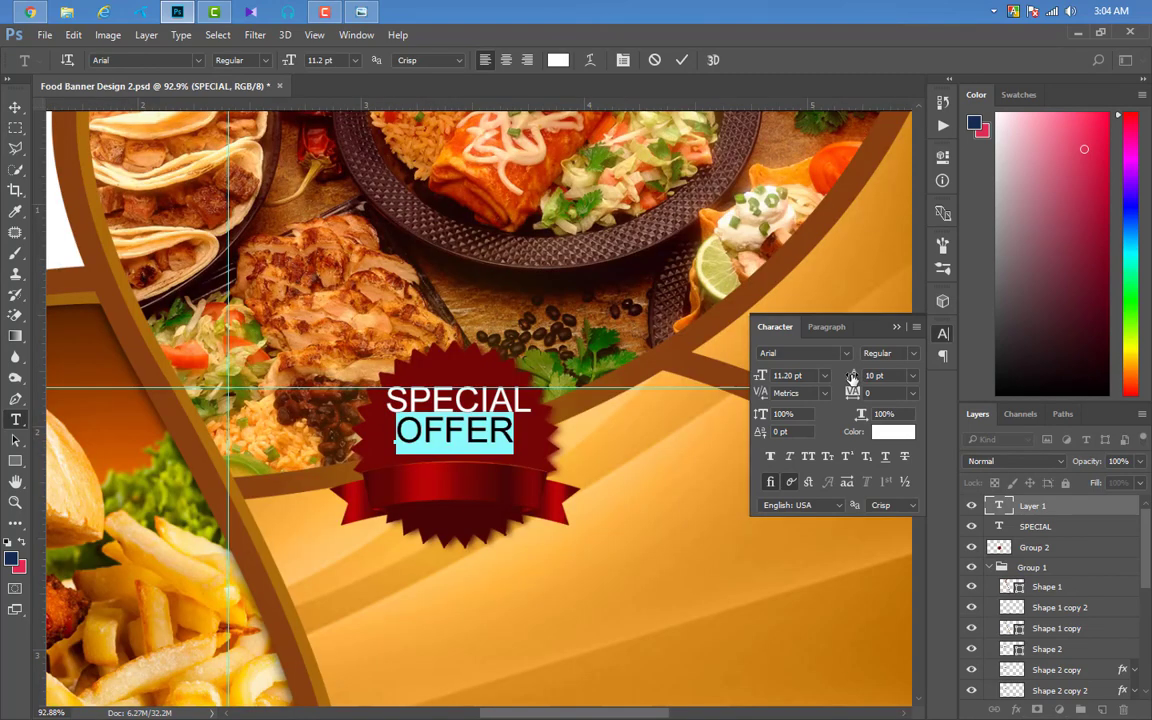
pyautogui.click(790, 376)
pyautogui.moveTo(754, 376); pyautogui.dragTo(750, 376)
pyautogui.write('10.5')
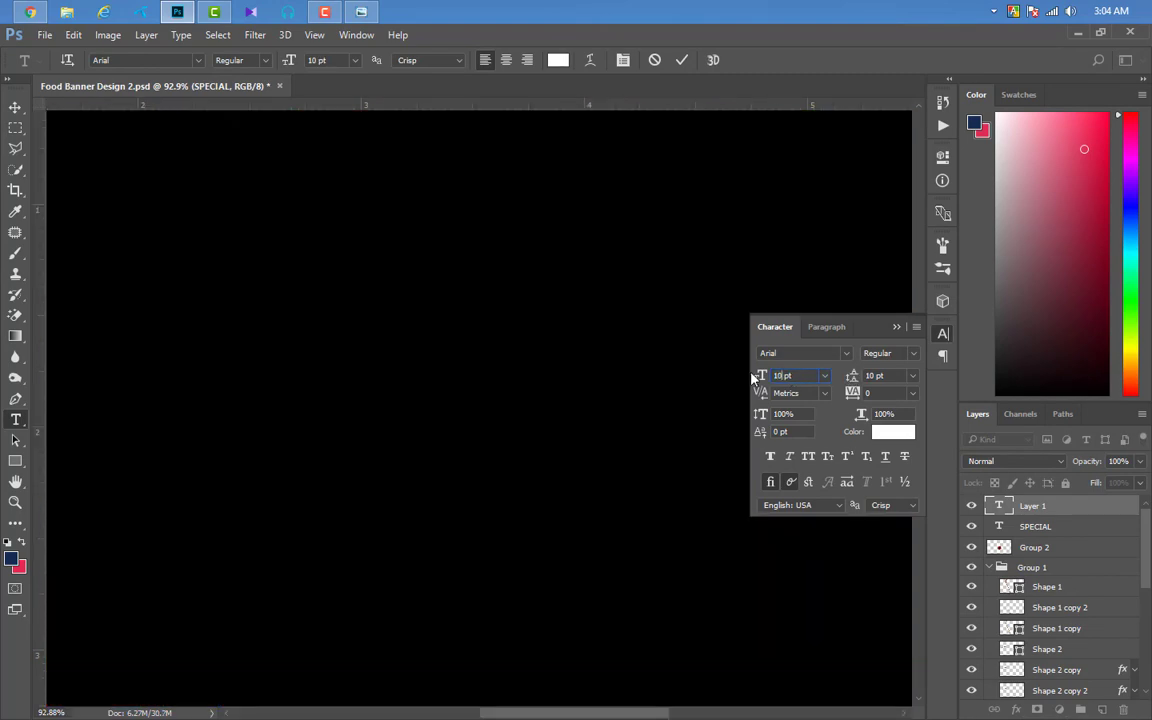
pyautogui.click(682, 61)
pyautogui.click(897, 328)
# Step: Nudge OFFER slightly right and down, then place a new text line on the red ribbon
pyautogui.click(15, 108)
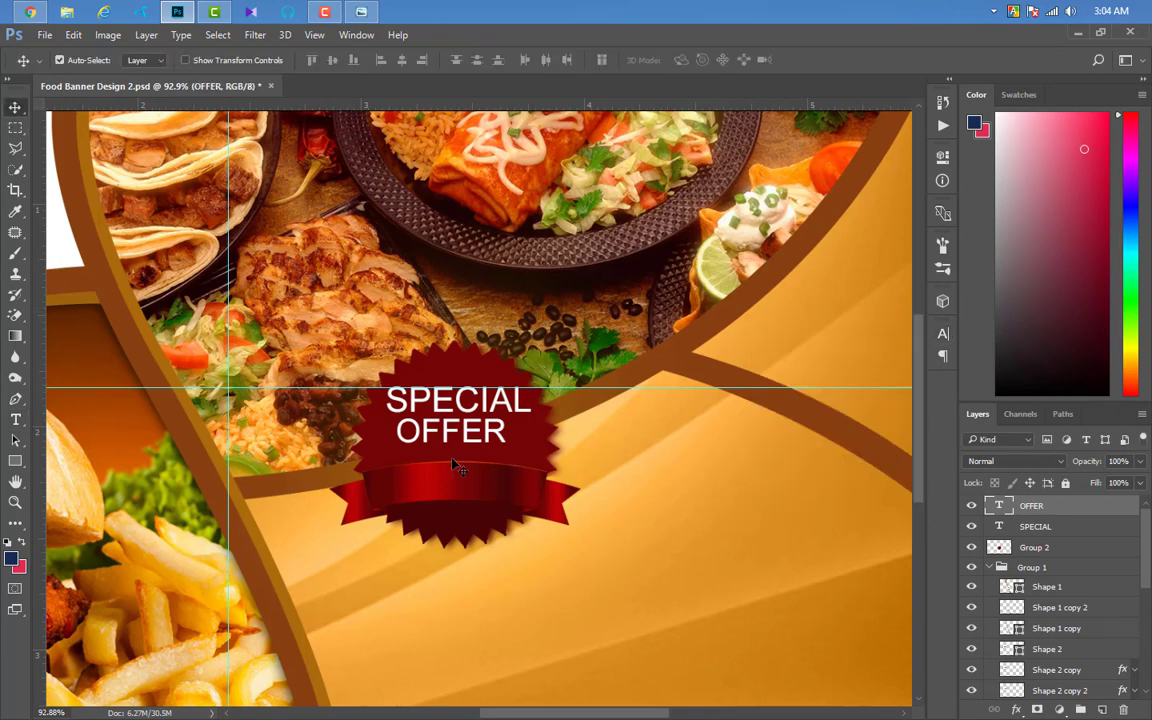
pyautogui.moveTo(450, 446); pyautogui.dragTo(457, 451)
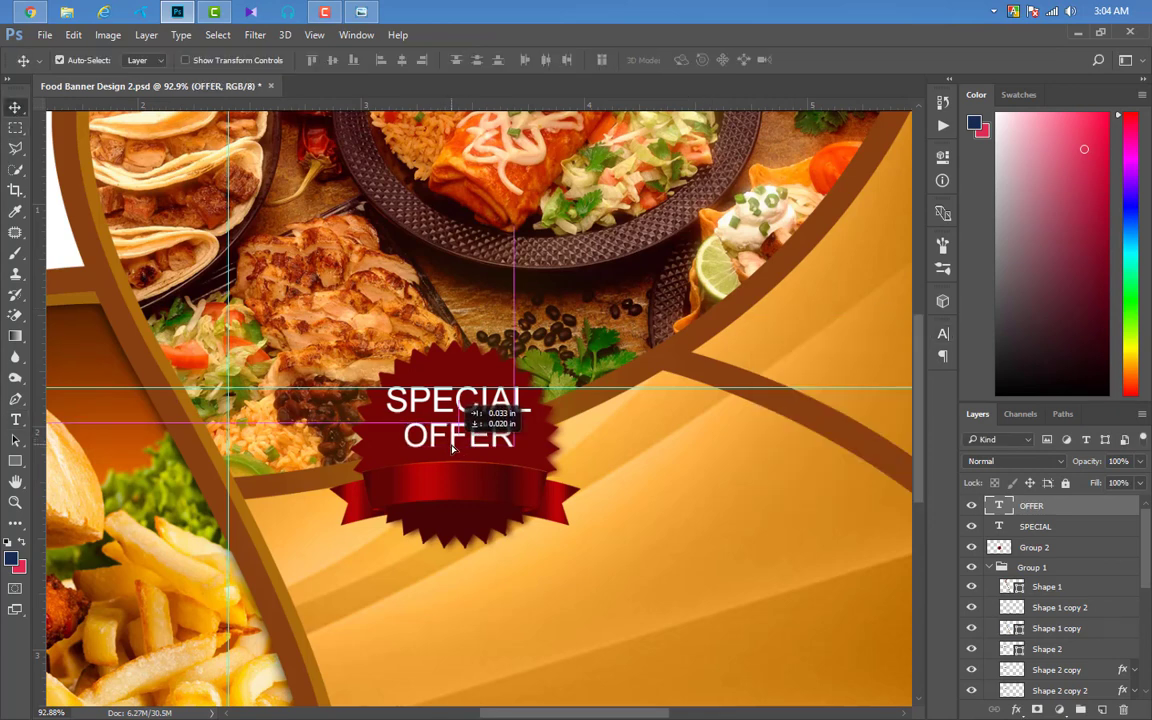
pyautogui.click(15, 419)
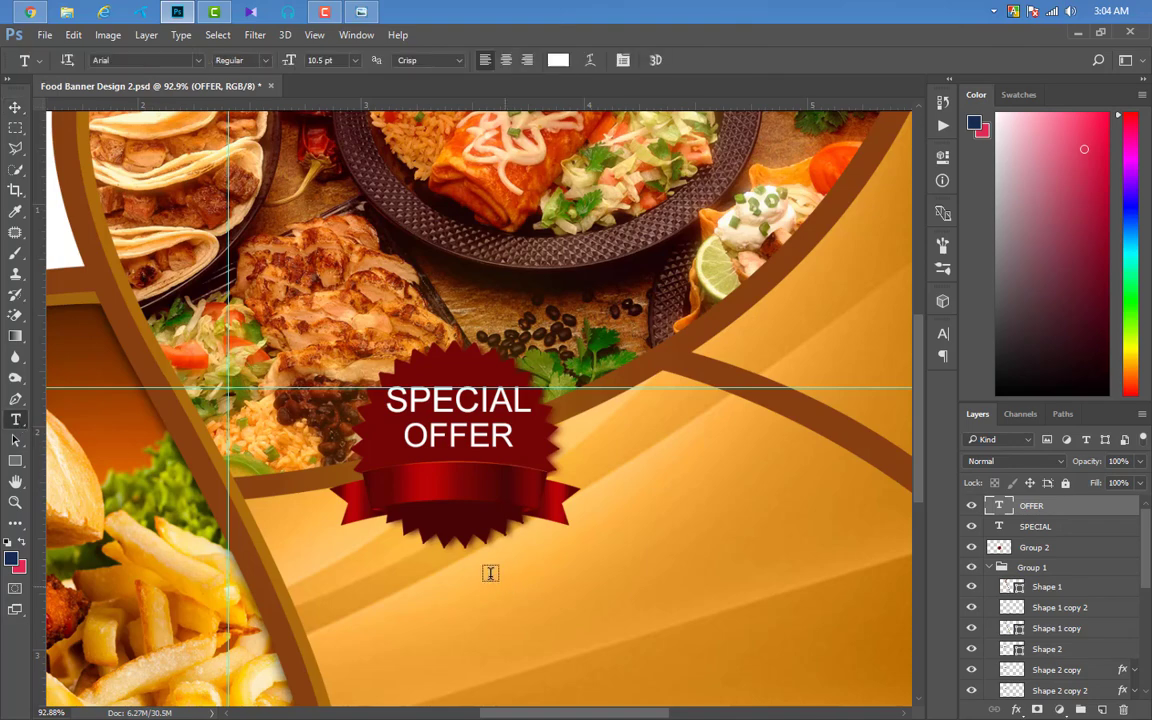
pyautogui.click(377, 490)
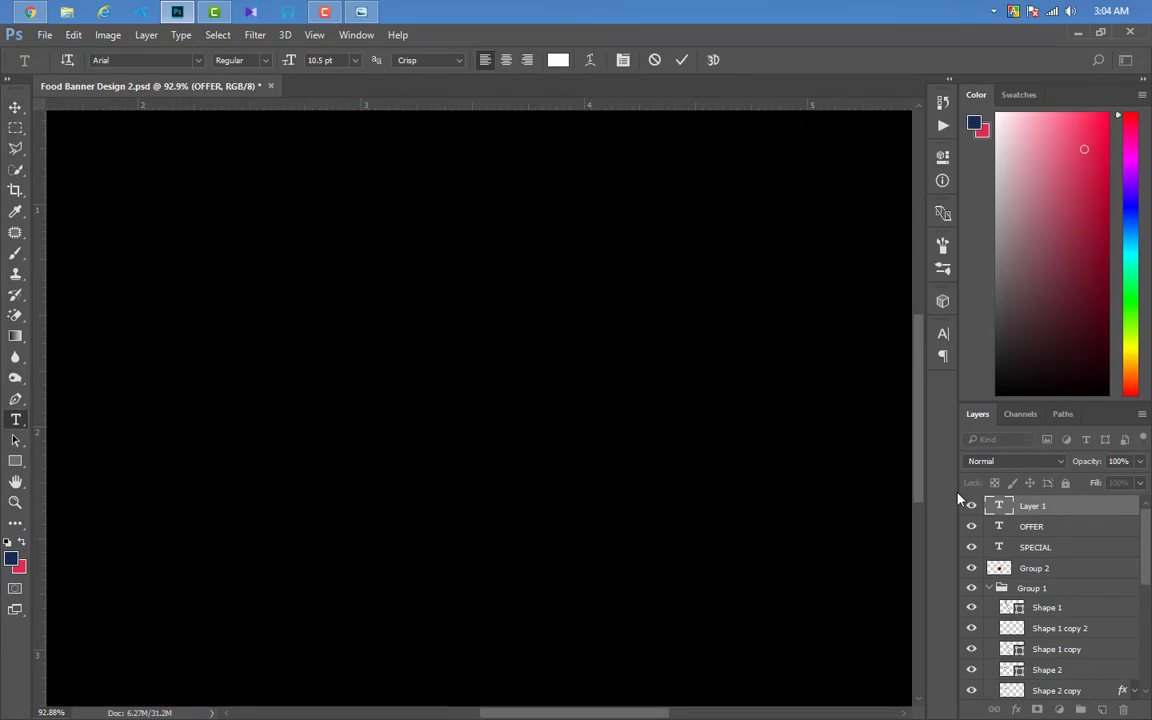
# Step: Type 'In this month' on the red ribbon, keep it in Arial, and commit it
pyautogui.write('In this ')
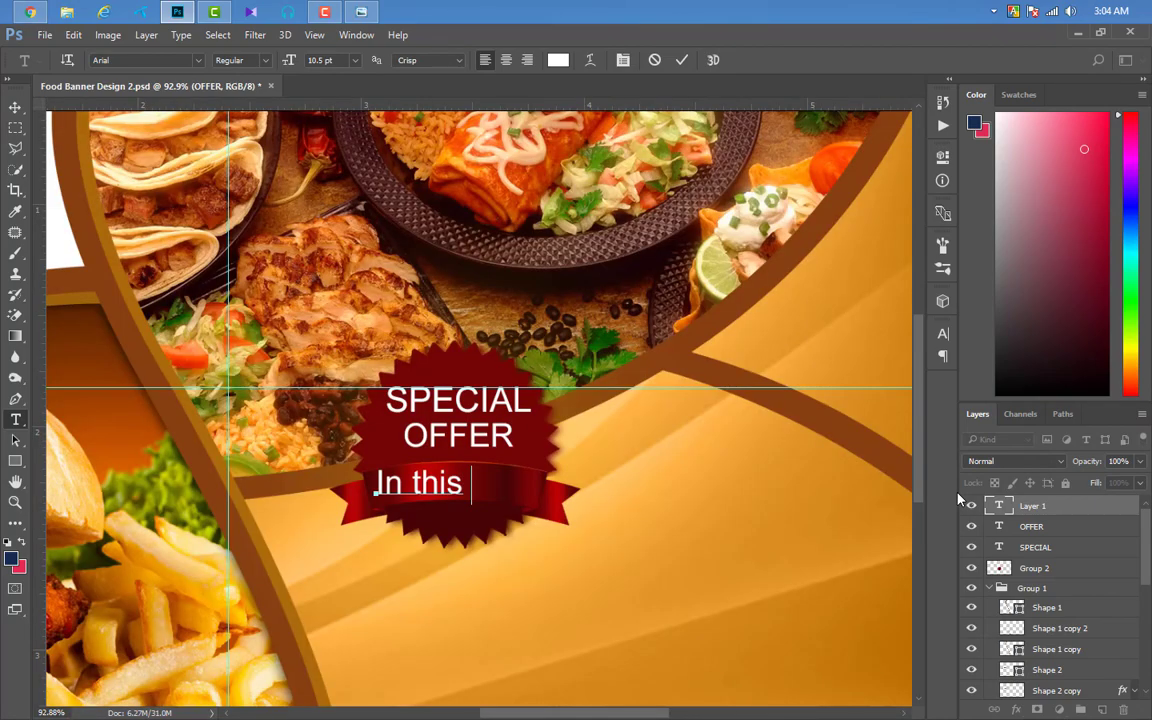
pyautogui.write('month')
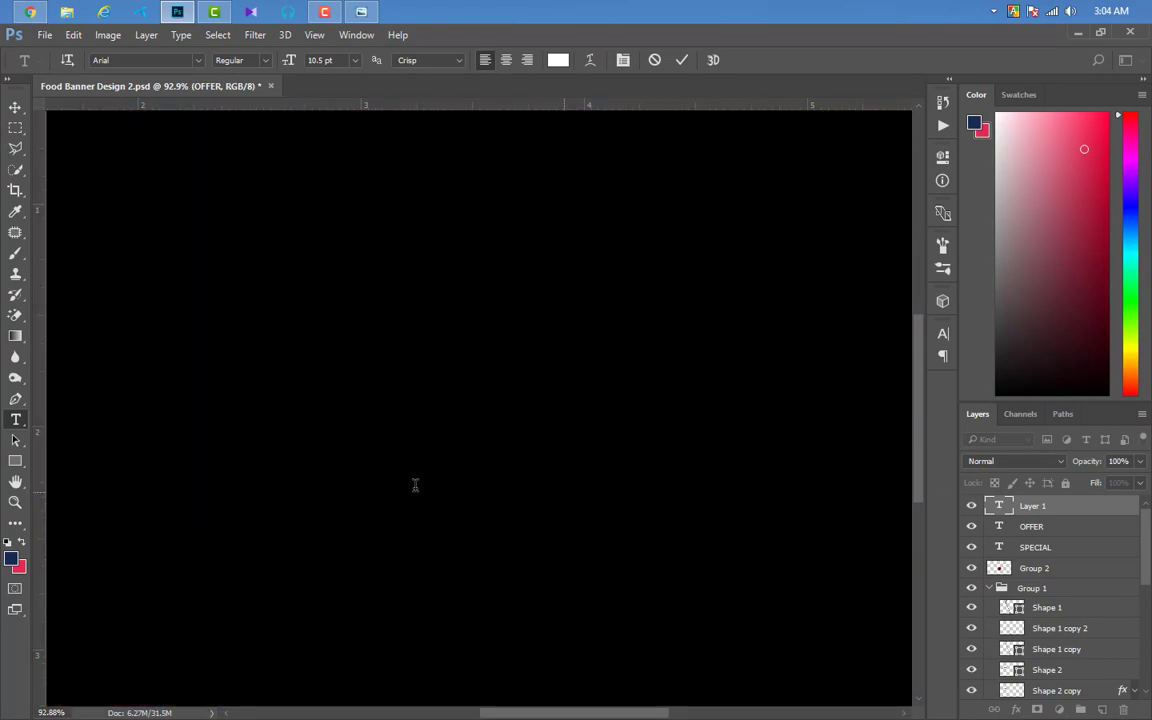
pyautogui.moveTo(560, 486); pyautogui.dragTo(376, 483)
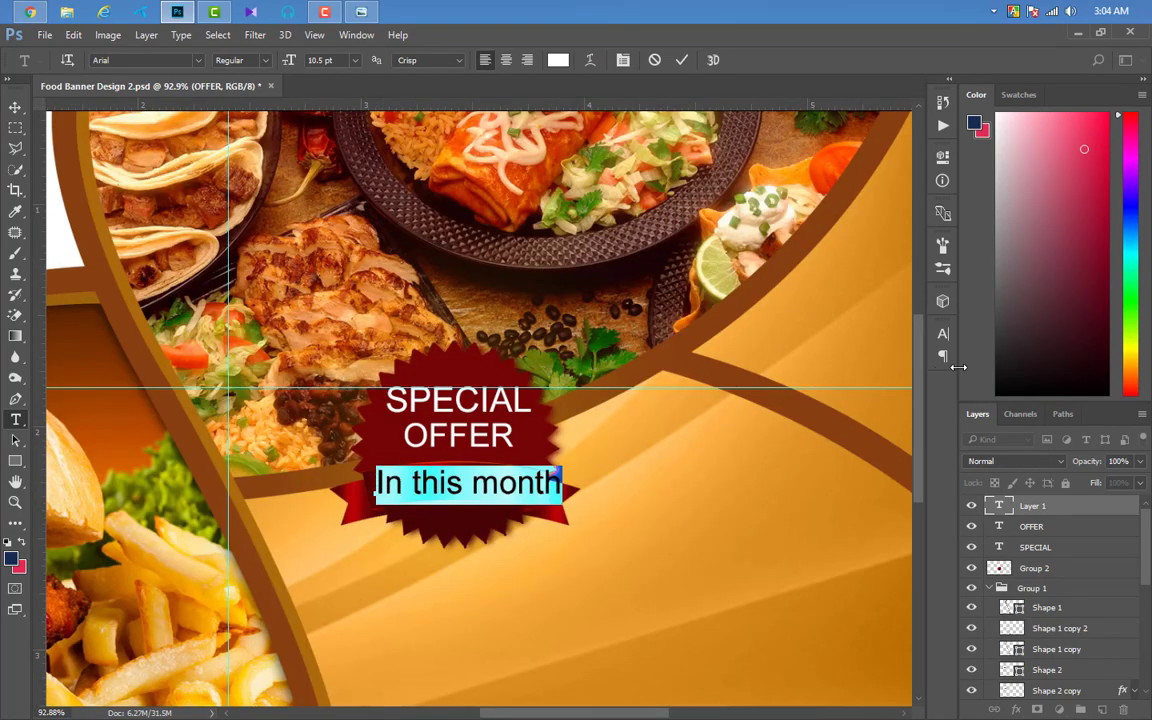
pyautogui.click(942, 334)
pyautogui.click(845, 354)
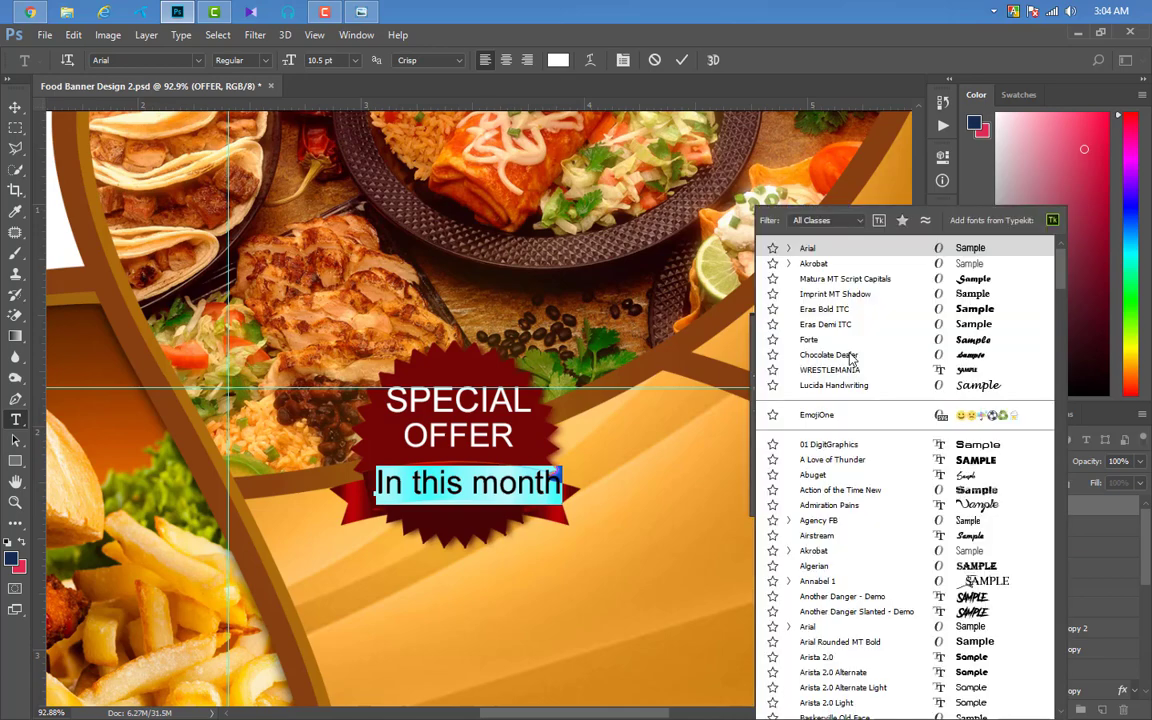
pyautogui.click(820, 267)
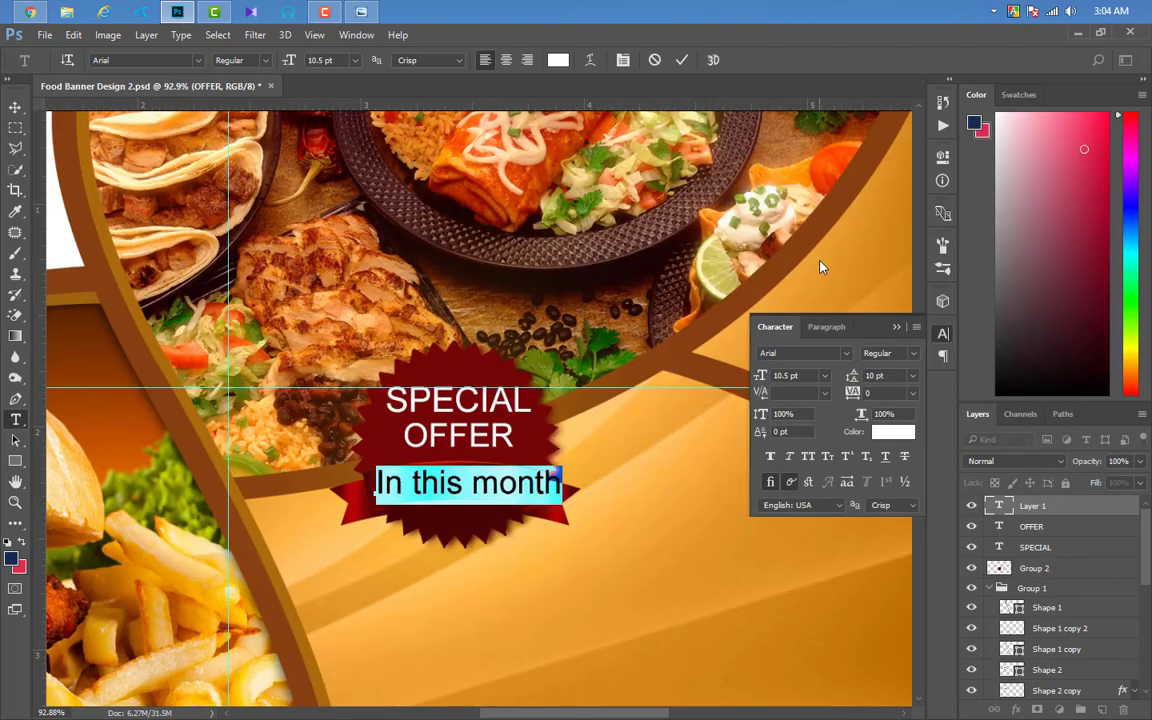
pyautogui.click(681, 60)
pyautogui.click(875, 330)
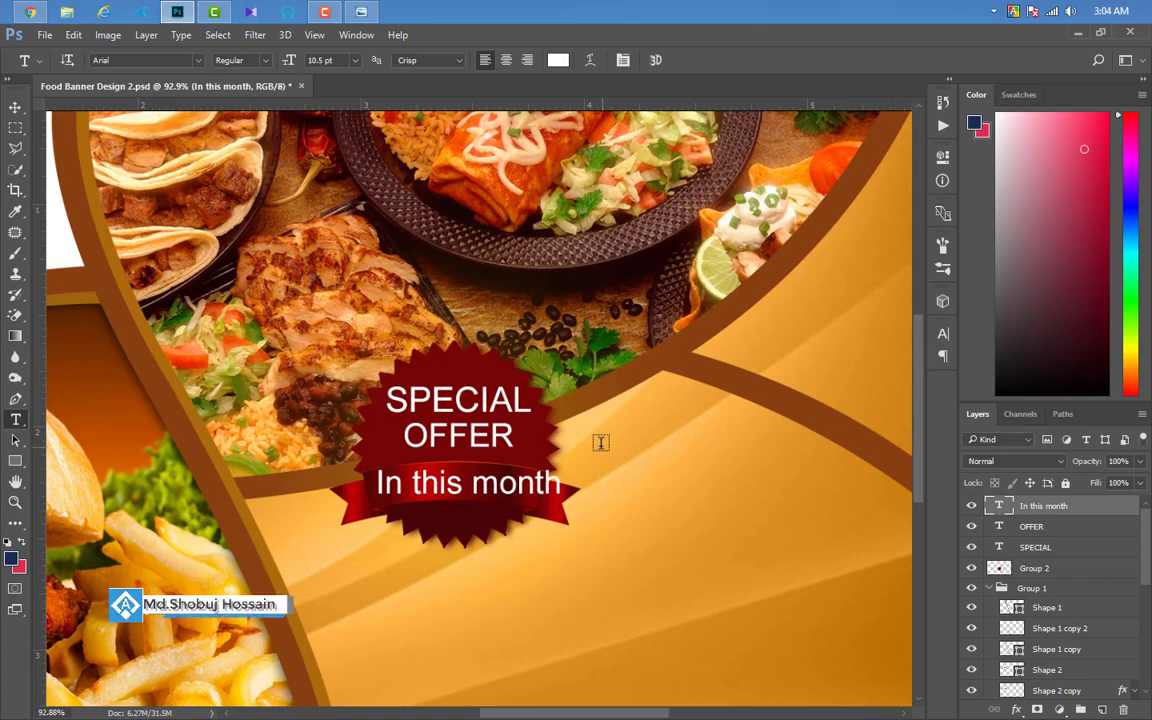
# Step: Bend 'In this month' into an Arc warp with a +18 bend
pyautogui.scroll(2, 548, 528)
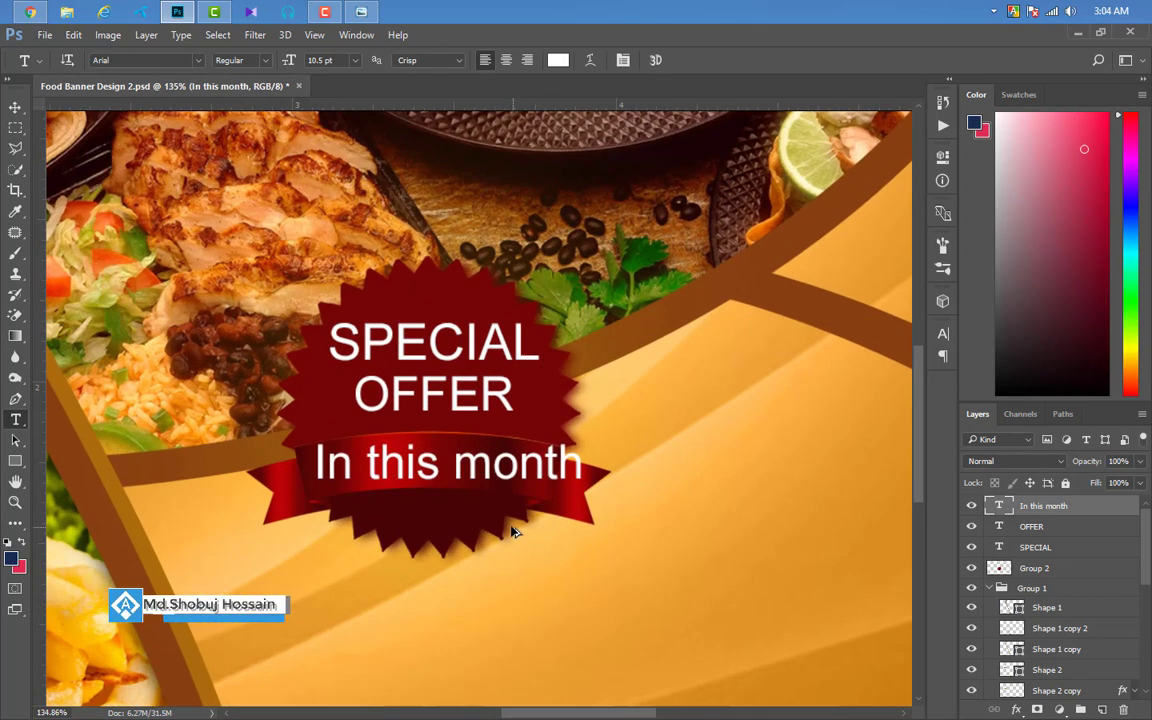
pyautogui.click(590, 60)
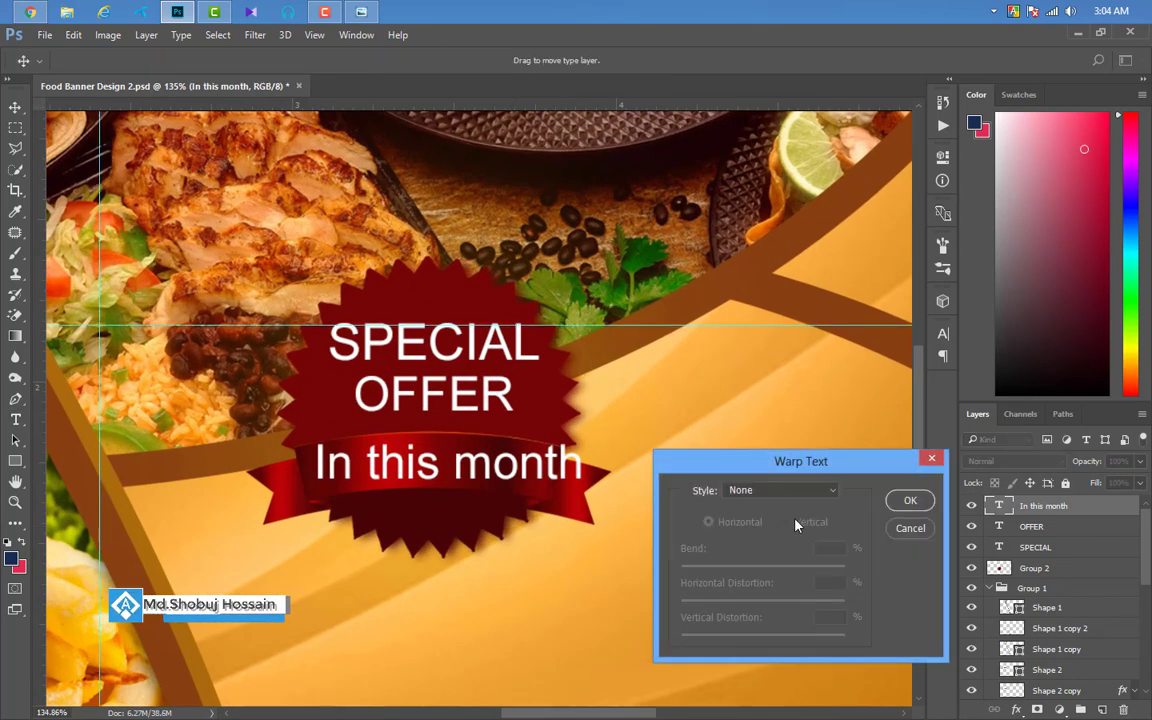
pyautogui.click(785, 490)
pyautogui.click(756, 215)
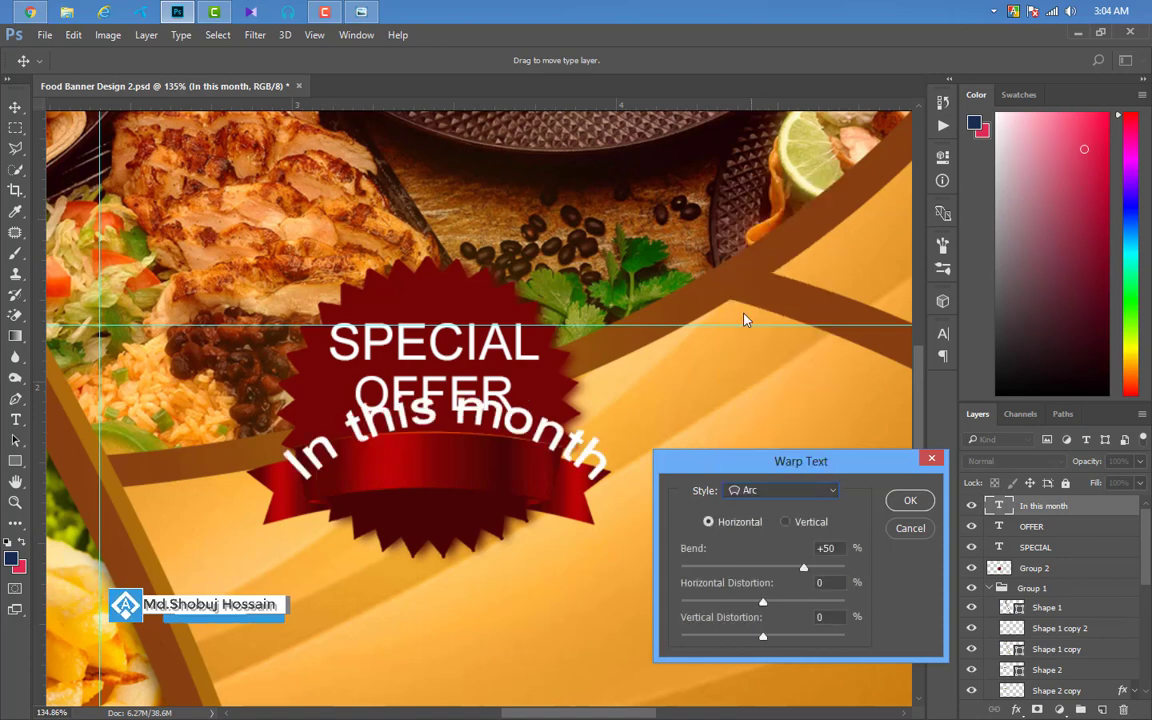
pyautogui.moveTo(803, 568); pyautogui.dragTo(777, 567)
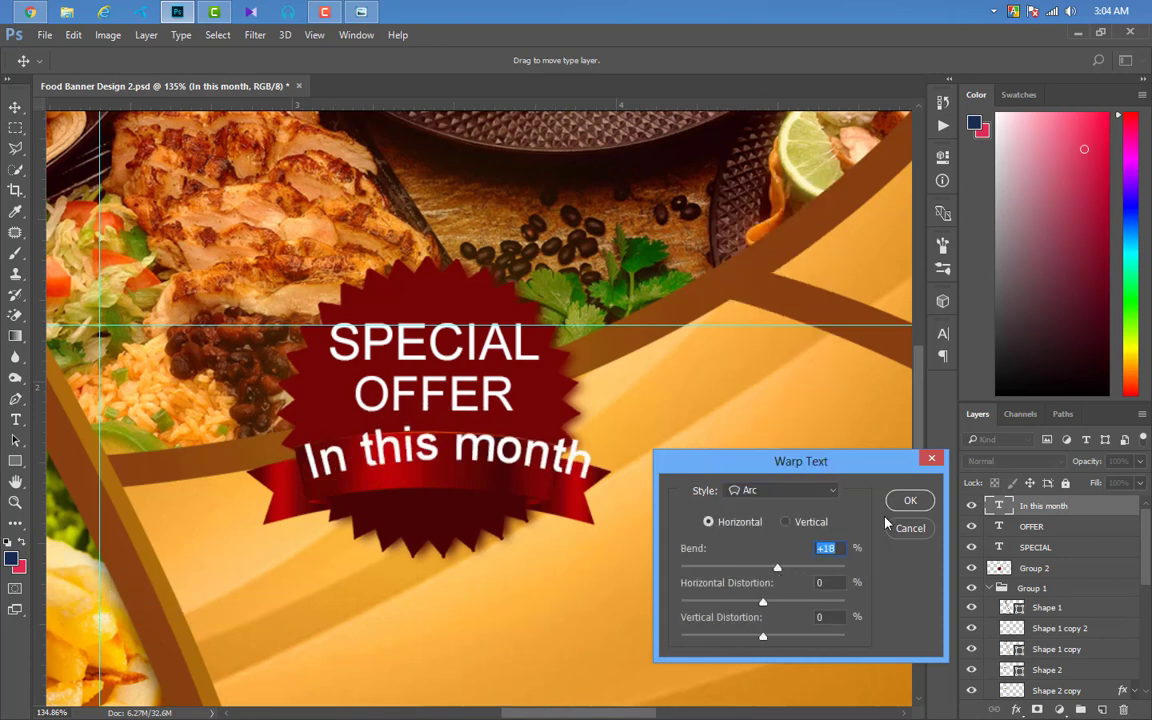
pyautogui.click(910, 500)
# Step: Scale 'In this month' down to about 80% and settle it onto the ribbon
pyautogui.hotkey('ctrl', 't')
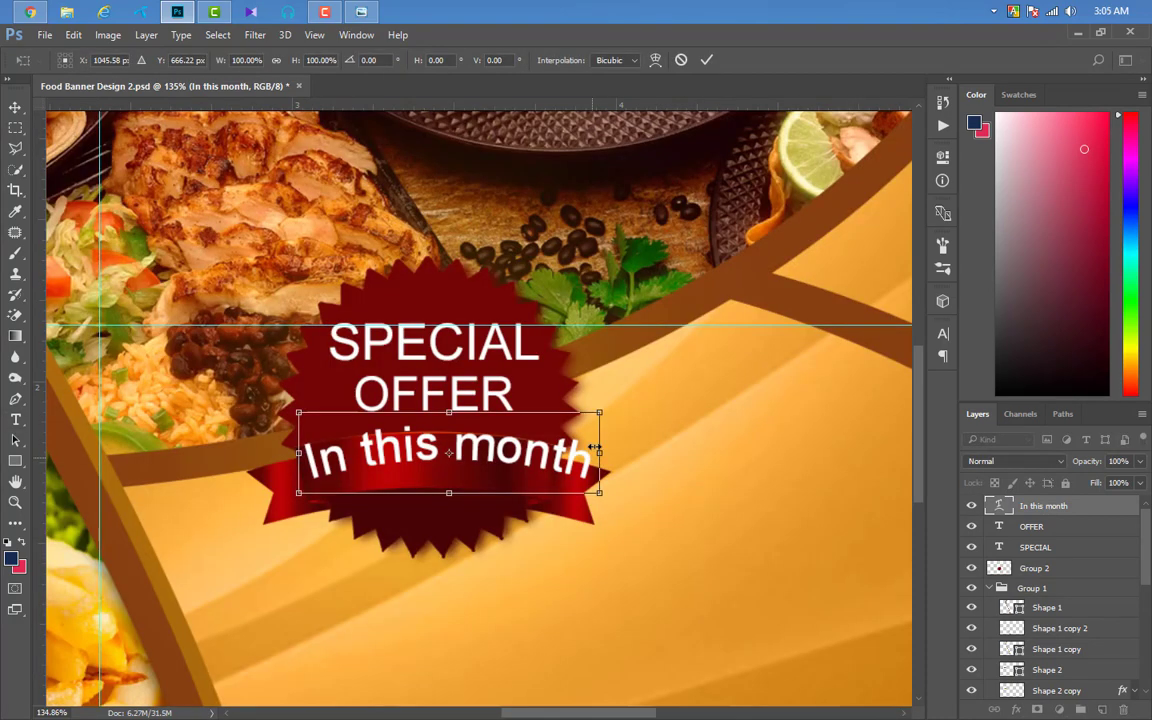
pyautogui.moveTo(600, 412); pyautogui.dragTo(519, 472)
pyautogui.scroll(1, 582, 447)
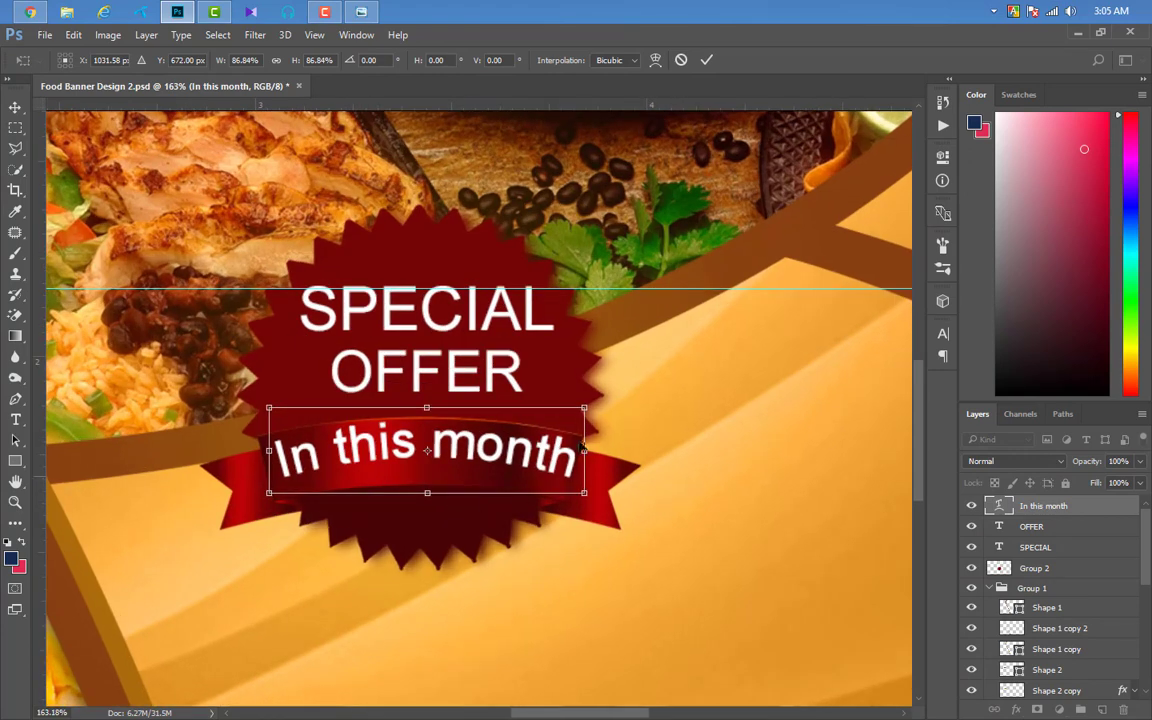
pyautogui.moveTo(584, 408); pyautogui.dragTo(561, 413)
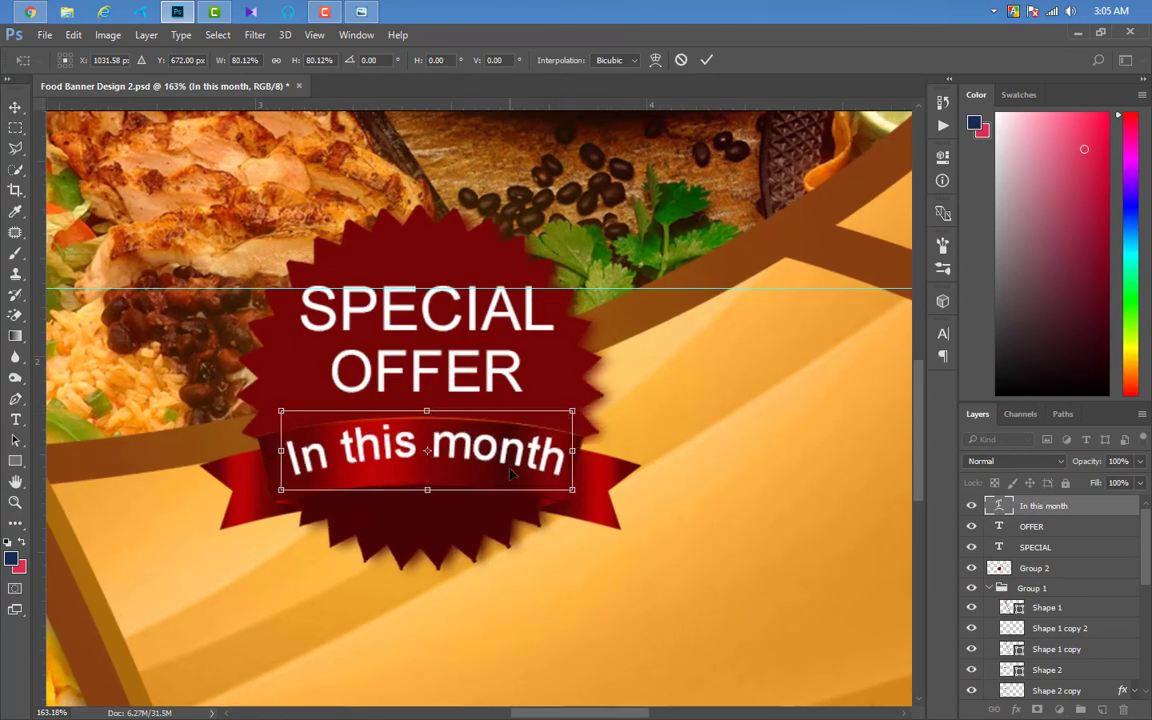
pyautogui.moveTo(500, 482); pyautogui.dragTo(503, 488)
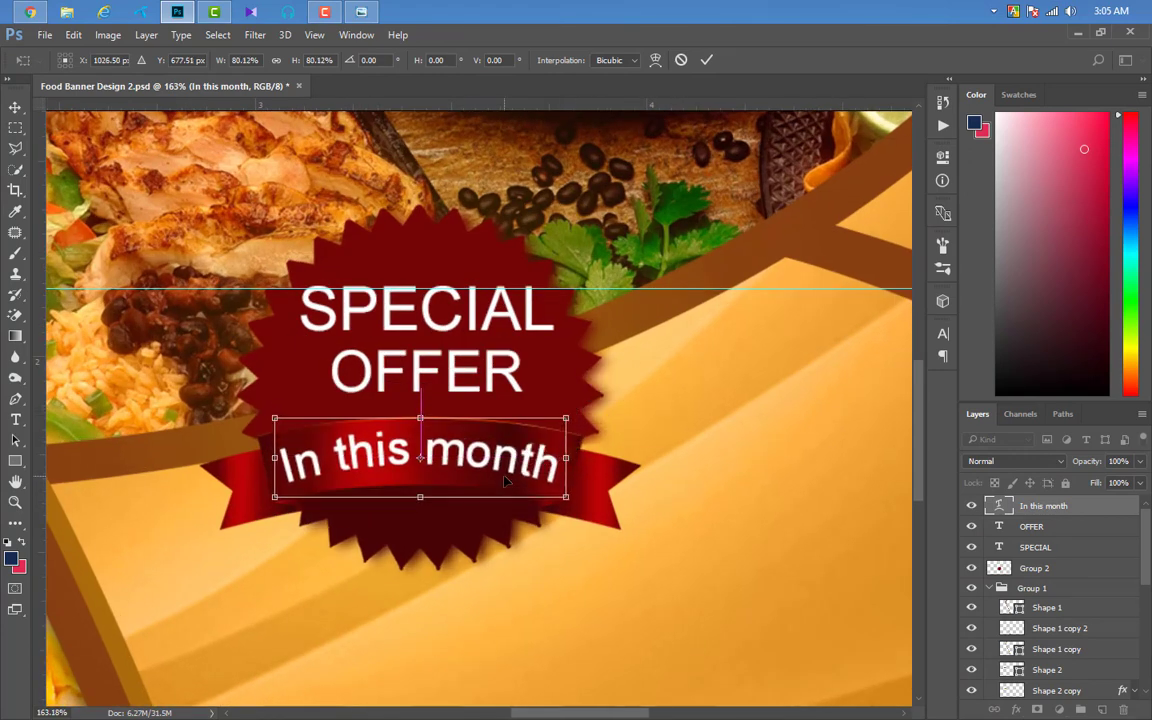
pyautogui.click(709, 61)
# Step: Flatten the arc warp bend to +12
pyautogui.click(586, 66)
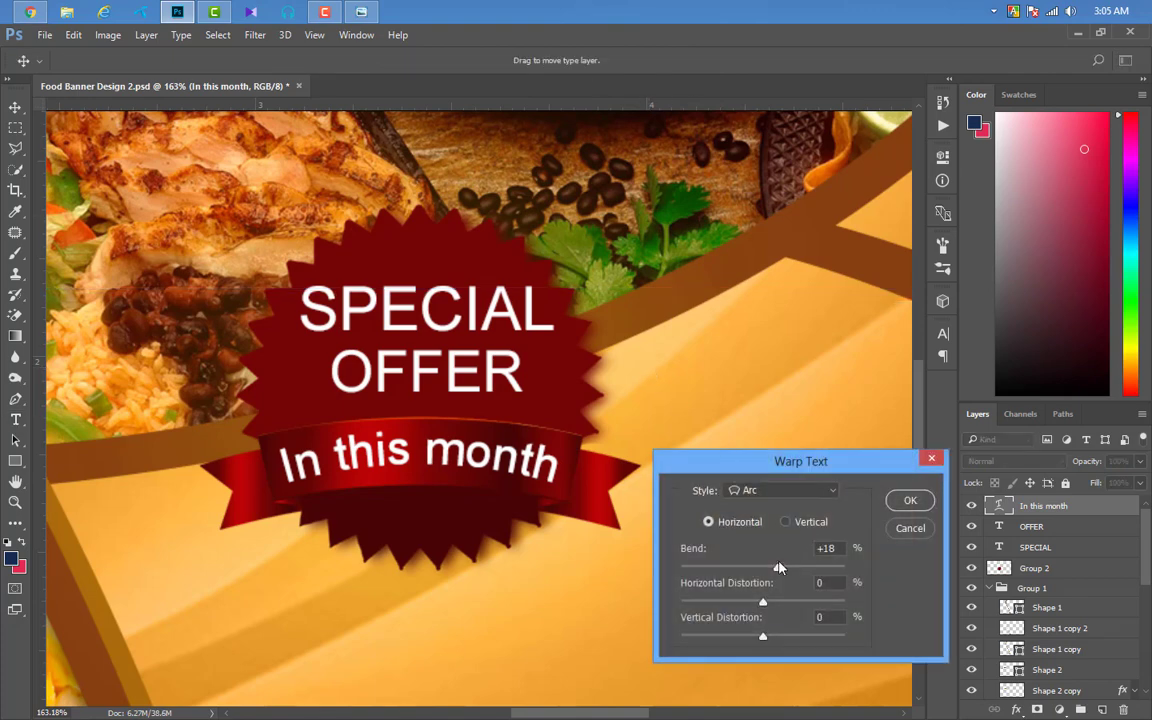
pyautogui.moveTo(779, 568); pyautogui.dragTo(772, 568)
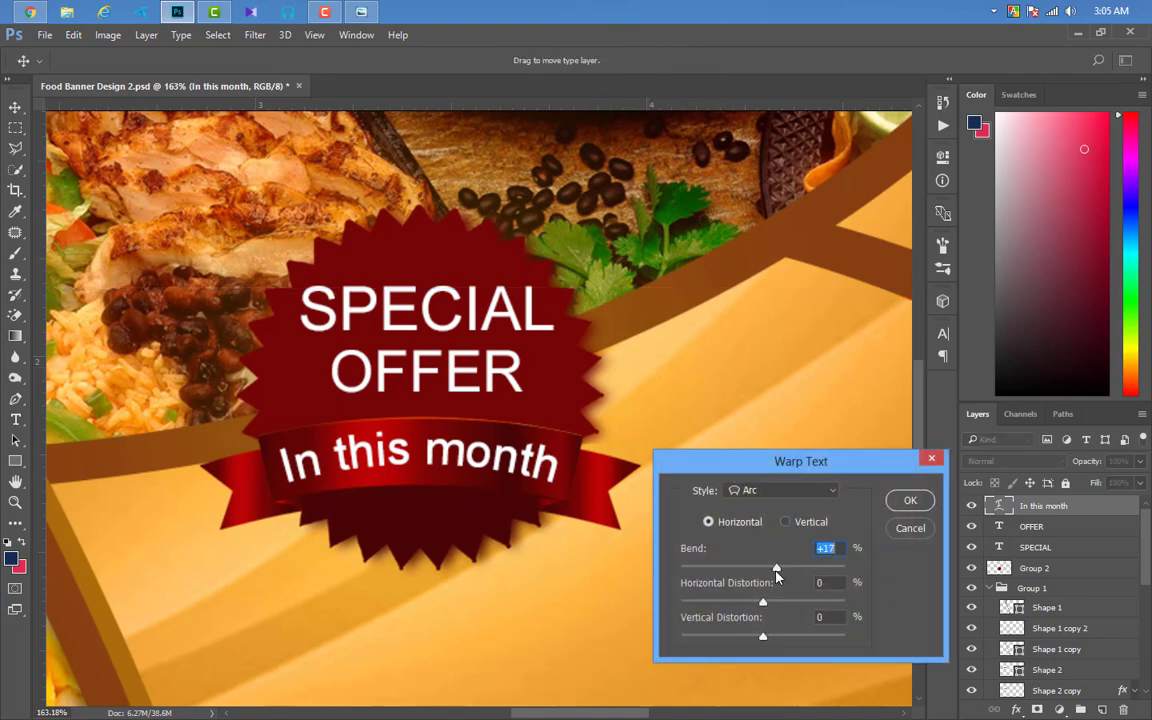
pyautogui.click(909, 501)
# Step: Colour the 'In this month' text bright yellow (#fcff00)
pyautogui.click(289, 462)
pyautogui.hotkey('ctrl', 'a')
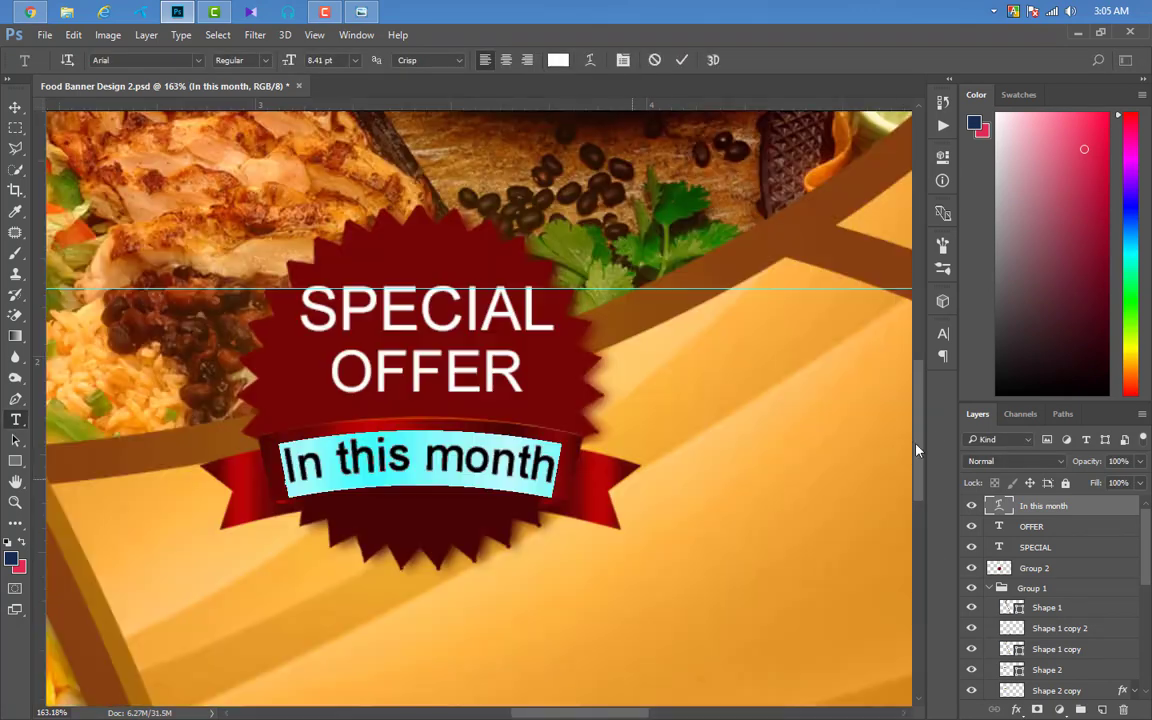
pyautogui.click(942, 334)
pyautogui.click(888, 440)
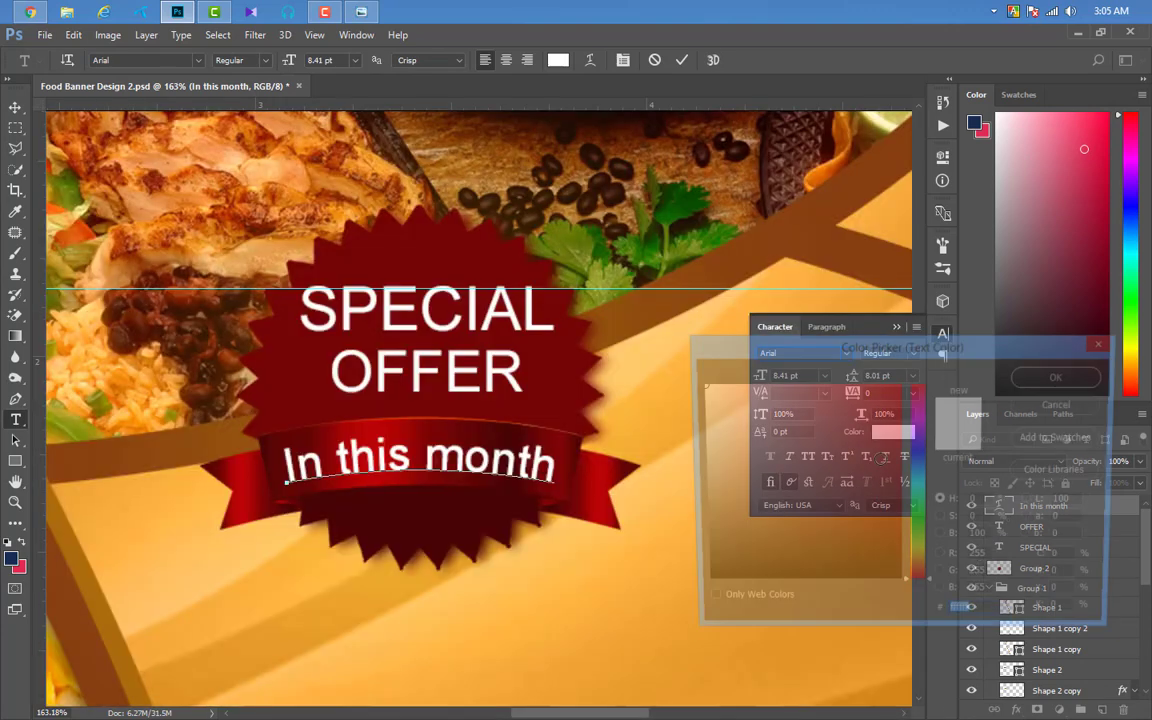
pyautogui.moveTo(918, 560); pyautogui.dragTo(918, 553)
pyautogui.click(898, 387)
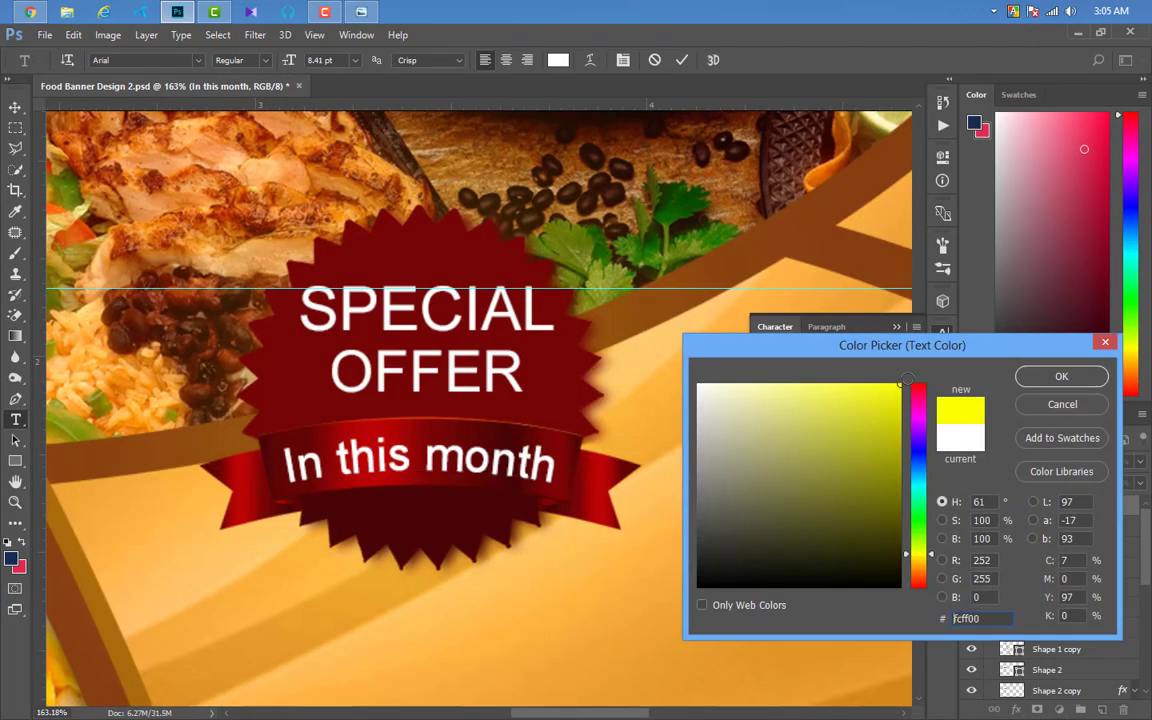
pyautogui.click(1061, 376)
pyautogui.click(682, 60)
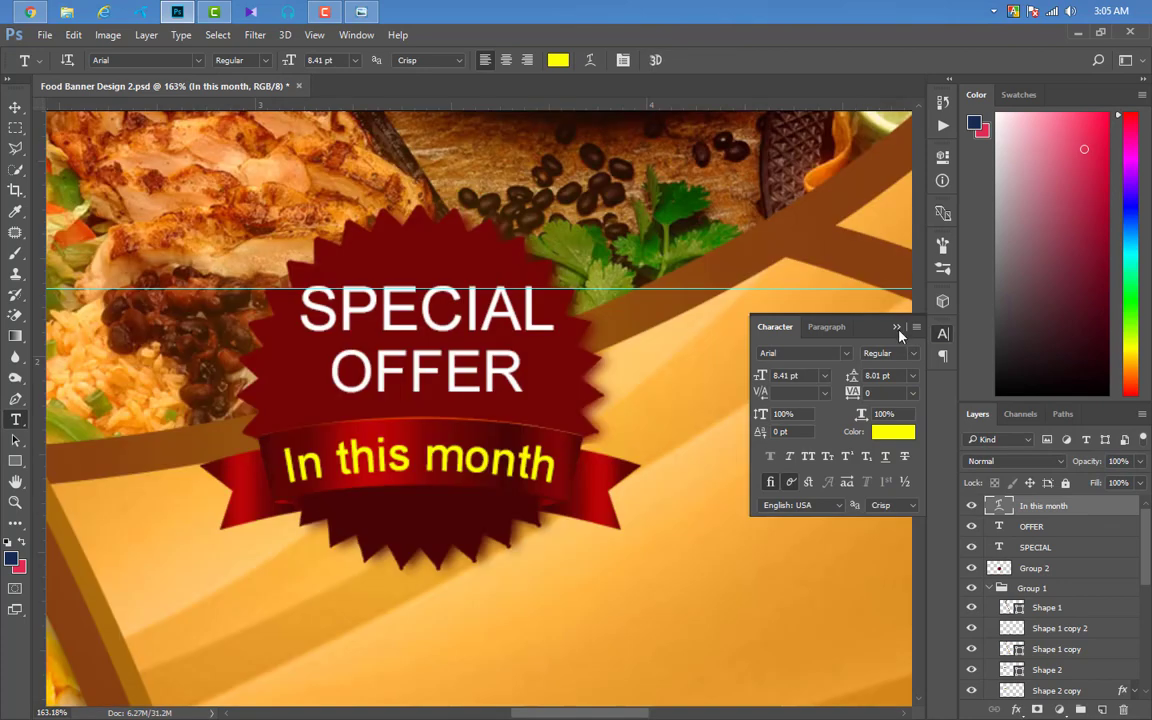
pyautogui.click(896, 327)
# Step: Add a '20$' price line below the ribbon and make it Bold
pyautogui.click(380, 522)
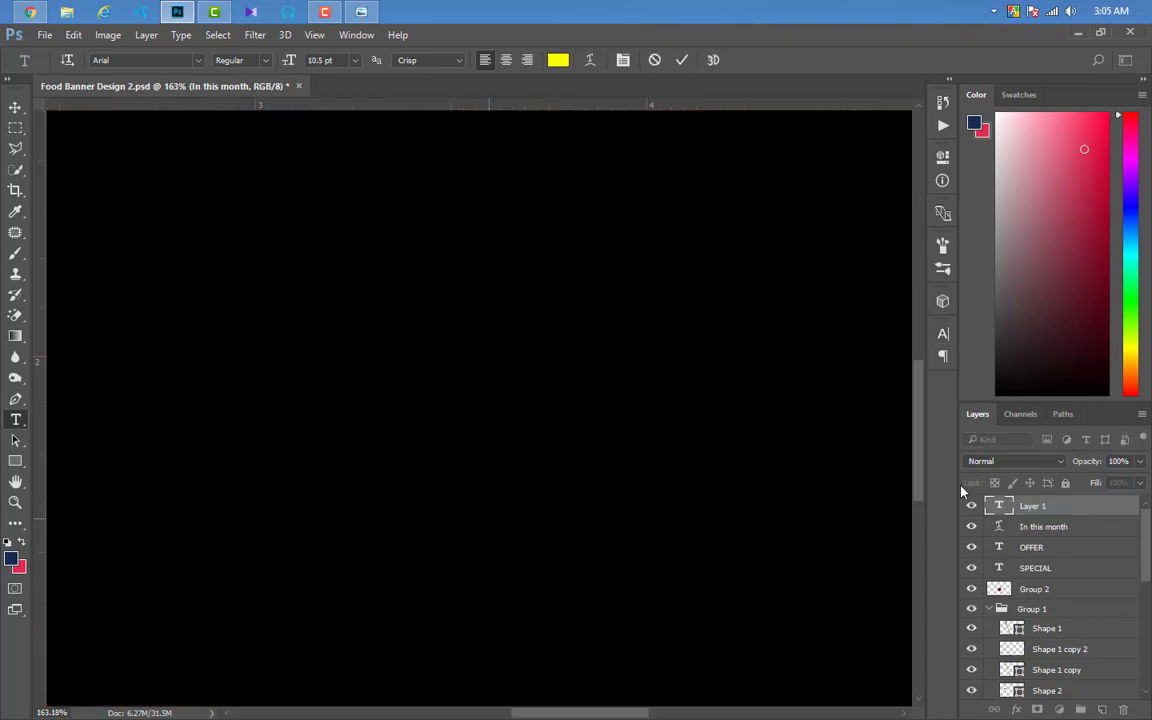
pyautogui.write('20')
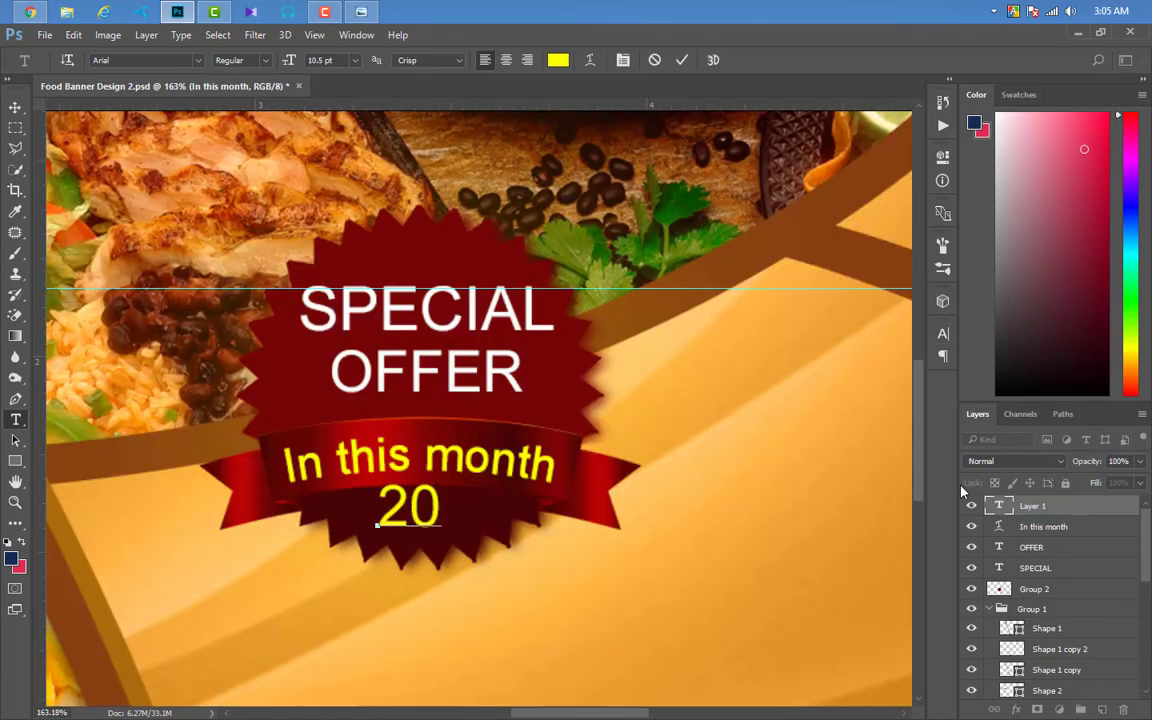
pyautogui.write('$')
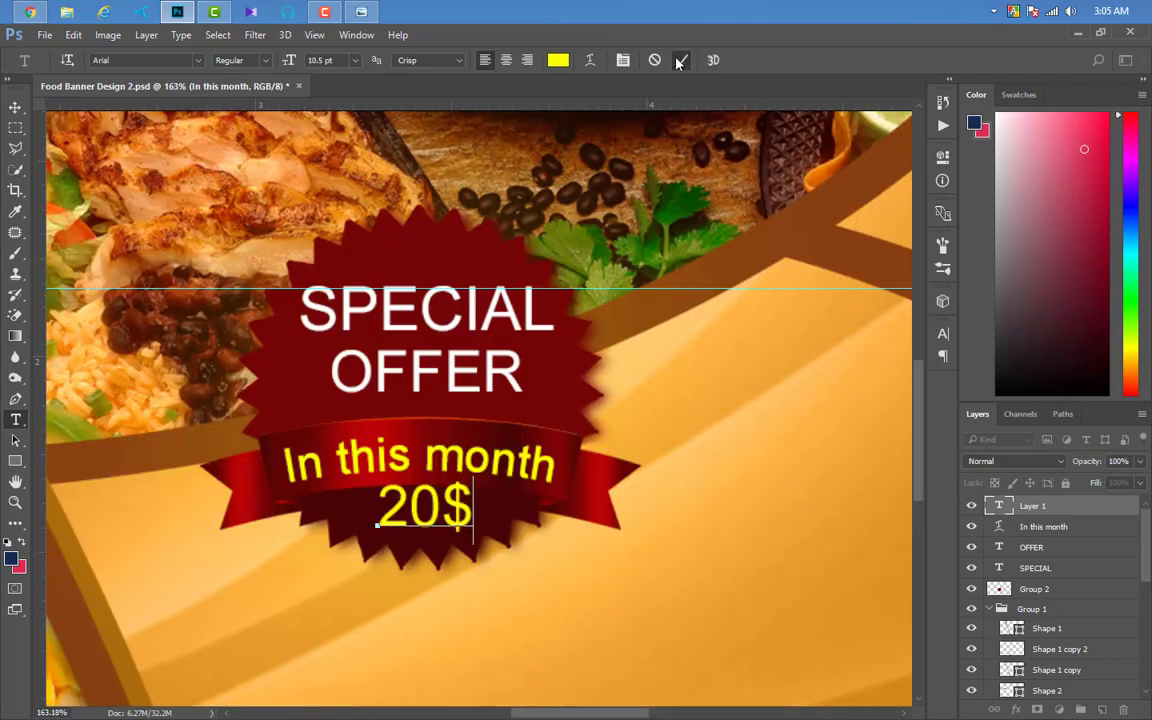
pyautogui.click(681, 60)
pyautogui.moveTo(378, 505); pyautogui.dragTo(473, 505)
pyautogui.click(942, 333)
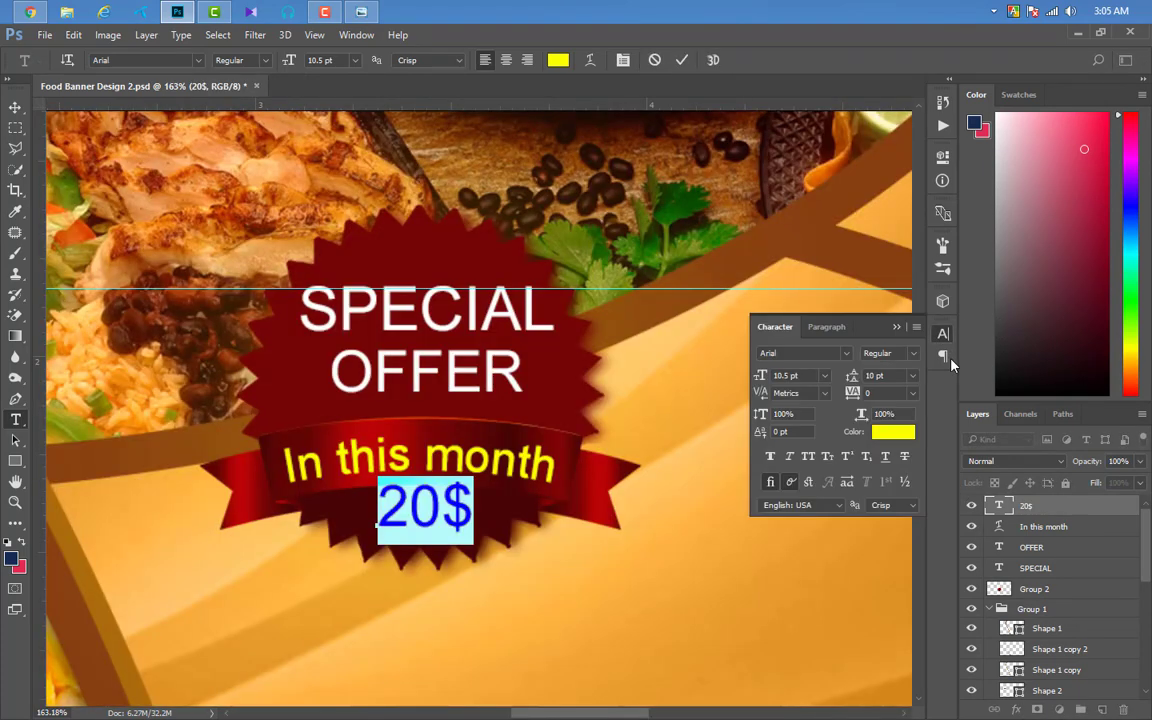
pyautogui.click(912, 353)
pyautogui.click(880, 411)
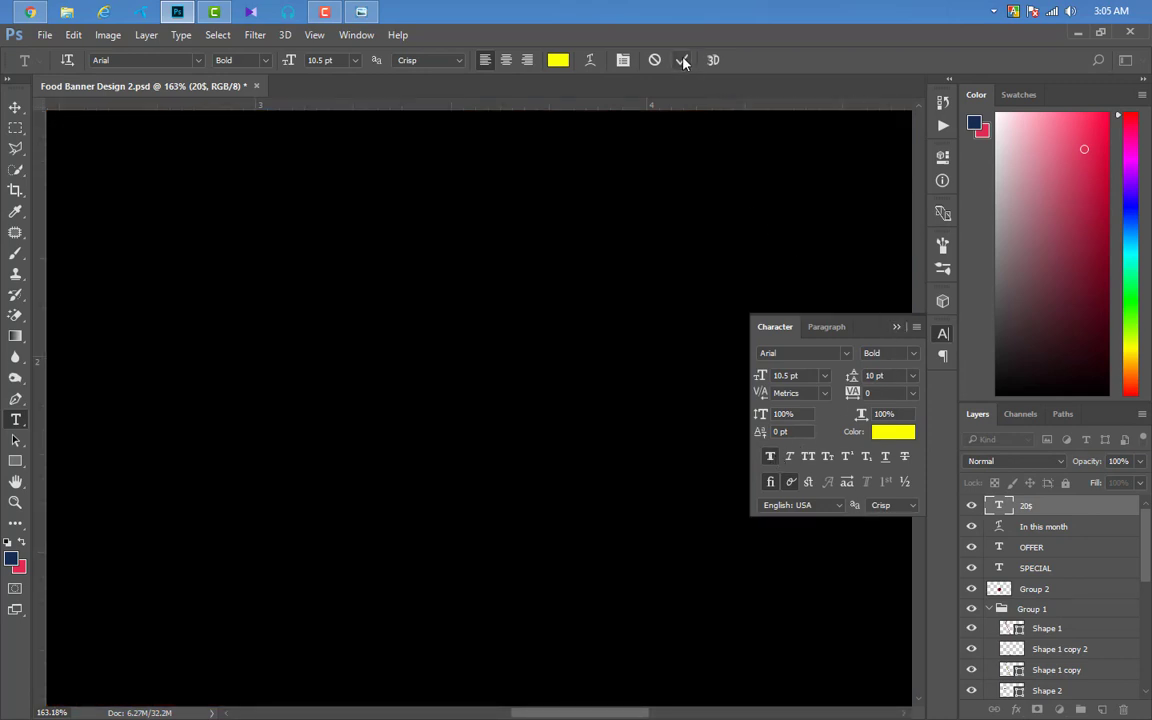
pyautogui.click(681, 60)
# Step: Turn the 20 digits white, leaving the $ sign yellow
pyautogui.moveTo(446, 510); pyautogui.dragTo(378, 510)
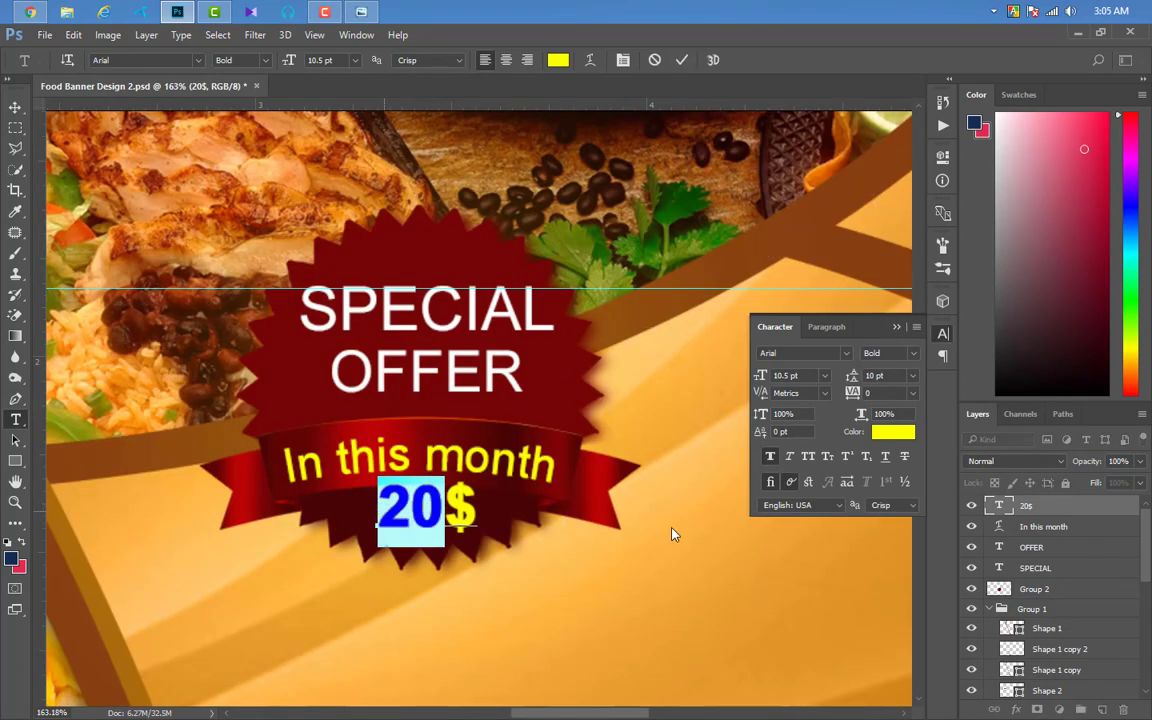
pyautogui.click(912, 433)
pyautogui.click(736, 384)
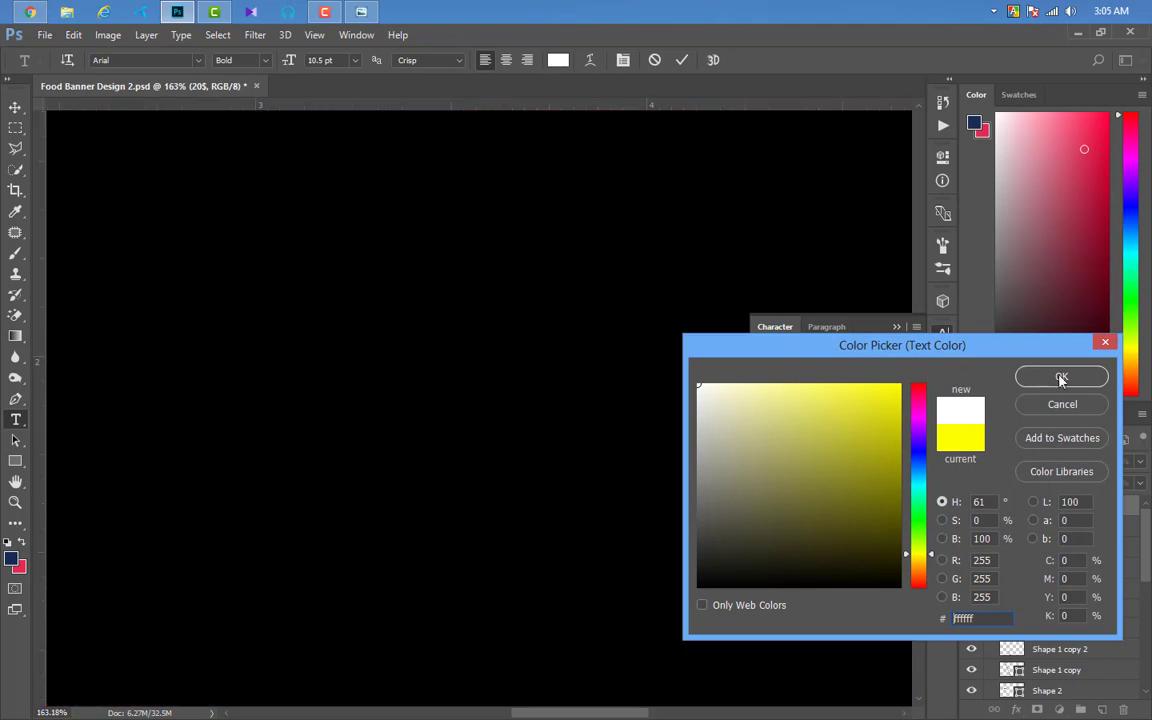
pyautogui.click(1066, 375)
pyautogui.click(681, 60)
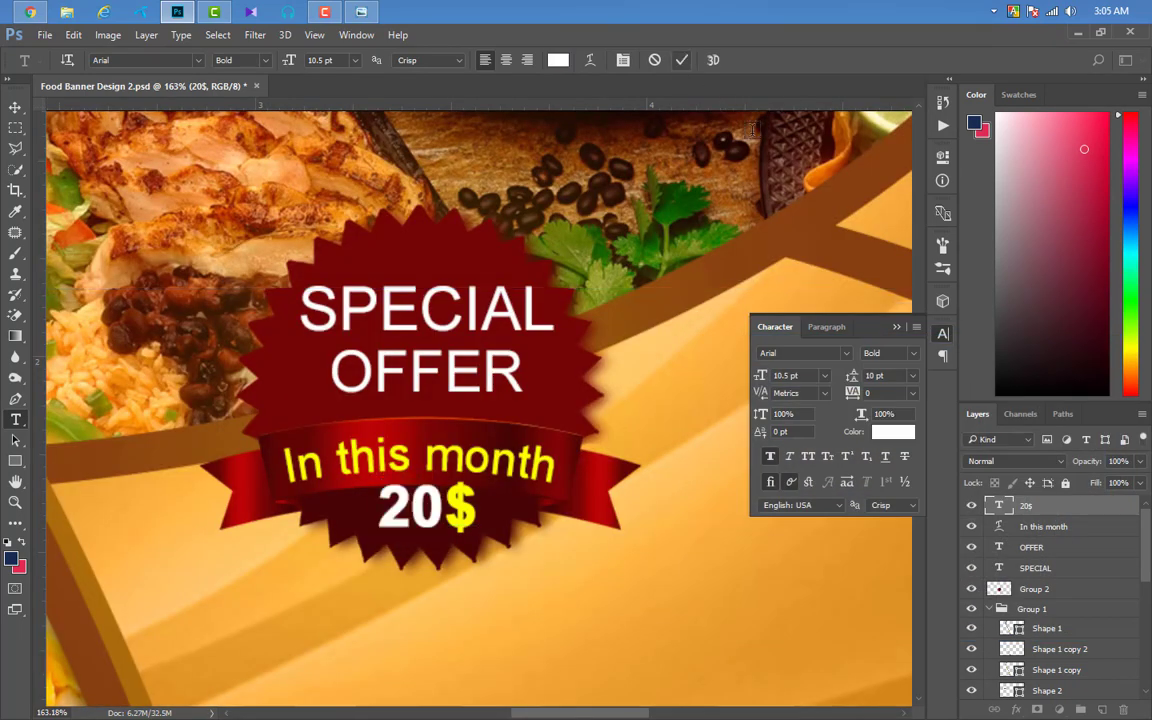
pyautogui.click(897, 326)
pyautogui.click(15, 107)
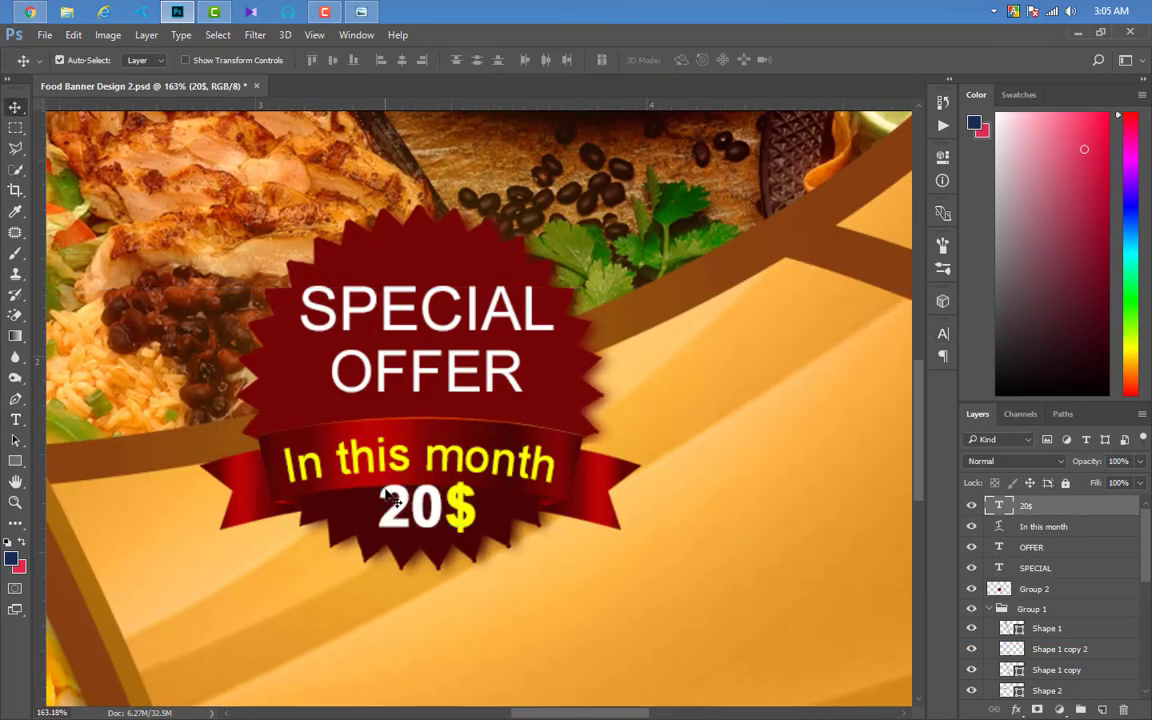
# Step: Nudge the 20$ price into place and begin a Pen shape tracing up the right brown curve
pyautogui.moveTo(420, 533); pyautogui.dragTo(423, 535)
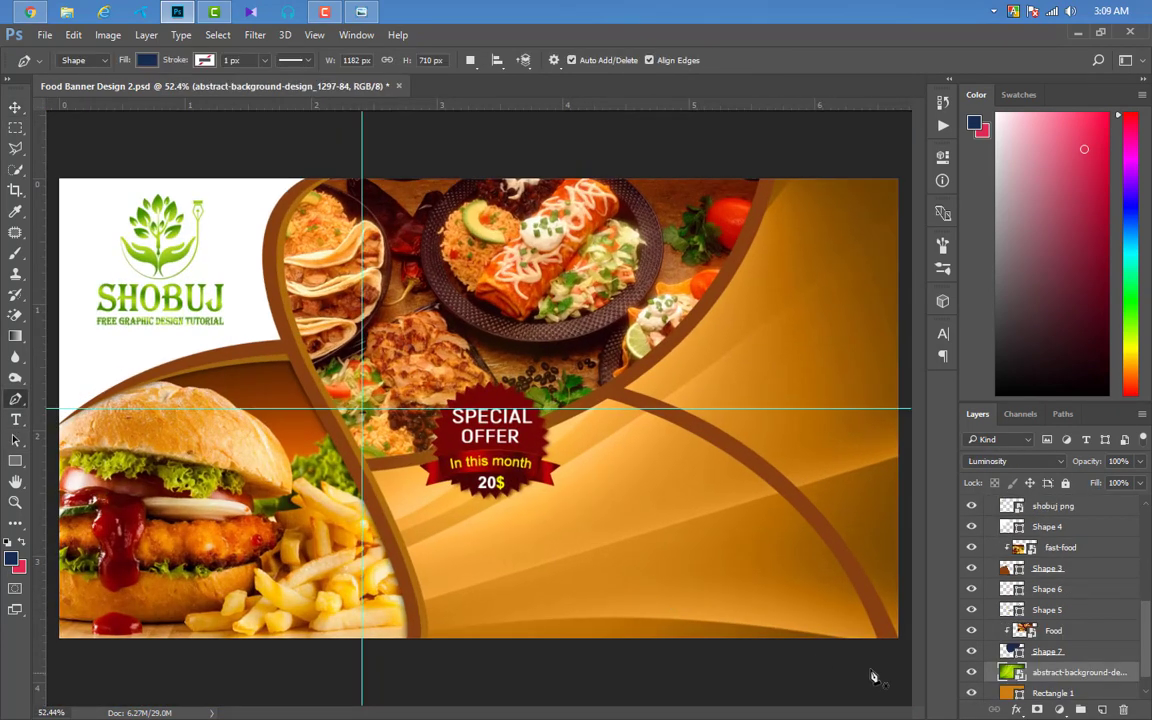
pyautogui.click(892, 647)
pyautogui.click(855, 571)
pyautogui.click(803, 501)
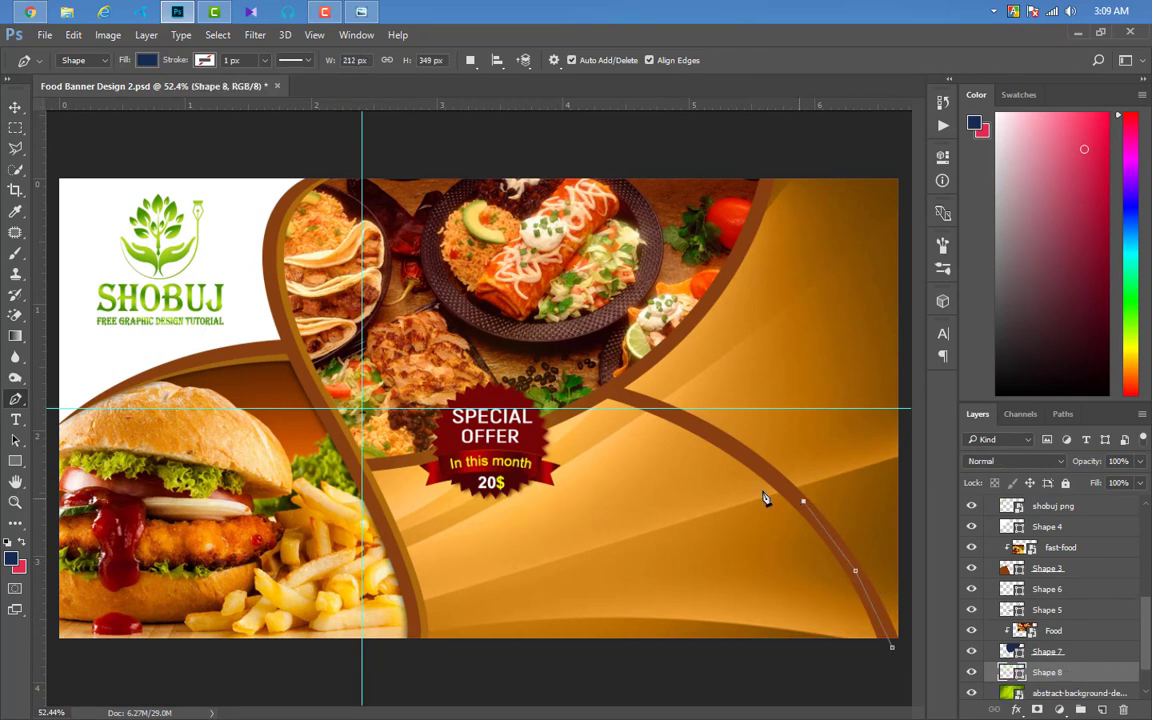
pyautogui.click(735, 448)
pyautogui.click(673, 409)
pyautogui.click(637, 399)
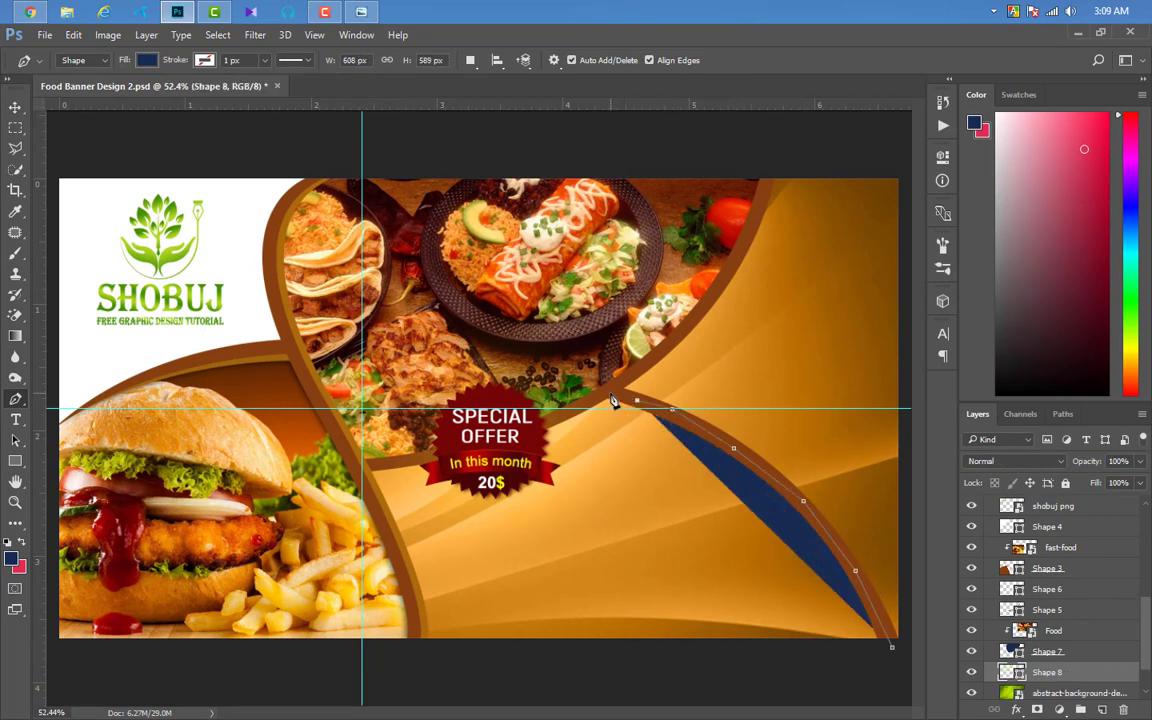
pyautogui.click(545, 362)
pyautogui.click(475, 384)
# Step: Trace the shape down the left brown curve to the banner bottom and close it
pyautogui.click(420, 400)
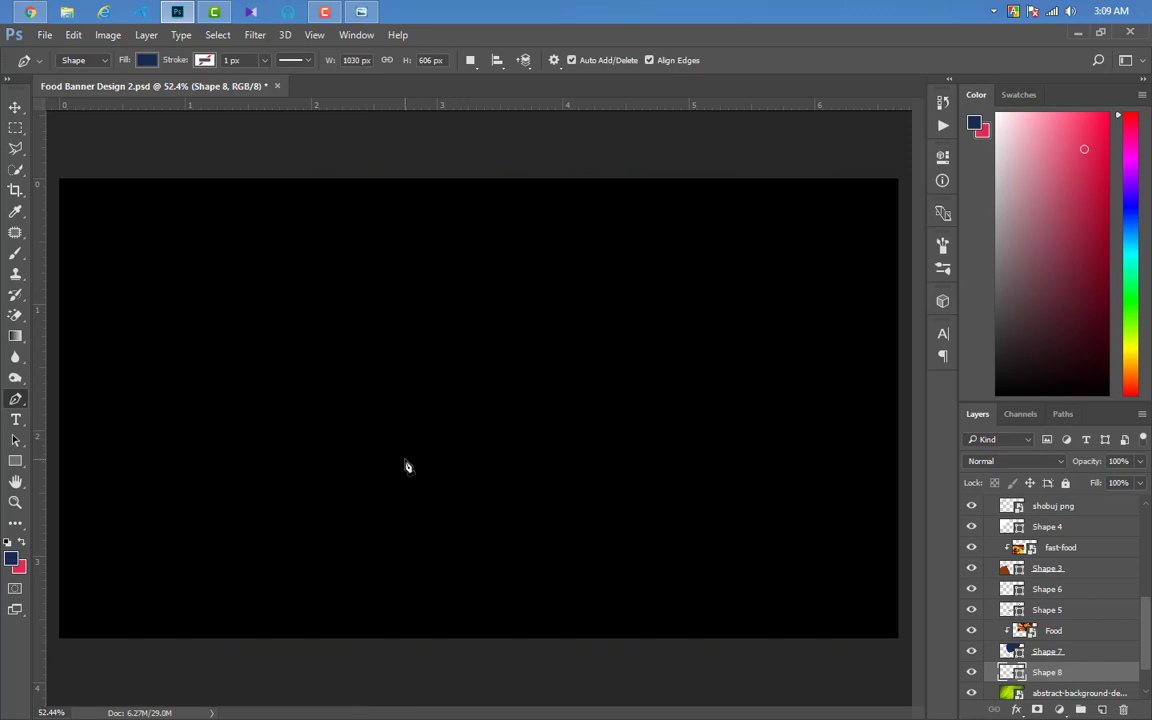
pyautogui.click(404, 462)
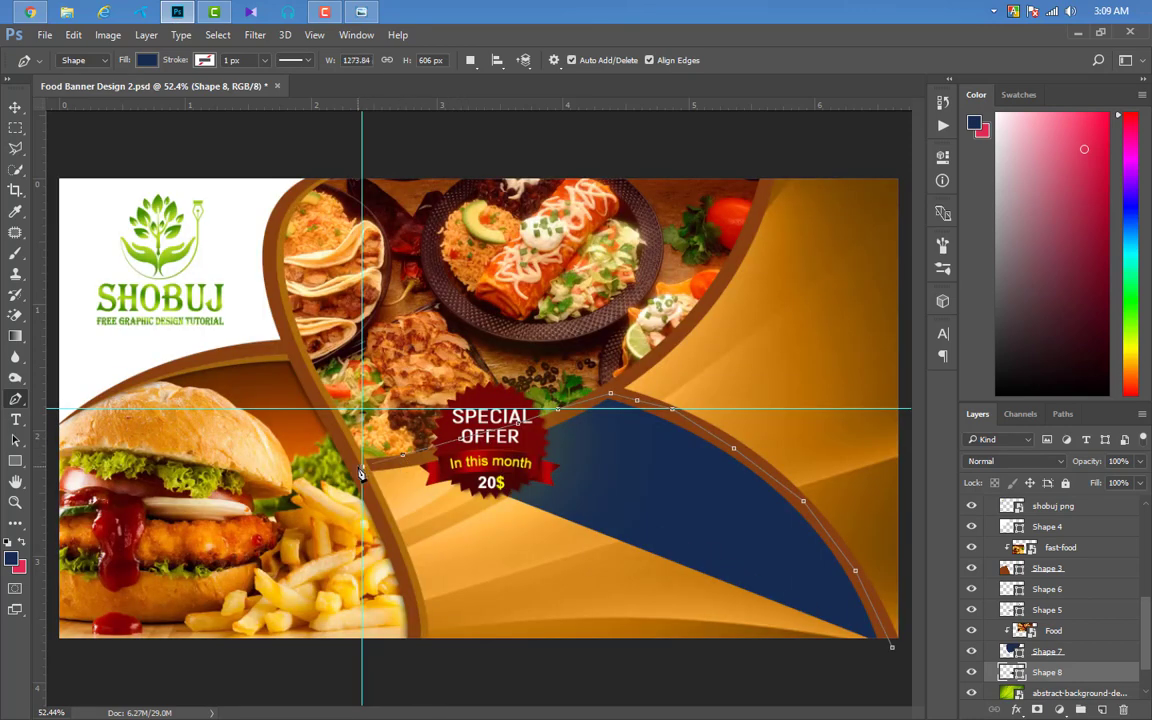
pyautogui.click(364, 466)
pyautogui.click(387, 531)
pyautogui.click(408, 582)
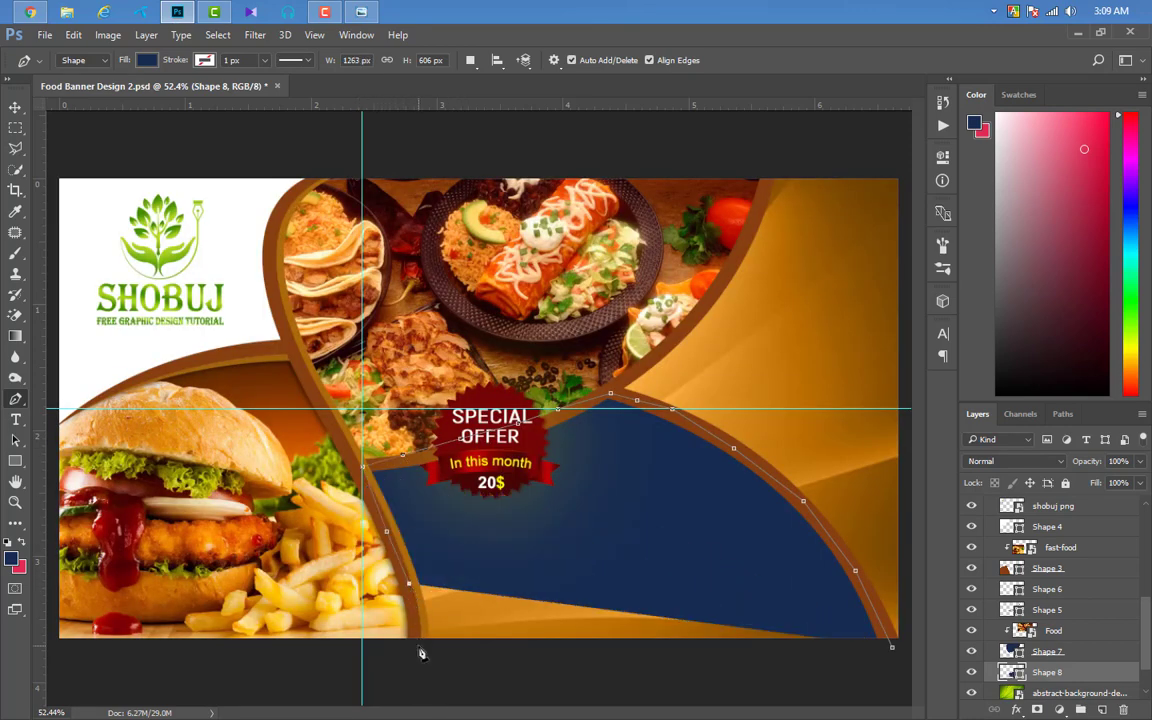
pyautogui.click(418, 646)
pyautogui.click(892, 648)
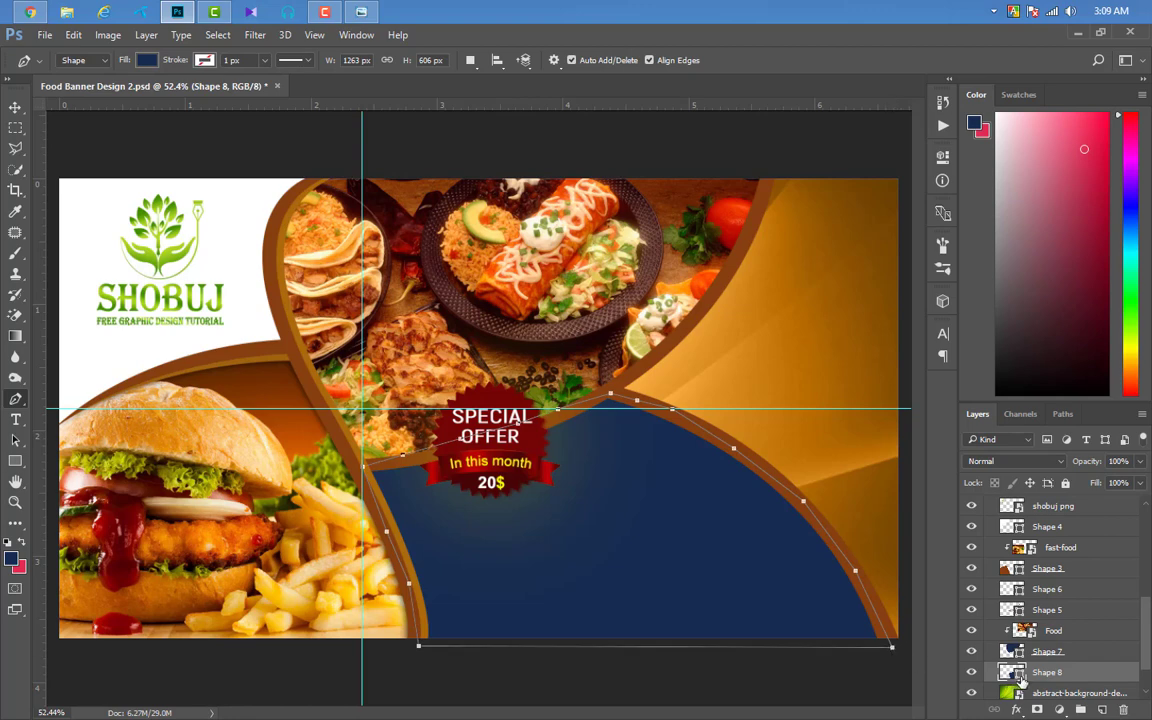
# Step: Fill the new shape with a dark red sampled from the banner
pyautogui.doubleClick(1019, 678)
pyautogui.click(274, 388)
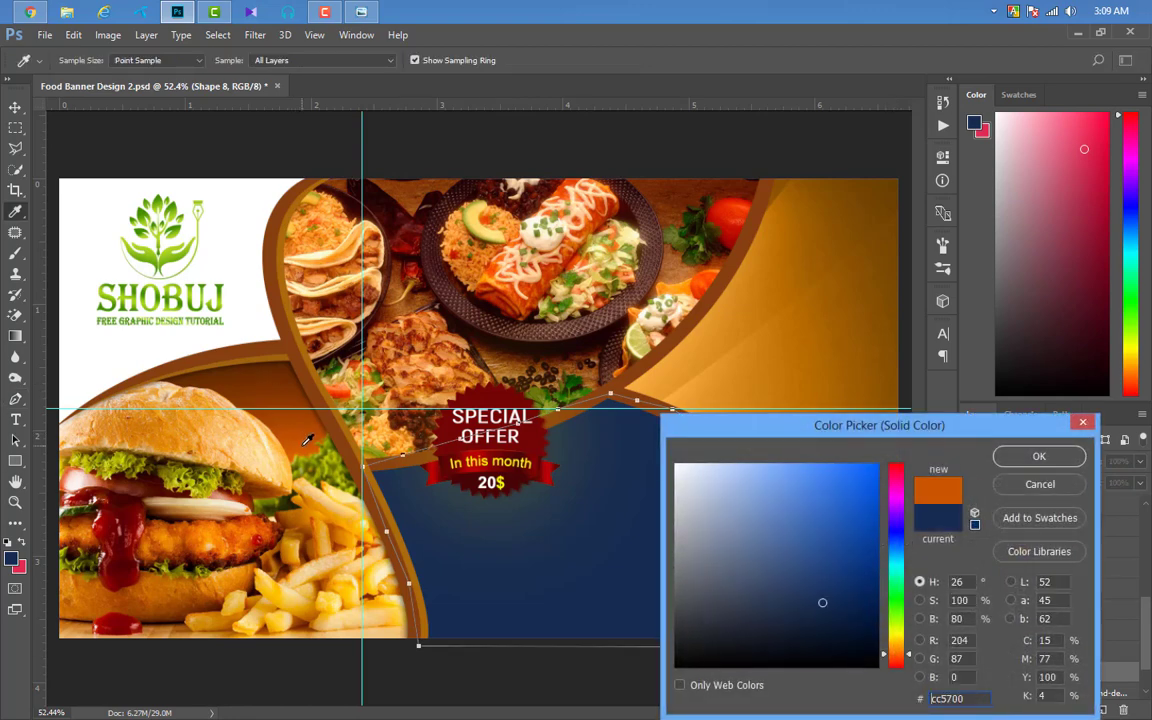
pyautogui.click(1039, 456)
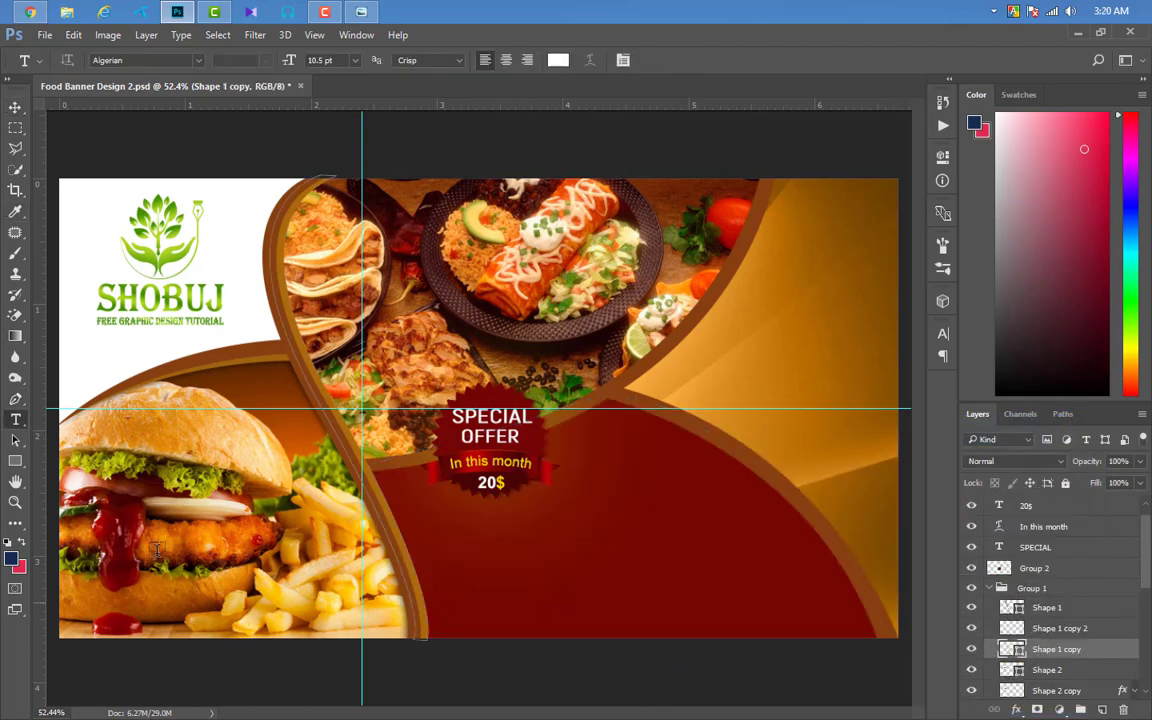
# Step: Type '5 STAT' as a white text line on the dark red panel
pyautogui.click(585, 456)
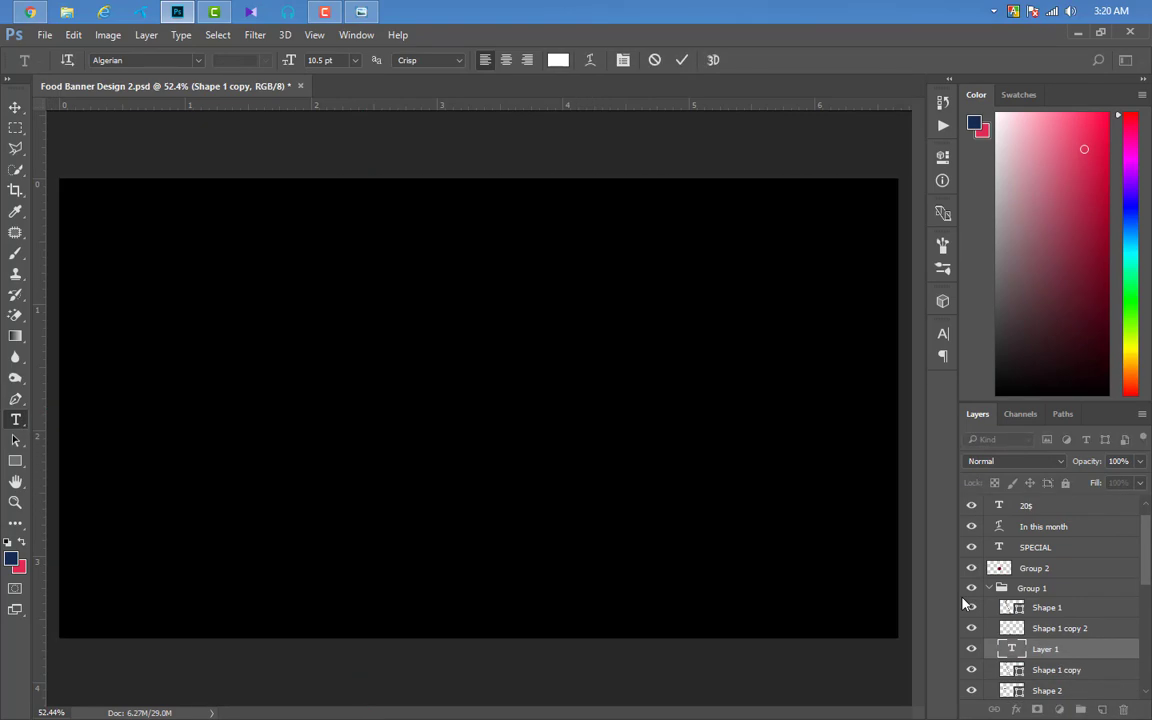
pyautogui.write('5 STAT')
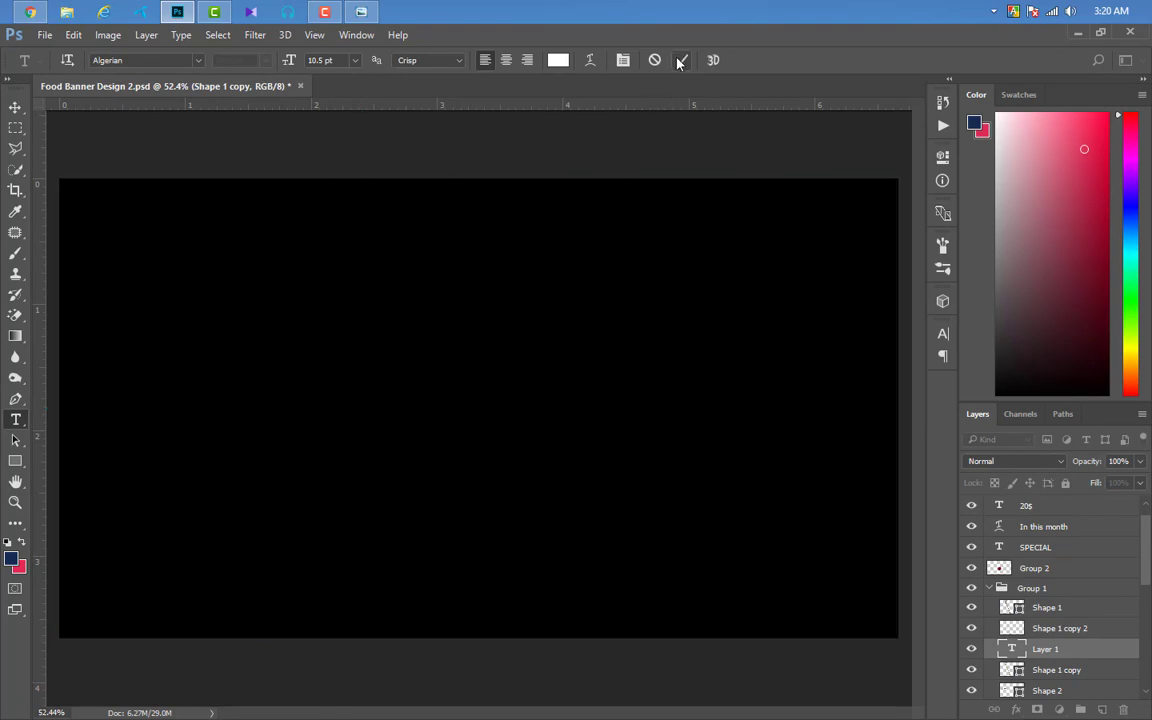
pyautogui.click(681, 60)
# Step: Add 'RESTAURANT' as a second text line below 5 STAT and zoom in
pyautogui.click(583, 497)
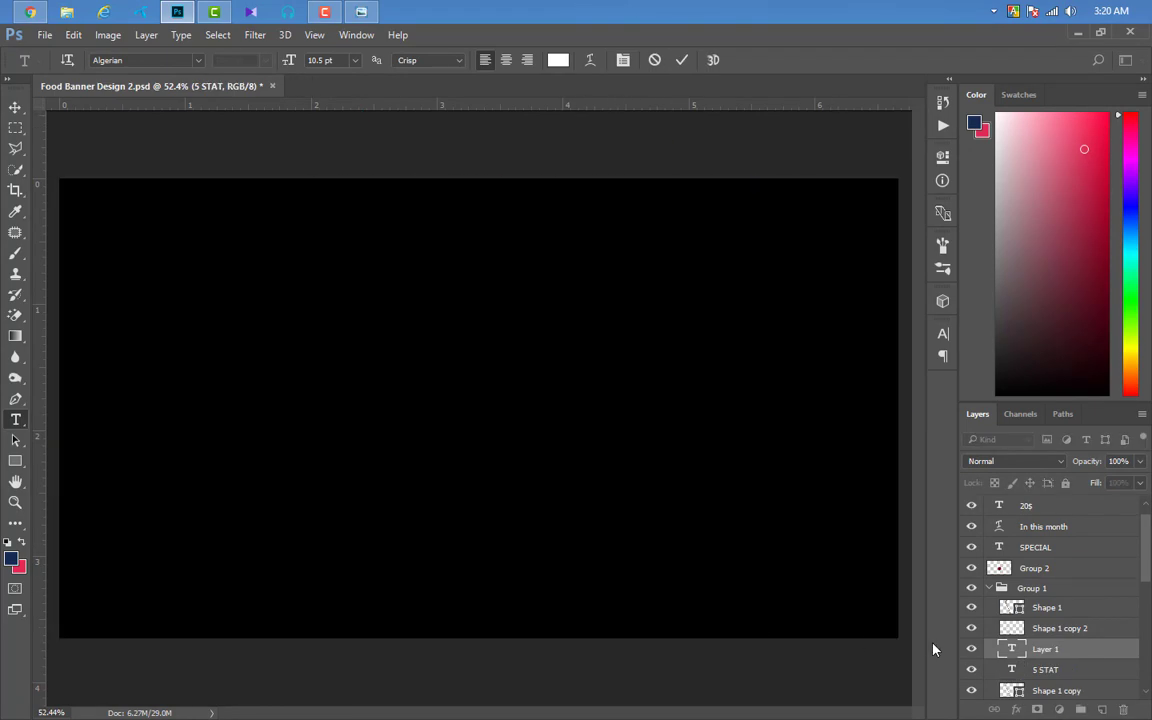
pyautogui.write('RES')
pyautogui.write('TA')
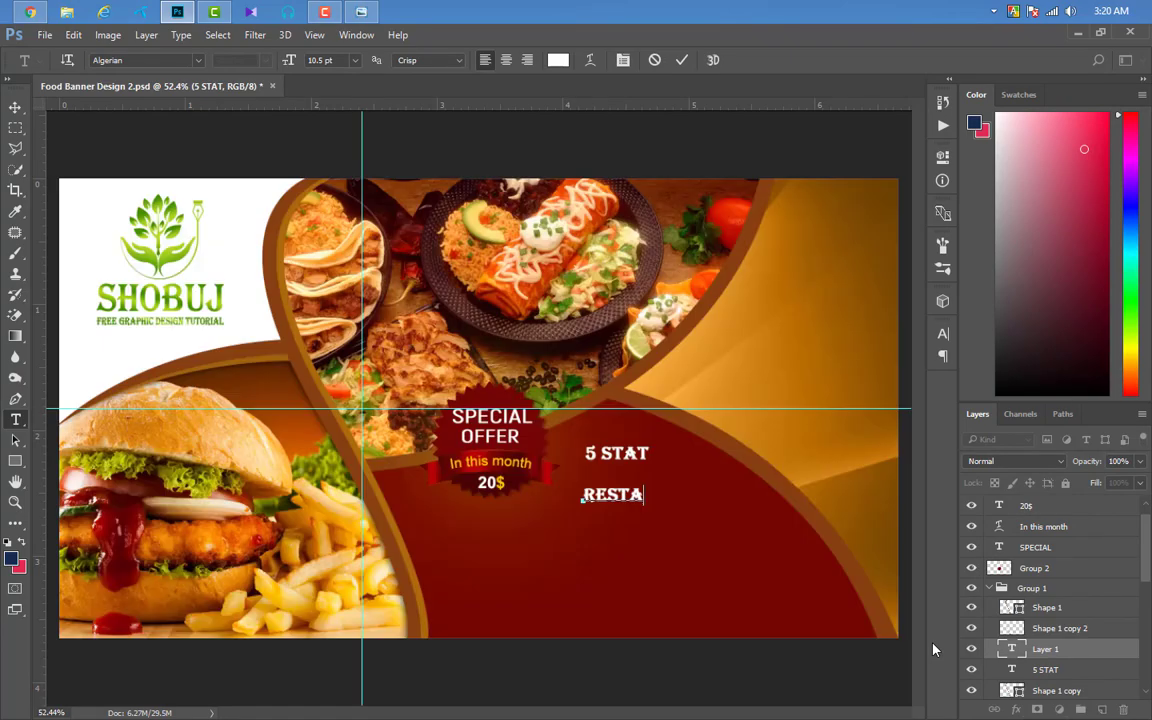
pyautogui.write('URANT')
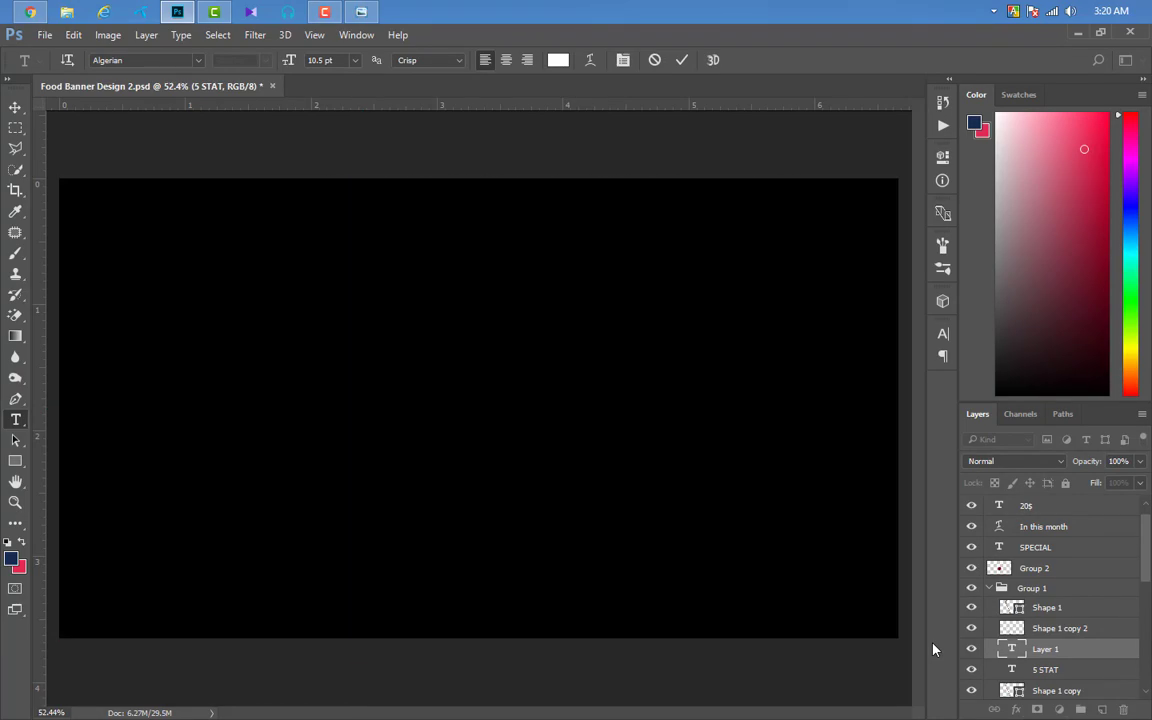
pyautogui.click(681, 60)
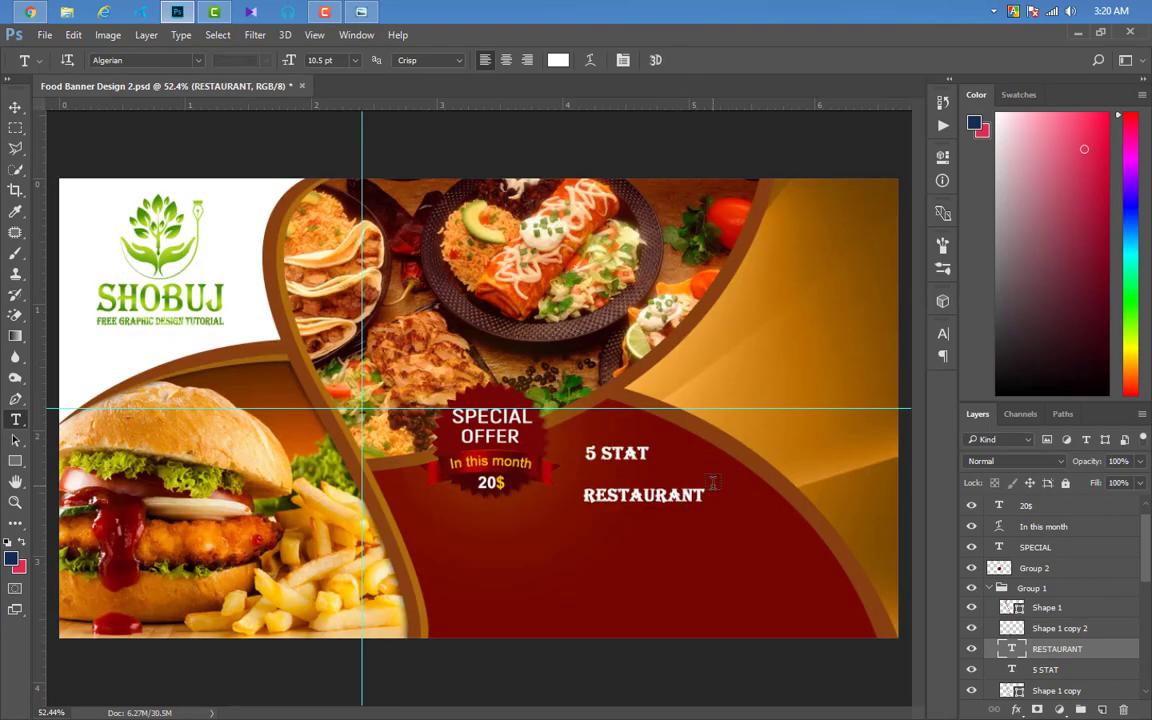
pyautogui.scroll(3, 726, 470)
pyautogui.scroll(2, 726, 470)
pyautogui.scroll(1, 726, 470)
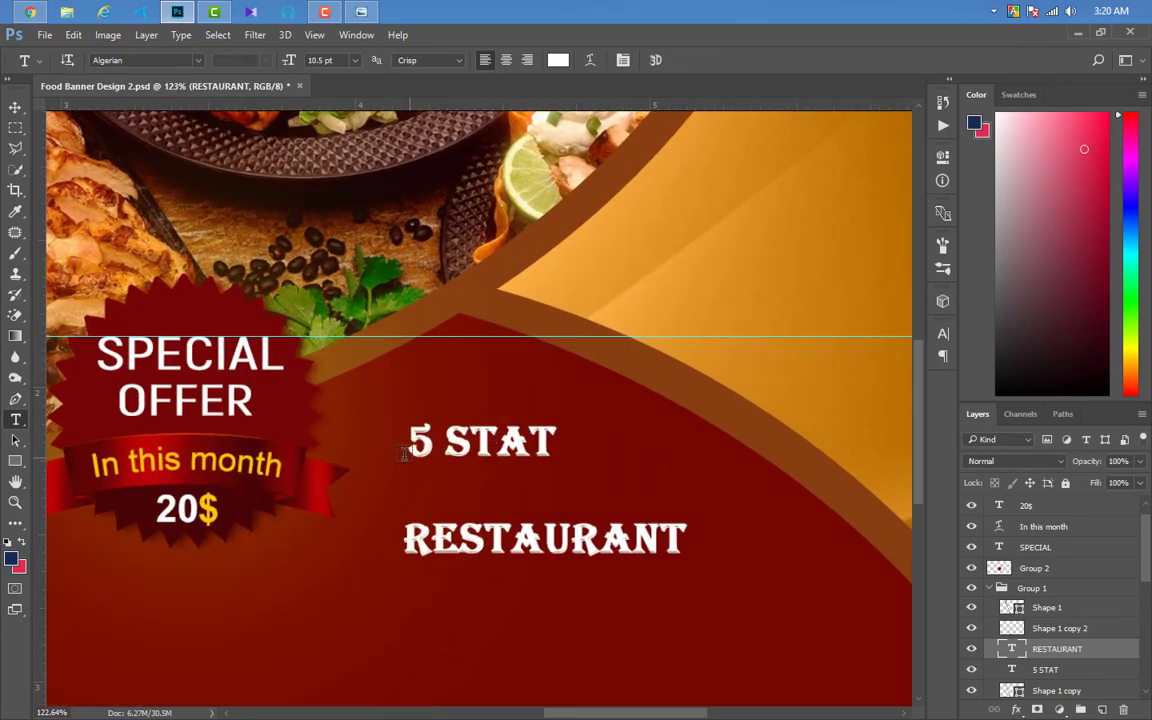
pyautogui.click(14, 108)
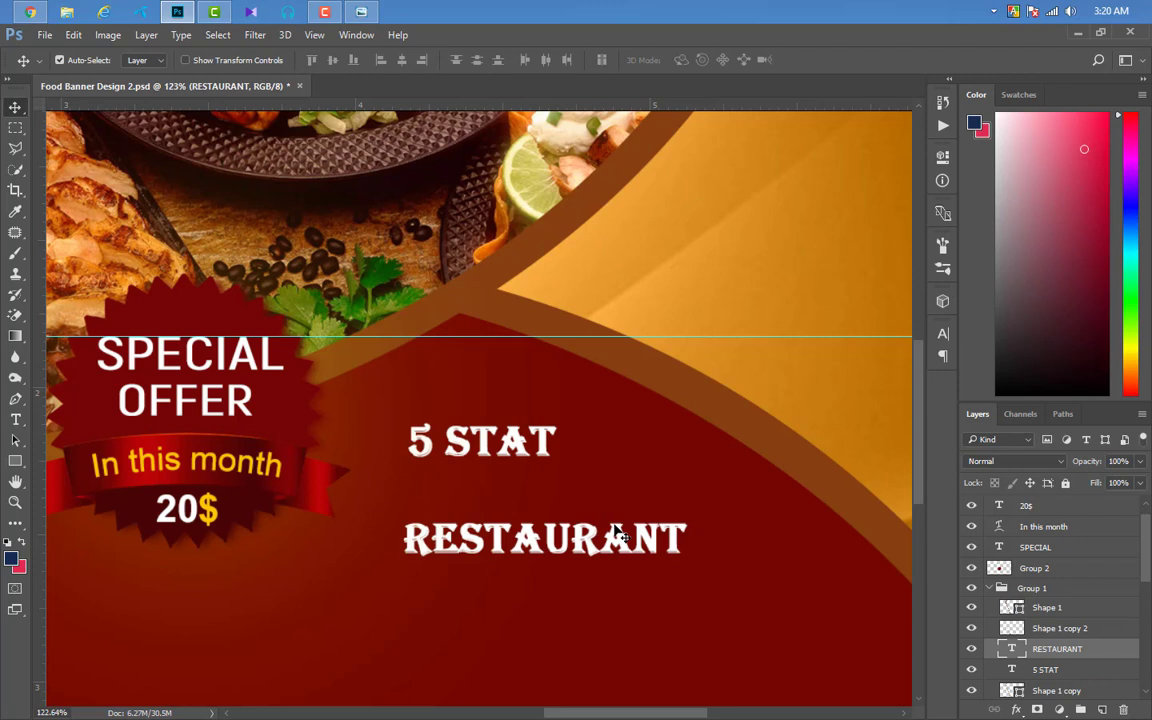
# Step: Scale 5 STAT up to about 179% and shift it slightly right
pyautogui.click(544, 457)
pyautogui.hotkey('ctrl', 't')
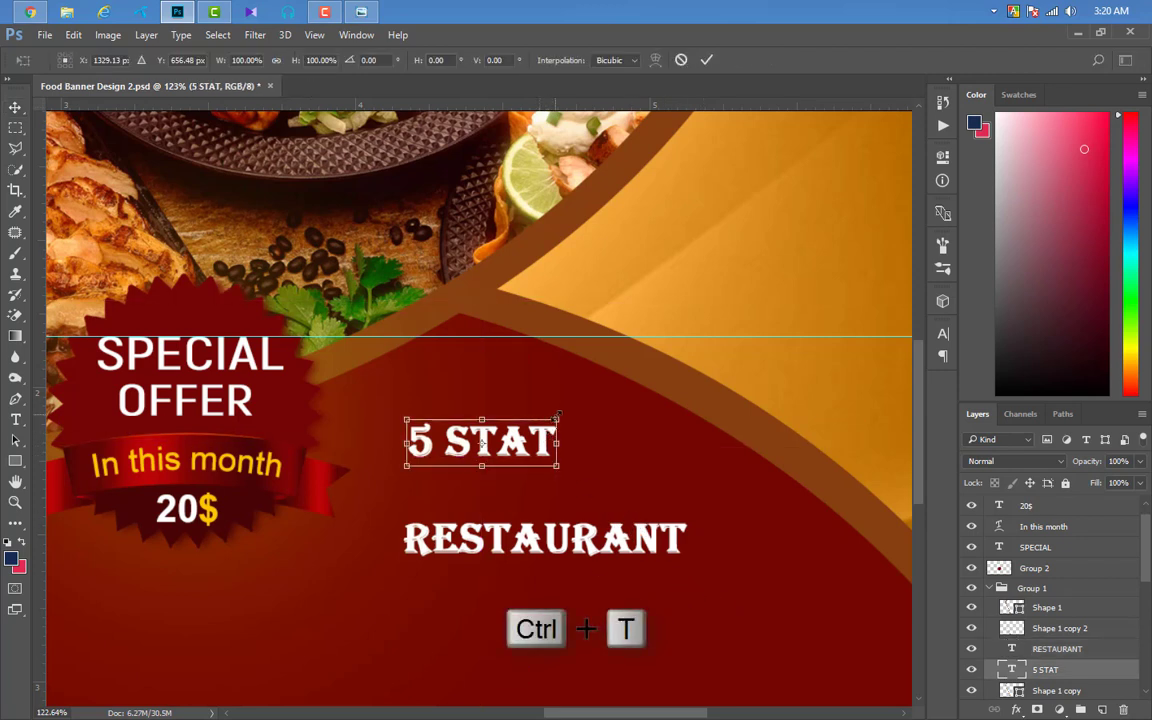
pyautogui.moveTo(557, 415); pyautogui.dragTo(615, 402)
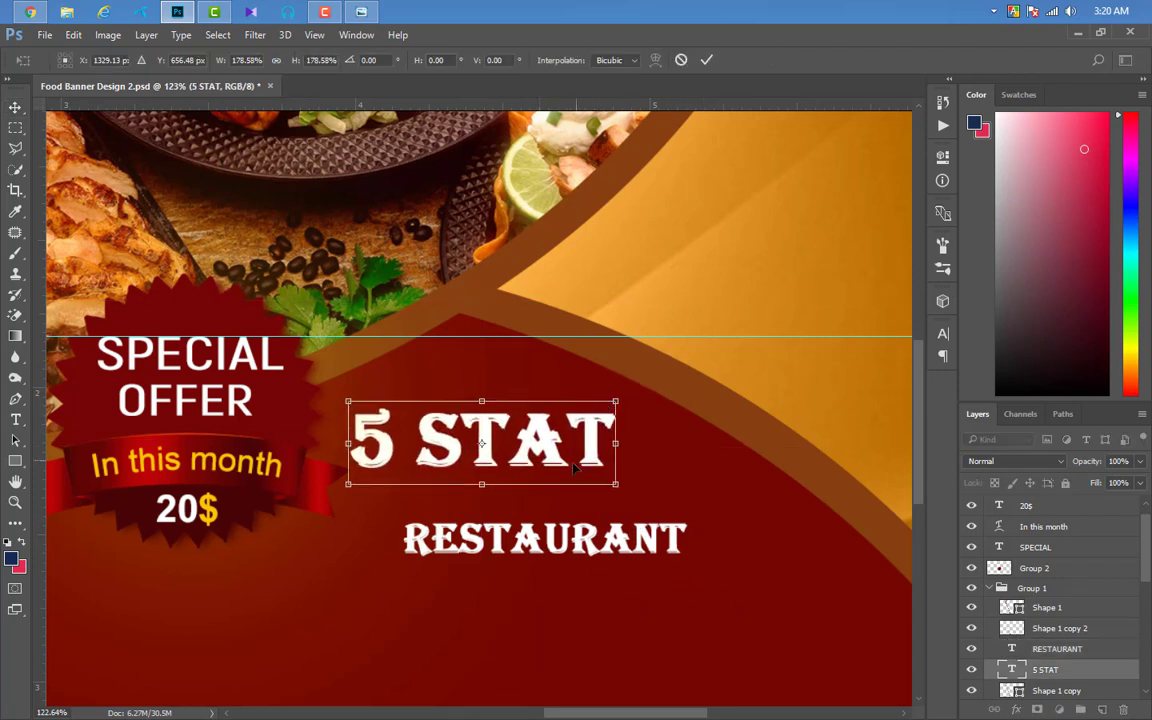
pyautogui.moveTo(515, 418); pyautogui.dragTo(550, 416)
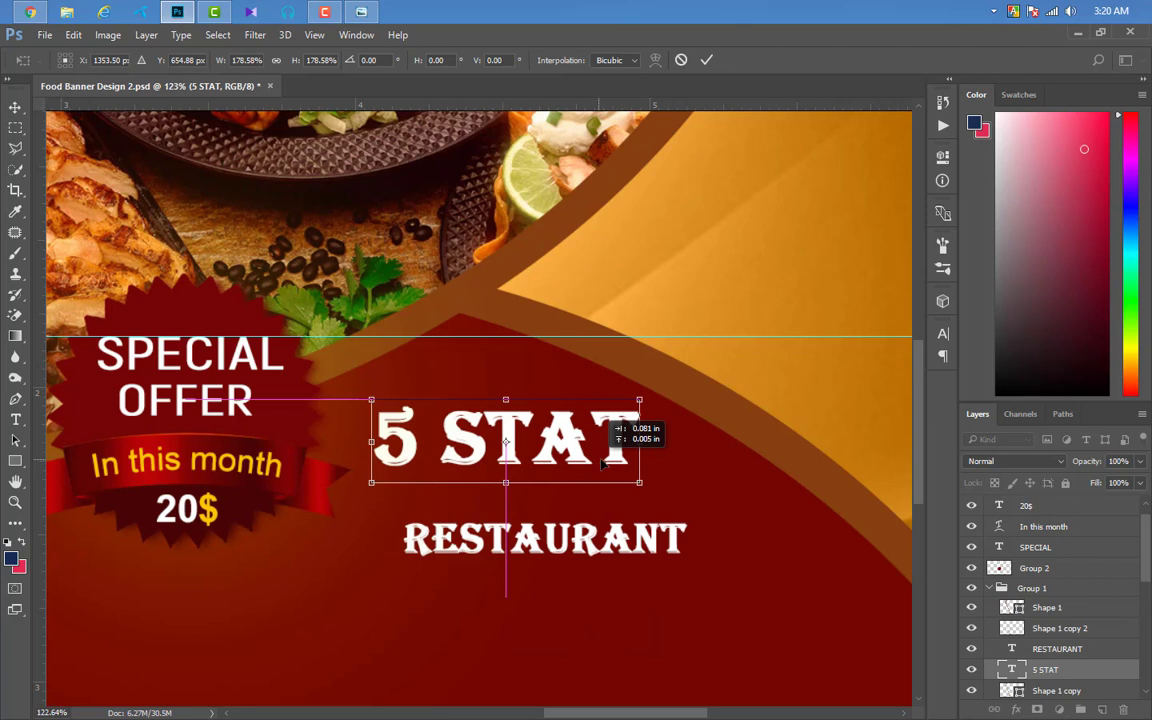
pyautogui.click(706, 62)
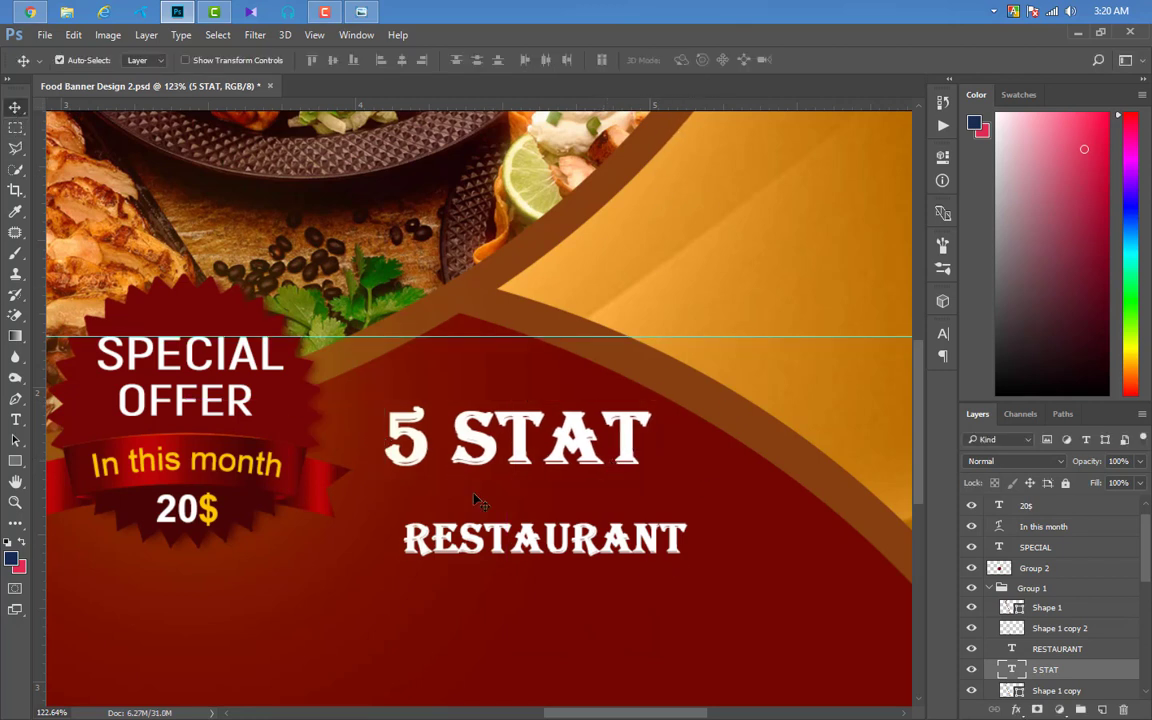
# Step: Move RESTAURANT snugly under 5 STAT and enlarge it to about 123%
pyautogui.moveTo(546, 563); pyautogui.dragTo(518, 528)
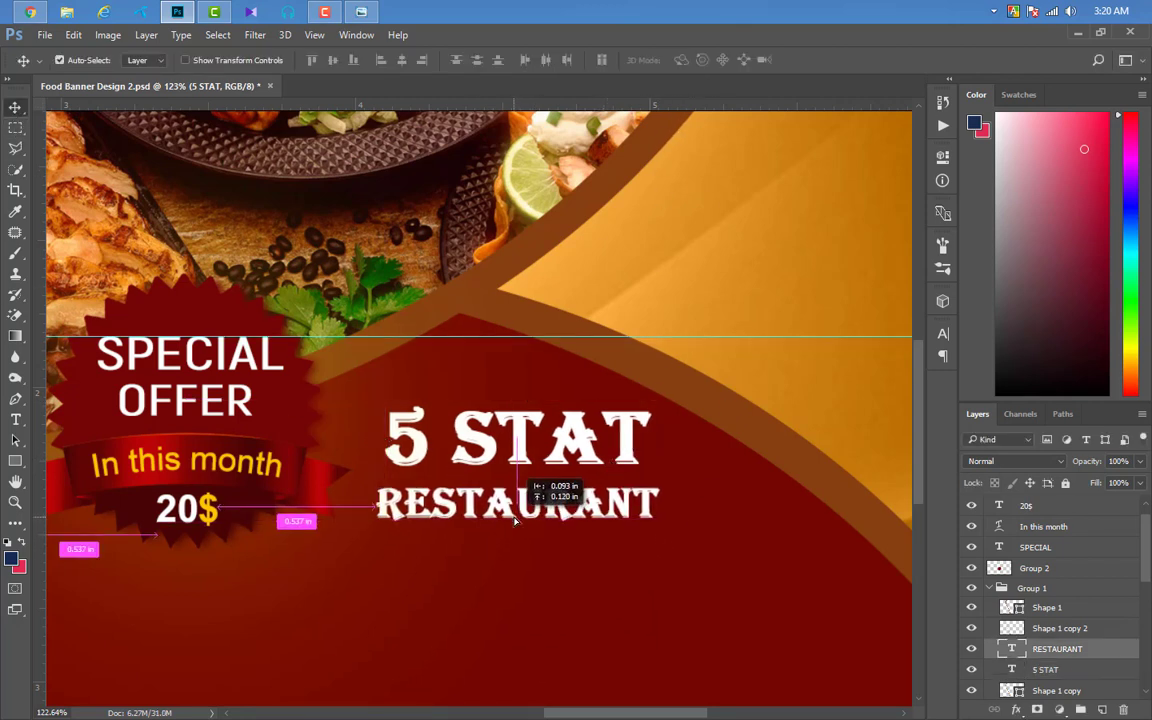
pyautogui.hotkey('ctrl', 't')
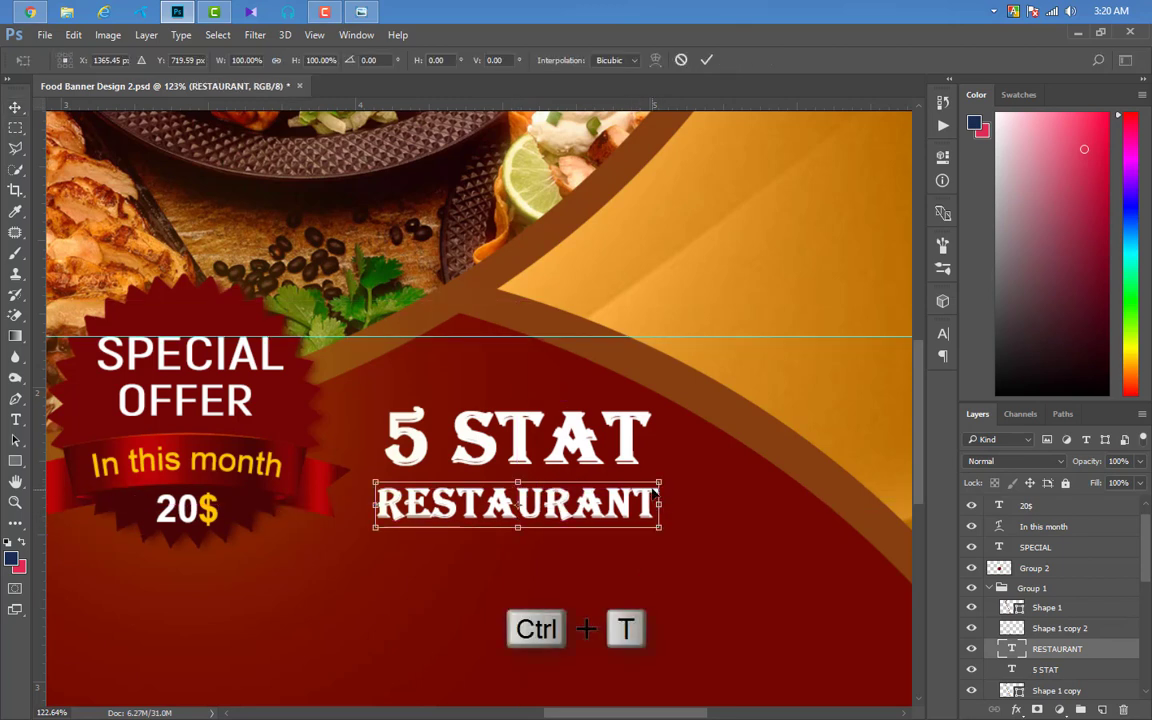
pyautogui.moveTo(659, 481); pyautogui.dragTo(700, 476)
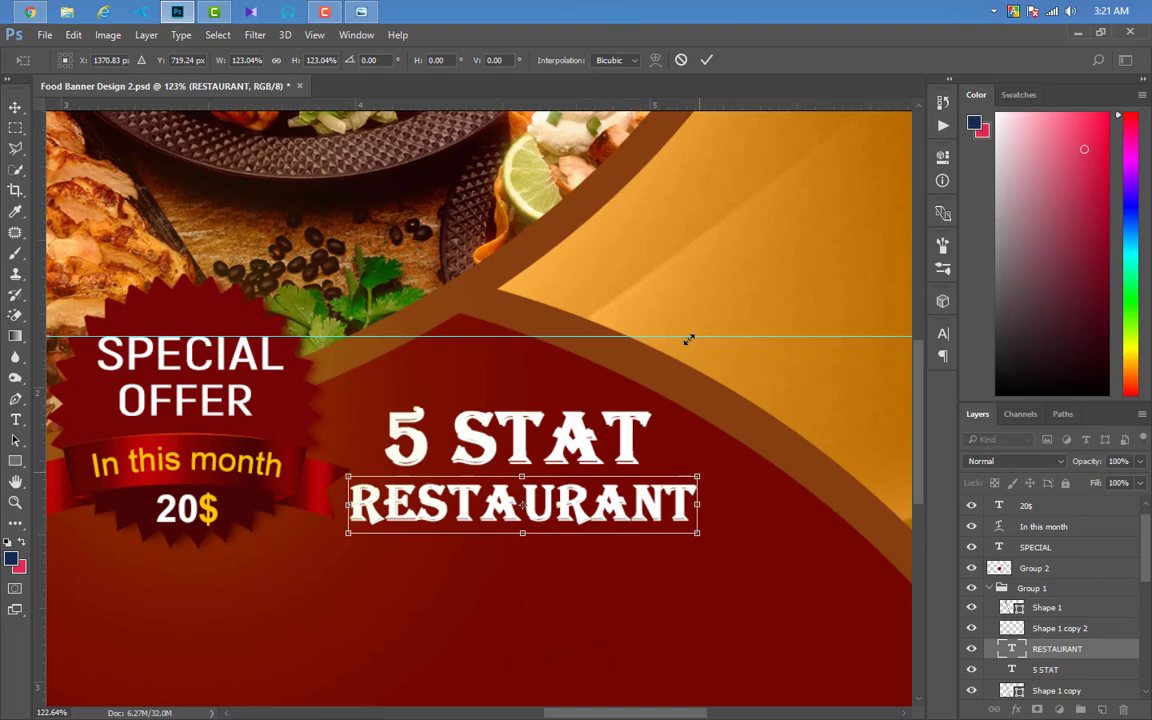
pyautogui.click(704, 62)
pyautogui.click(564, 408)
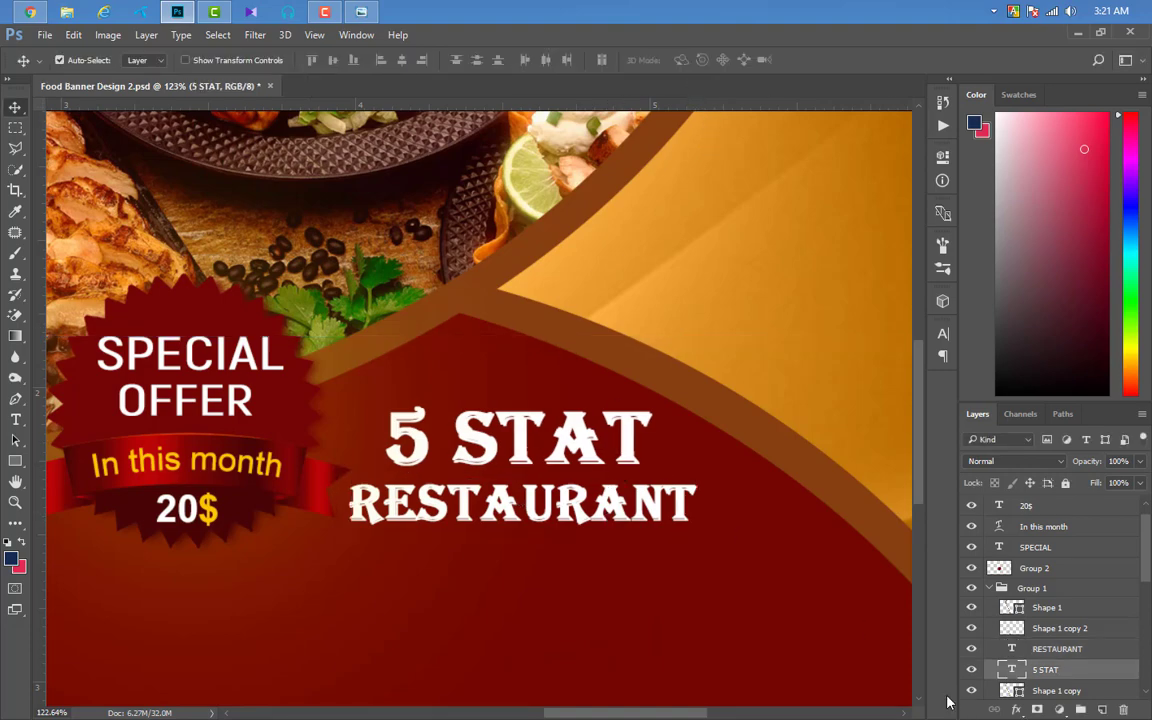
pyautogui.hotkey('ctrl', ';')
pyautogui.hotkey('ctrl', '0')
# Step: Colour the word STAT in the 5 STAT heading yellow #ffc600
pyautogui.press('t')
pyautogui.click(670, 452)
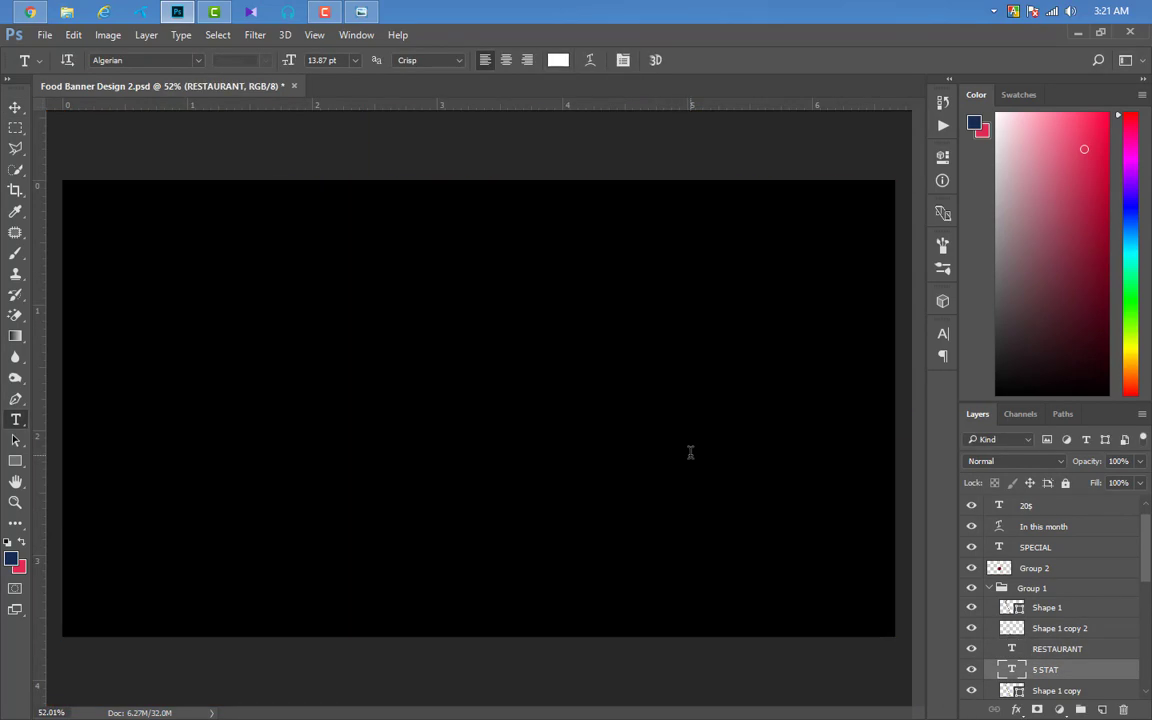
pyautogui.click(690, 453)
pyautogui.click(942, 333)
pyautogui.click(893, 433)
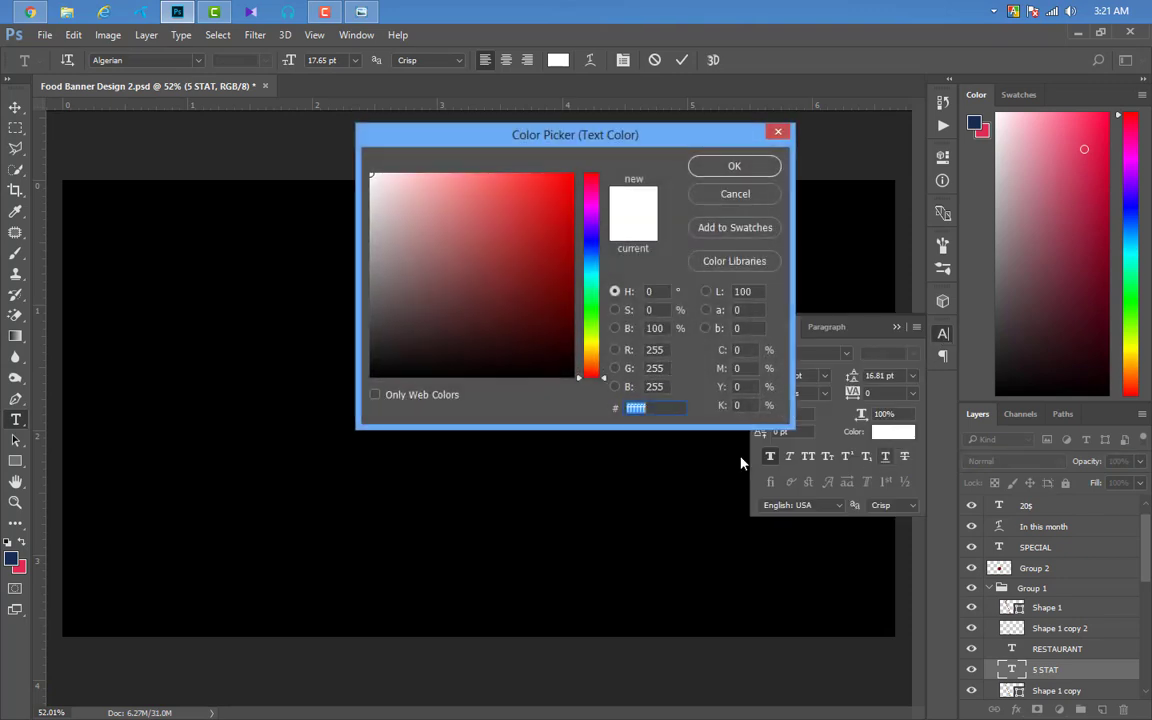
pyautogui.write('ffc600')
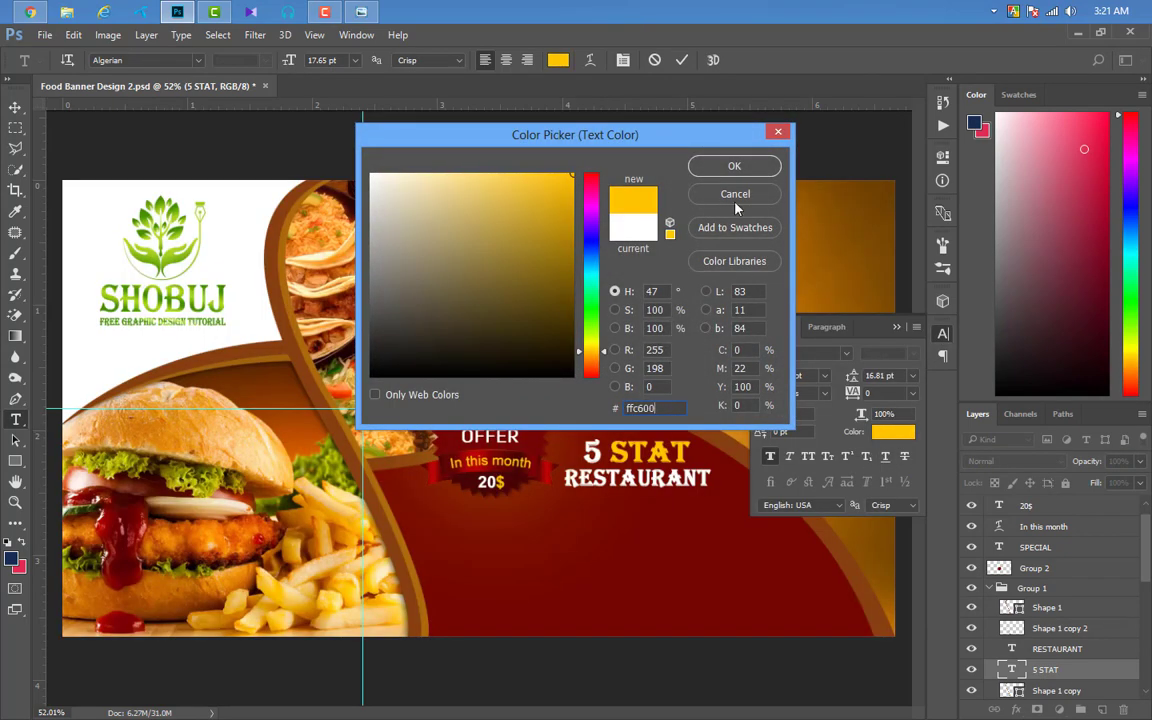
pyautogui.click(733, 167)
pyautogui.click(896, 329)
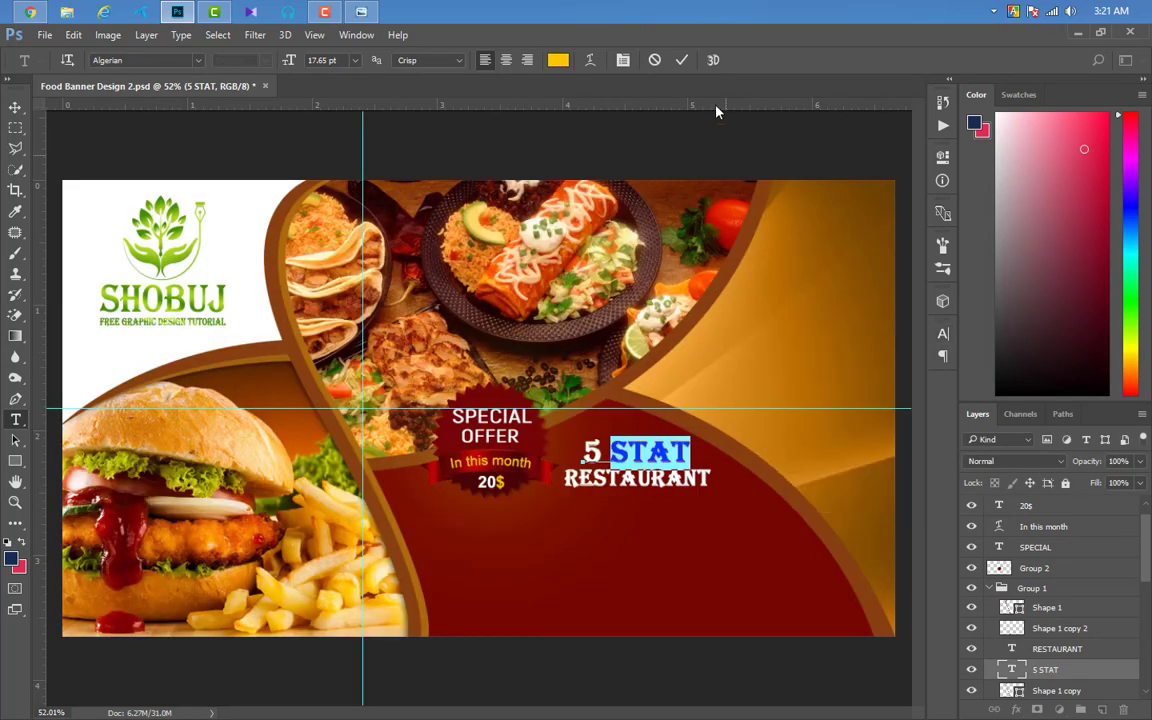
pyautogui.click(681, 60)
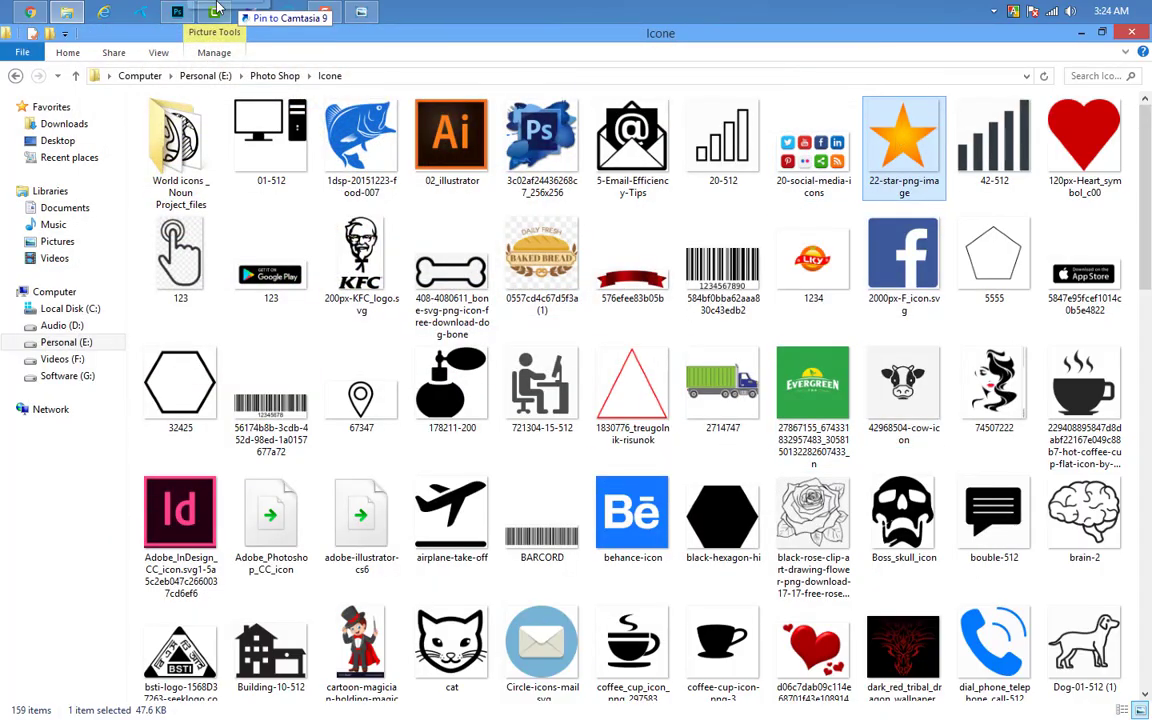
# Step: Drop the 22-star-png-image onto the banner, shrink it, and centre it above 5 STAT
pyautogui.moveTo(180, 12); pyautogui.dragTo(487, 340)
pyautogui.moveTo(585, 478); pyautogui.dragTo(537, 438)
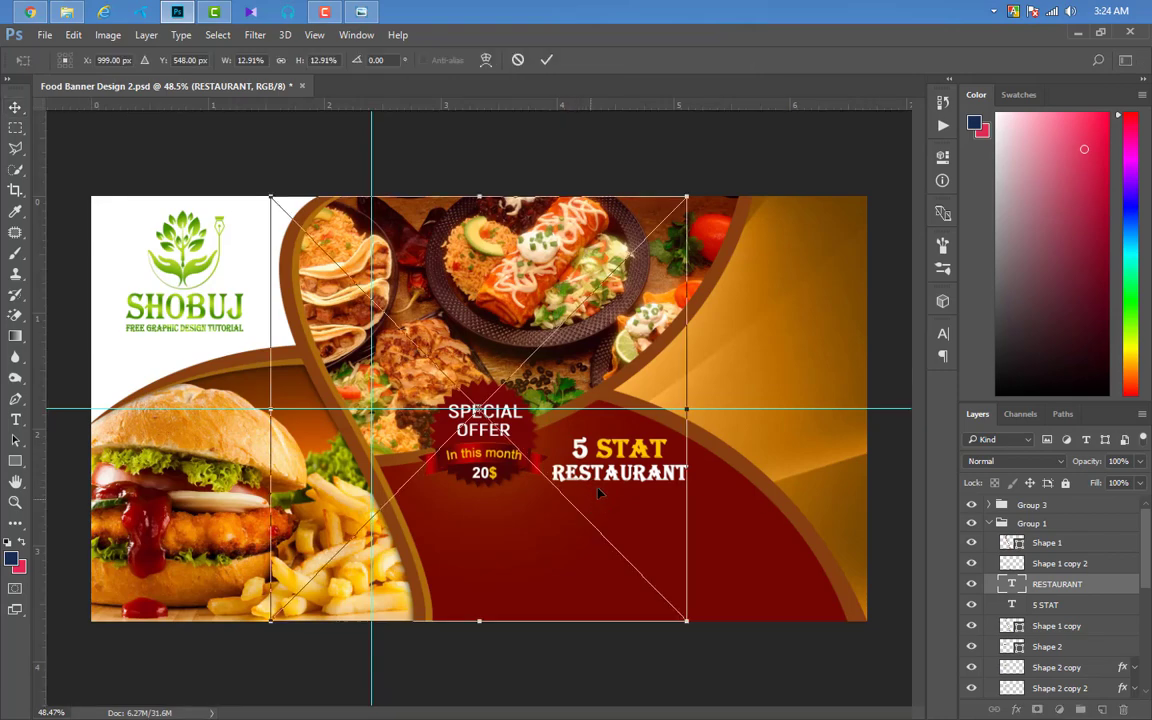
pyautogui.moveTo(697, 196)
pyautogui.mouseDown()
pyautogui.moveTo(524, 388)
pyautogui.moveTo(507, 429)
pyautogui.moveTo(636, 436)
pyautogui.mouseUp()
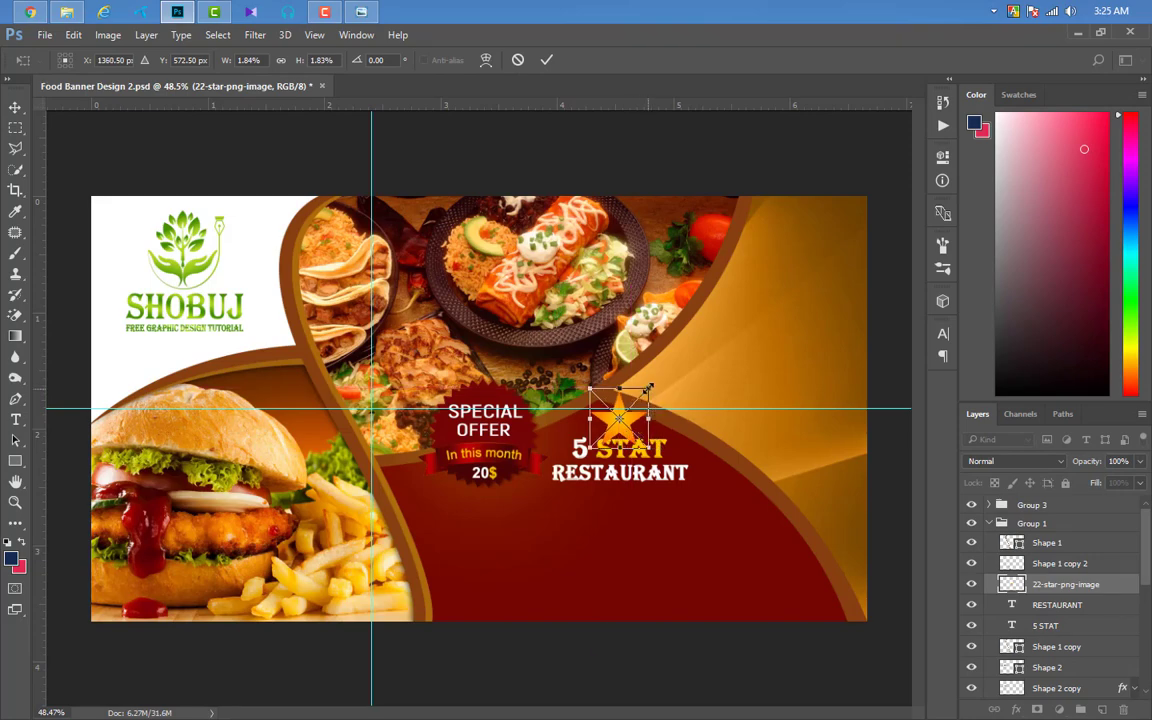
pyautogui.moveTo(648, 386); pyautogui.dragTo(636, 402)
pyautogui.scroll(5, 630, 425)
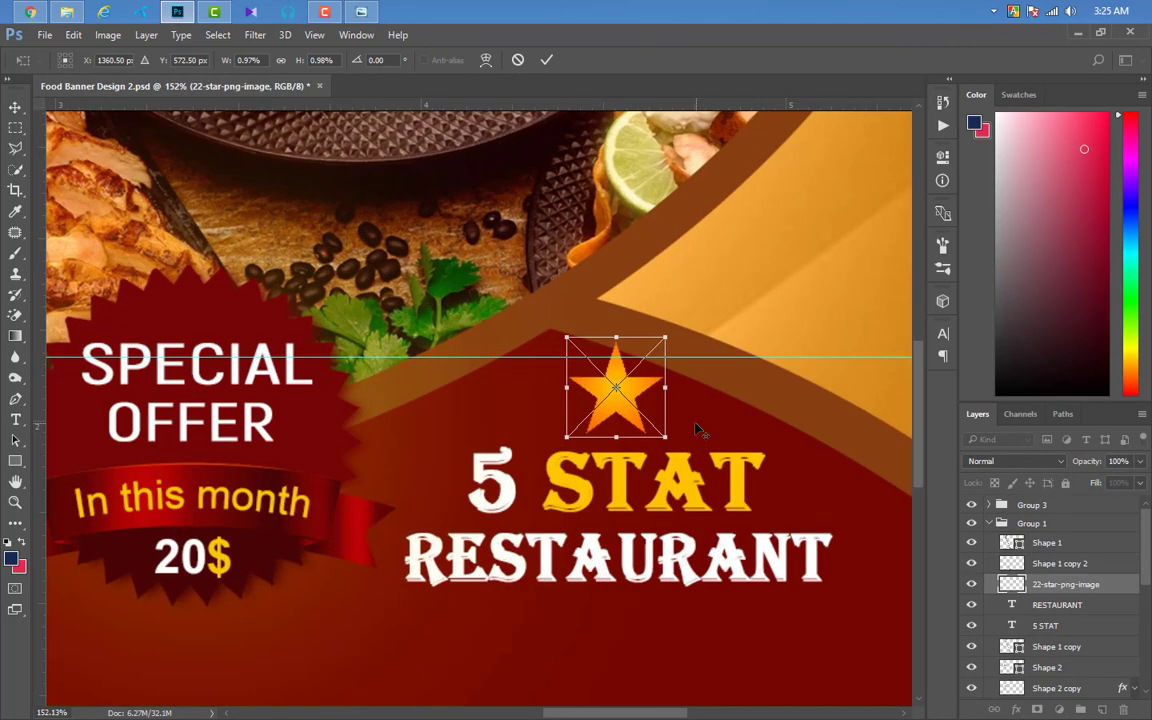
pyautogui.scroll(1, 697, 428)
pyautogui.moveTo(662, 318); pyautogui.dragTo(646, 340)
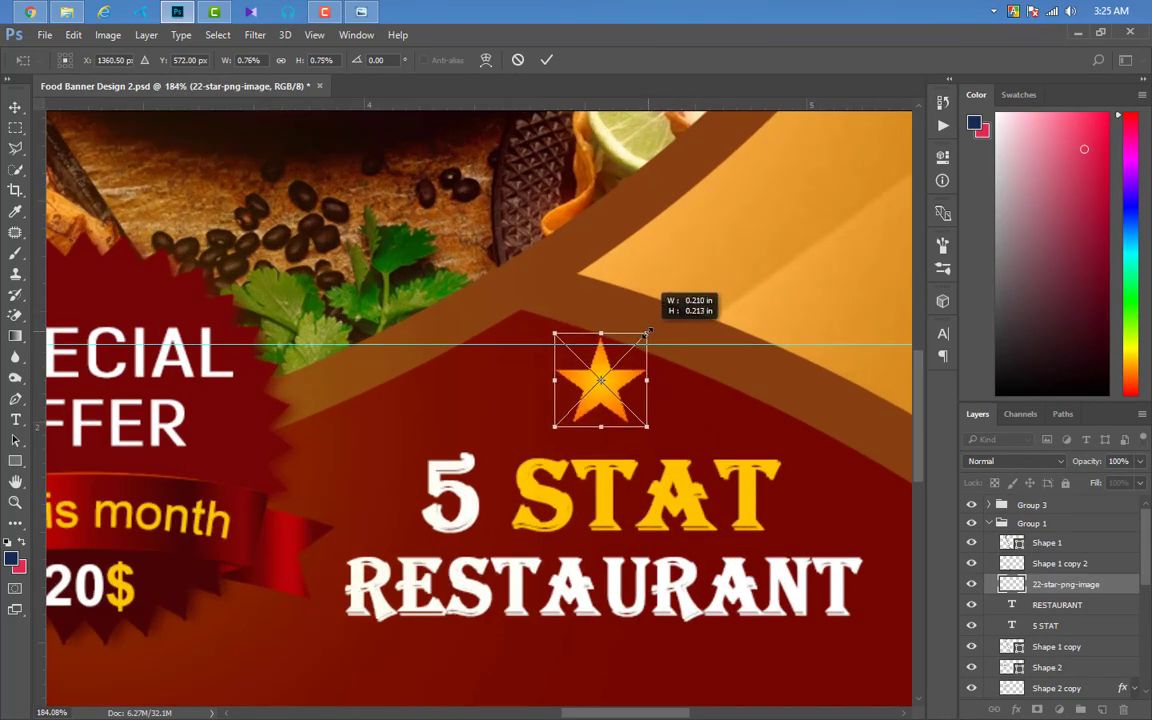
pyautogui.moveTo(633, 399); pyautogui.dragTo(636, 417)
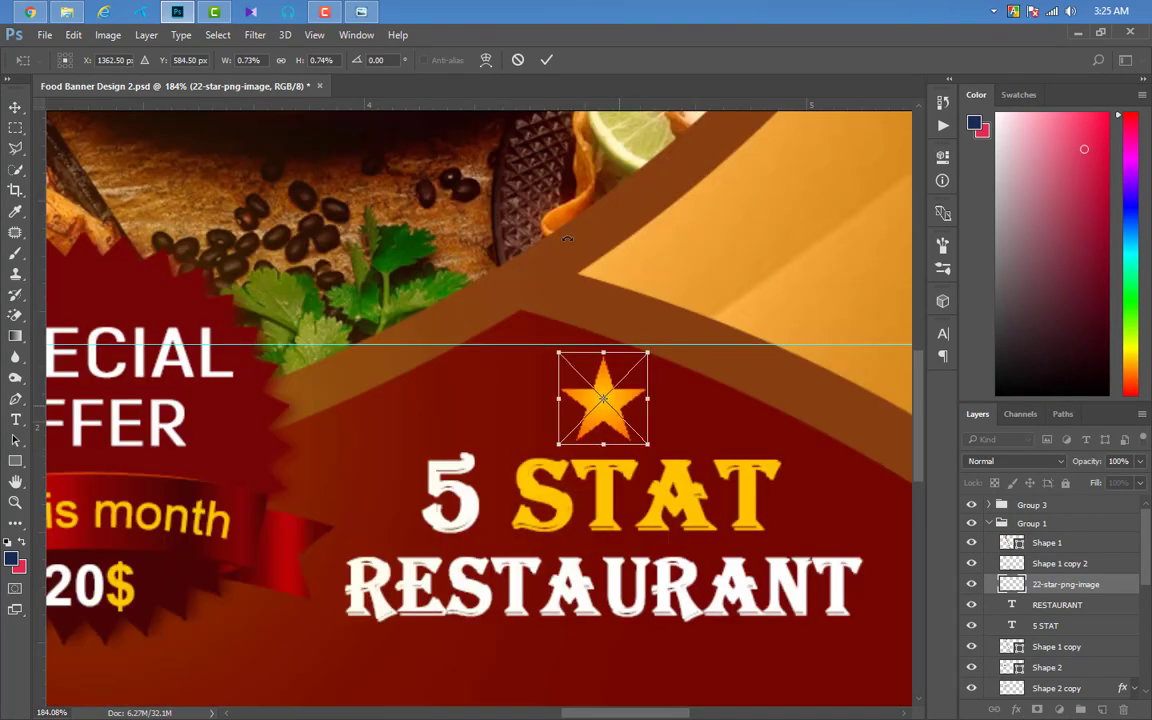
pyautogui.click(547, 63)
# Step: Duplicate the star layer as 22-star-png-image copy
pyautogui.scroll(-2, 575, 482)
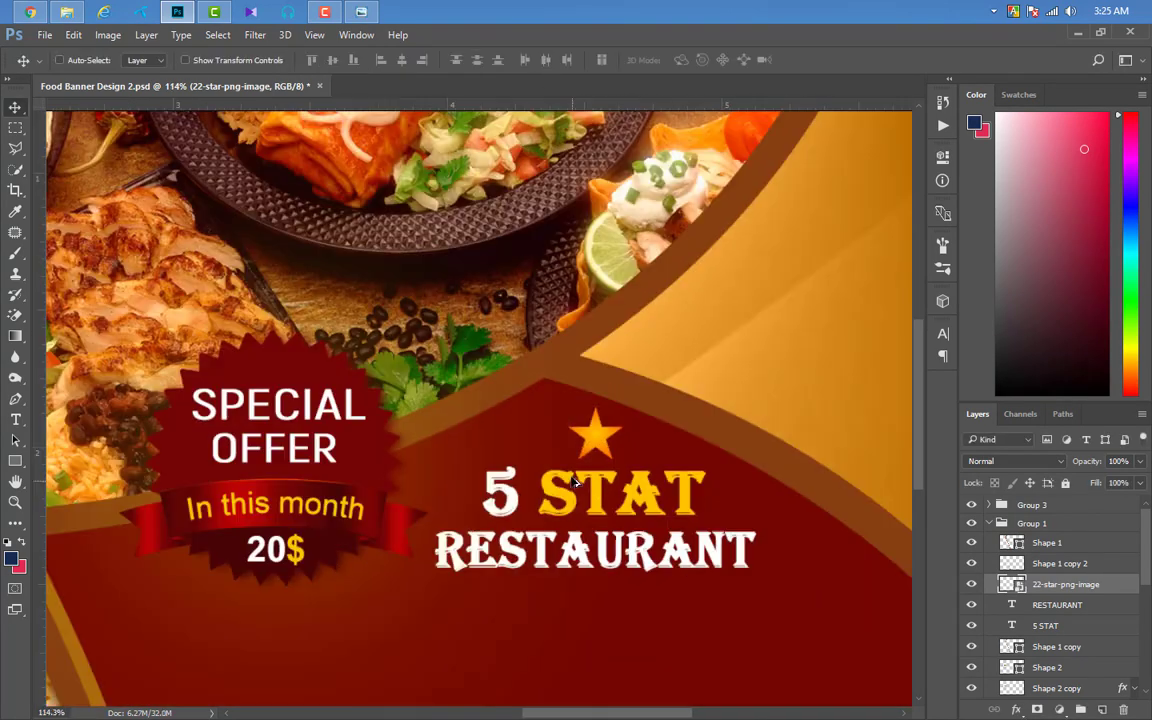
pyautogui.scroll(-2, 575, 482)
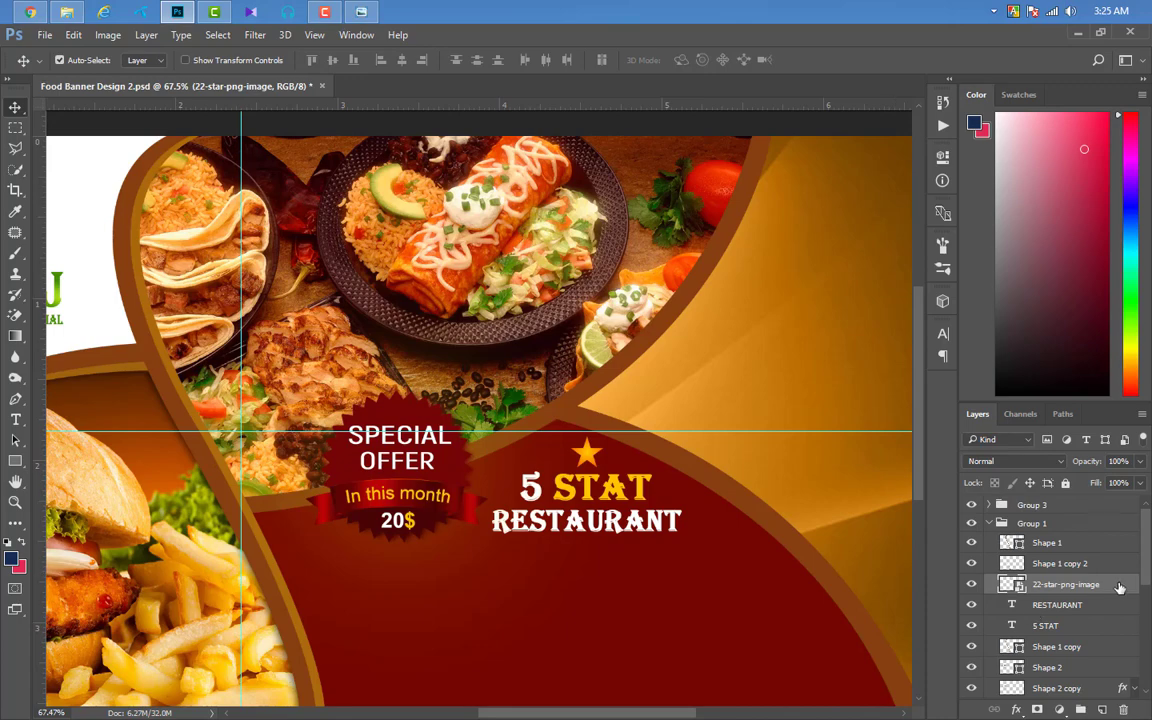
pyautogui.moveTo(1120, 587)
pyautogui.mouseDown()
pyautogui.moveTo(1114, 711)
pyautogui.moveTo(1102, 710)
pyautogui.mouseUp()
# Step: Shrink the star copy and place it below RESTAURANT
pyautogui.hotkey('ctrl', 't')
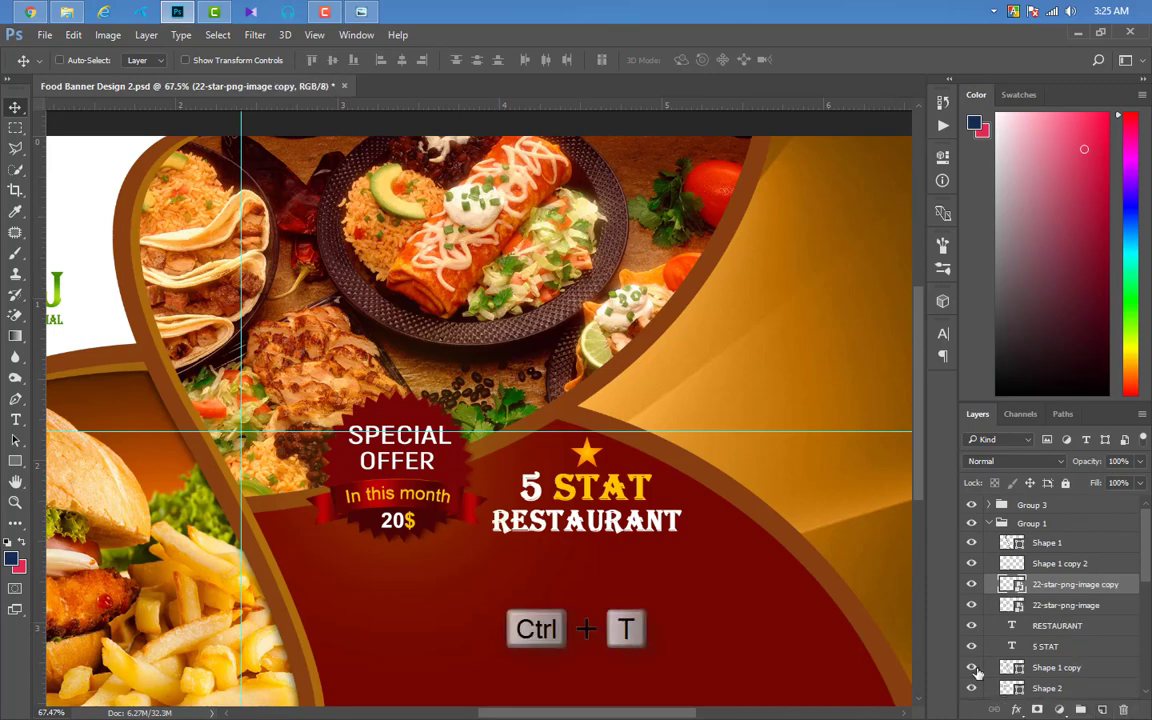
pyautogui.scroll(2, 560, 510)
pyautogui.scroll(2, 622, 399)
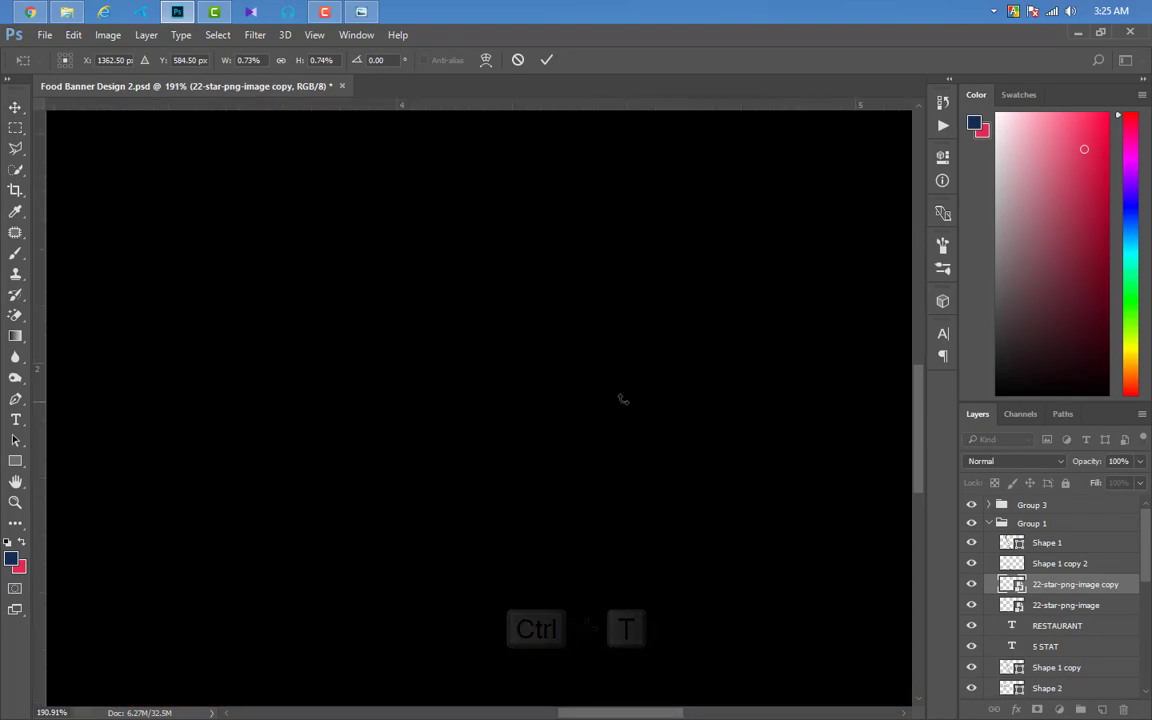
pyautogui.moveTo(675, 335)
pyautogui.mouseDown()
pyautogui.moveTo(397, 685)
pyautogui.moveTo(412, 685)
pyautogui.mouseUp()
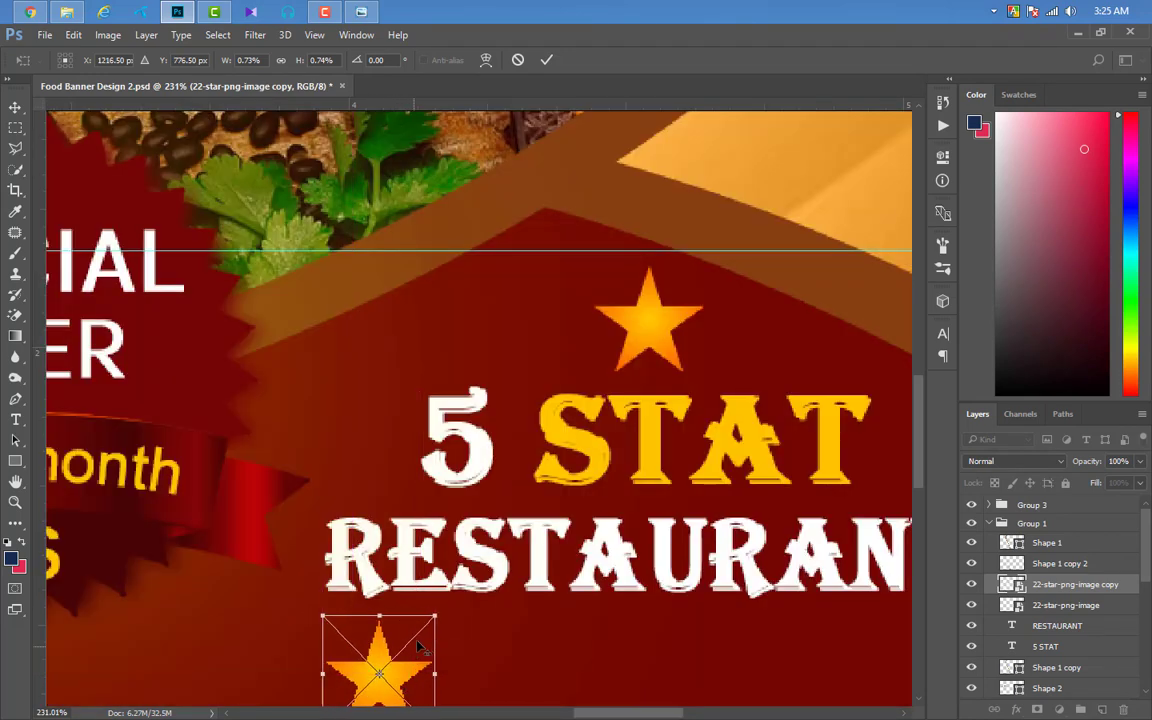
pyautogui.moveTo(431, 621); pyautogui.dragTo(388, 667)
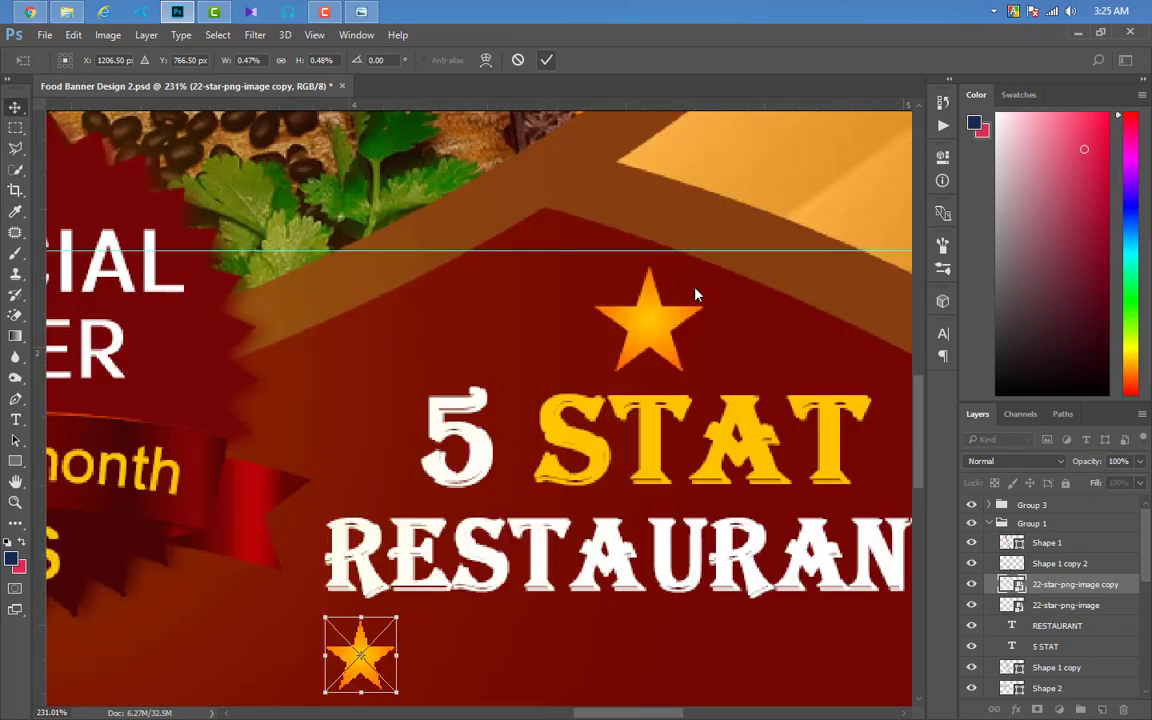
pyautogui.press('Return')
# Step: Duplicate the small star repeatedly, shifting each copy right to form an evenly spaced row
pyautogui.hotkey('ctrl', 'j')
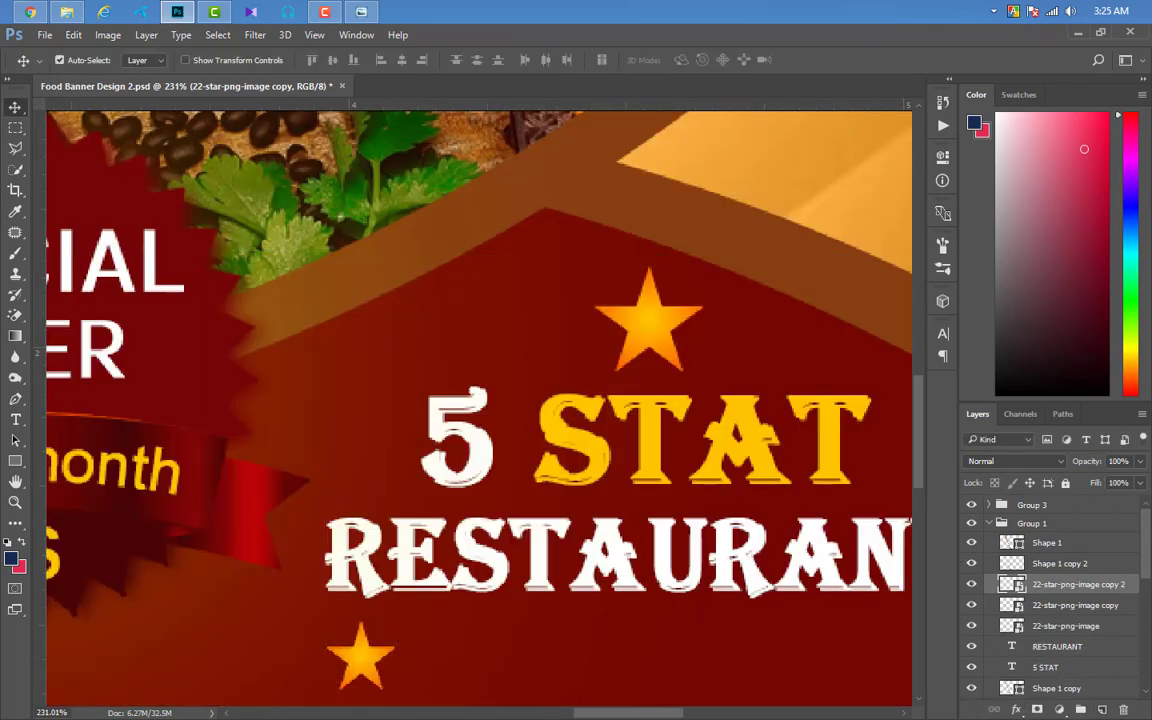
pyautogui.hotkey('shift', 'Right')
pyautogui.hotkey('shift', 'Right')
pyautogui.hotkey('shift', 'Right')
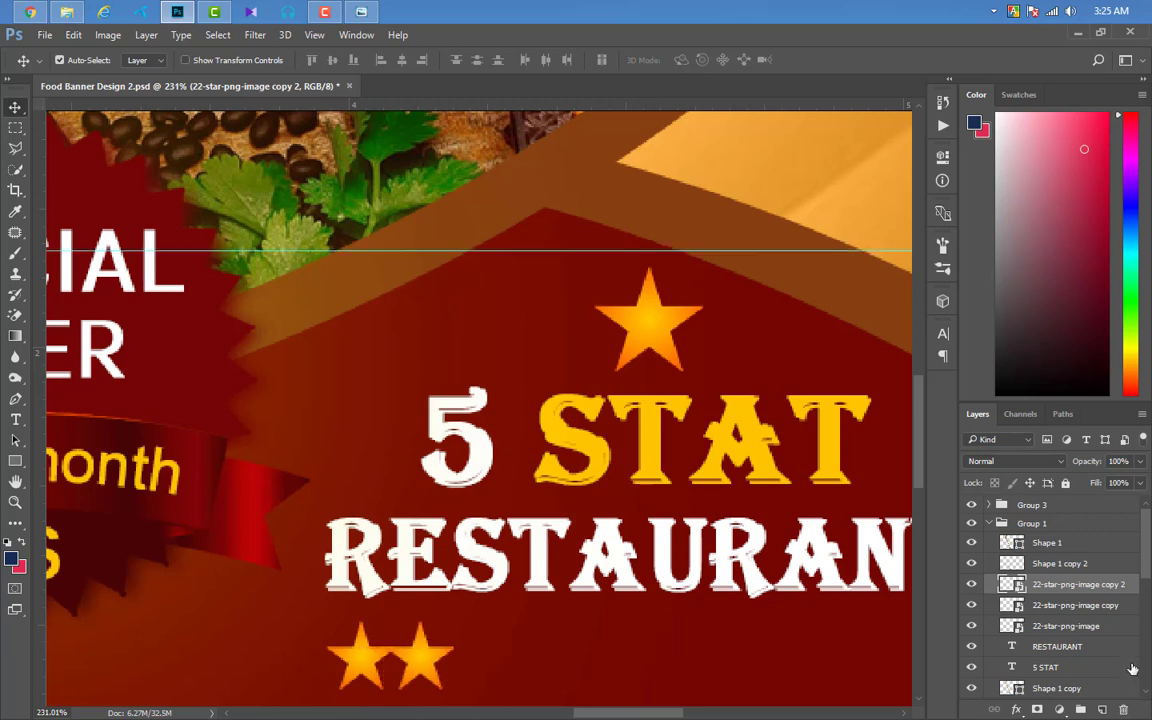
pyautogui.hotkey('shift', 'Right')
pyautogui.hotkey('shift', 'Right')
pyautogui.hotkey('ctrl', 'j')
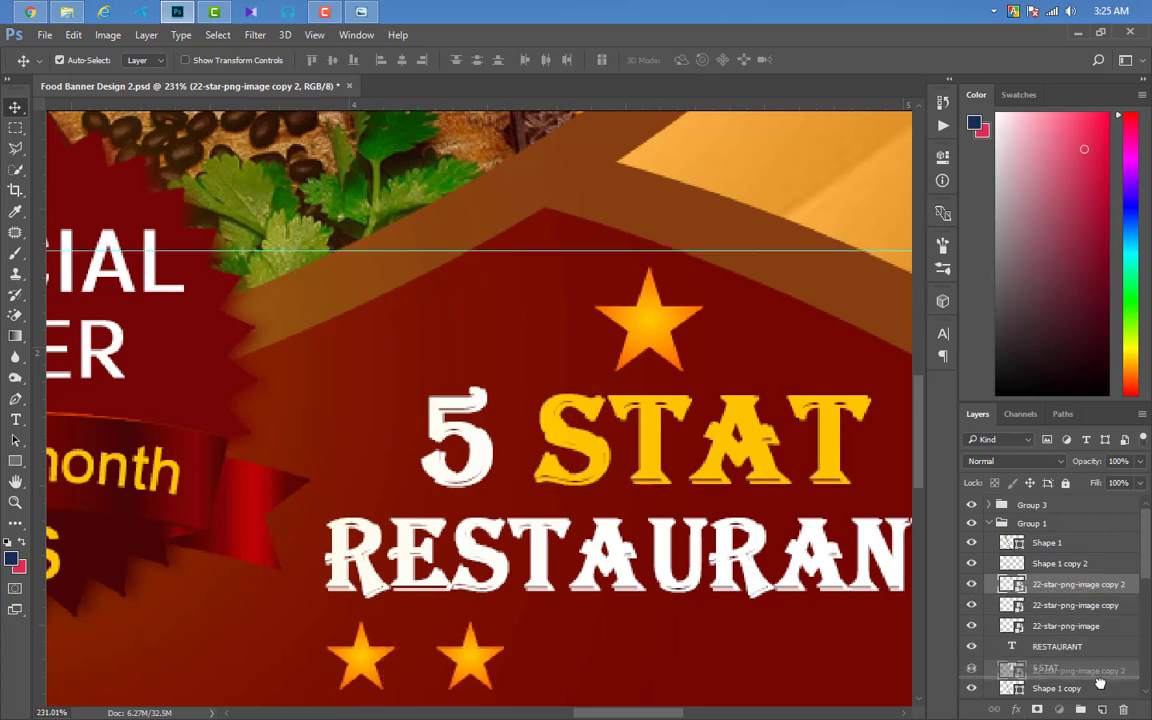
pyautogui.hotkey('shift', 'Right')
pyautogui.hotkey('shift', 'Right')
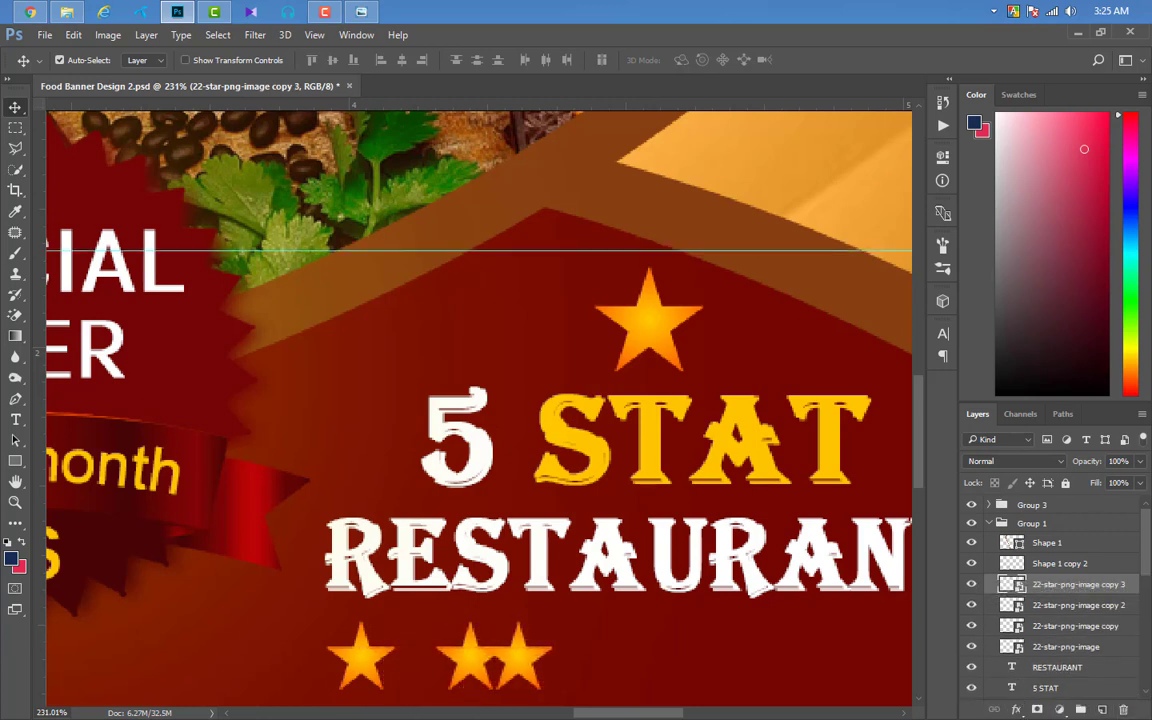
pyautogui.hotkey('shift', 'Right')
pyautogui.hotkey('shift', 'Right')
pyautogui.press('Right')
pyautogui.press('Right')
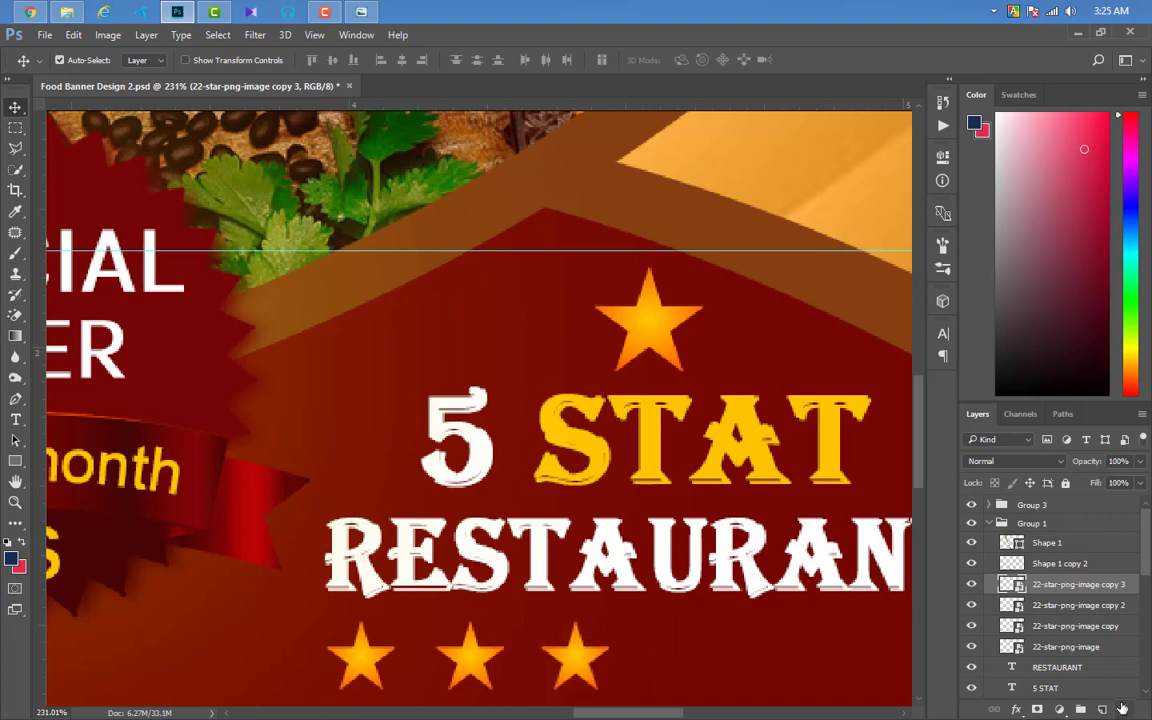
pyautogui.moveTo(1060, 584); pyautogui.dragTo(1100, 710)
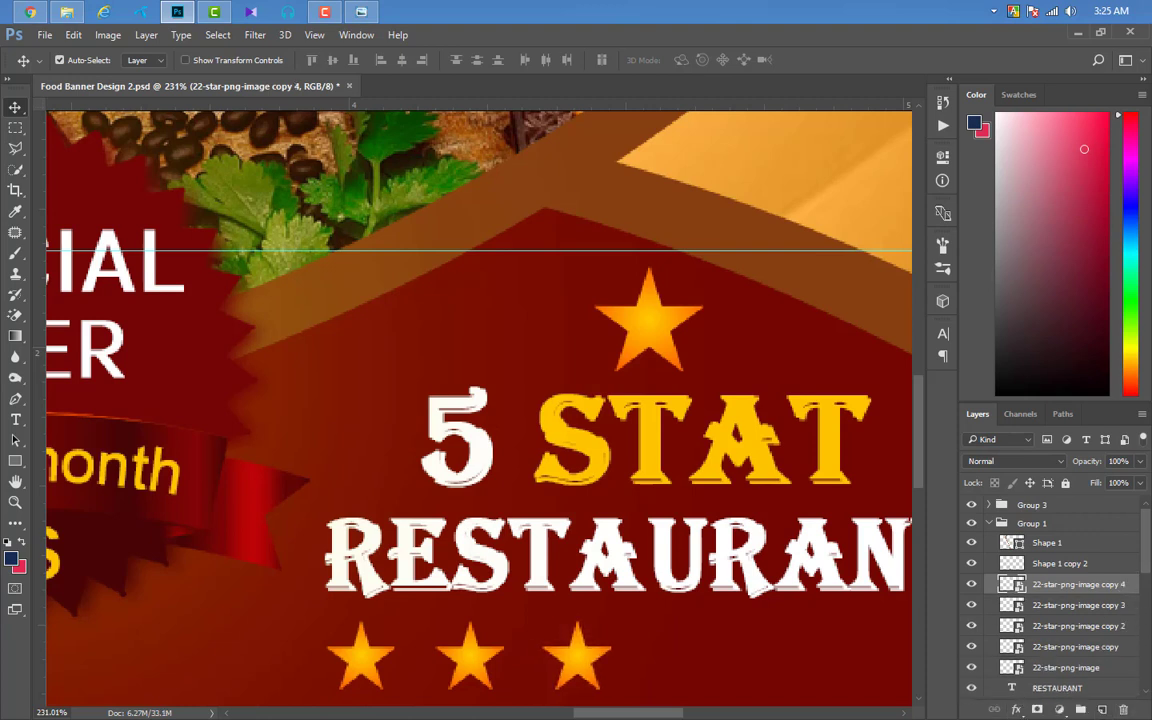
pyautogui.hotkey('shift', 'Right')
pyautogui.hotkey('shift', 'Right')
pyautogui.hotkey('shift', 'Right')
pyautogui.hotkey('shift', 'Right')
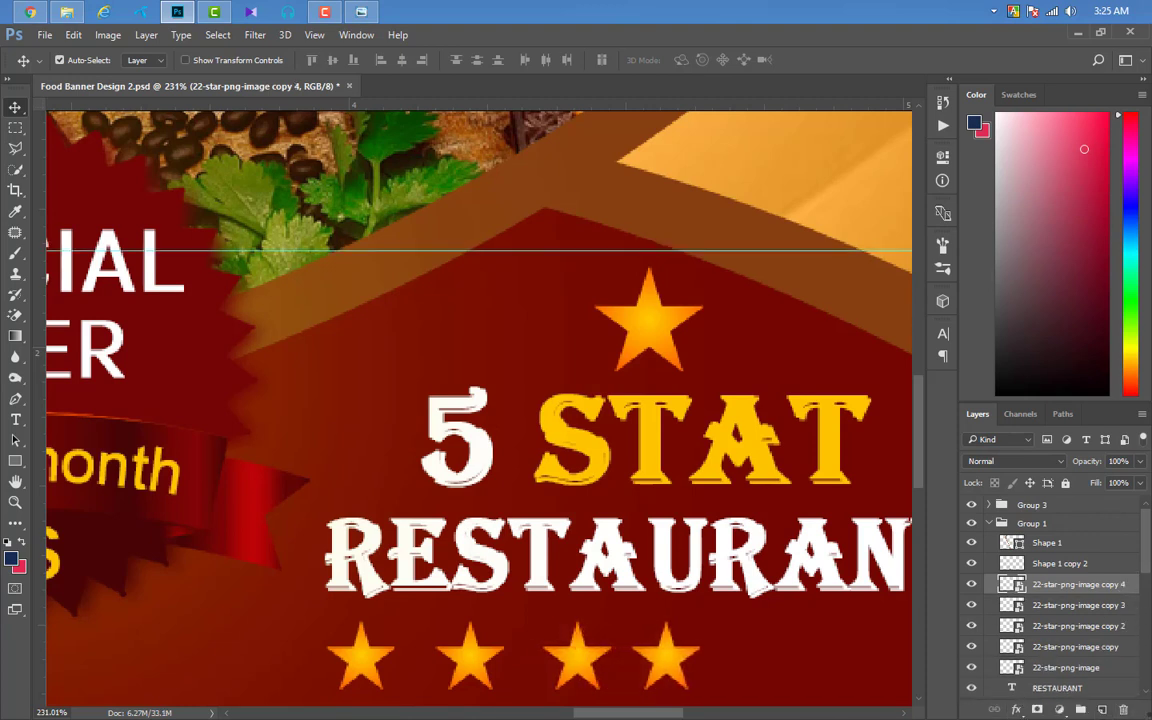
pyautogui.hotkey('shift', 'Right')
pyautogui.hotkey('shift', 'Right')
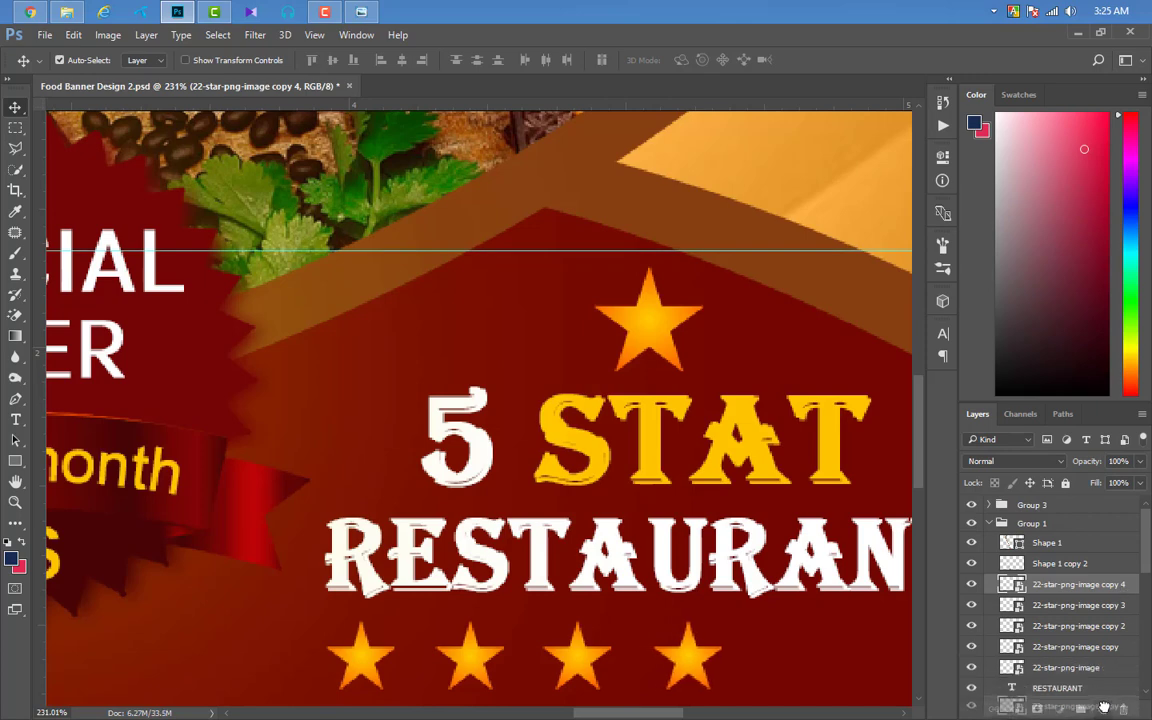
pyautogui.moveTo(675, 662); pyautogui.dragTo(779, 667)
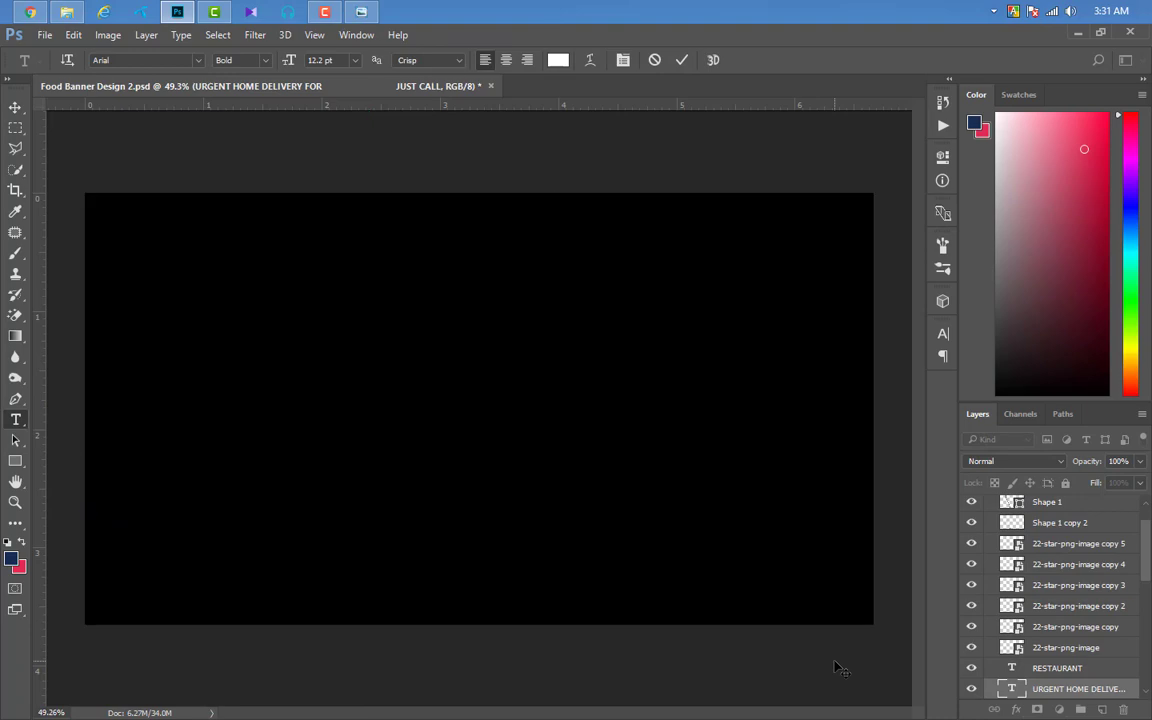
# Step: Type 'URGENT HOME DELIVERY FOR' in white Arial Bold 12.2 pt below the star row
pyautogui.write('U')
pyautogui.write('RGENT HOME DELI')
pyautogui.write('VE')
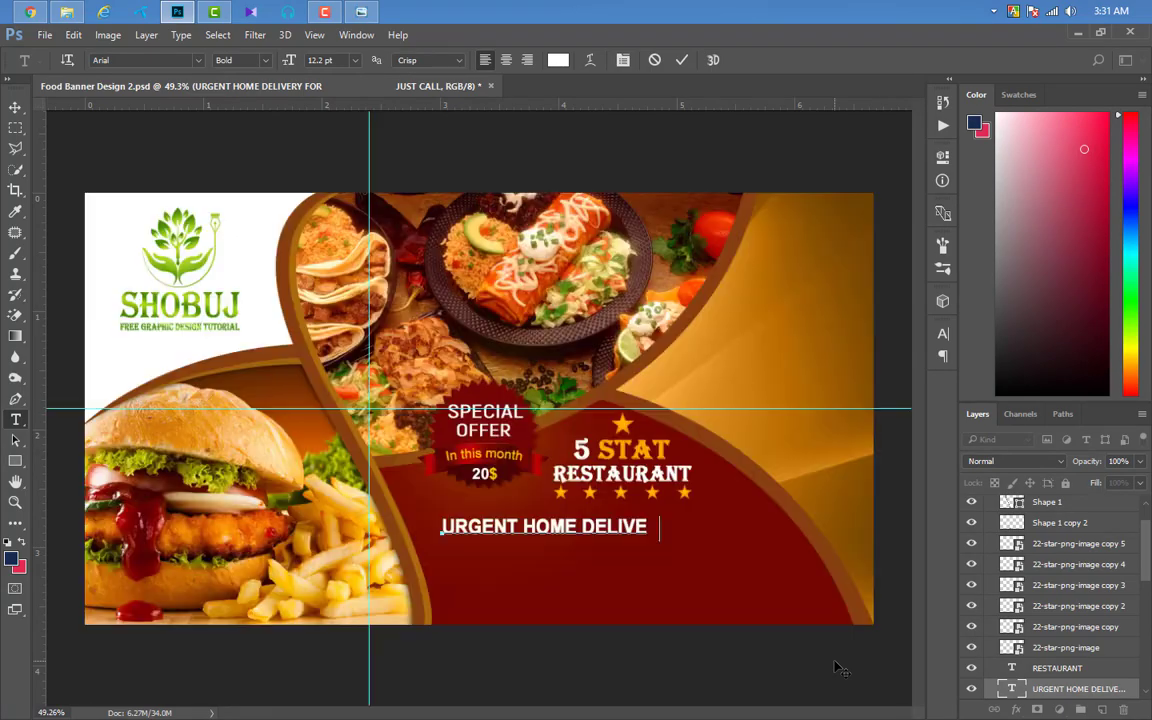
pyautogui.write('RY F')
pyautogui.write('OR')
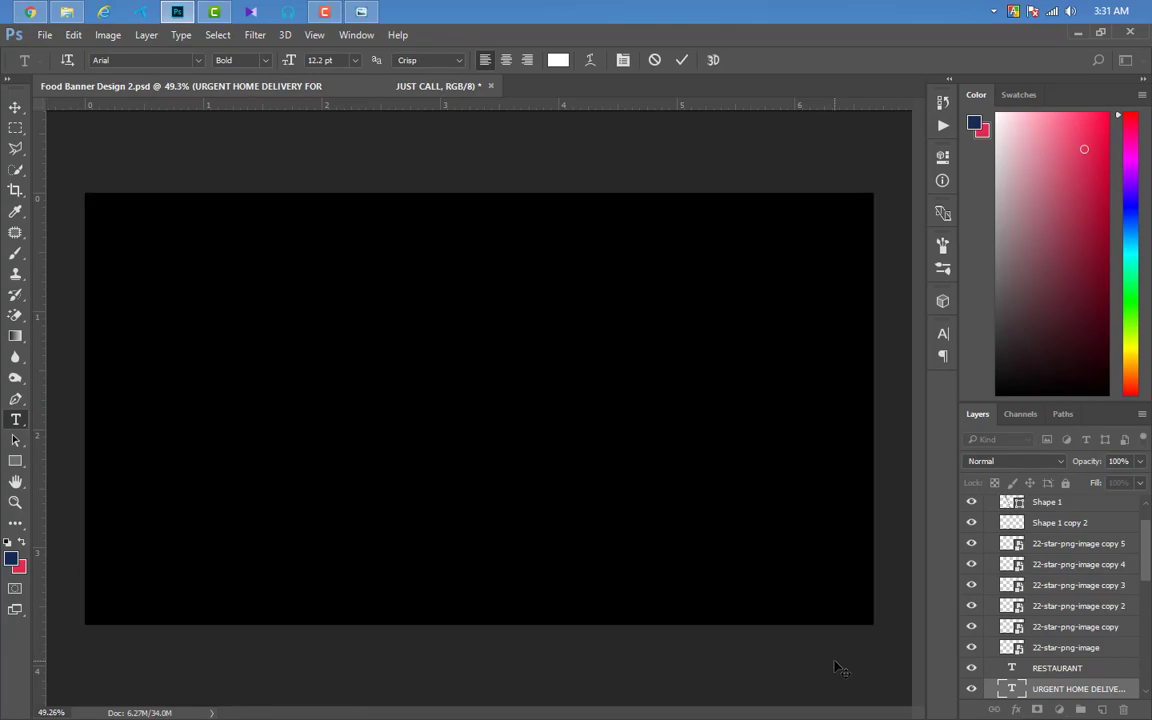
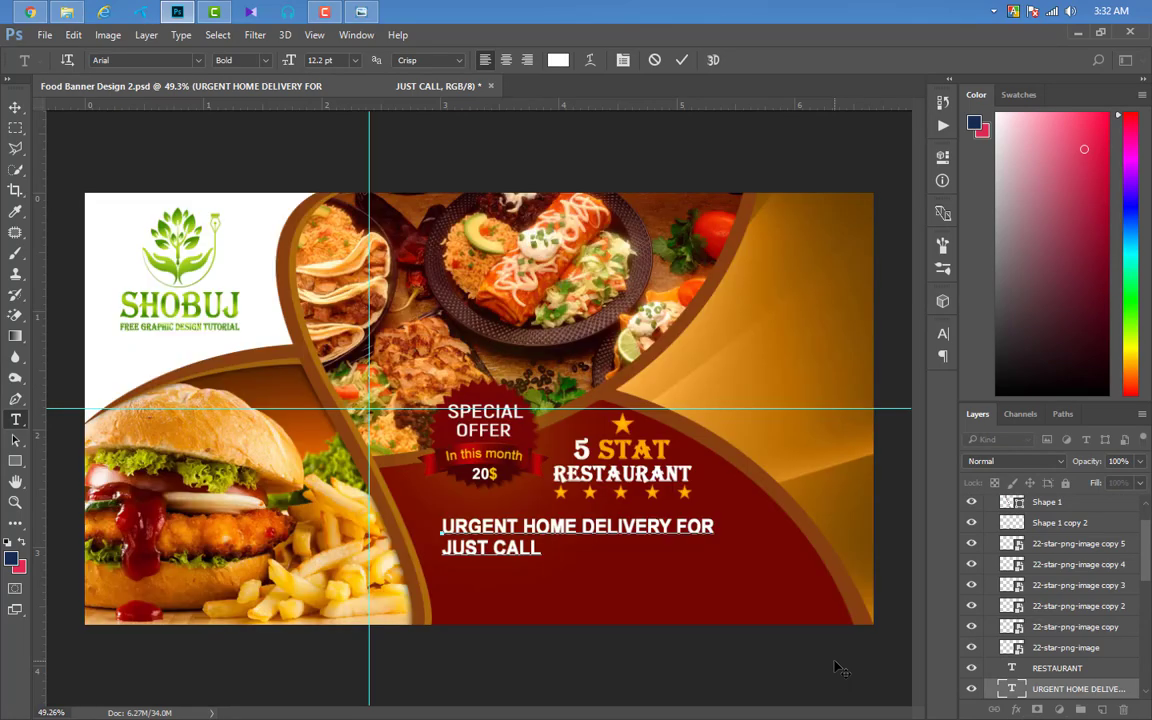
# Step: Append NOW and commit so the line reads 'URGENT HOME DELIVERY FOR JUST CALL NOW'
pyautogui.write('NO')
pyautogui.write('W')
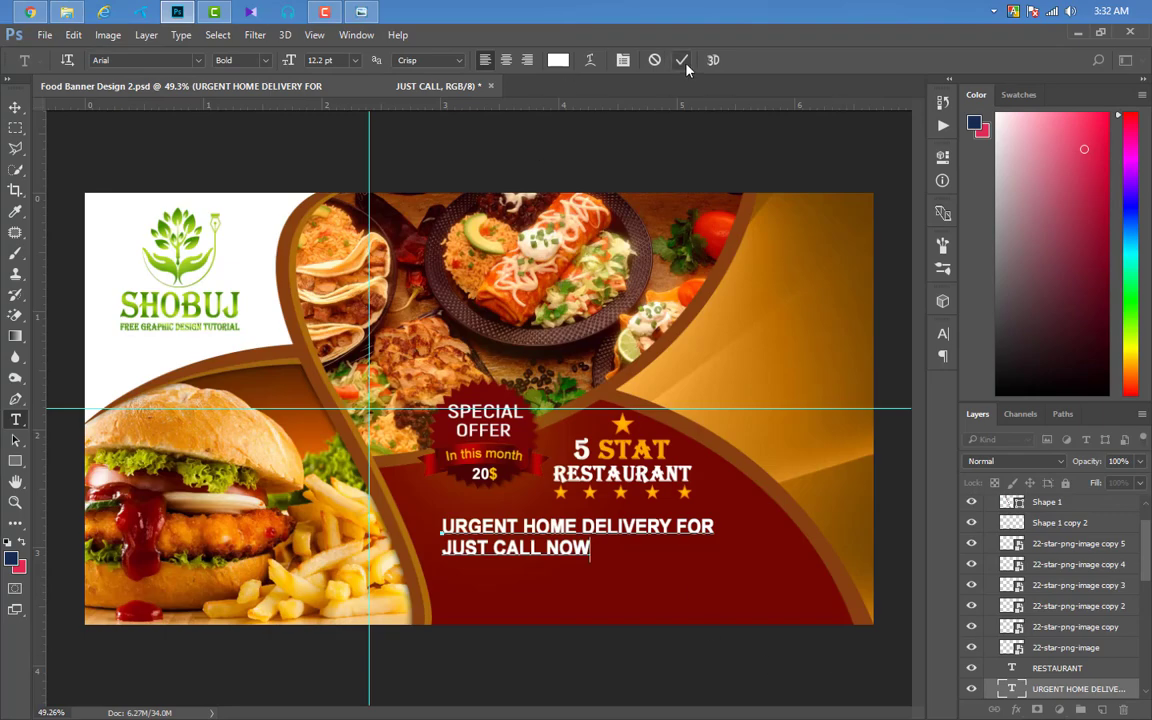
pyautogui.hotkey('ctrl', 'Return')
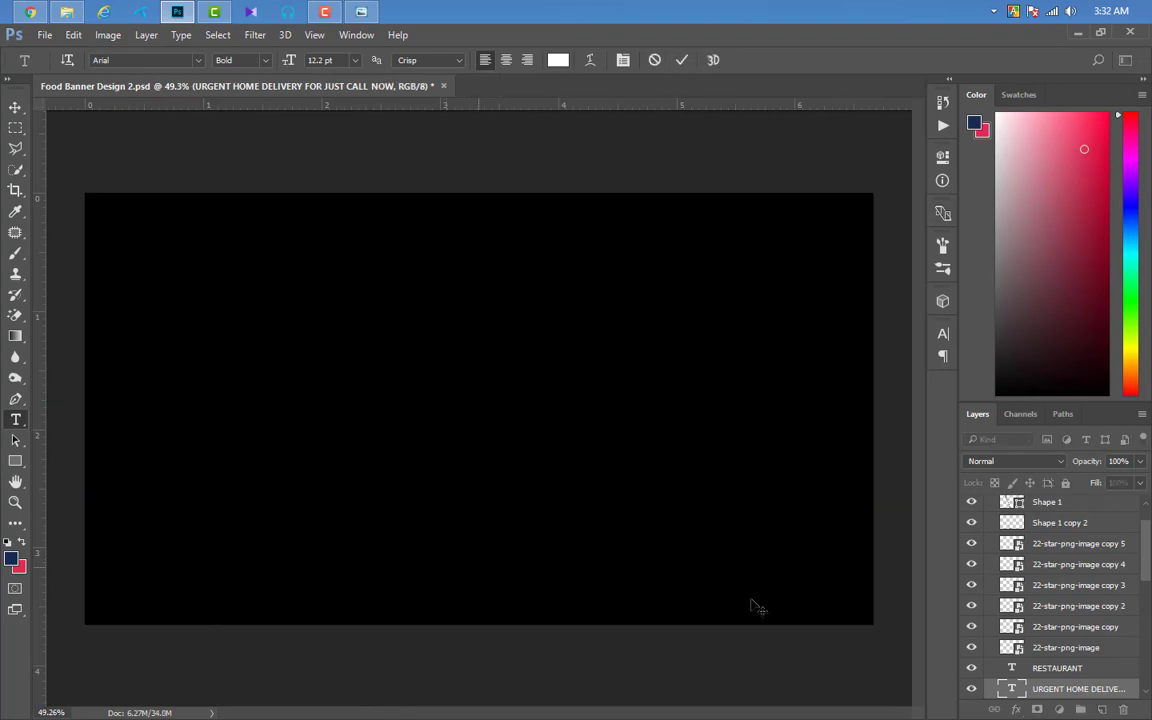
# Step: Add the first contact phone number as a new text line below the delivery text
pyautogui.press('v')
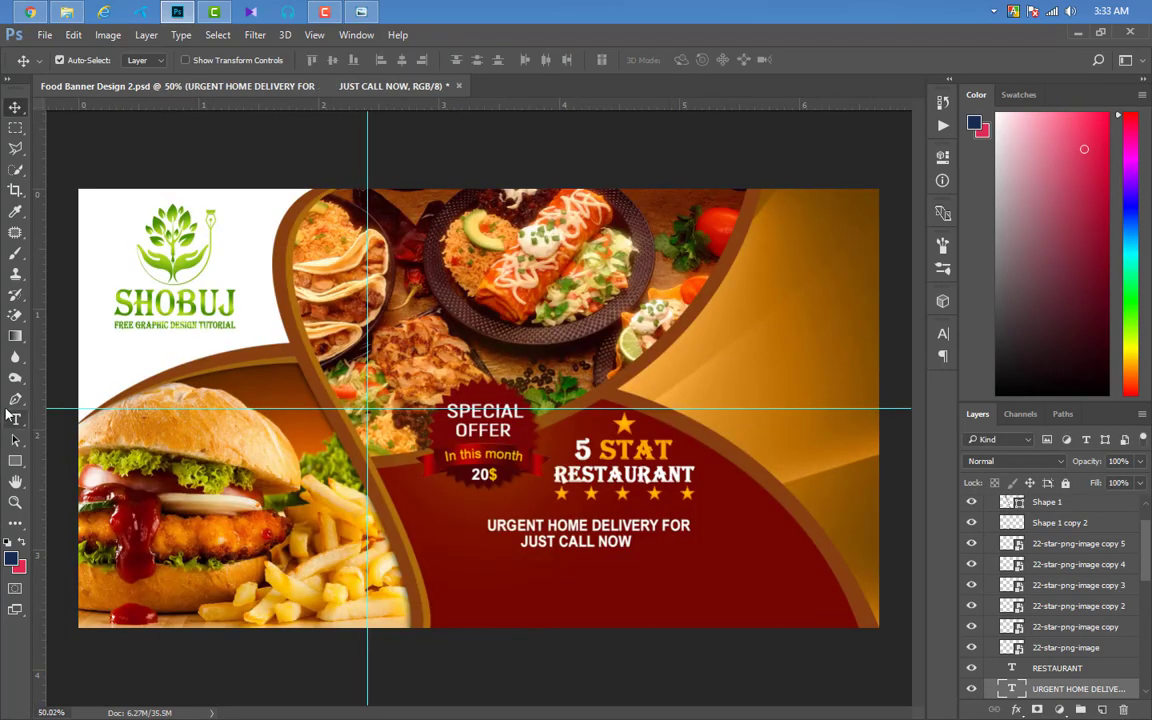
pyautogui.click(15, 418)
pyautogui.click(422, 522)
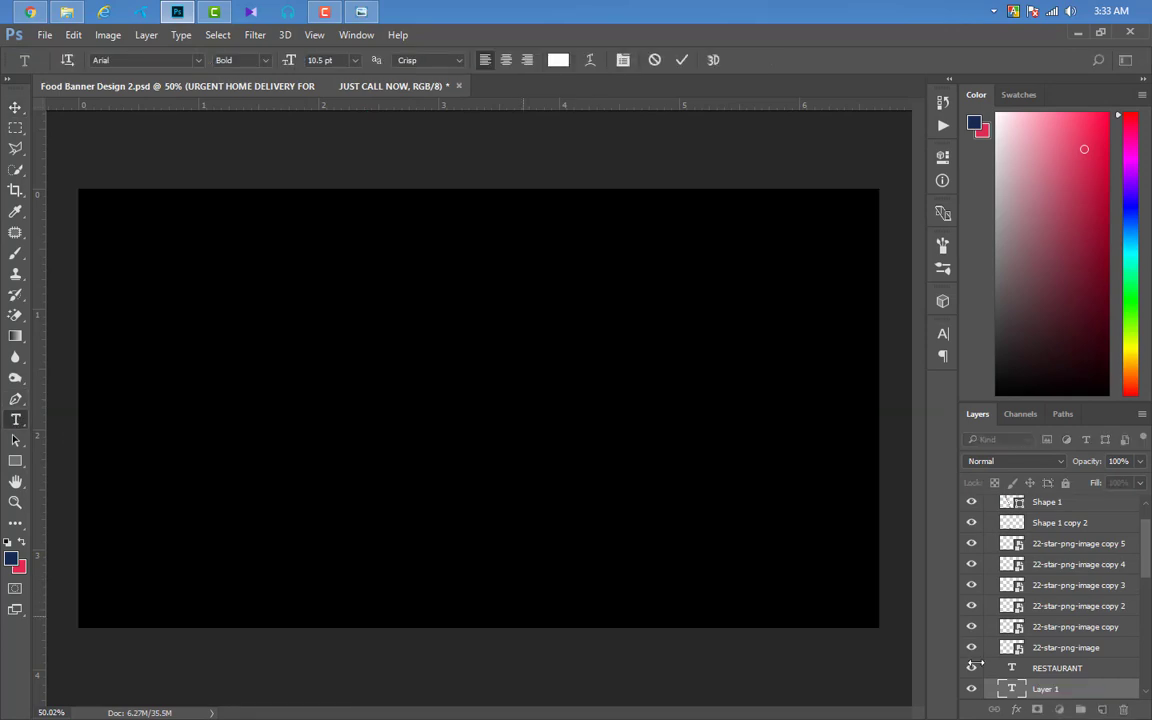
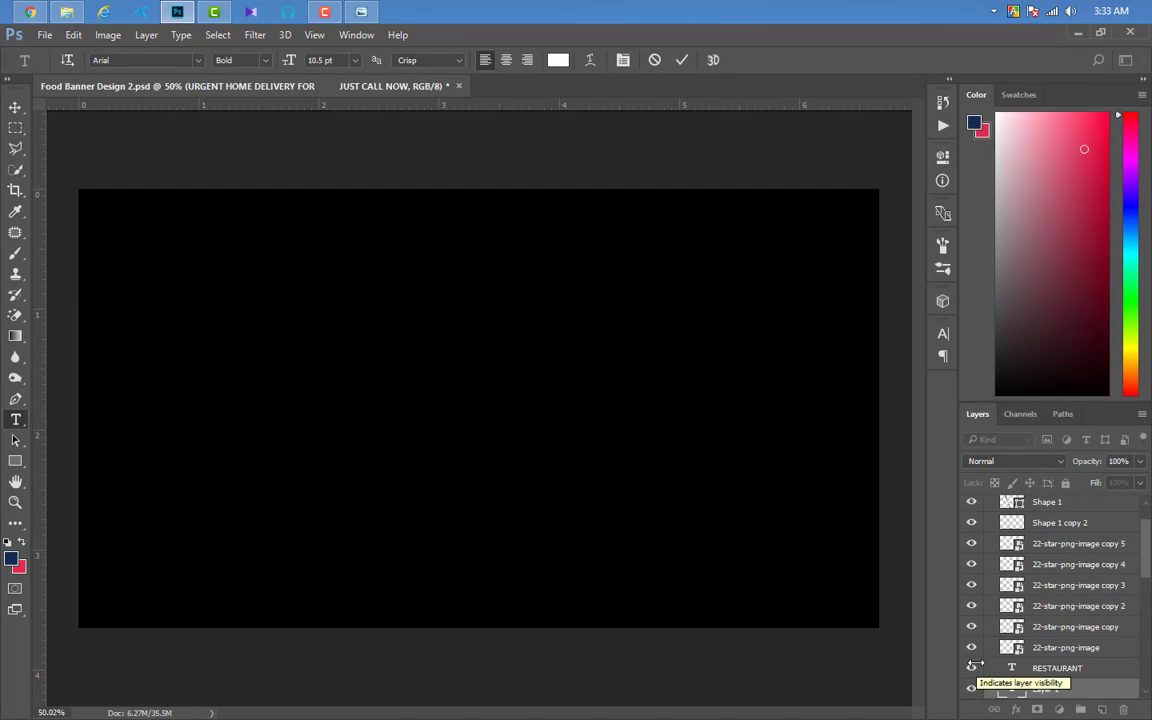
pyautogui.click(681, 60)
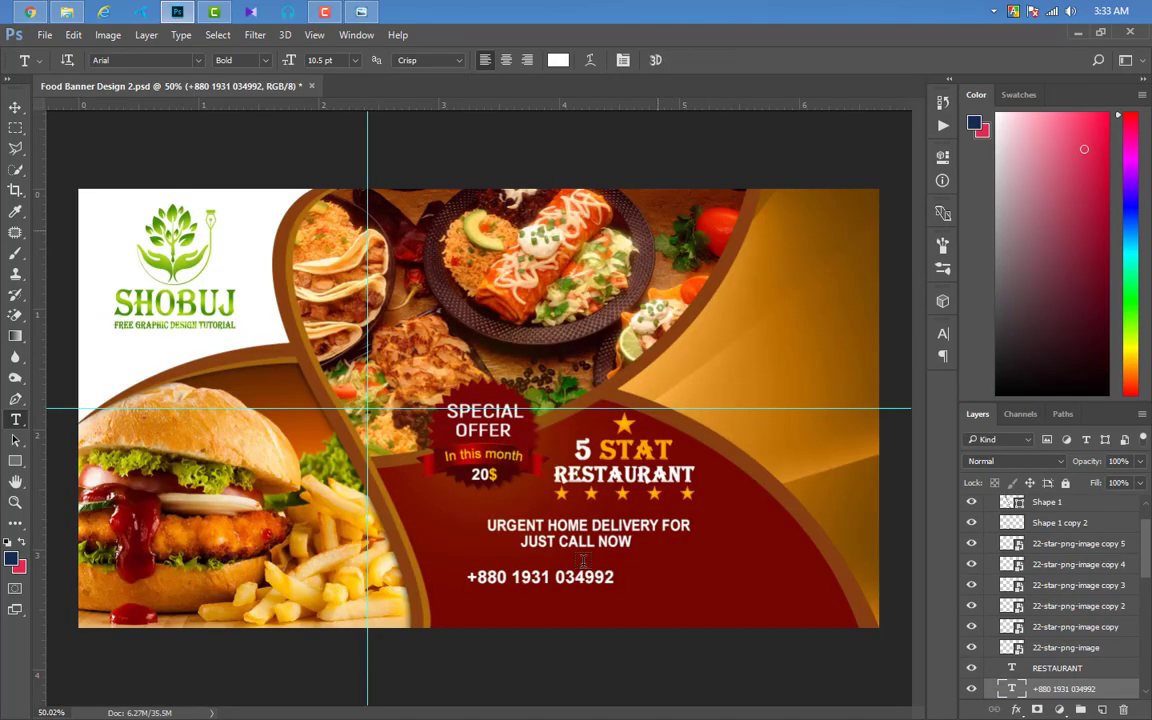
# Step: Add the second contact phone number as its own text line beneath the first
pyautogui.click(467, 603)
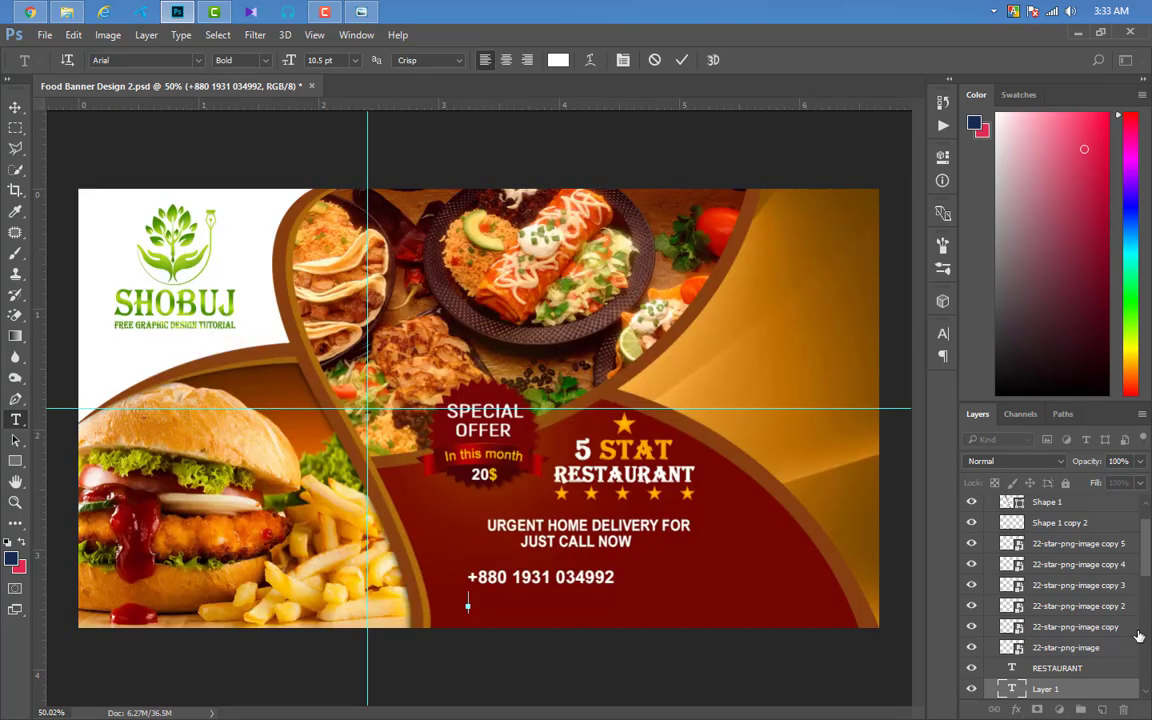
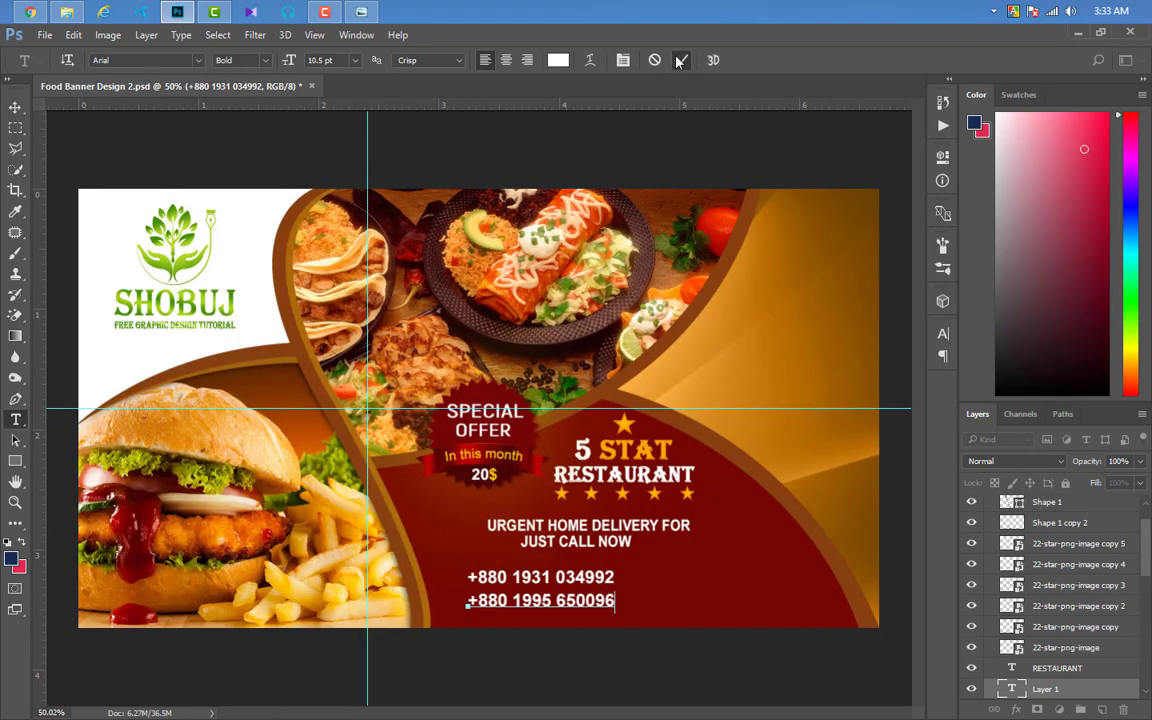
pyautogui.click(679, 61)
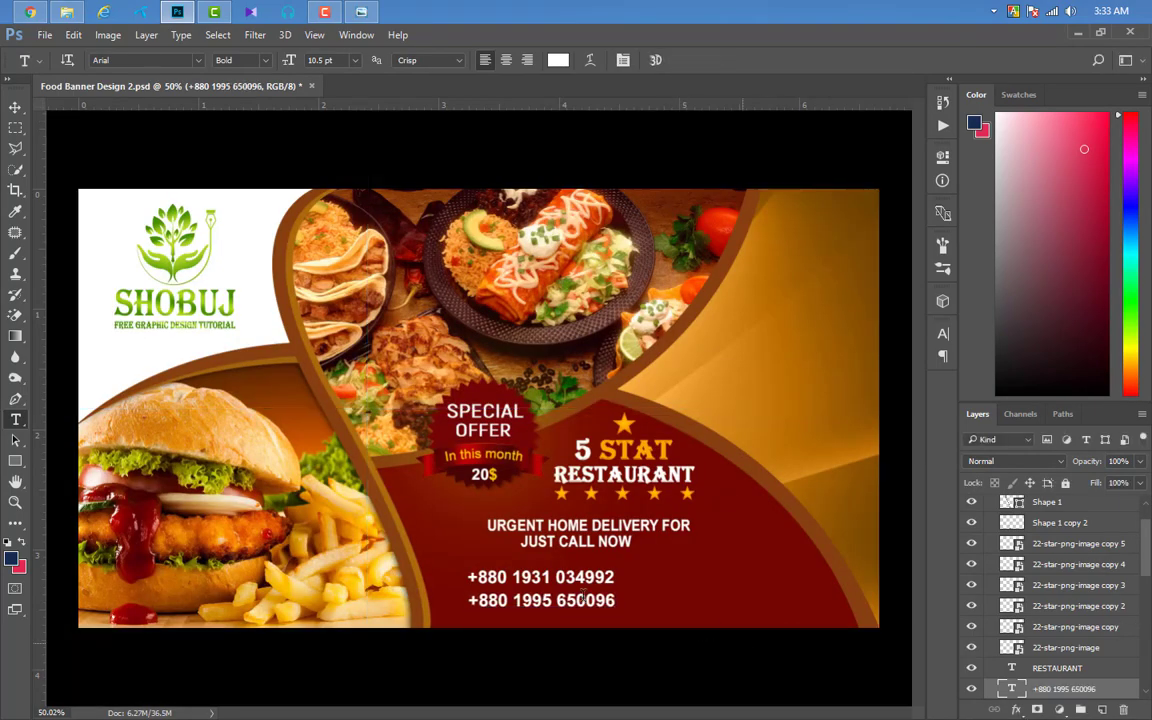
pyautogui.click(470, 577)
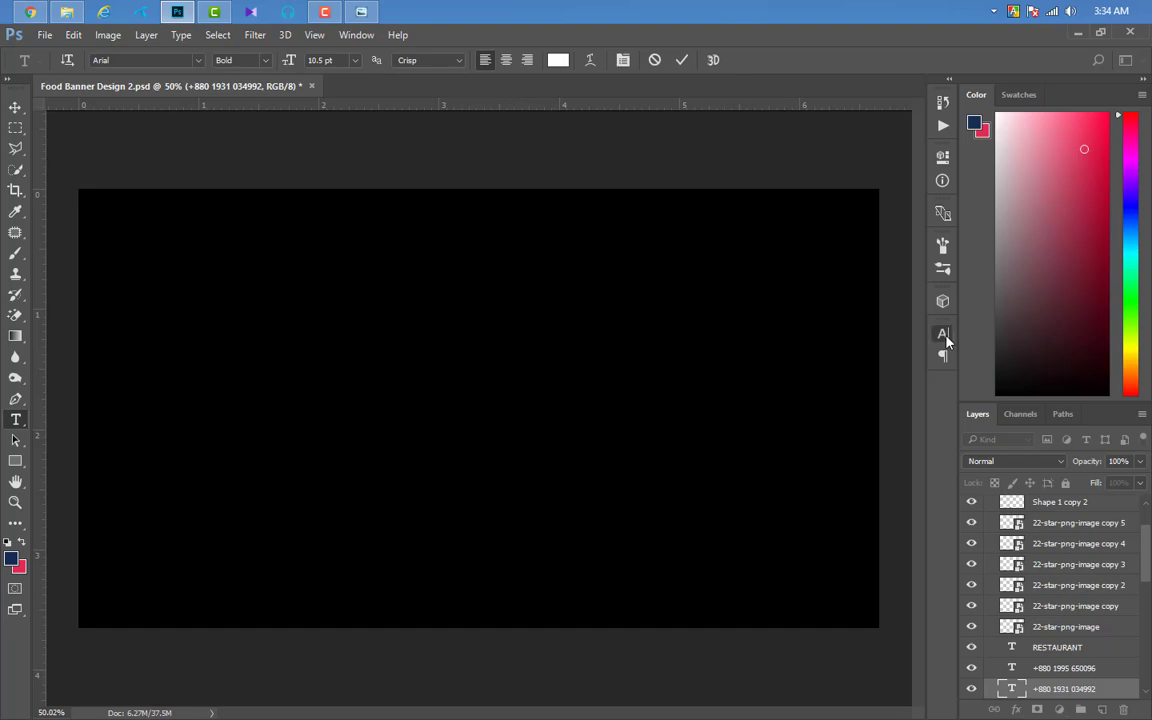
# Step: Set both phone-number text layers to the Akrobat font
pyautogui.click(942, 333)
pyautogui.click(846, 353)
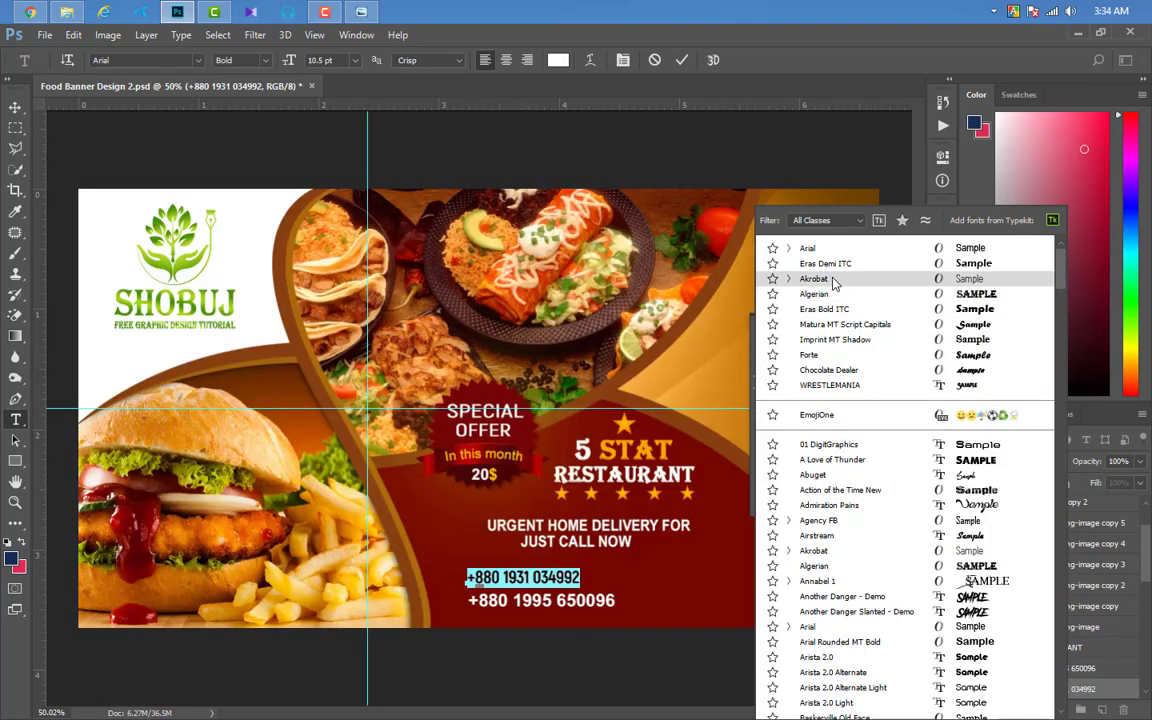
pyautogui.click(800, 272)
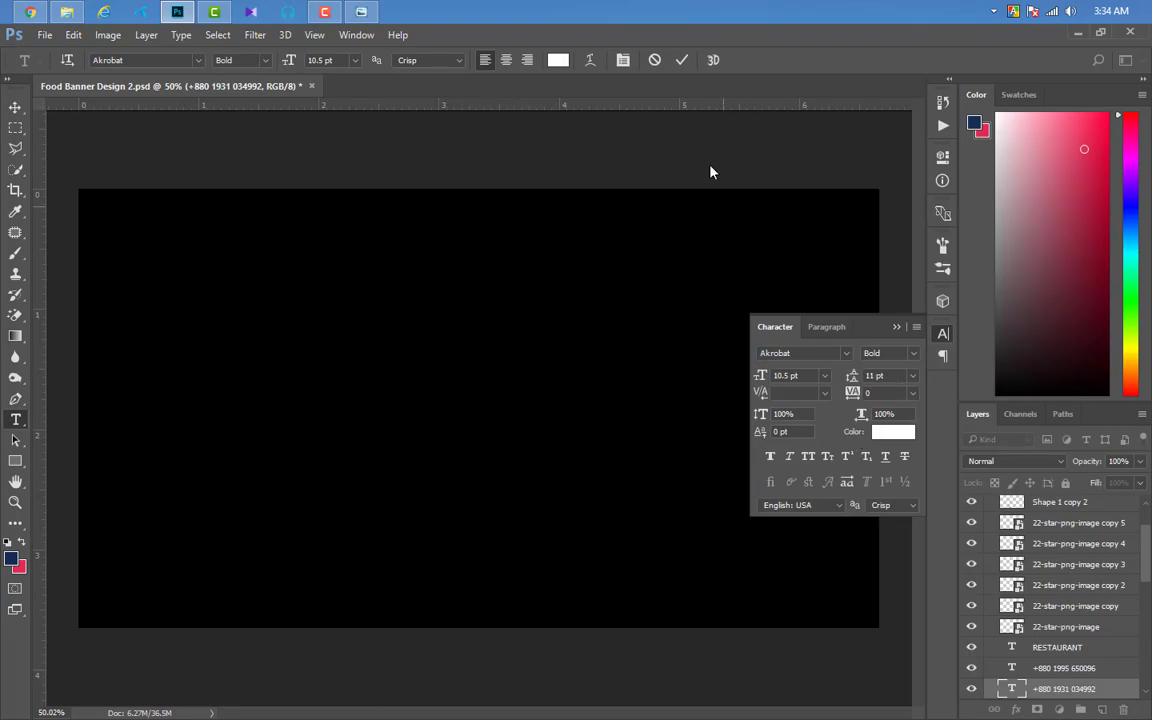
pyautogui.click(681, 61)
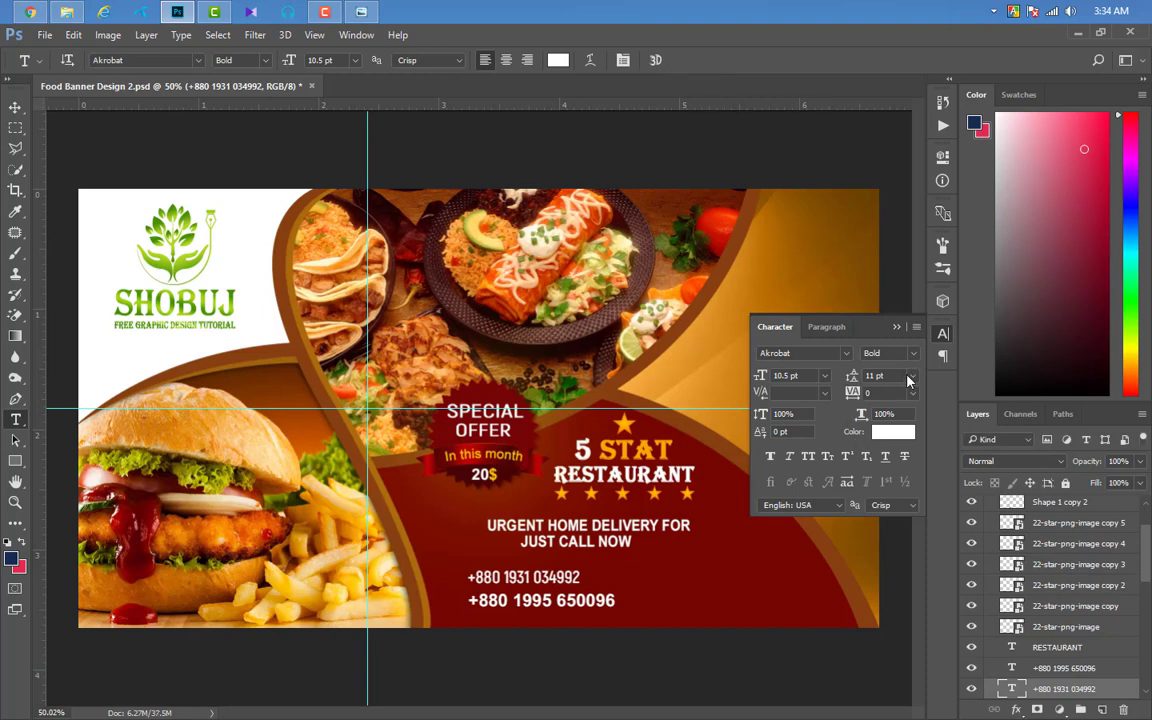
pyautogui.moveTo(470, 600); pyautogui.dragTo(615, 600)
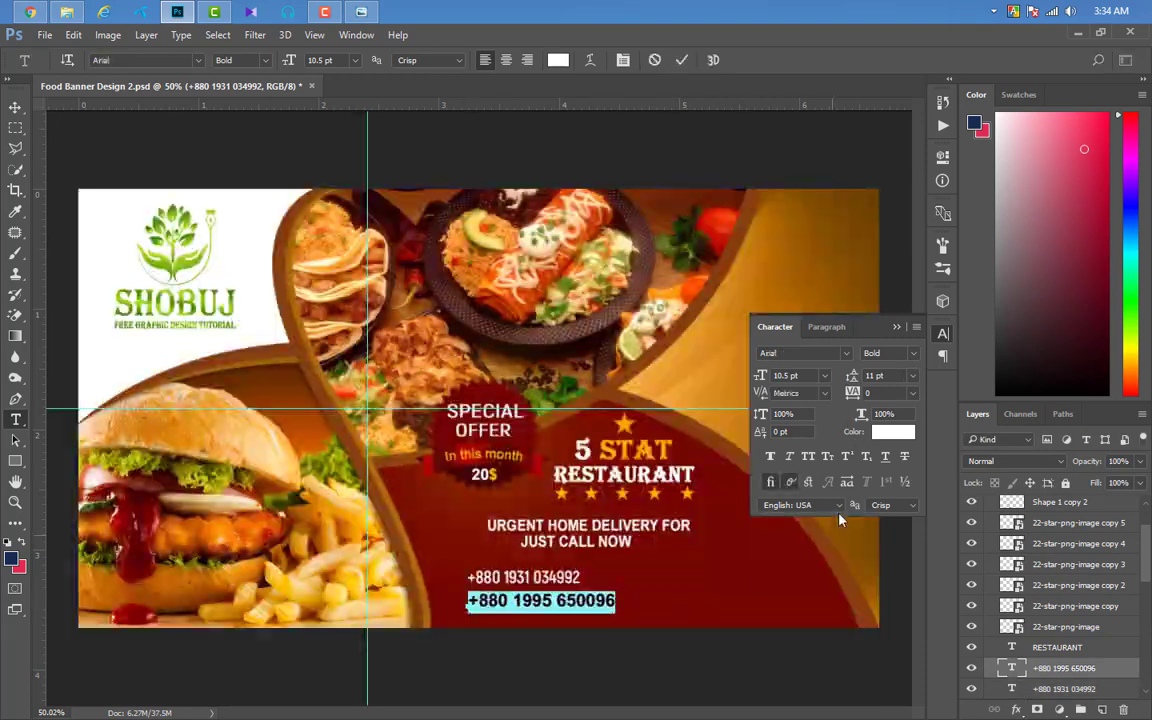
pyautogui.click(914, 353)
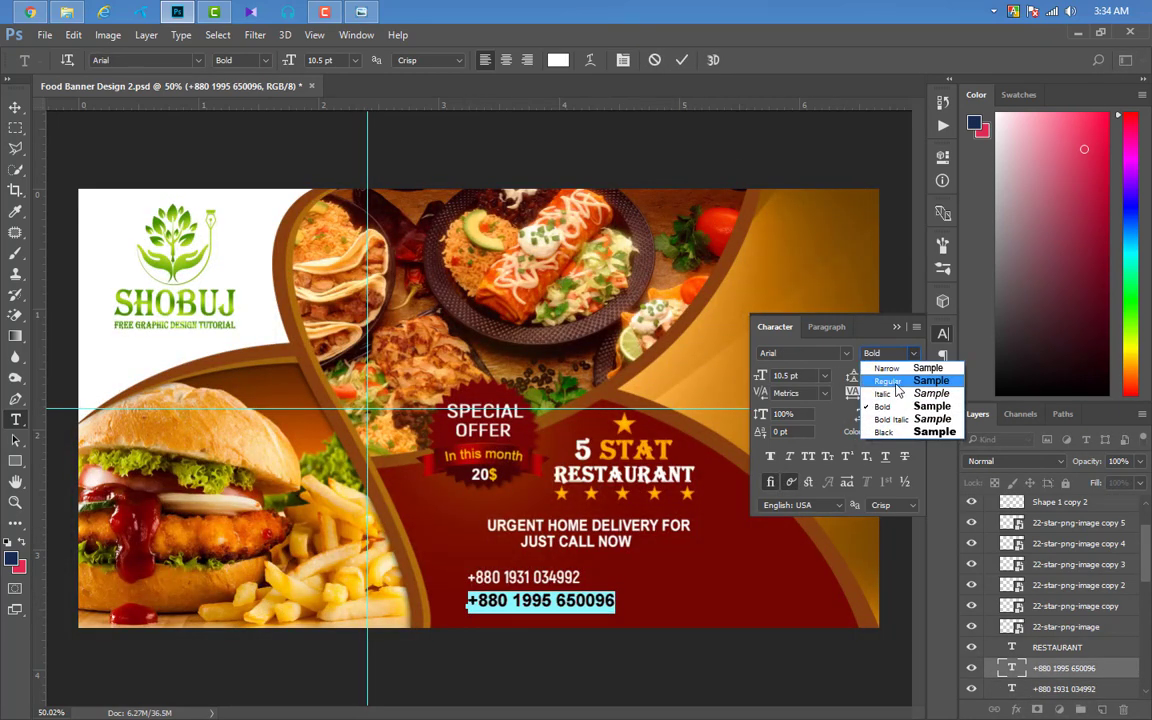
pyautogui.click(846, 353)
pyautogui.click(784, 249)
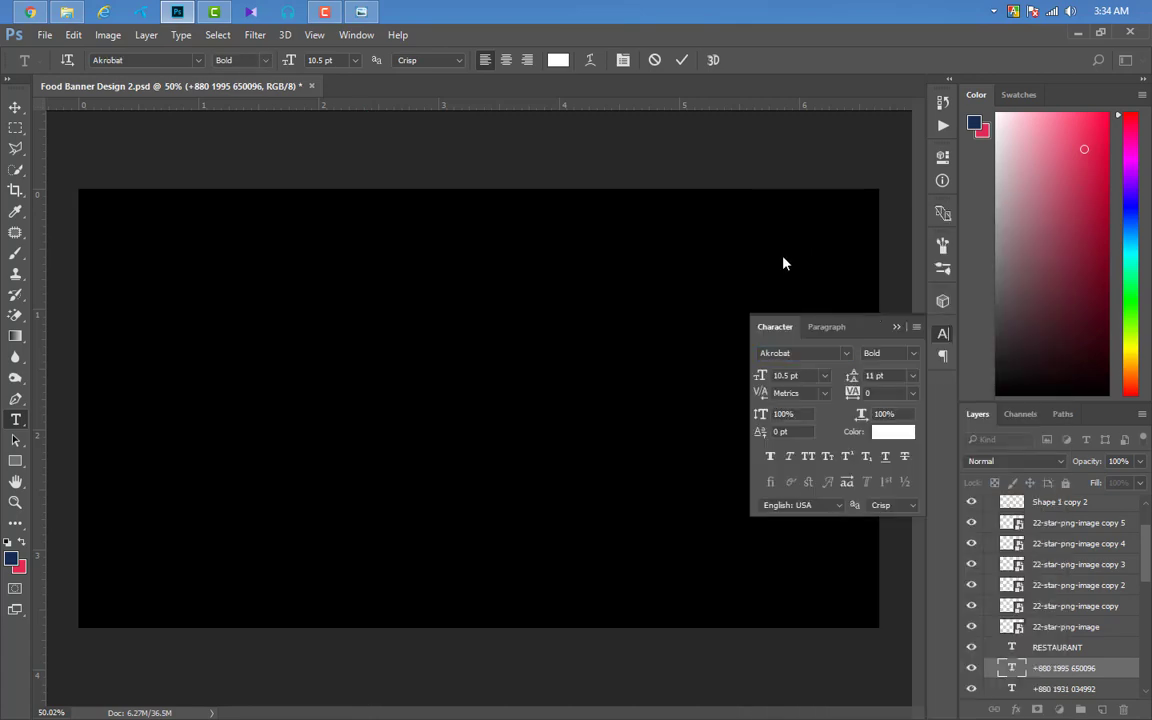
pyautogui.click(682, 61)
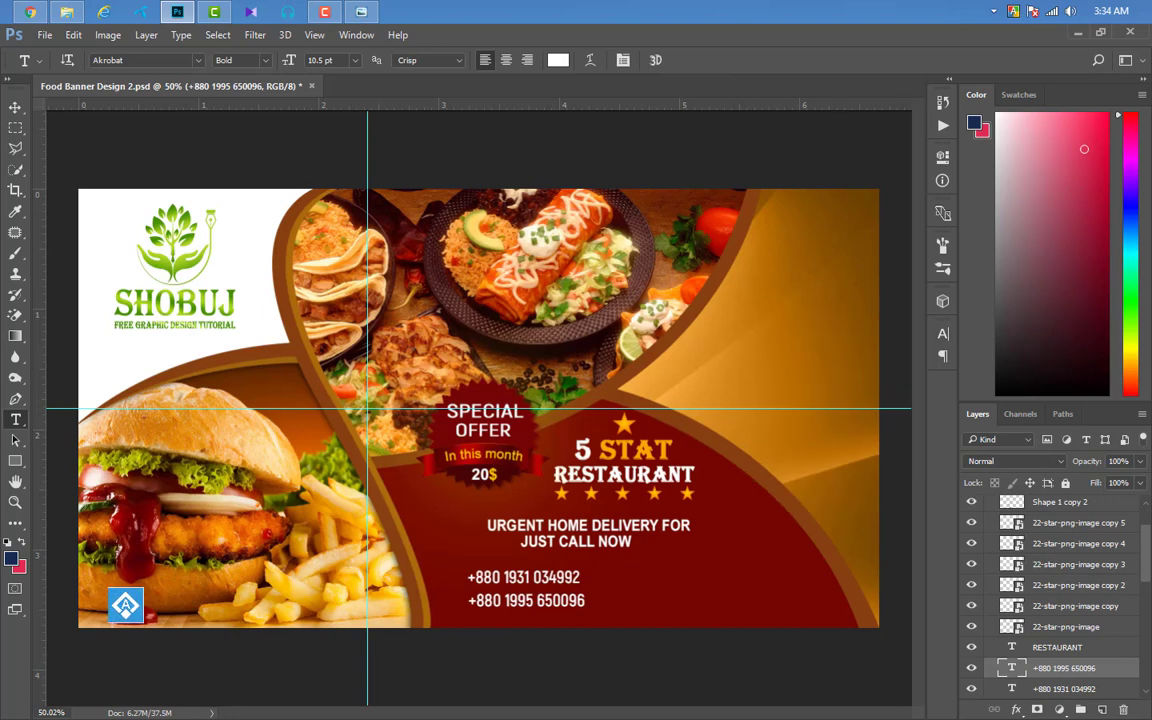
# Step: Move the second phone number up beside the first so they share one line
pyautogui.click(14, 108)
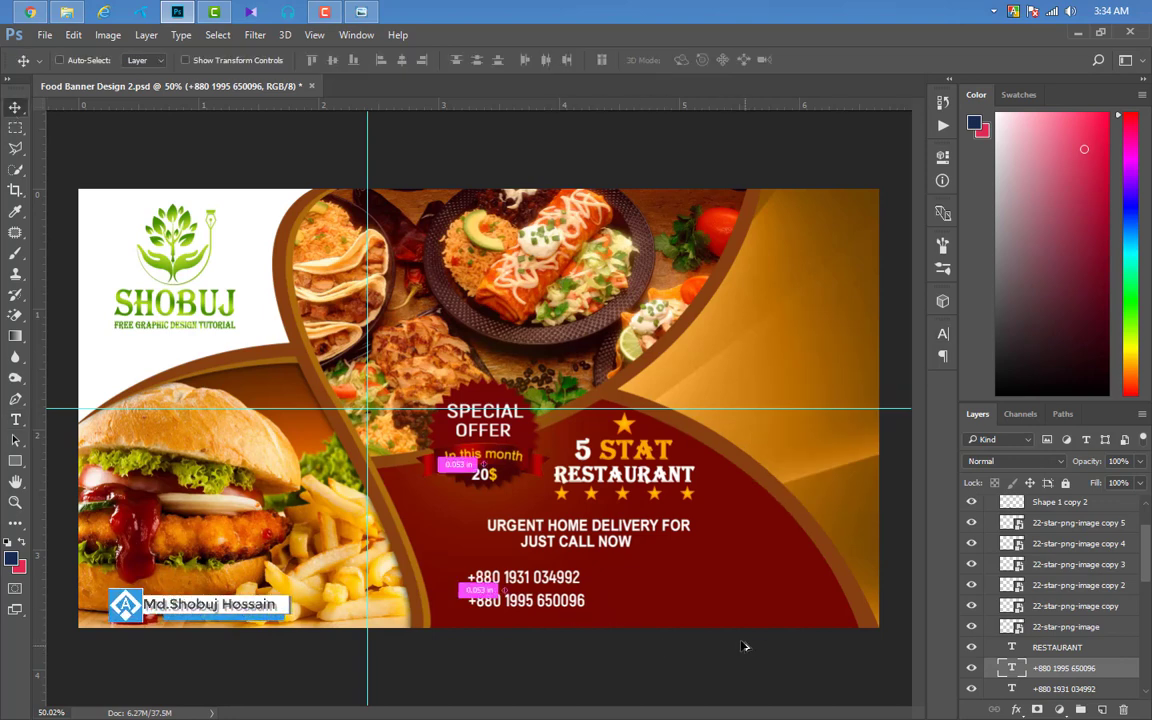
pyautogui.scroll(5, 730, 627)
pyautogui.press('ctrl')
pyautogui.moveTo(343, 583); pyautogui.dragTo(643, 550)
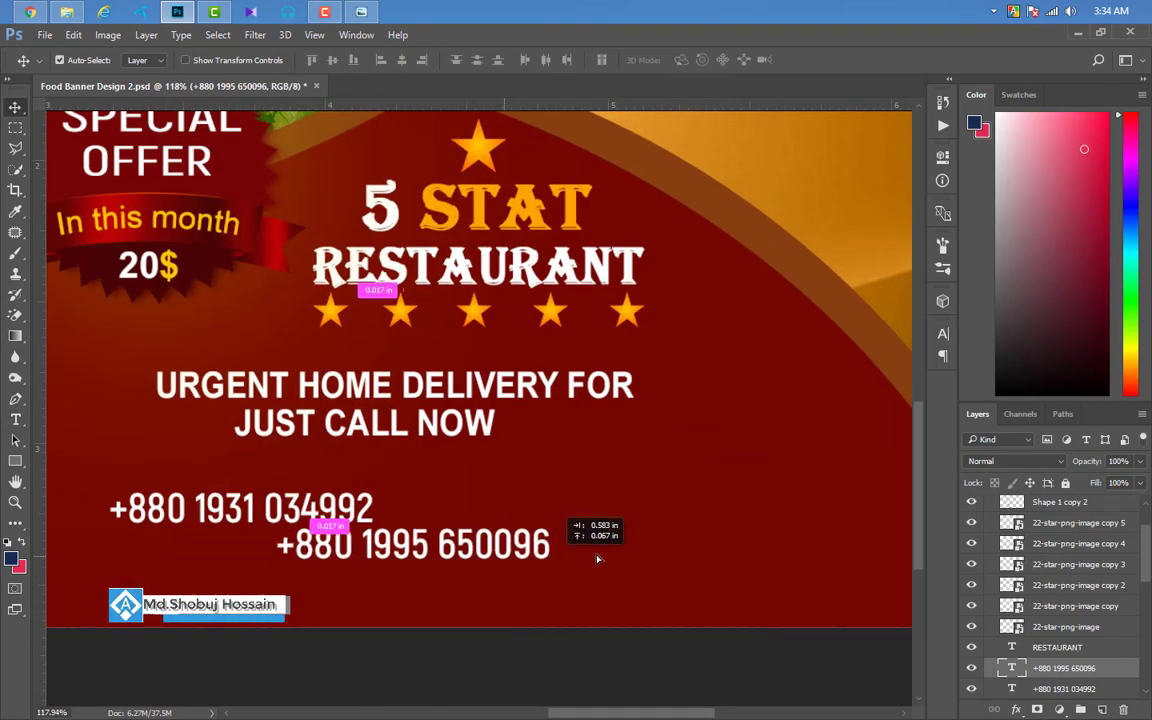
pyautogui.scroll(-5, 646, 550)
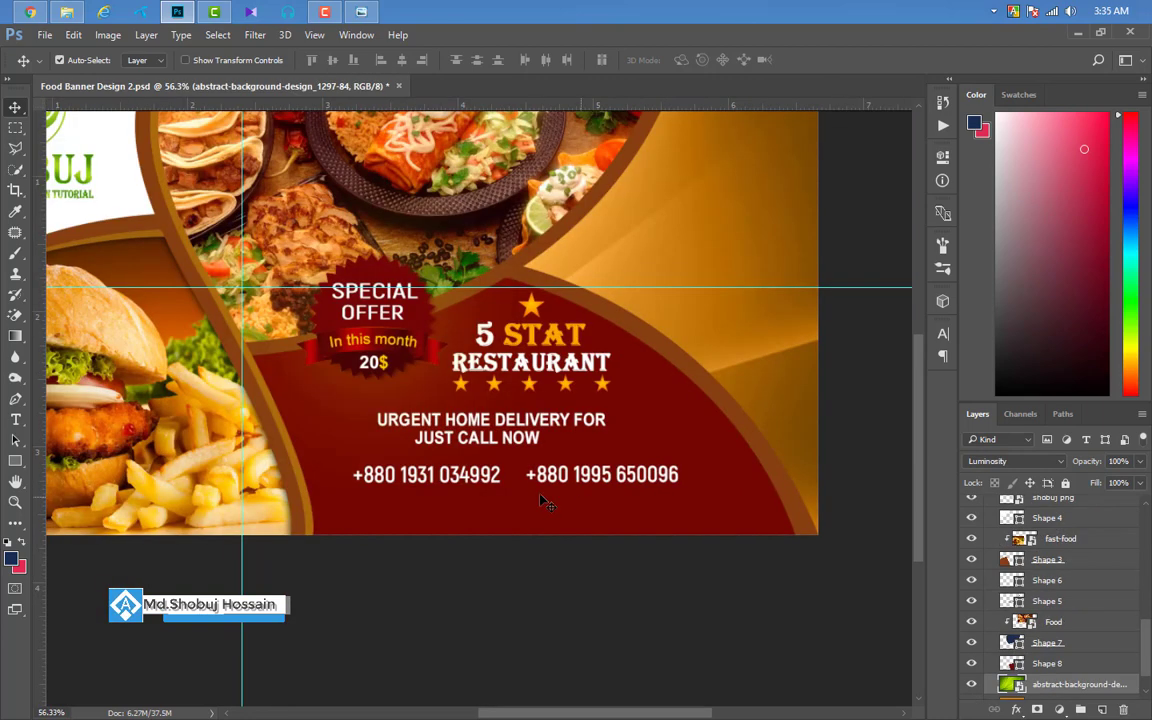
# Step: Draw a black-filled rectangle bar spanning both phone numbers
pyautogui.press('u')
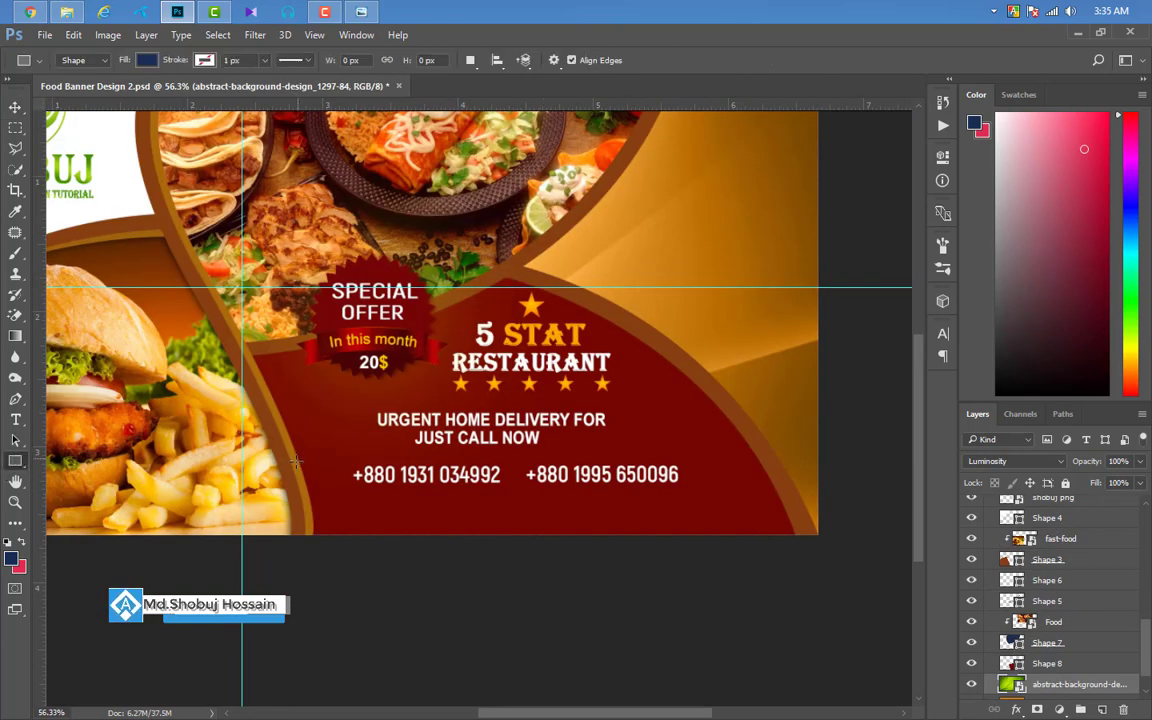
pyautogui.moveTo(296, 464); pyautogui.dragTo(783, 492)
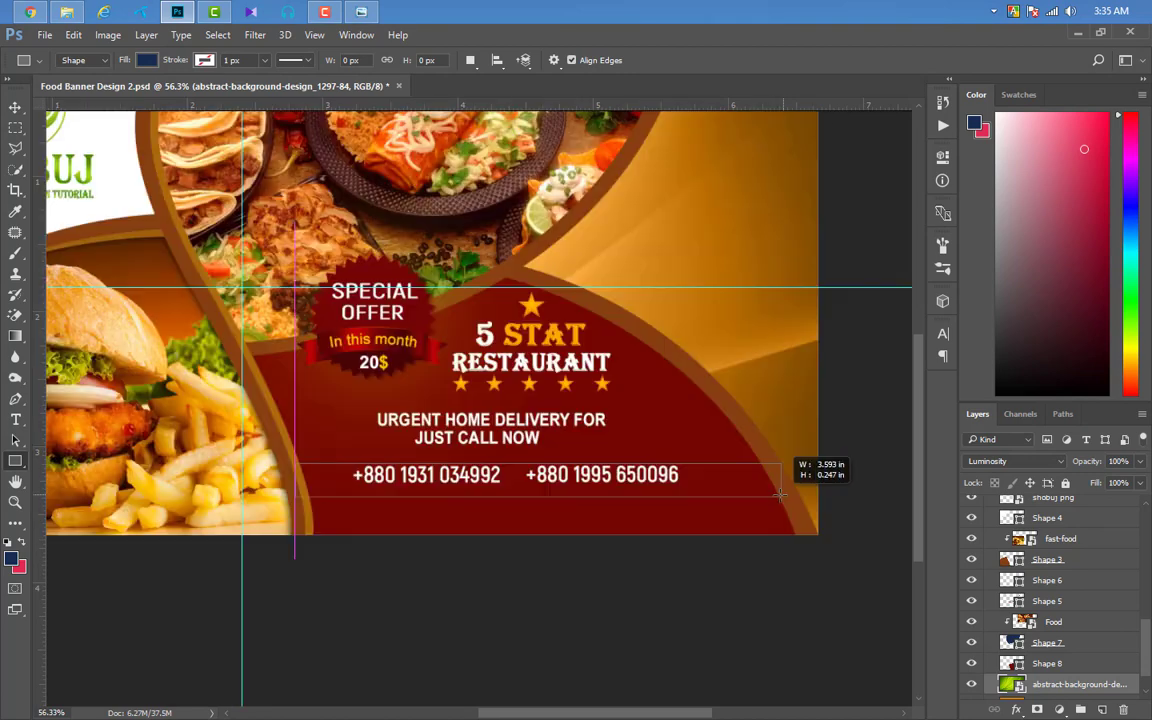
pyautogui.moveTo(783, 492); pyautogui.dragTo(781, 496)
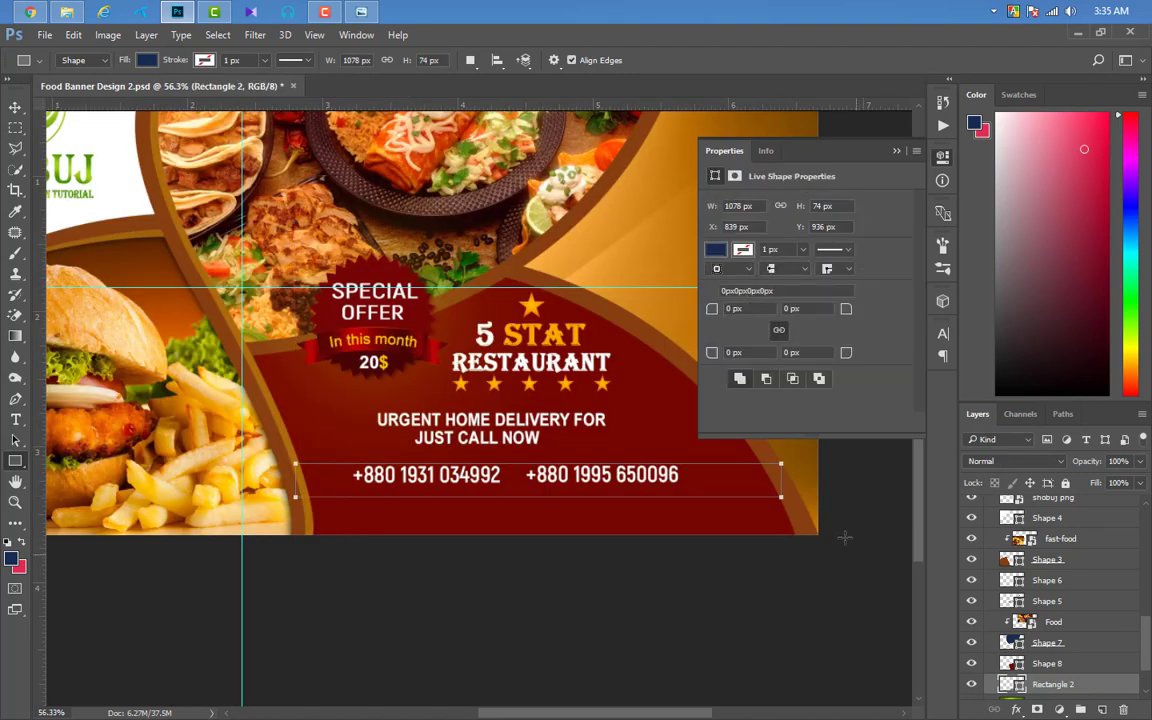
pyautogui.click(896, 151)
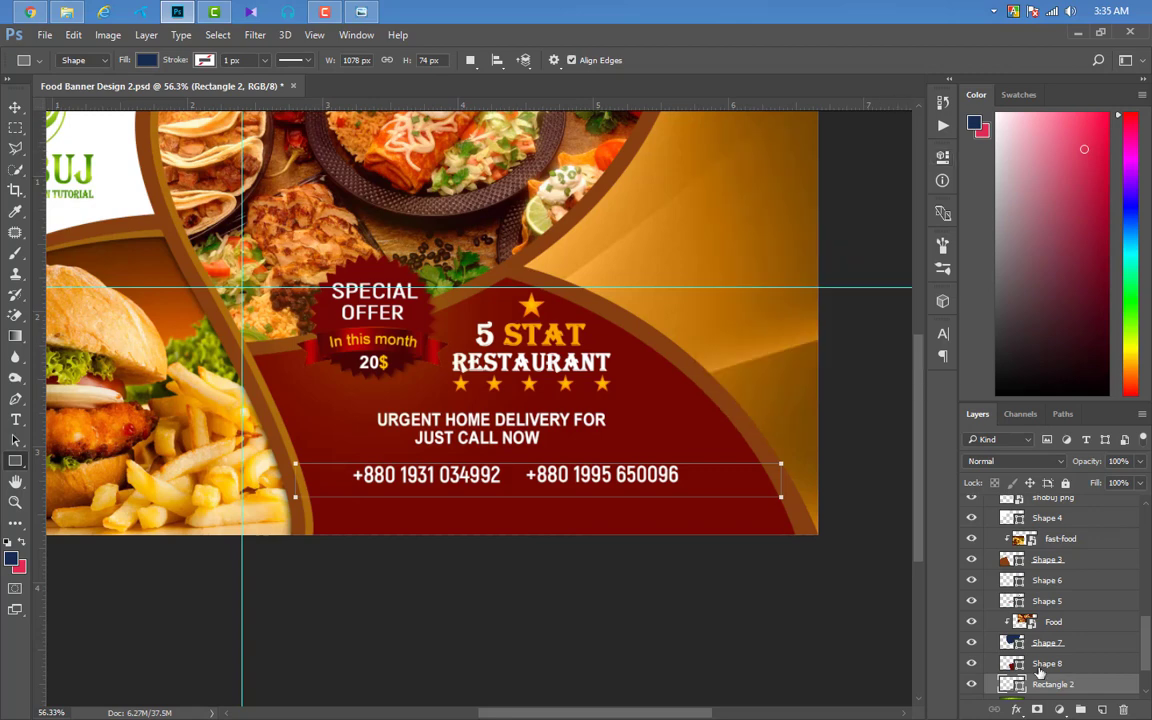
pyautogui.doubleClick(1013, 684)
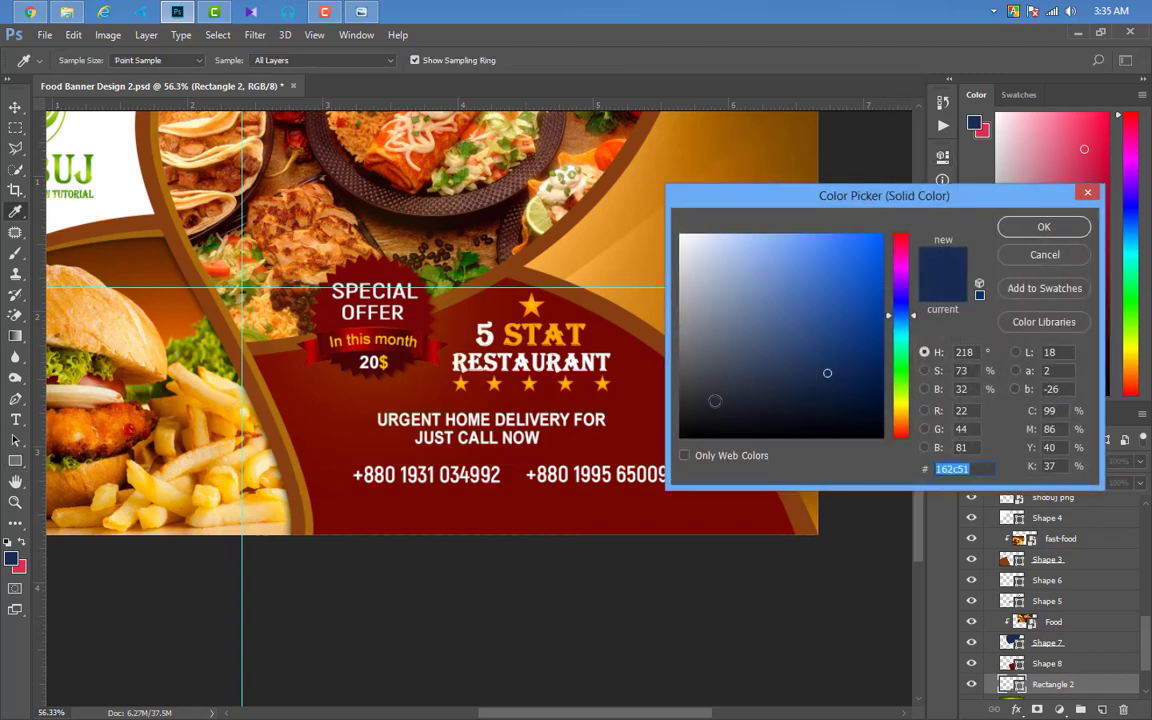
pyautogui.moveTo(700, 420); pyautogui.dragTo(651, 483)
pyautogui.click(1046, 227)
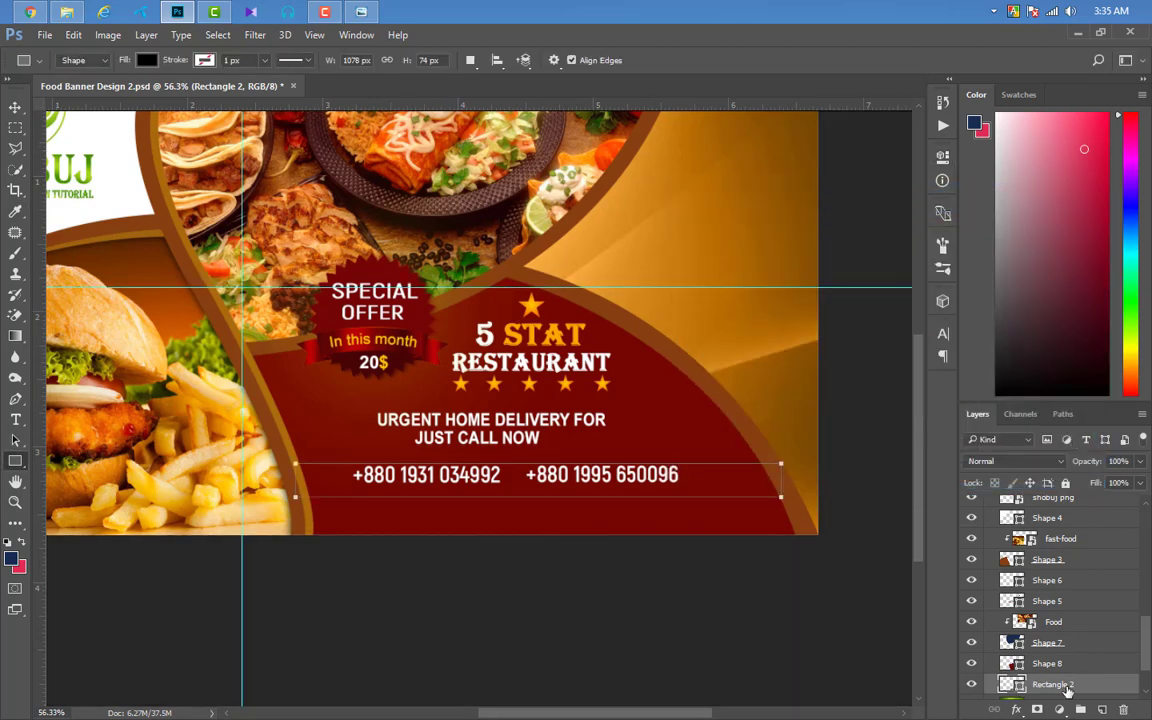
# Step: Reorder the black bar layer below Shape 6 so it sits behind the numbers
pyautogui.moveTo(1090, 688); pyautogui.dragTo(1079, 569)
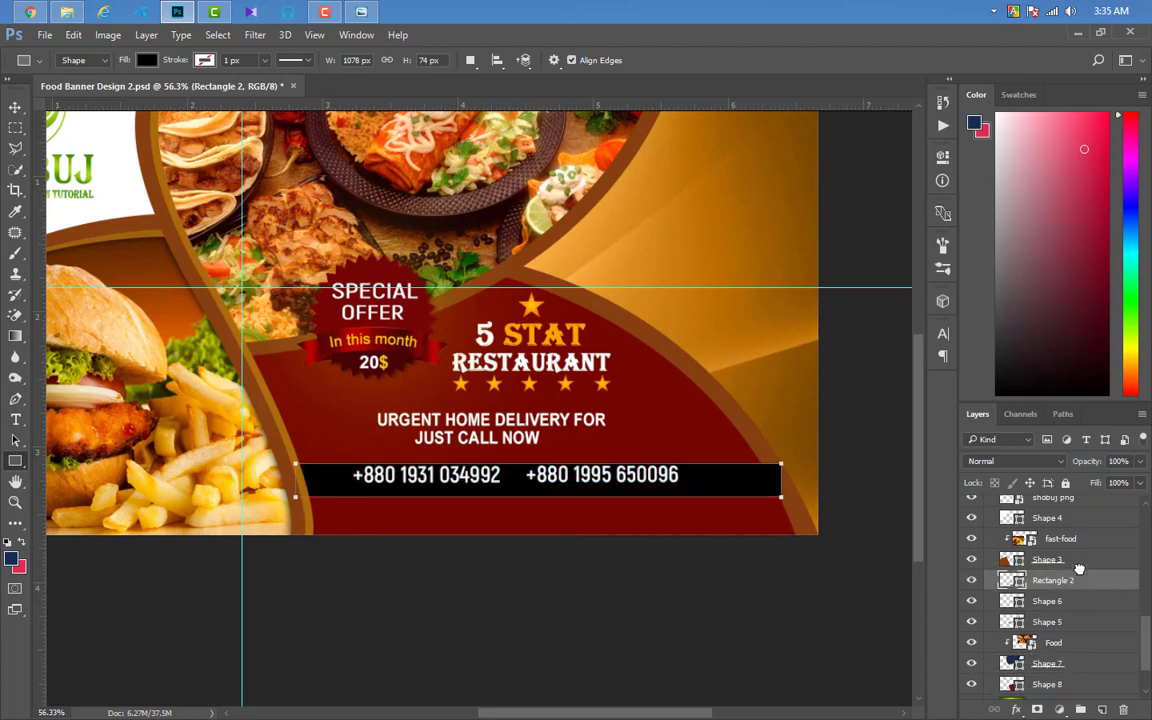
pyautogui.click(15, 107)
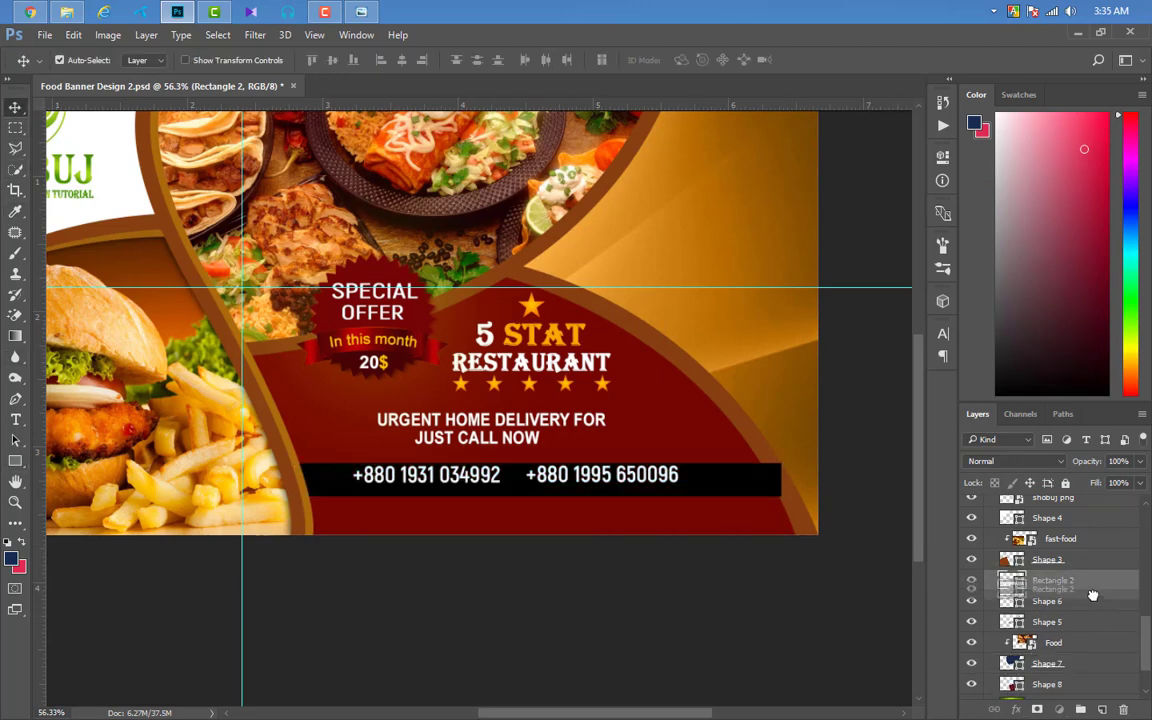
pyautogui.moveTo(1097, 589)
pyautogui.mouseDown()
pyautogui.moveTo(1090, 632)
pyautogui.moveTo(1093, 589)
pyautogui.mouseUp()
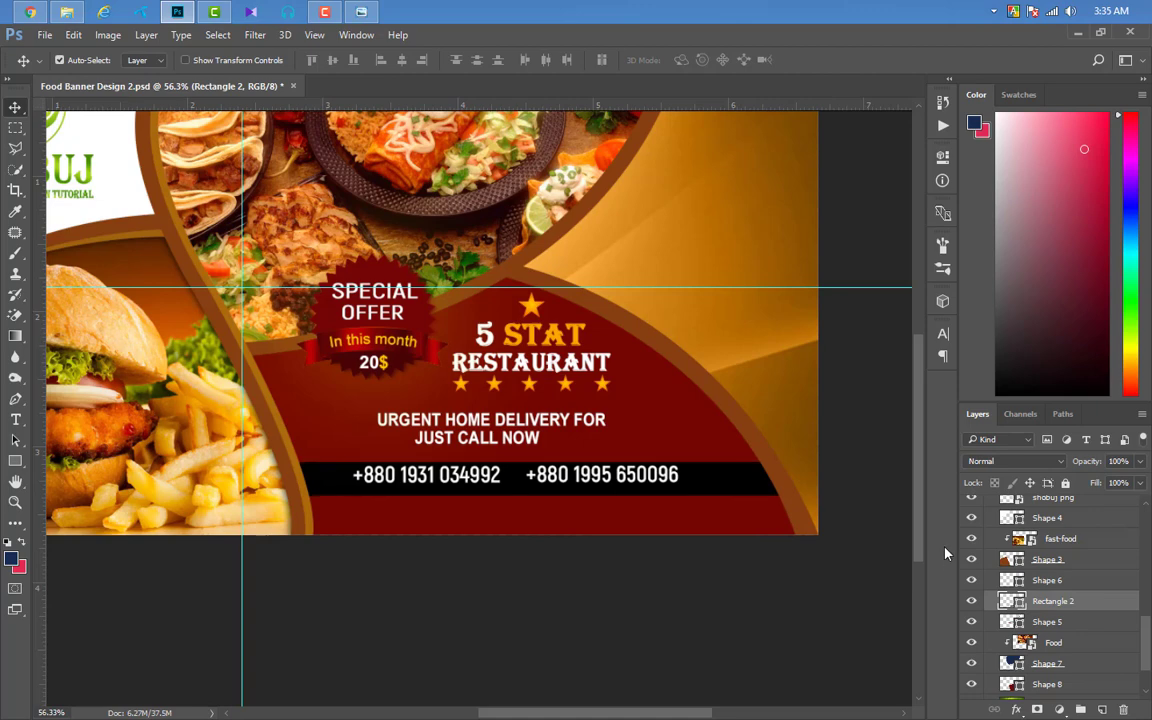
pyautogui.keyDown('alt'); pyautogui.scroll(-1, 826, 592); pyautogui.keyUp('alt')
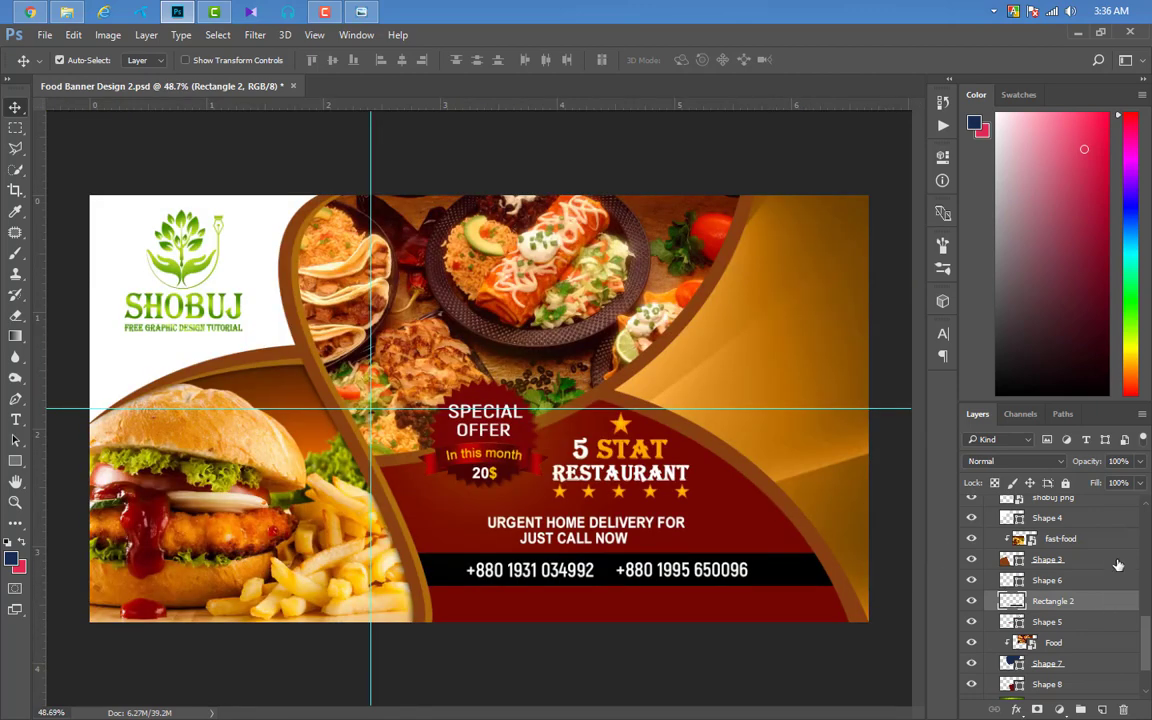
# Step: Set the phone bar to 32% opacity and nudge the URGENT HOME DELIVERY text slightly right
pyautogui.click(1140, 462)
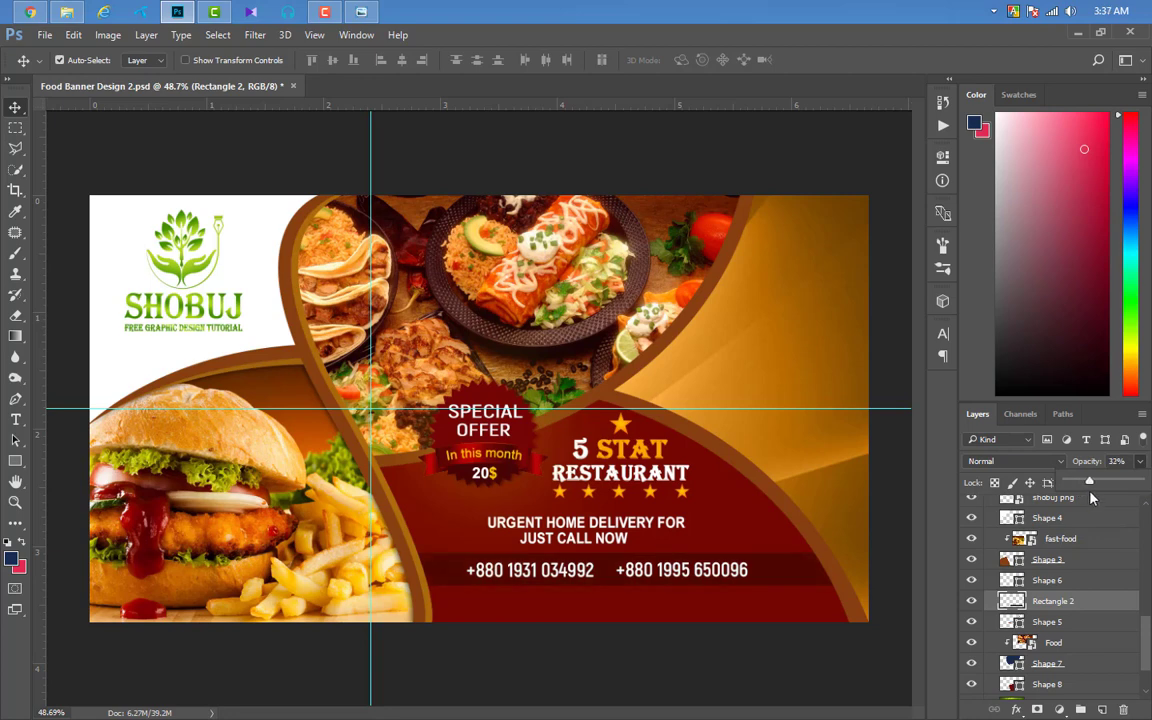
pyautogui.press('Return')
pyautogui.click(648, 532)
pyautogui.press('Right')
pyautogui.press('Right')
pyautogui.press('Right')
pyautogui.press('Right')
pyautogui.press('Right')
pyautogui.press('Right')
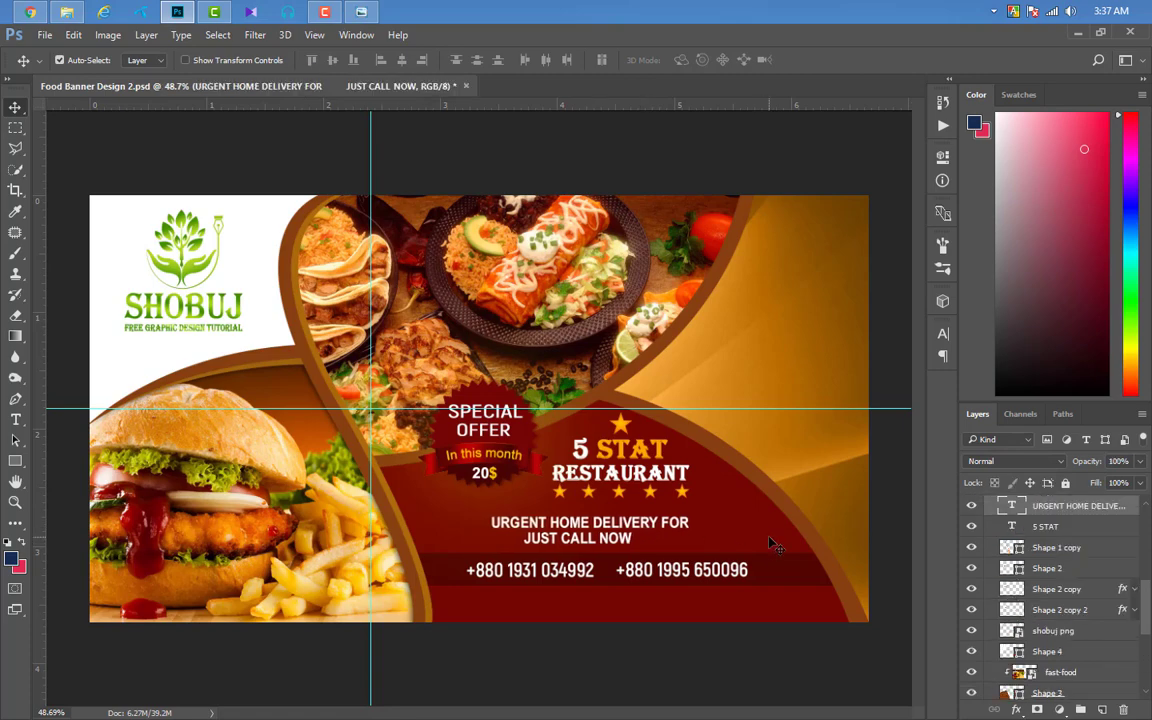
pyautogui.press('Right')
pyautogui.press('Right')
pyautogui.press('Right')
pyautogui.press('Right')
pyautogui.scroll(3, 600, 620)
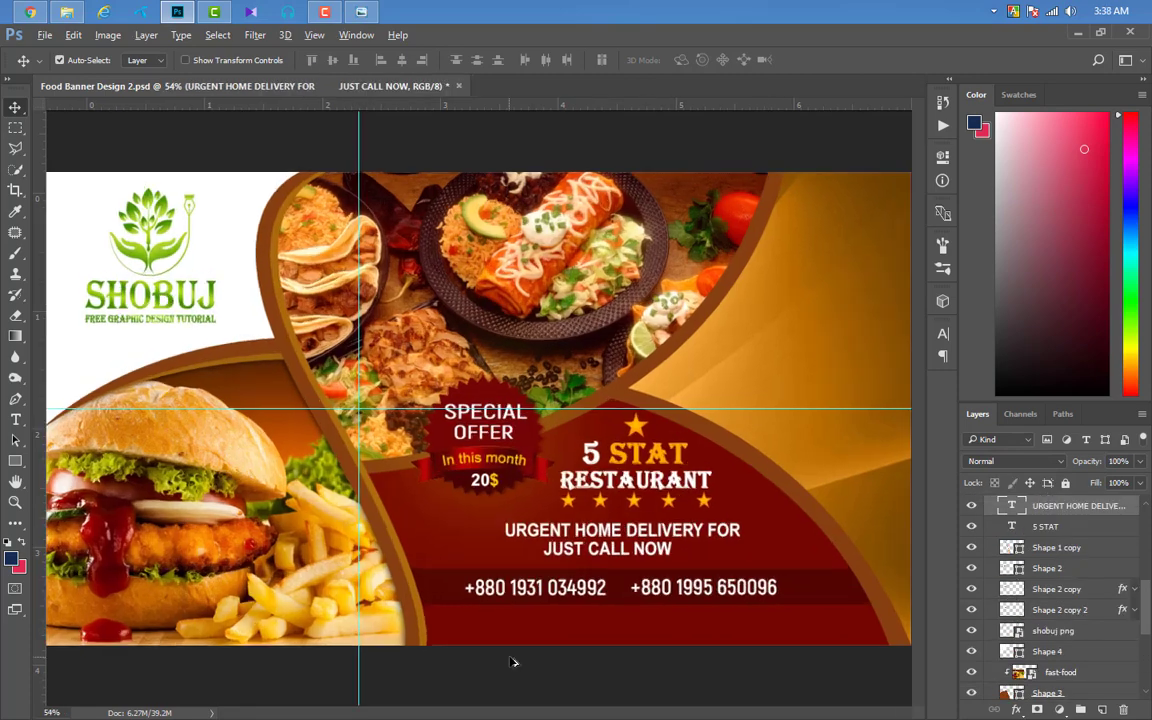
pyautogui.scroll(2, 580, 650)
# Step: Add a YOURFACEBOOK.COM text line below the phone numbers
pyautogui.click(17, 420)
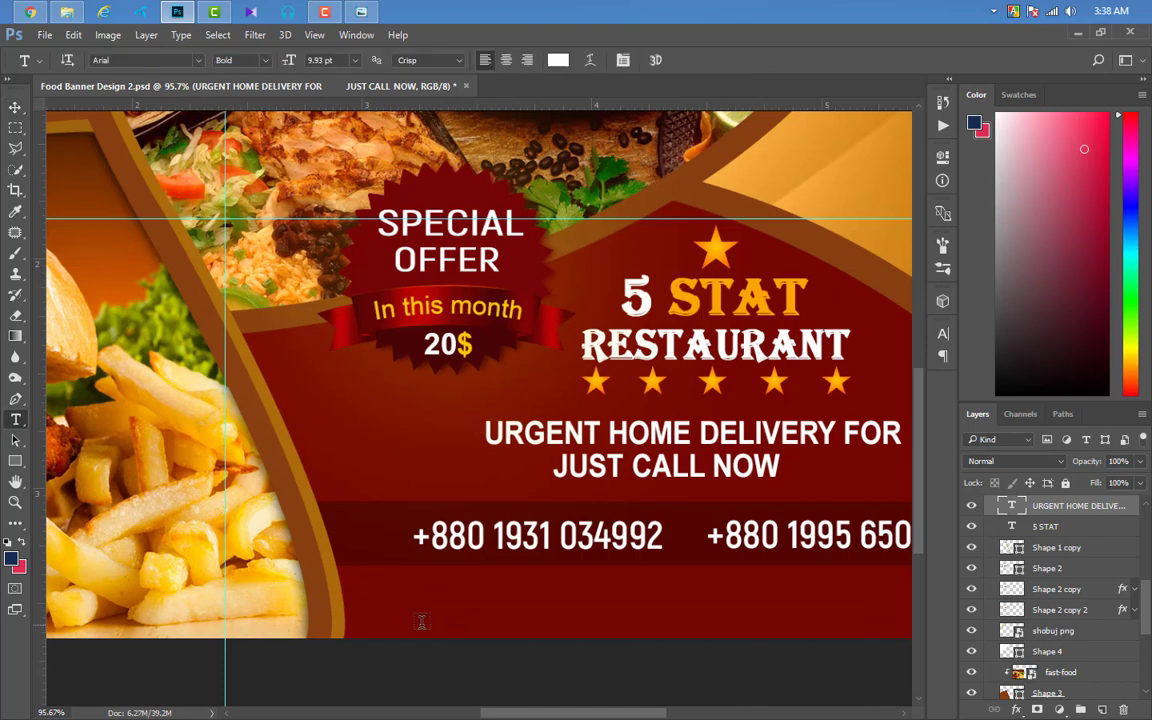
pyautogui.click(365, 622)
pyautogui.write('YOURFA')
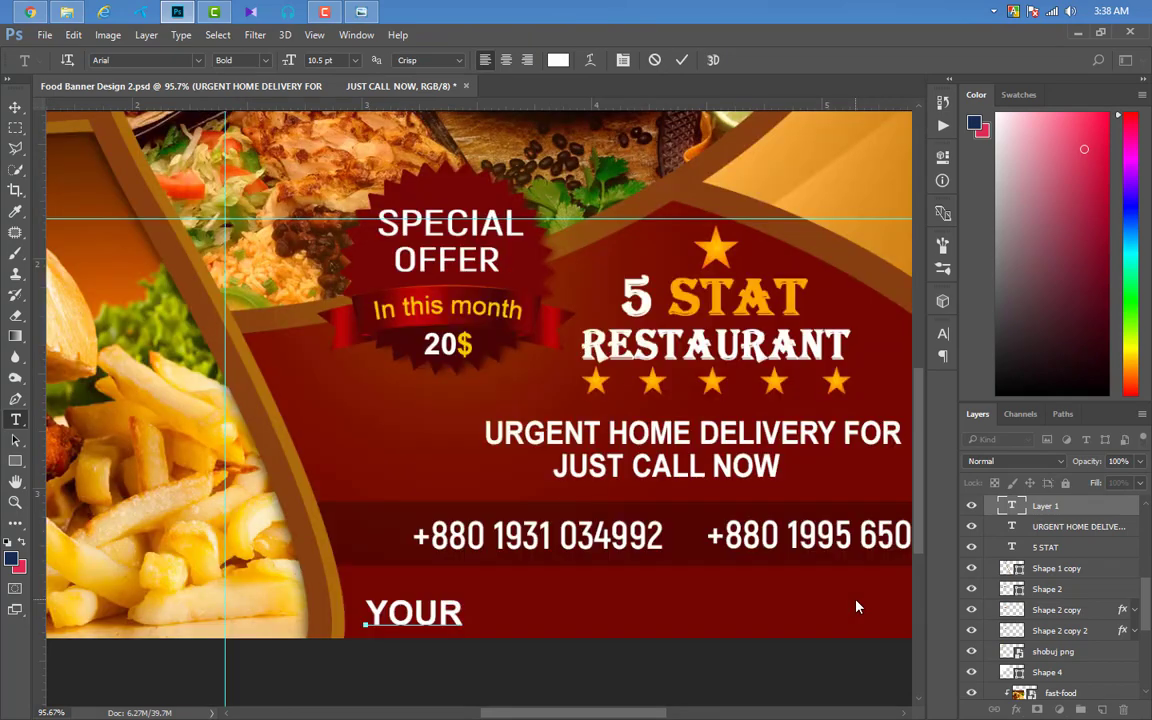
pyautogui.write('C')
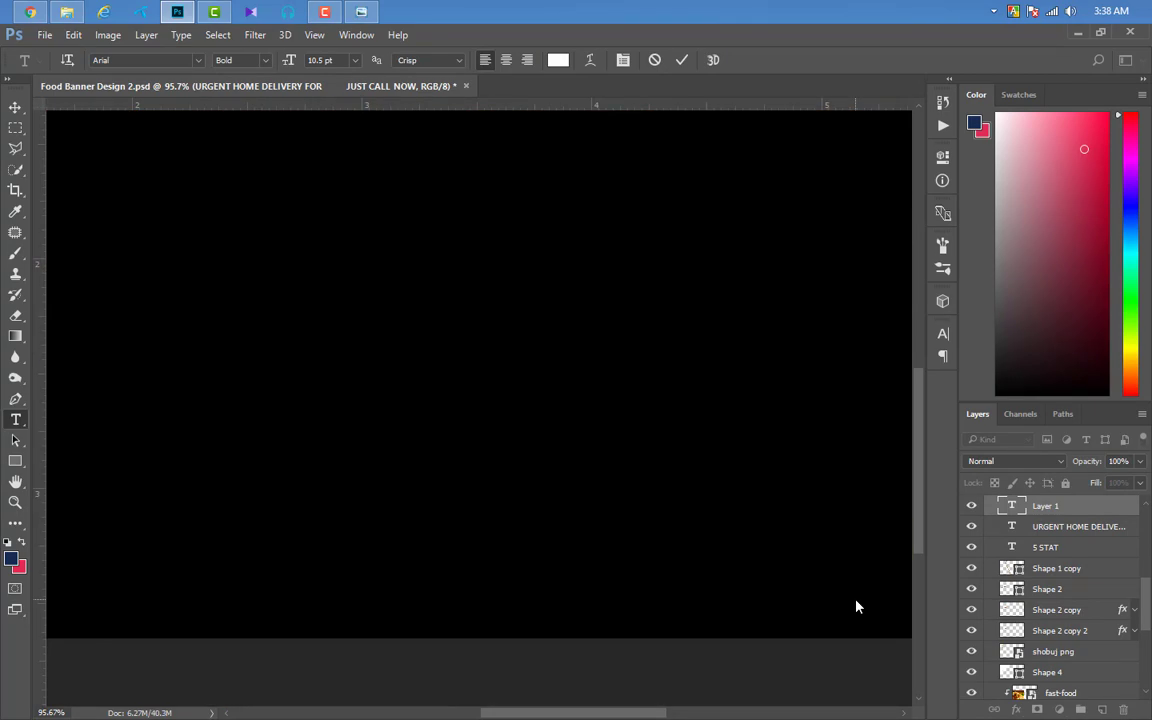
pyautogui.write('EBOOK')
pyautogui.write('.COM')
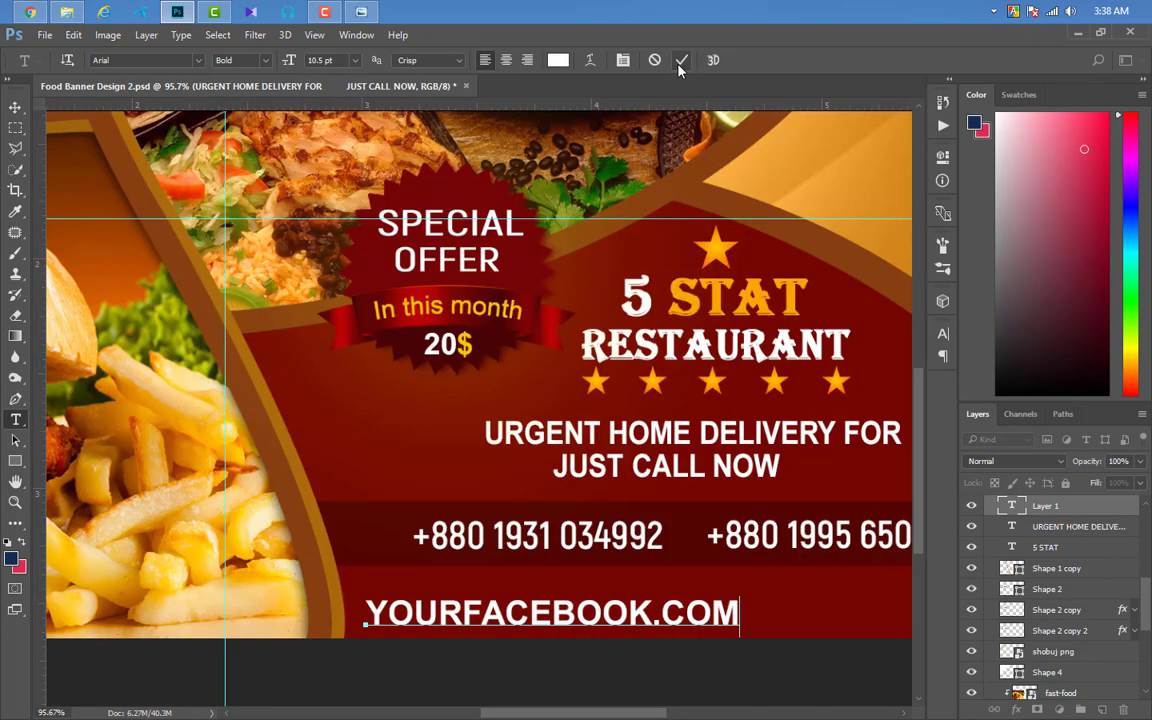
pyautogui.click(679, 61)
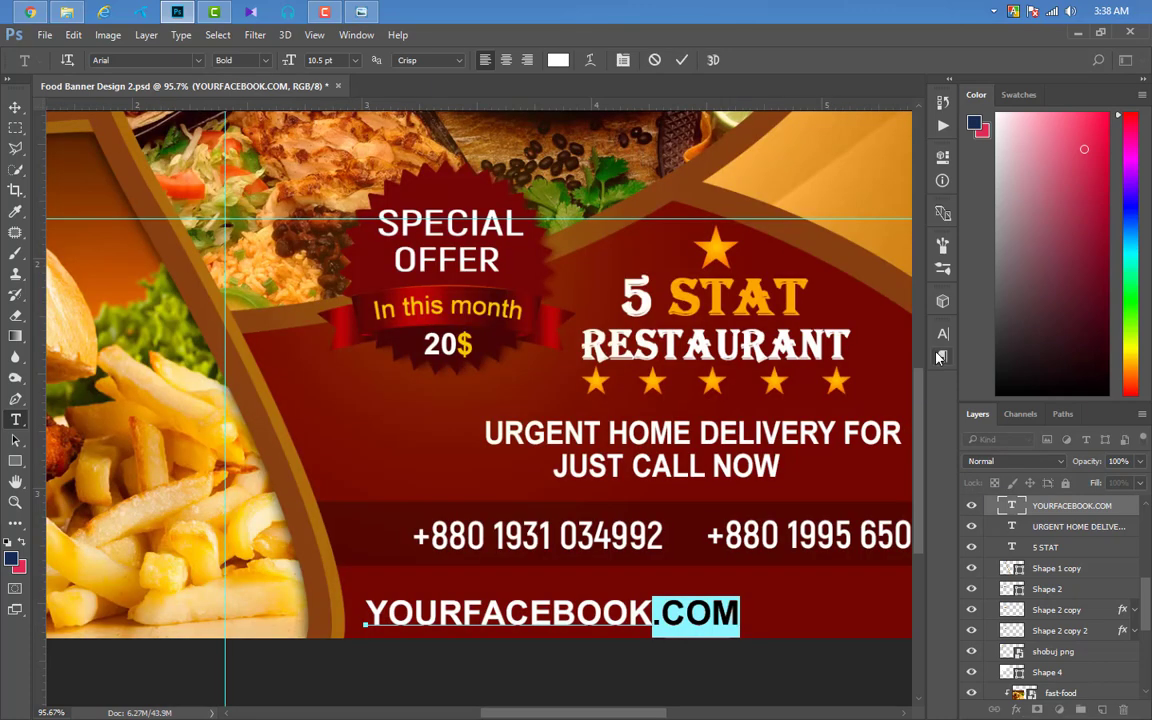
# Step: Recolour the .COM part orange, sampled from the star
pyautogui.click(942, 334)
pyautogui.click(892, 432)
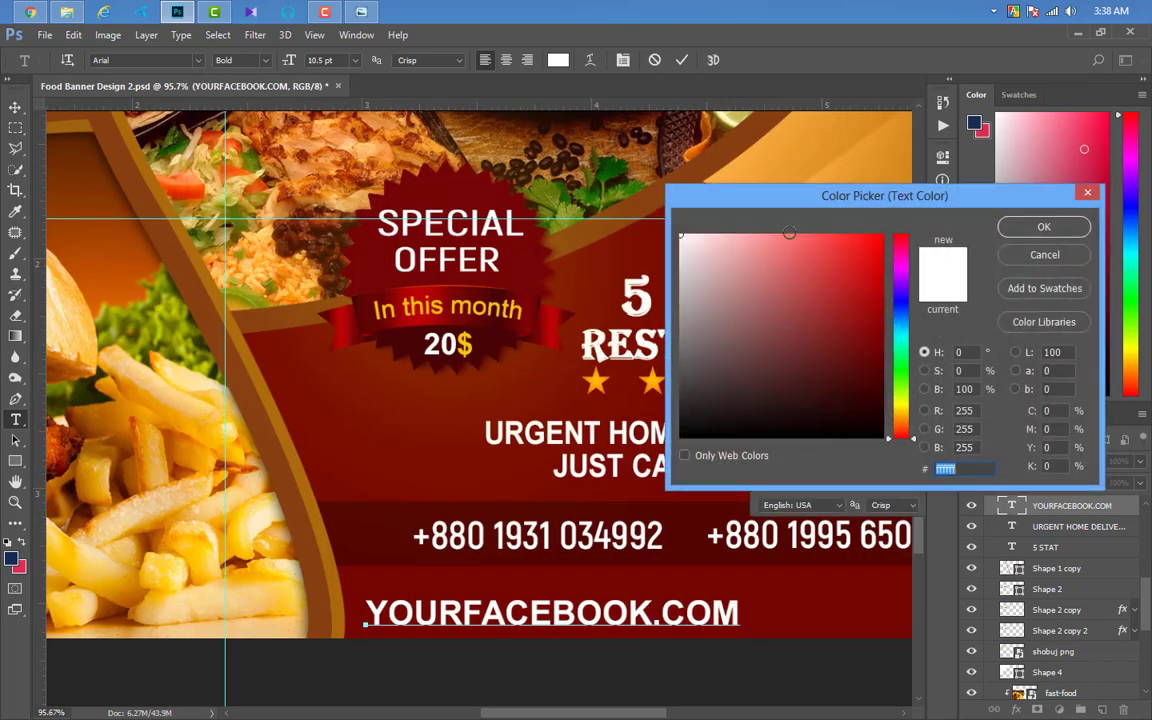
pyautogui.moveTo(800, 195); pyautogui.dragTo(595, 361)
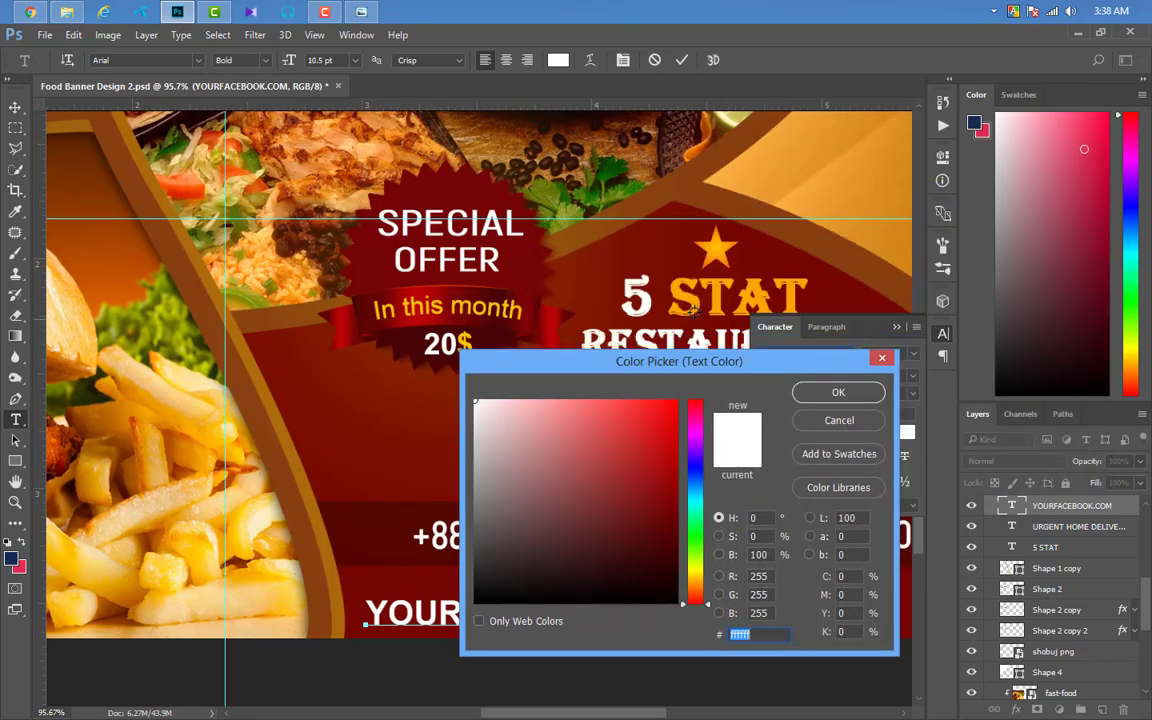
pyautogui.write('ffb900')
pyautogui.click(720, 255)
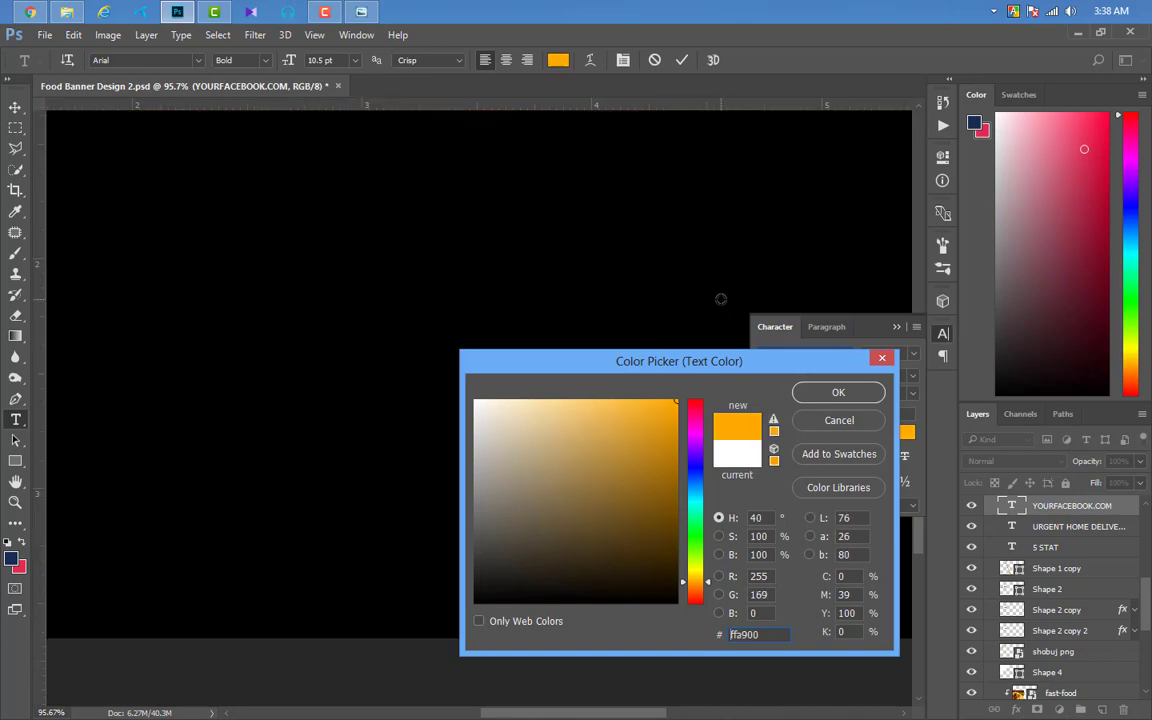
pyautogui.moveTo(720, 299); pyautogui.dragTo(715, 300)
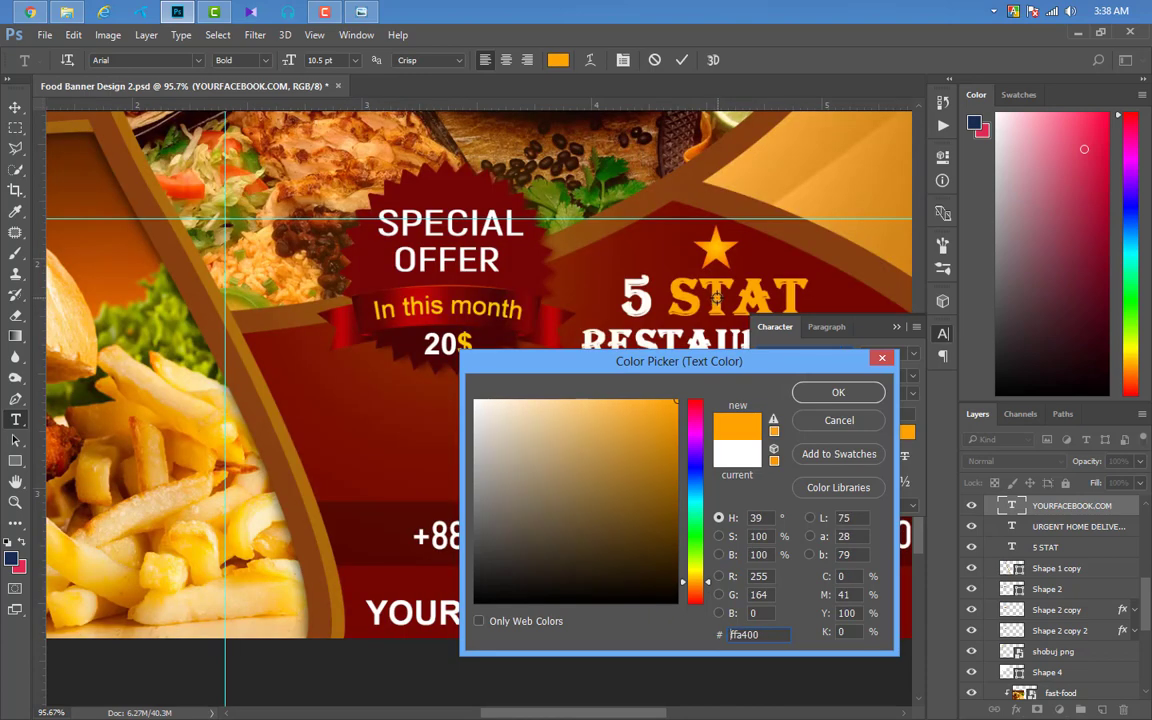
pyautogui.click(838, 393)
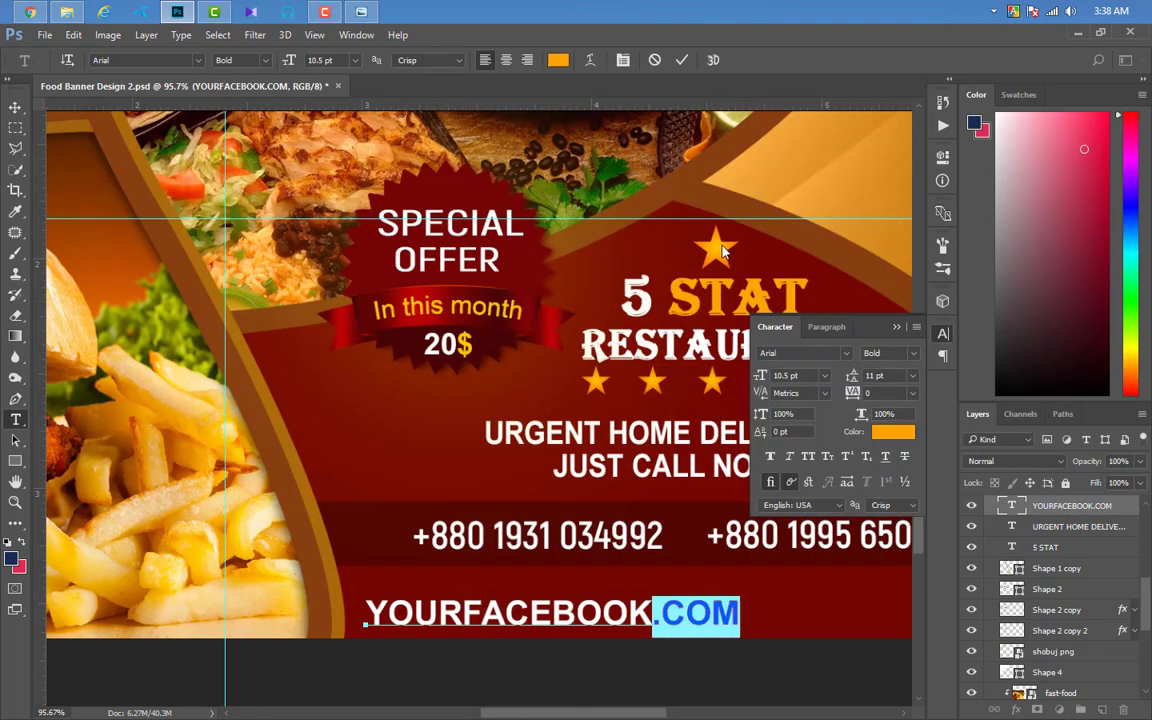
pyautogui.click(681, 60)
pyautogui.click(895, 328)
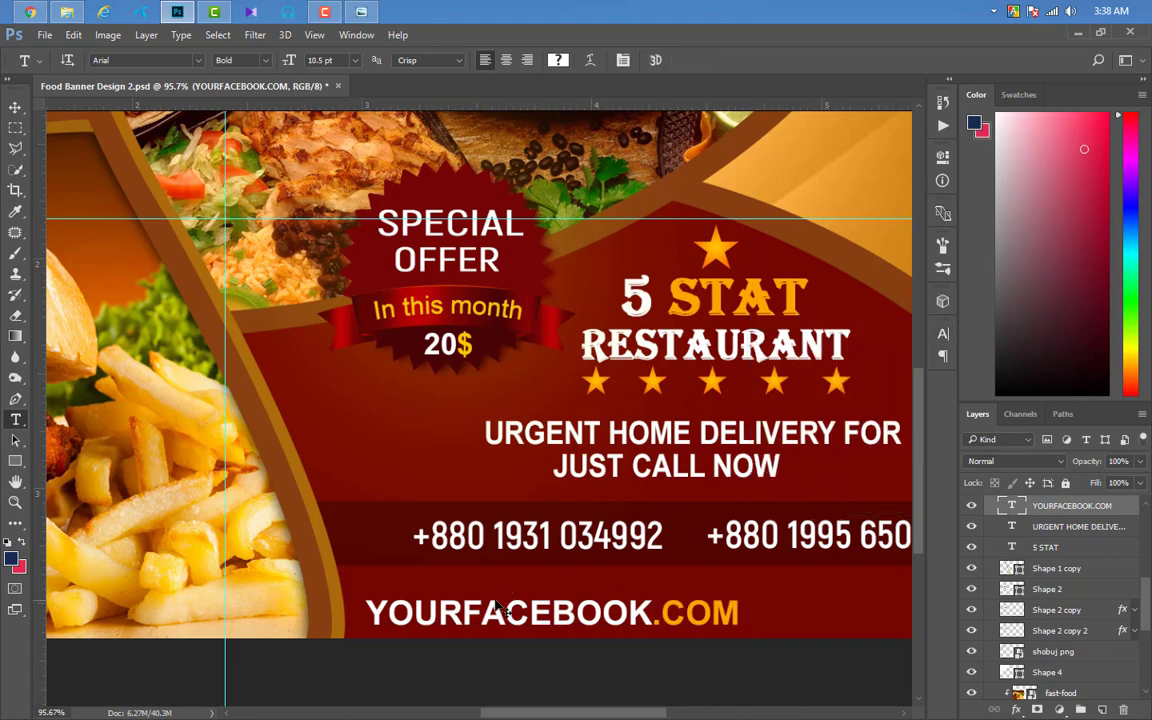
pyautogui.scroll(-5, 497, 608)
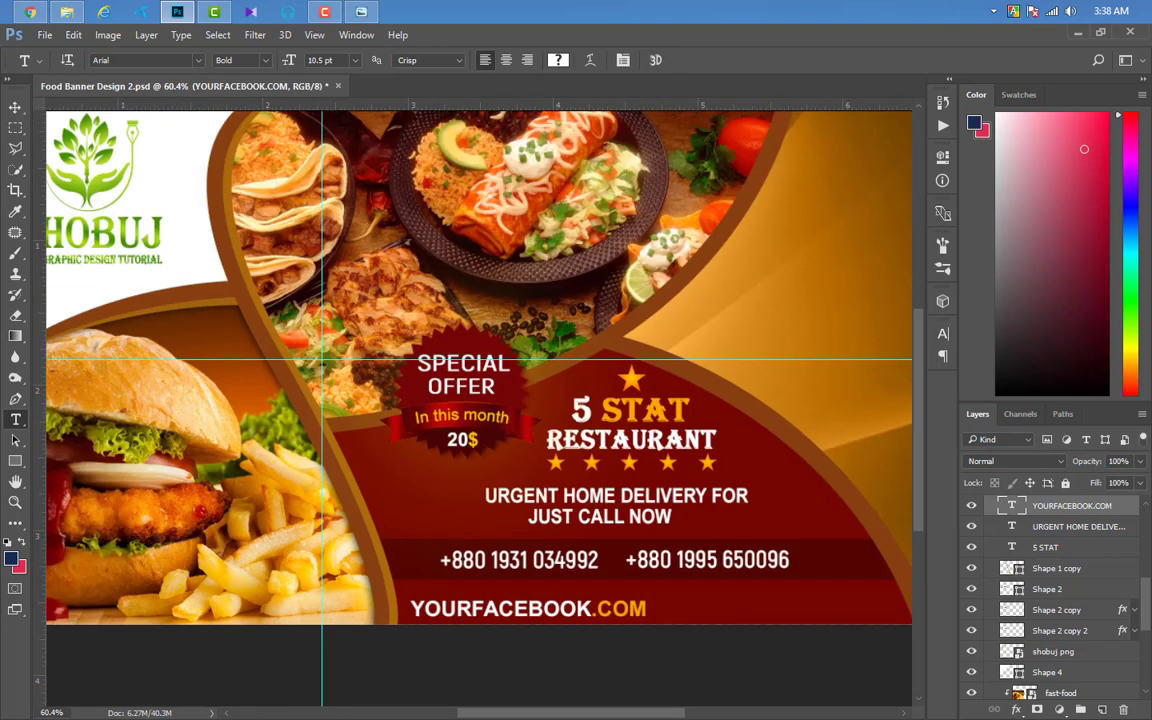
# Step: Scale the YOURFACEBOOK.COM text down proportionally to 57.83% with Free Transform
pyautogui.hotkey('ctrl', 't')
pyautogui.moveTo(647, 598); pyautogui.dragTo(537, 615)
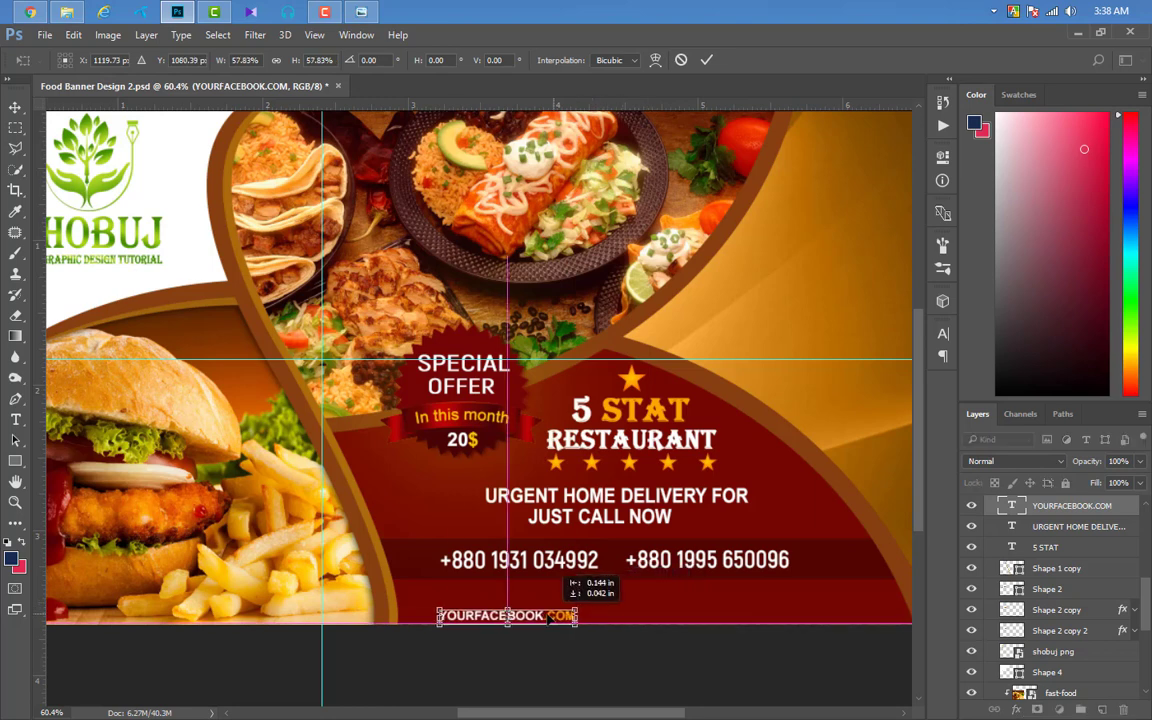
pyautogui.click(707, 61)
pyautogui.scroll(3, 652, 642)
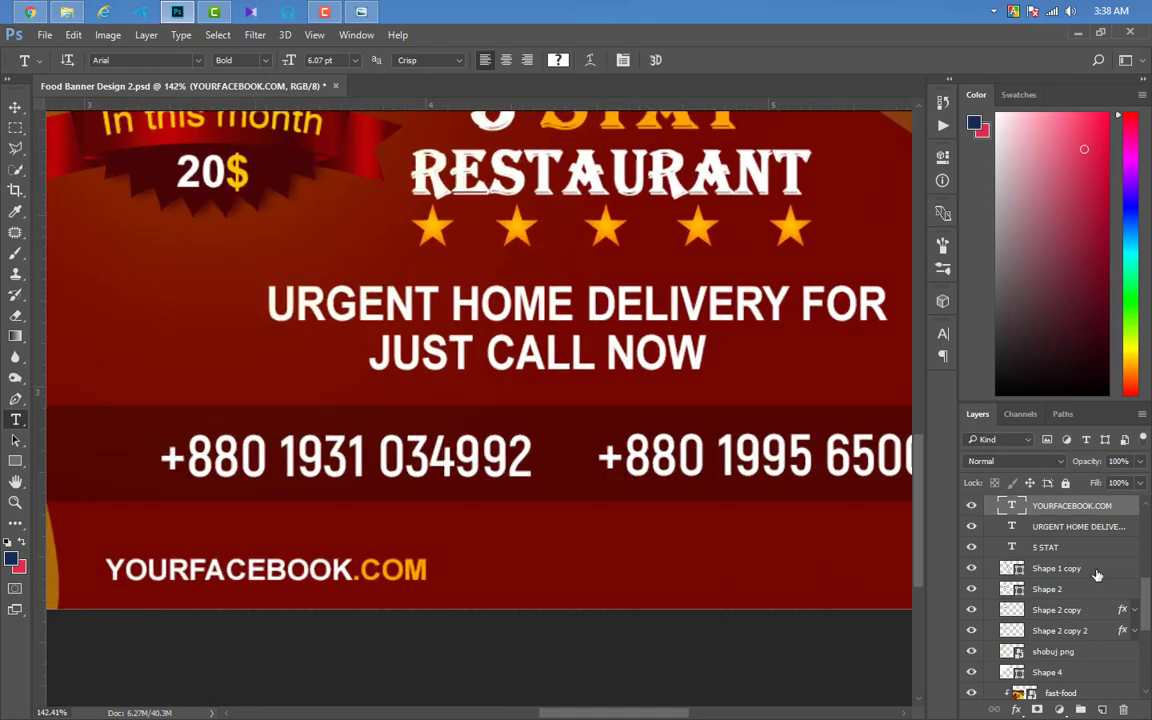
# Step: Duplicate the YOURFACEBOOK.COM layer and nudge the copy to the right
pyautogui.moveTo(1124, 515); pyautogui.dragTo(1017, 695)
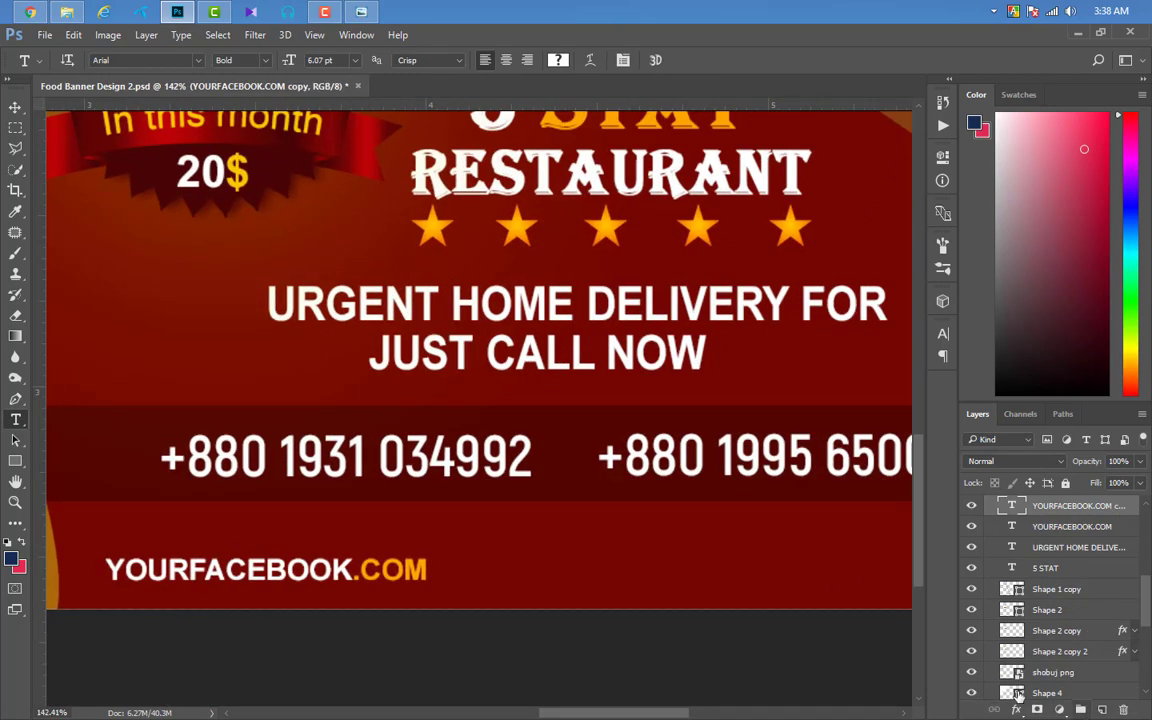
pyautogui.click(15, 107)
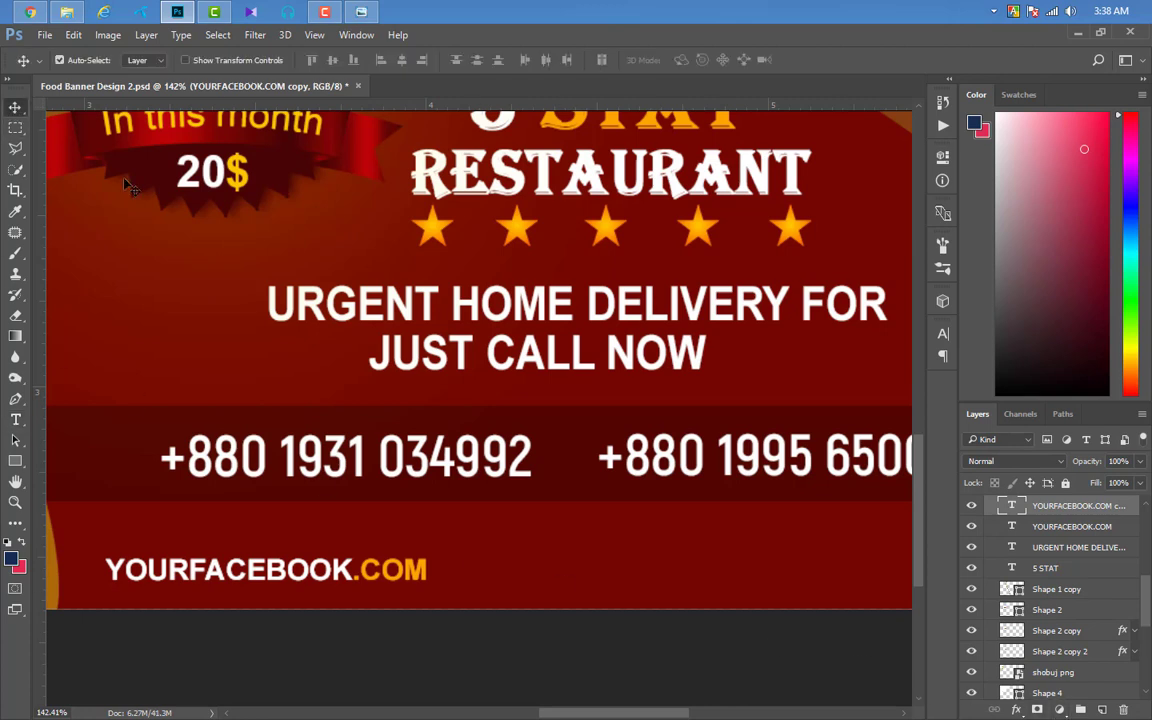
pyautogui.hotkey('shift', 'Right')
pyautogui.hotkey('shift', 'Right')
pyautogui.hotkey('shift', 'Right')
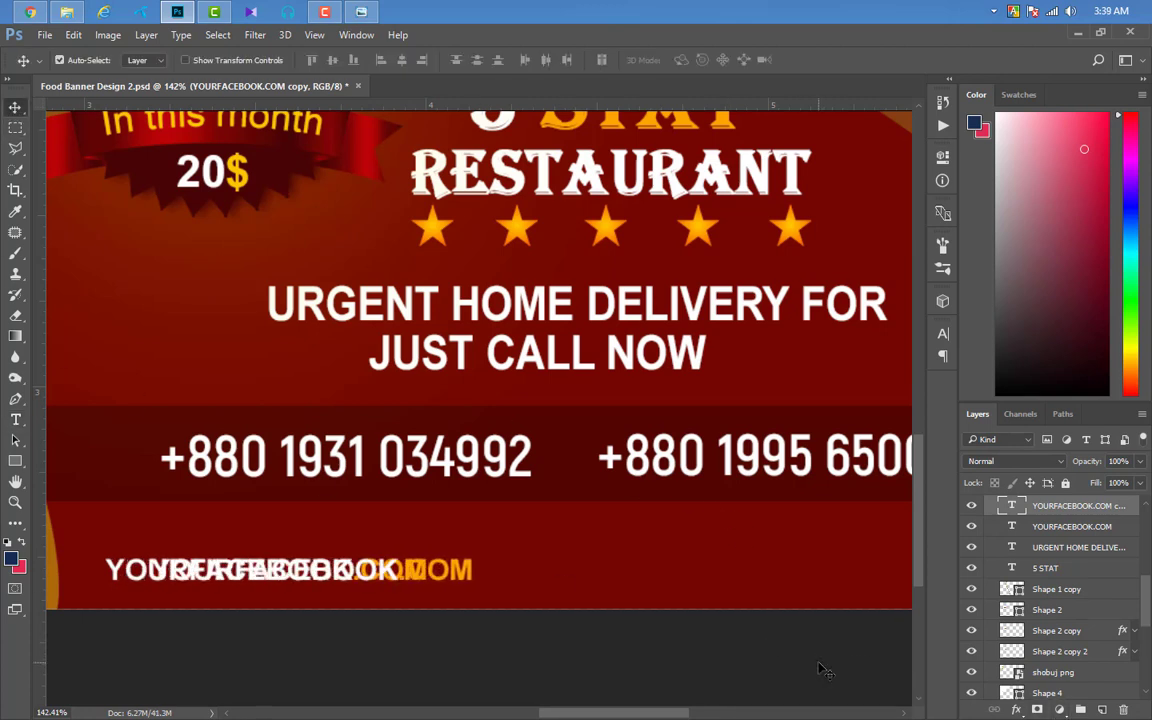
pyautogui.hotkey('shift', 'Right')
pyautogui.hotkey('shift', 'Right')
pyautogui.hotkey('shift', 'Right')
pyautogui.hotkey('shift', 'Right')
pyautogui.hotkey('shift', 'Right')
pyautogui.hotkey('shift', 'Right')
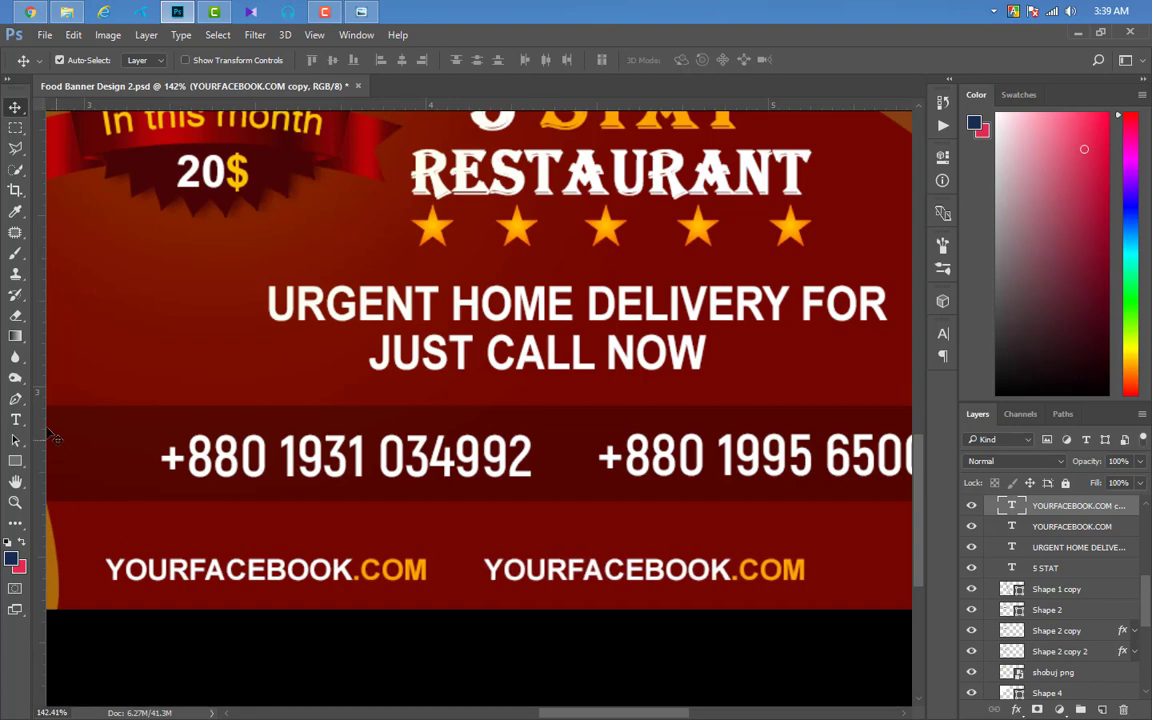
# Step: Change the copy's text to YOURYOUTUBE.COM and duplicate that layer again
pyautogui.press('t')
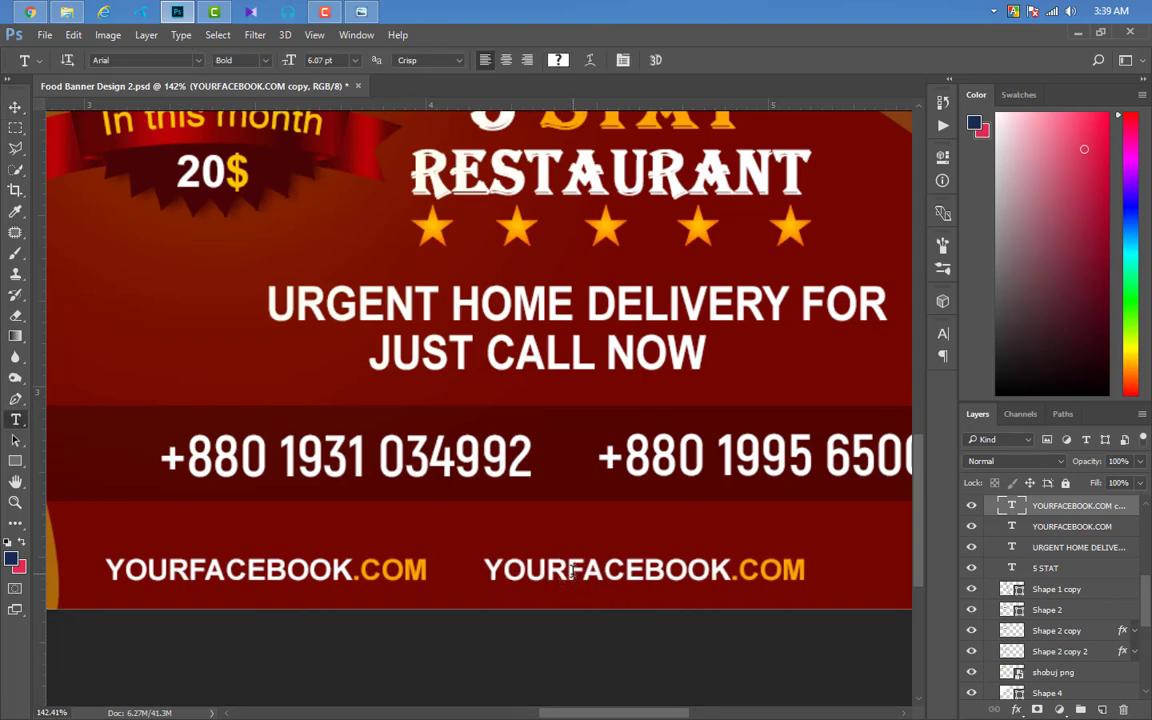
pyautogui.moveTo(570, 569); pyautogui.dragTo(731, 572)
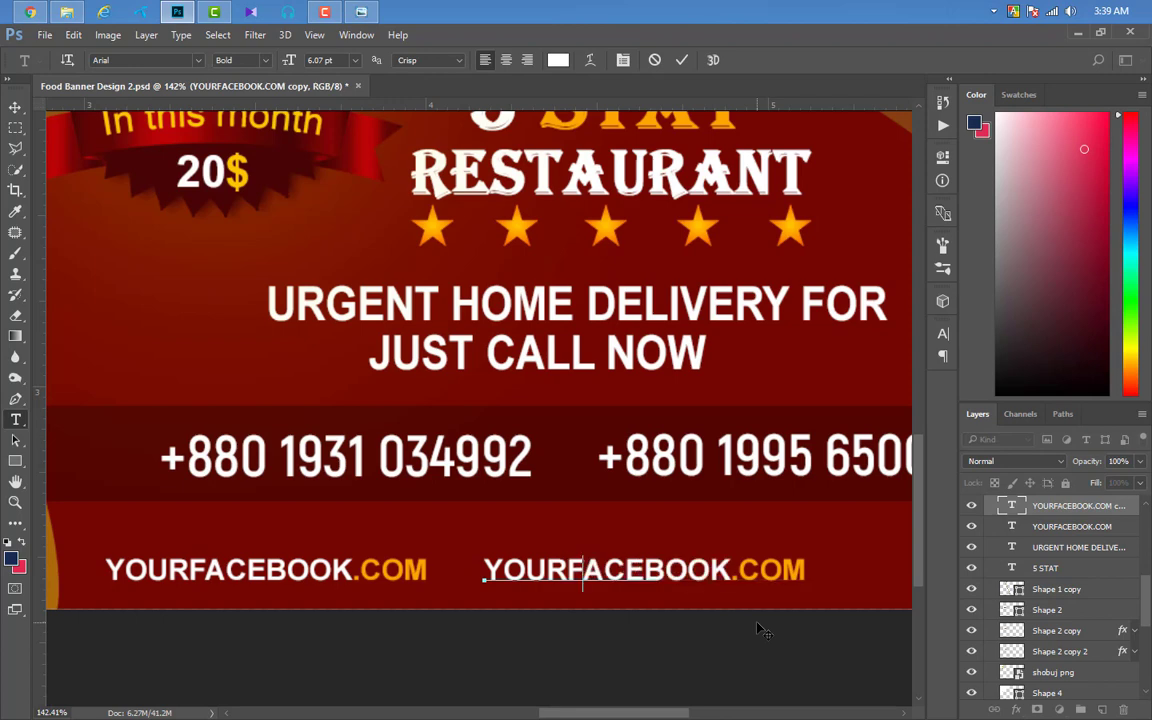
pyautogui.write('YOUTU')
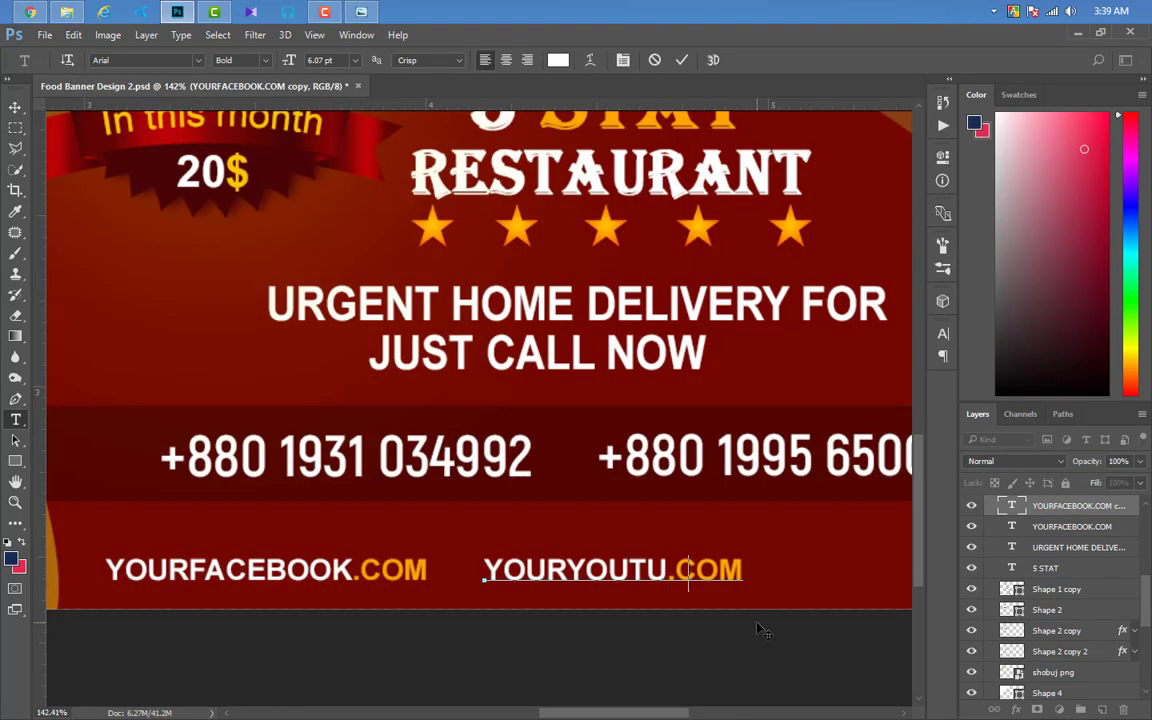
pyautogui.write('BE')
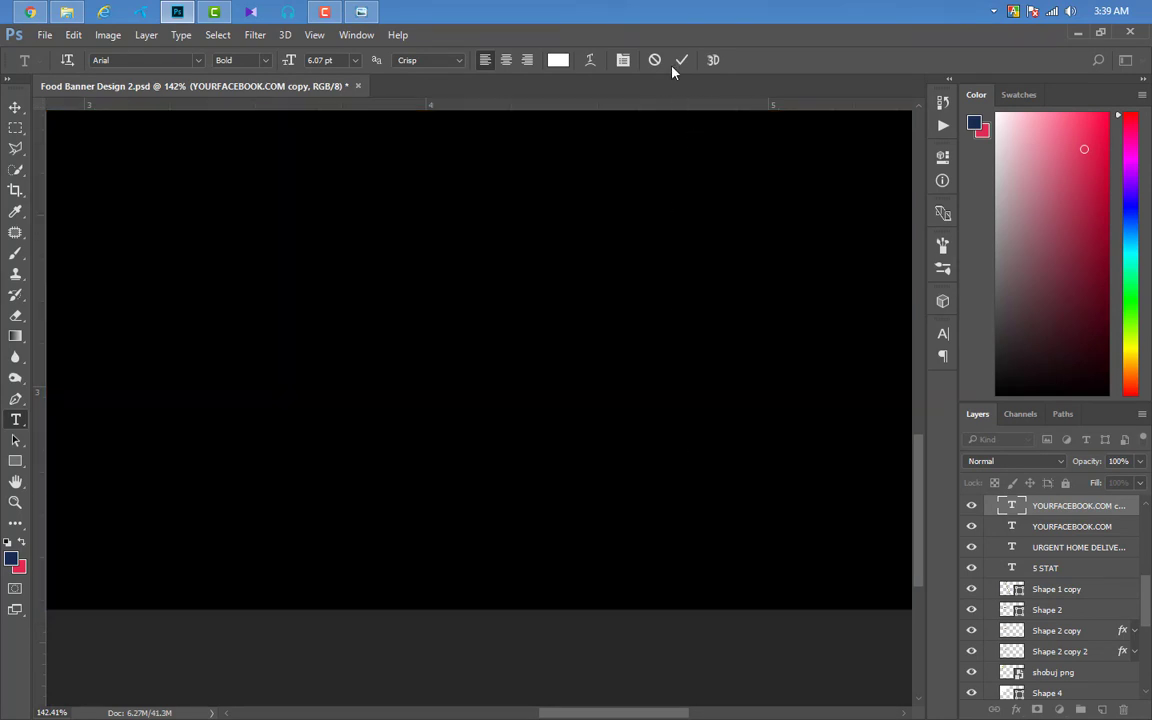
pyautogui.click(680, 61)
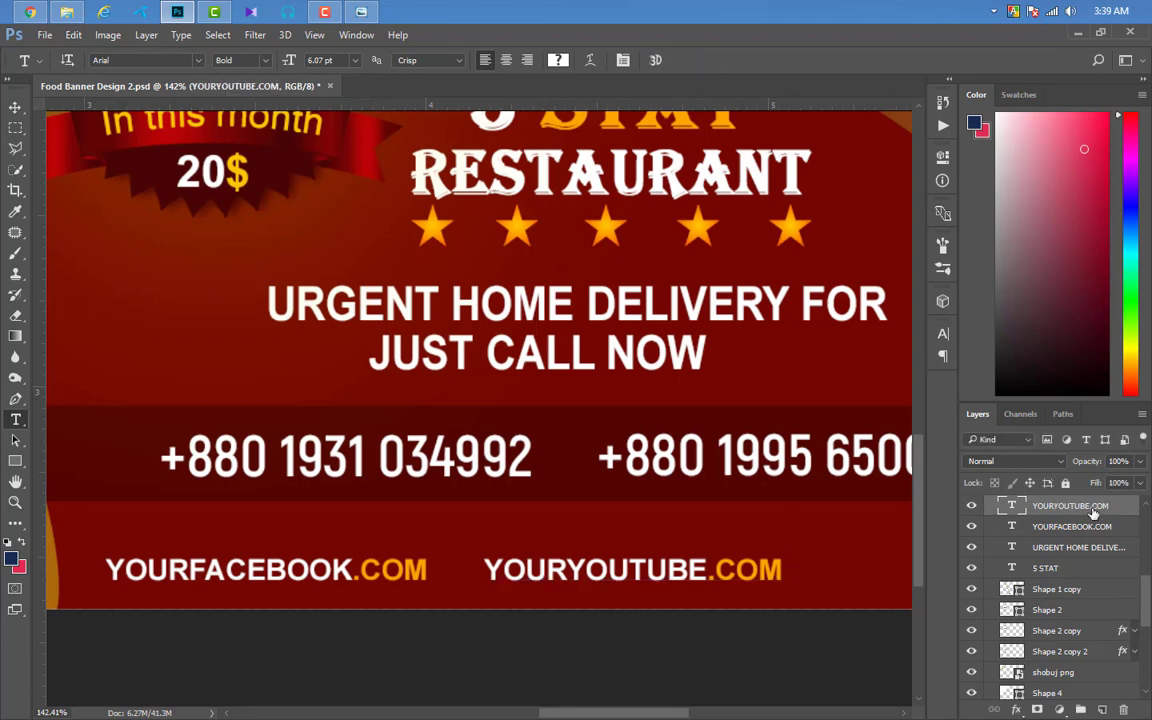
pyautogui.hotkey('ctrl', 'j')
pyautogui.scroll(-4, 590, 622)
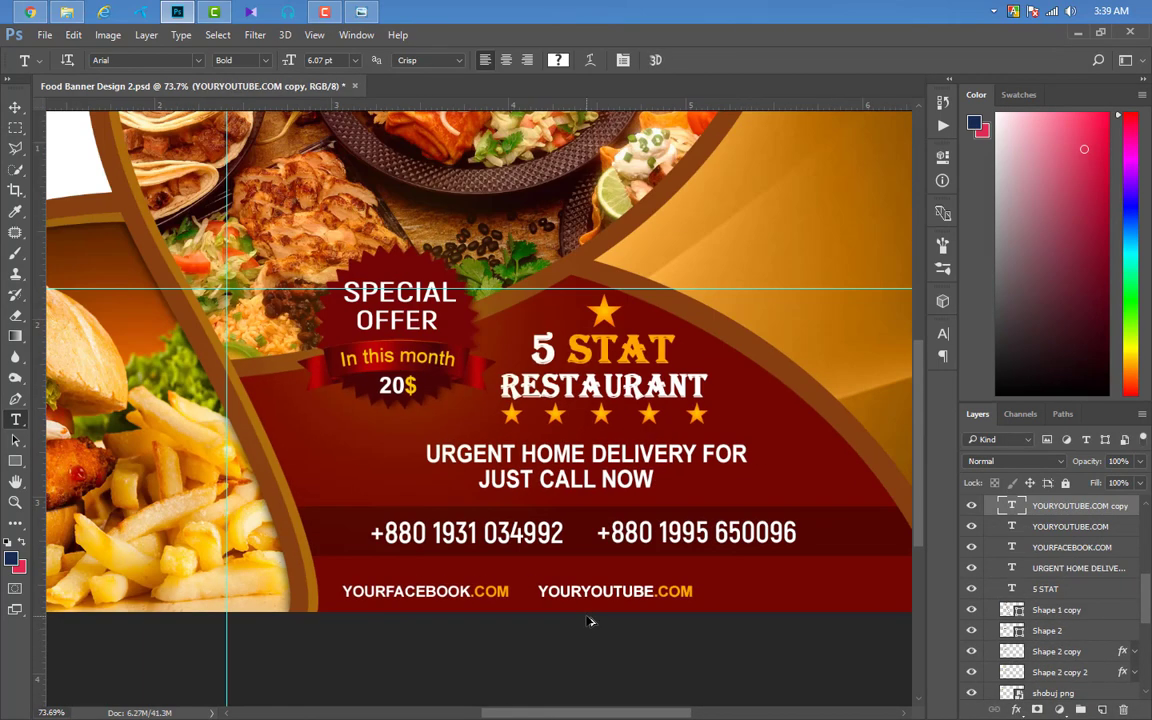
# Step: Move the new website-text copy to the right of YOURYOUTUBE.COM
pyautogui.click(15, 107)
pyautogui.moveTo(612, 689)
pyautogui.mouseDown()
pyautogui.moveTo(640, 706)
pyautogui.moveTo(731, 715)
pyautogui.mouseUp()
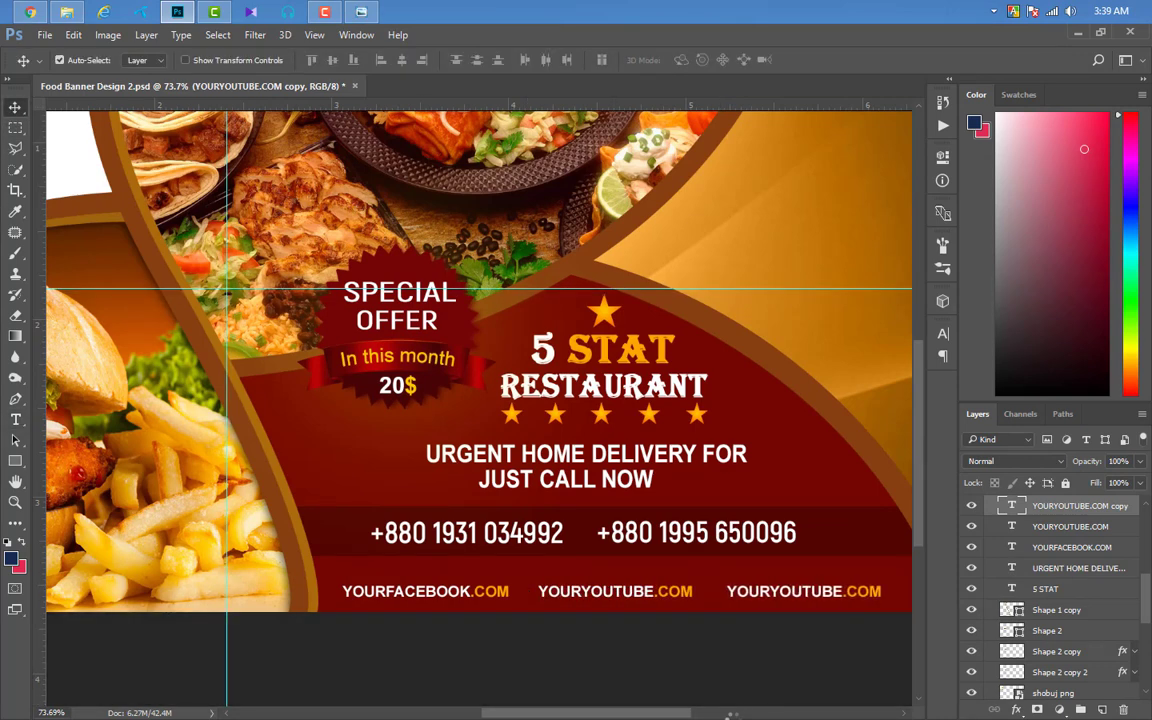
pyautogui.press('Right')
pyautogui.press('Right')
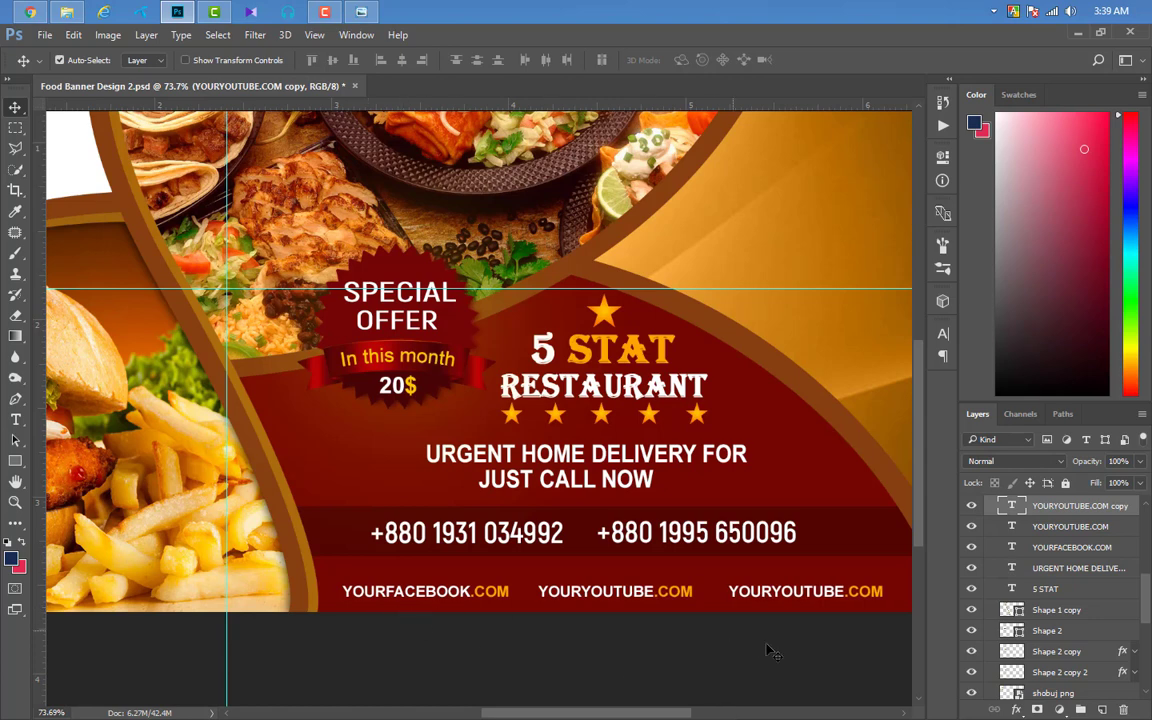
pyautogui.scroll(3, 767, 651)
pyautogui.scroll(2, 730, 675)
pyautogui.moveTo(679, 716); pyautogui.dragTo(712, 716)
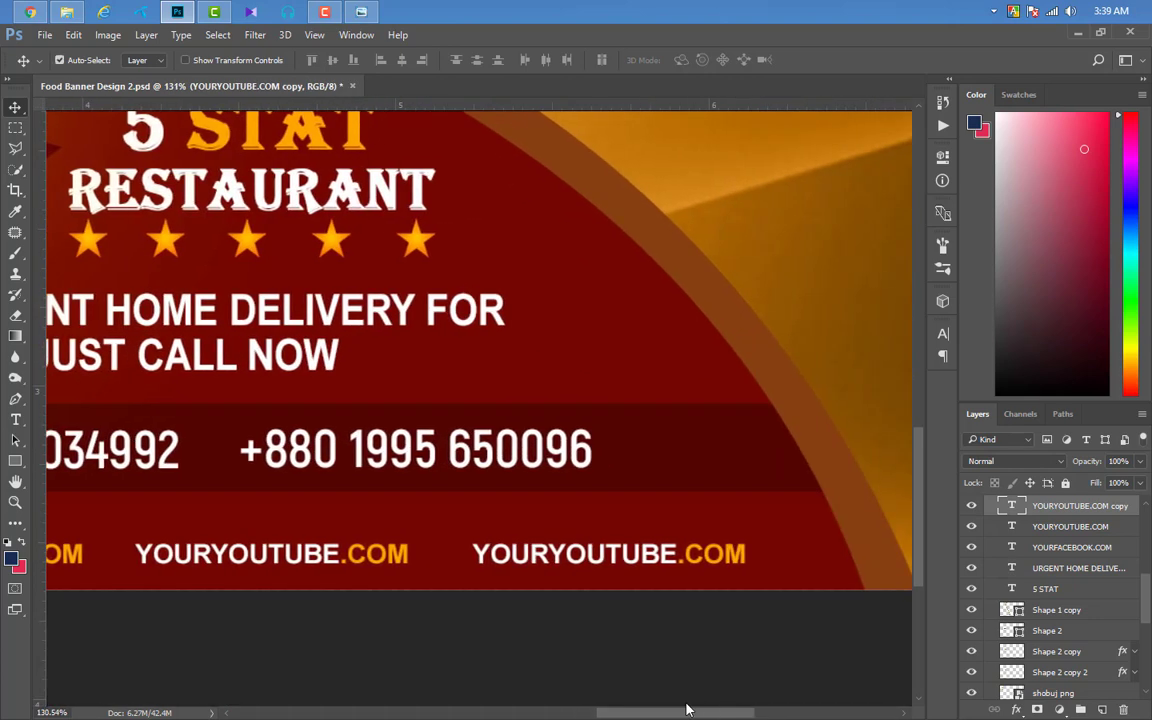
# Step: Change the rightmost text to YOURLINKDIN.COM and bring in the turtle soup photo
pyautogui.click(15, 419)
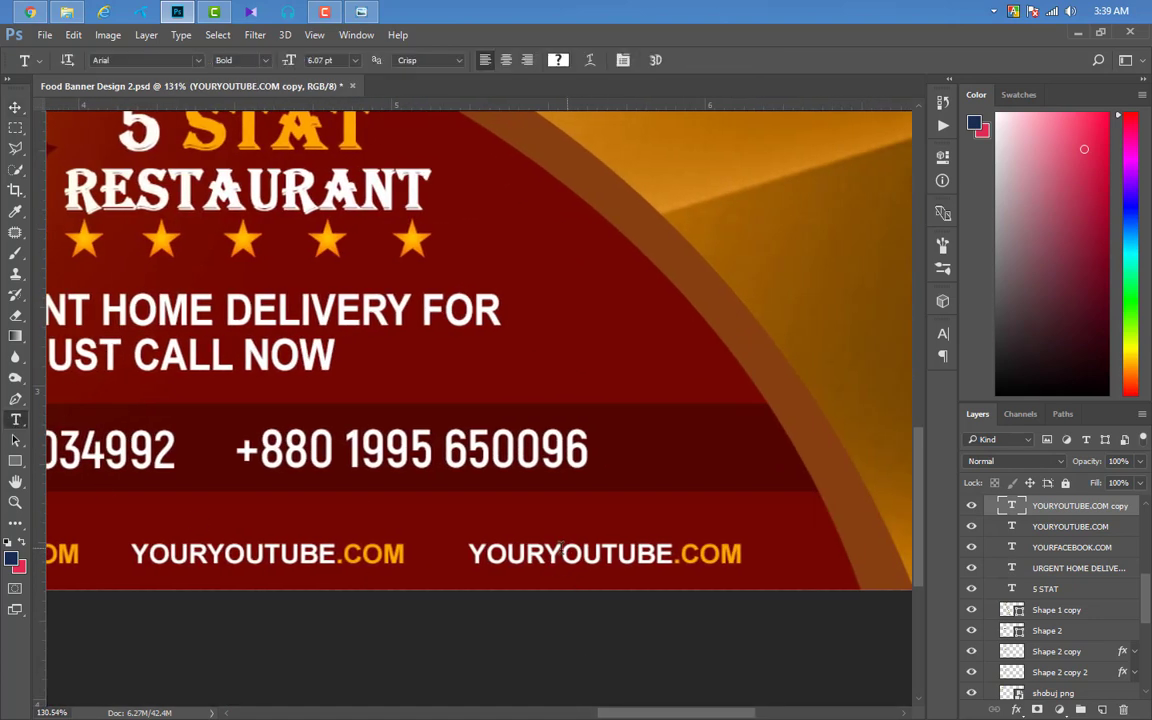
pyautogui.moveTo(546, 552); pyautogui.dragTo(673, 553)
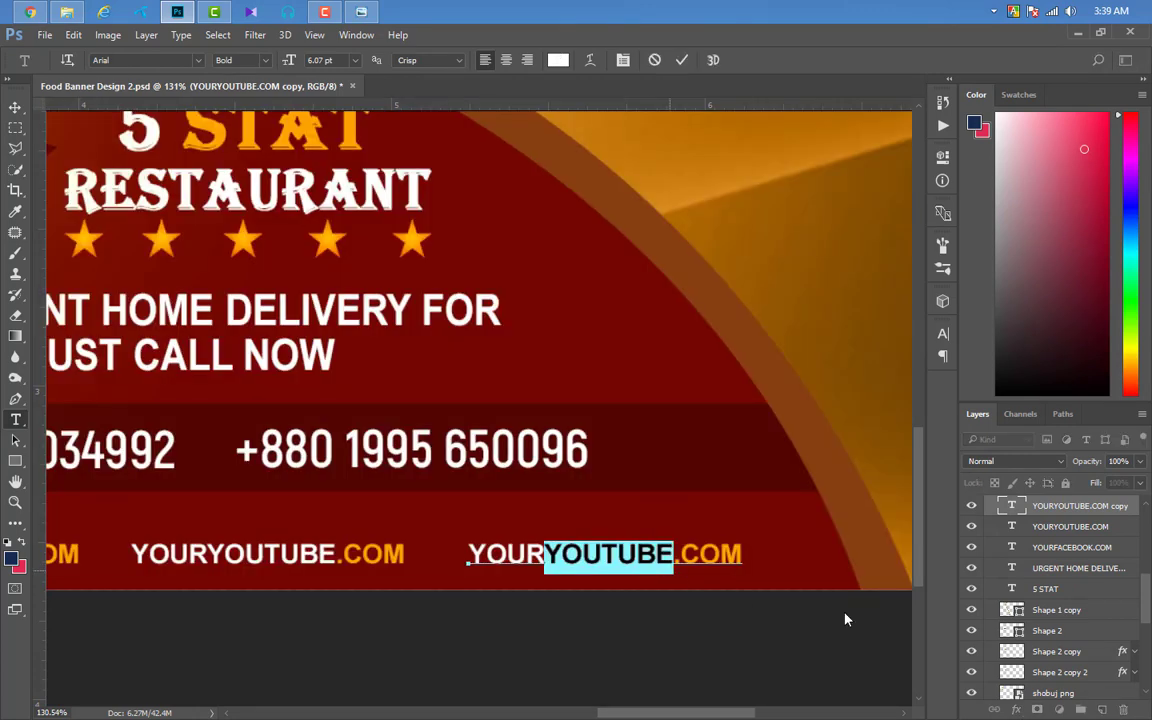
pyautogui.write('L')
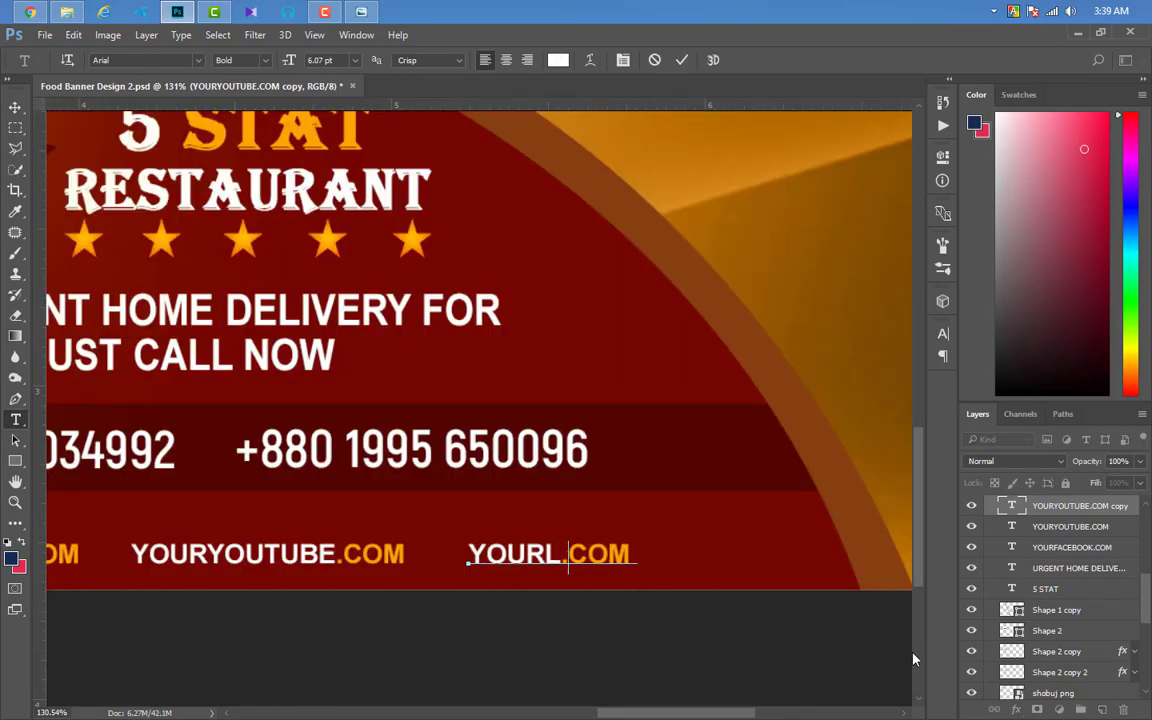
pyautogui.write('INKDI')
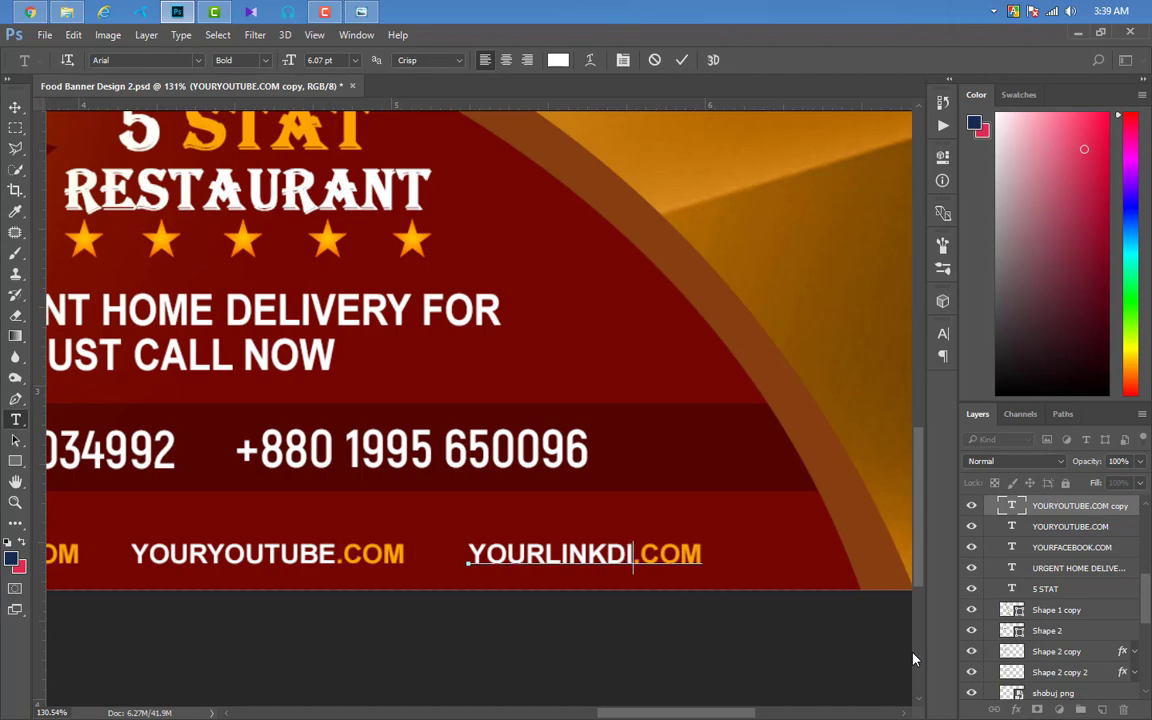
pyautogui.write('N')
pyautogui.click(681, 60)
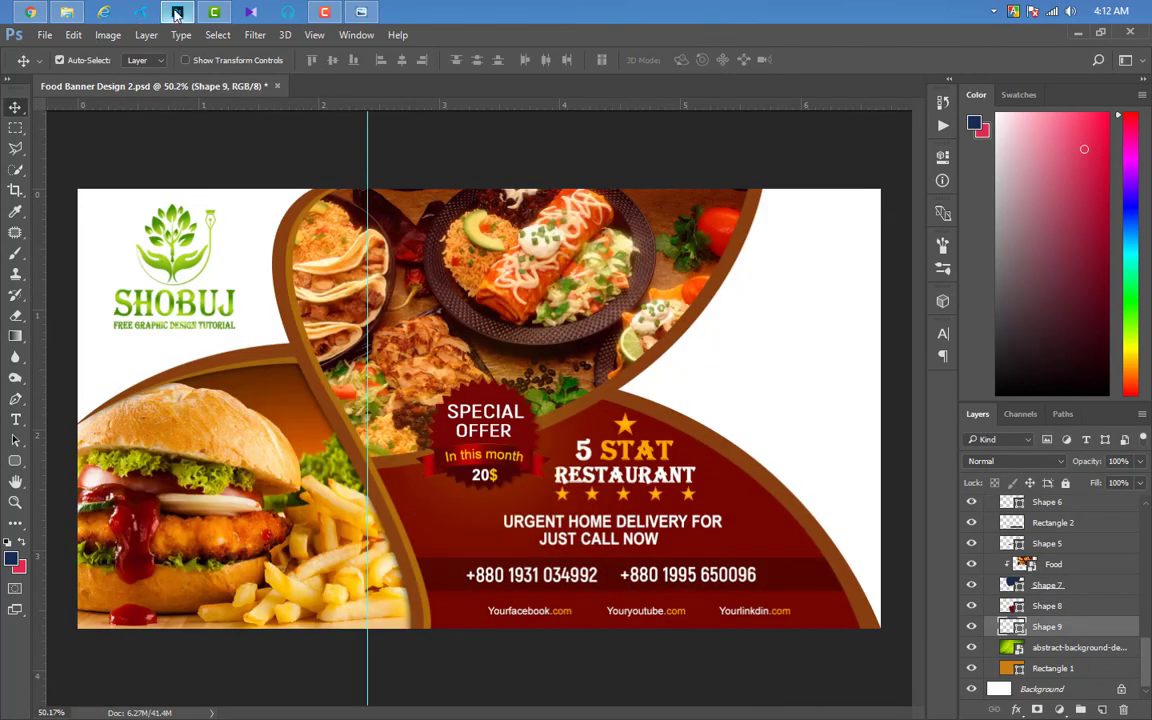
pyautogui.click(177, 12)
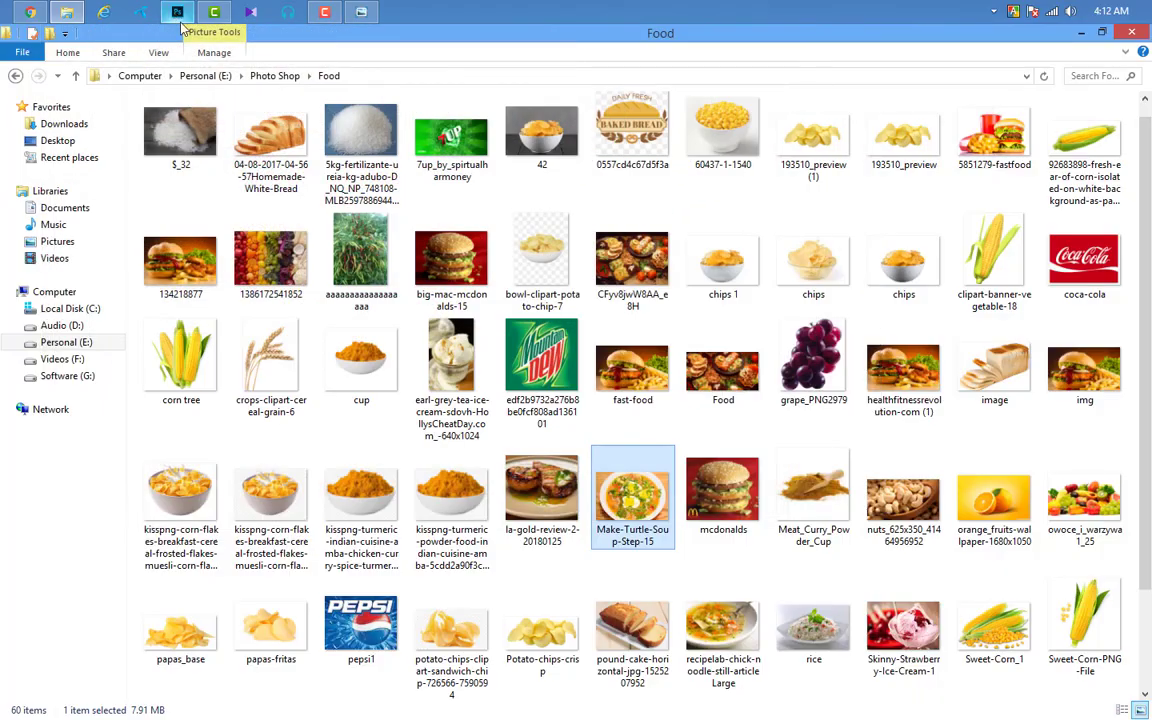
pyautogui.moveTo(598, 480)
pyautogui.mouseDown()
pyautogui.moveTo(98, 90)
pyautogui.moveTo(619, 388)
pyautogui.mouseUp()
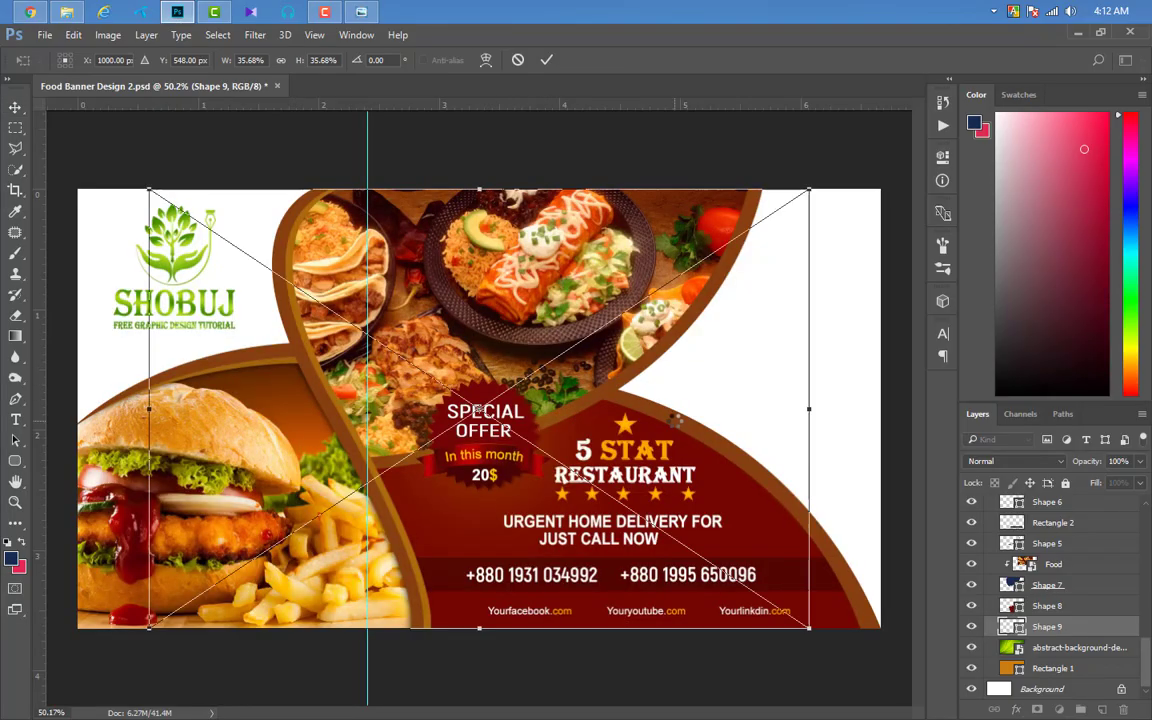
# Step: Enlarge the turtle soup photo, shift it to the banner's right side, and commit
pyautogui.moveTo(809, 189); pyautogui.dragTo(893, 133)
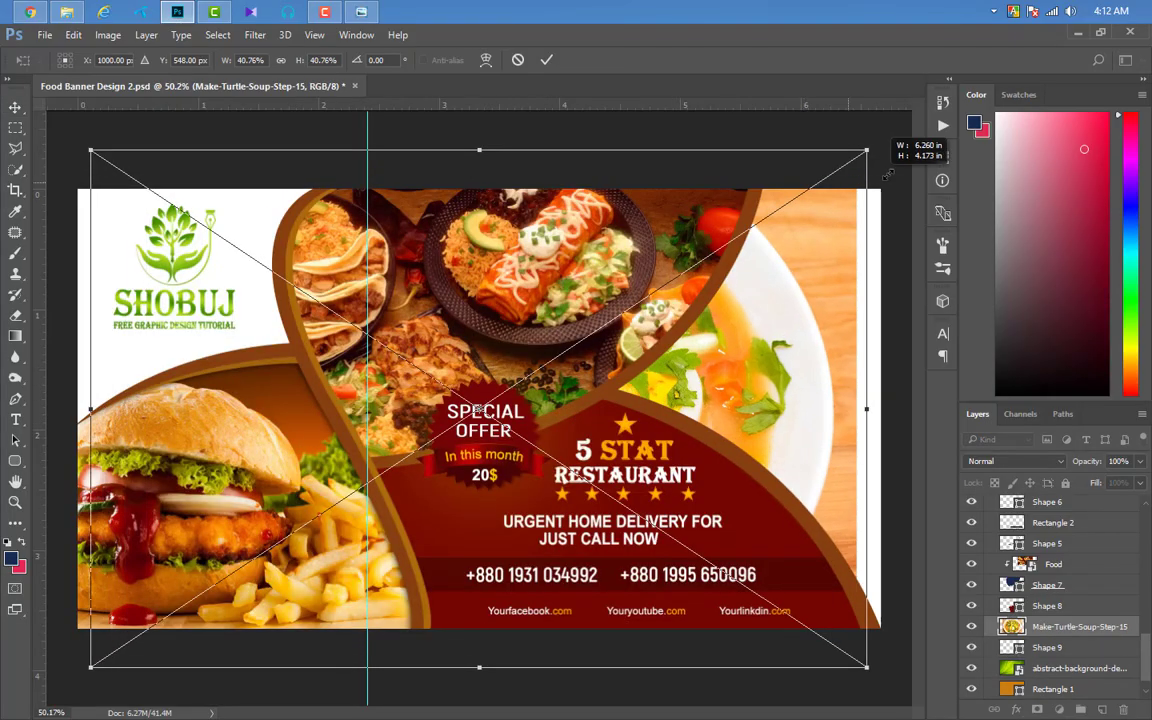
pyautogui.scroll(-2, 627, 556)
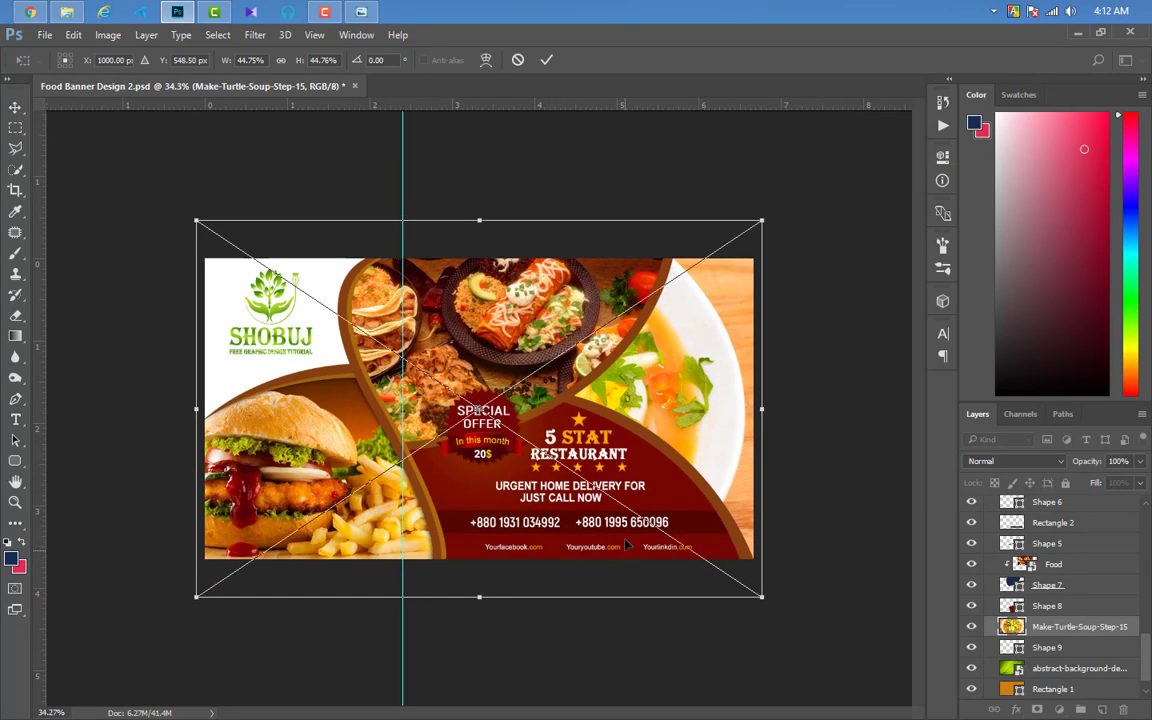
pyautogui.moveTo(678, 397)
pyautogui.mouseDown()
pyautogui.moveTo(849, 396)
pyautogui.moveTo(520, 97)
pyautogui.mouseUp()
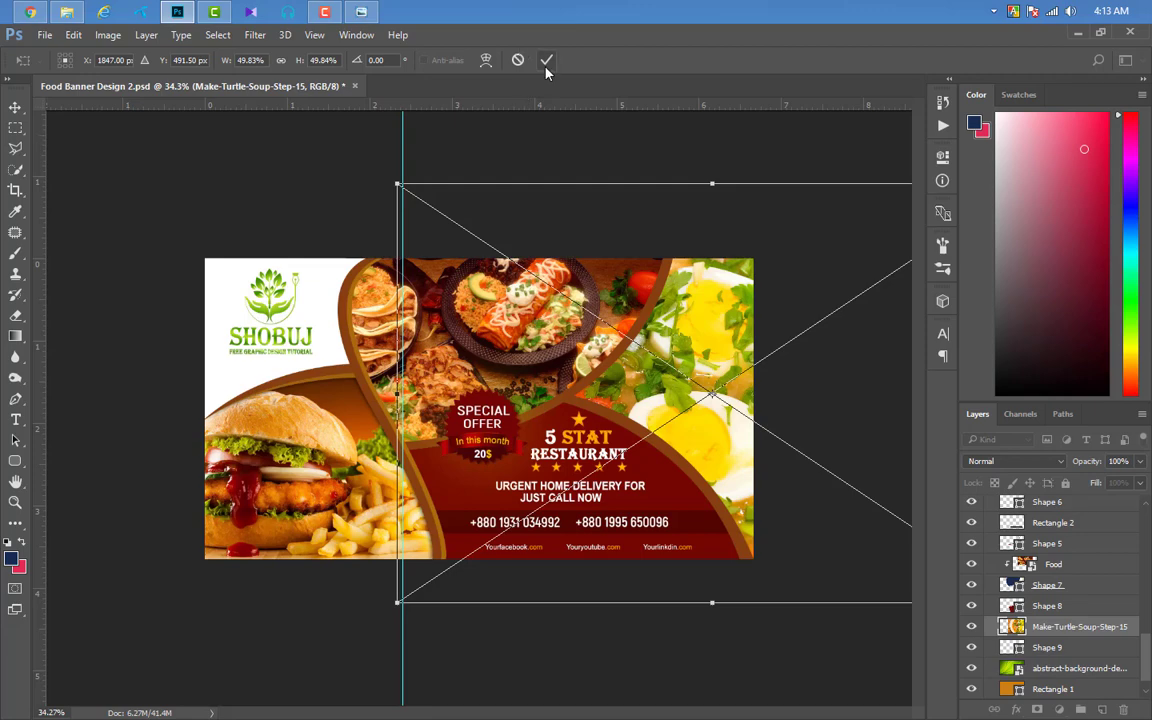
pyautogui.click(546, 61)
pyautogui.hotkey('ctrl', '+')
pyautogui.hotkey('ctrl', '+')
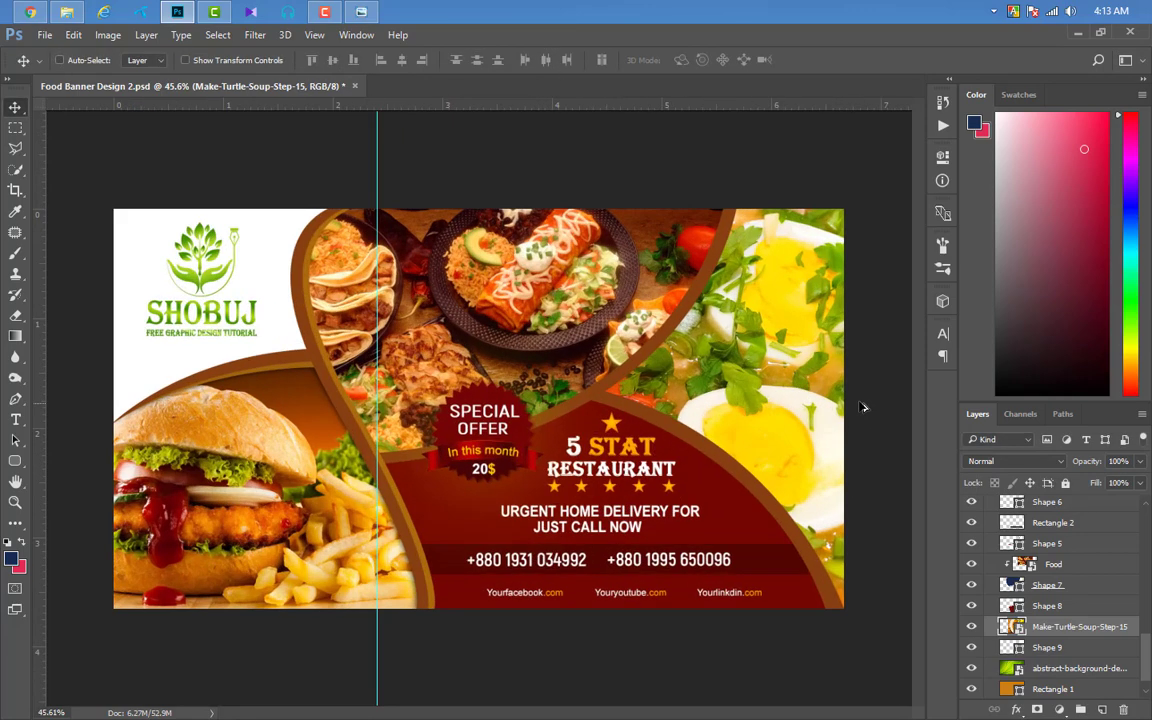
# Step: Draw a wide, thin rounded-rectangle bar across the soup photo
pyautogui.hscroll(1, 515, 715)
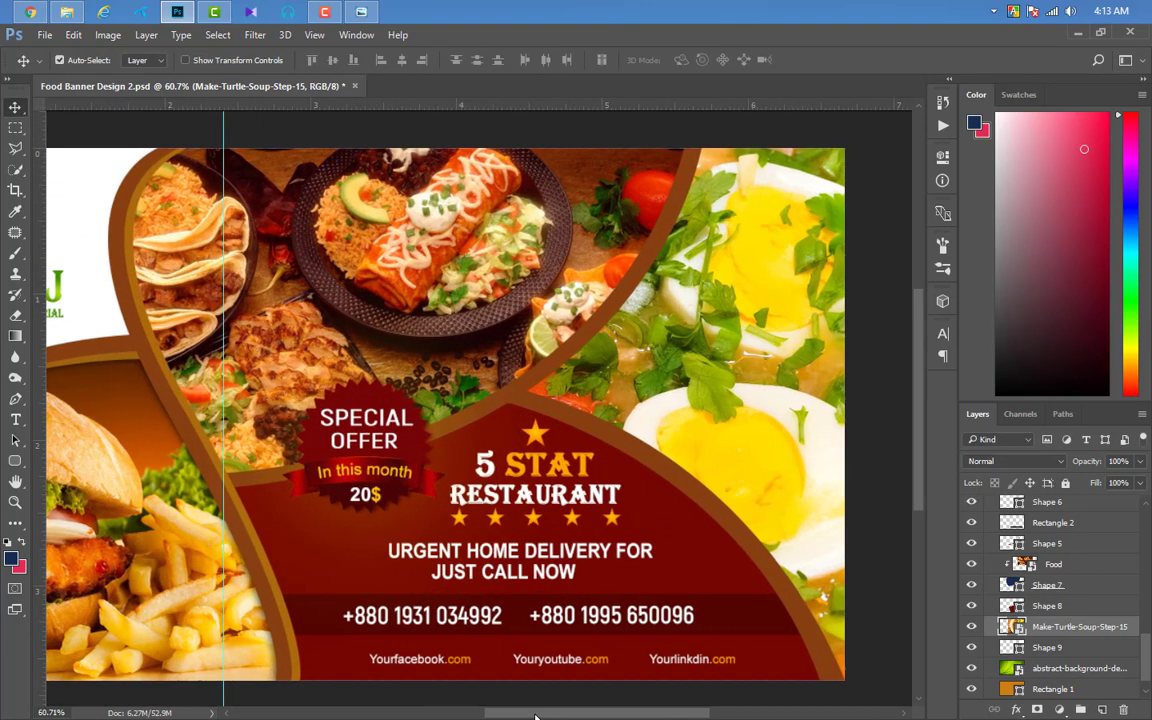
pyautogui.hscroll(4, 515, 715)
pyautogui.click(14, 459)
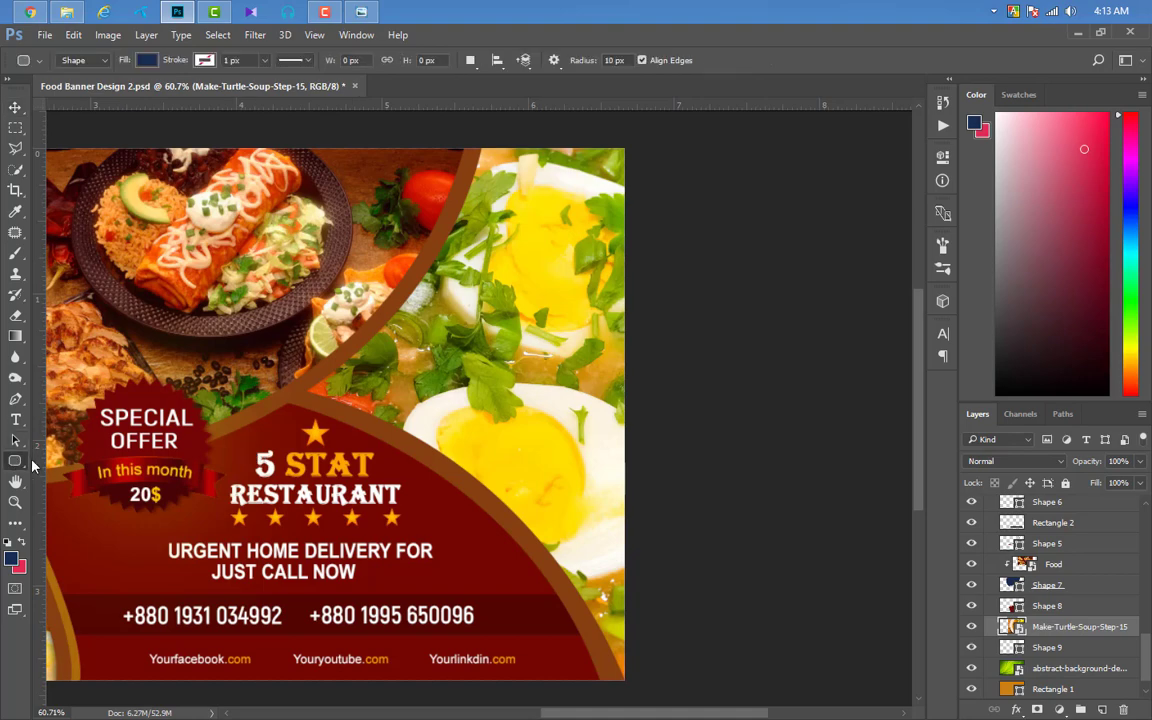
pyautogui.moveTo(257, 371); pyautogui.dragTo(679, 409)
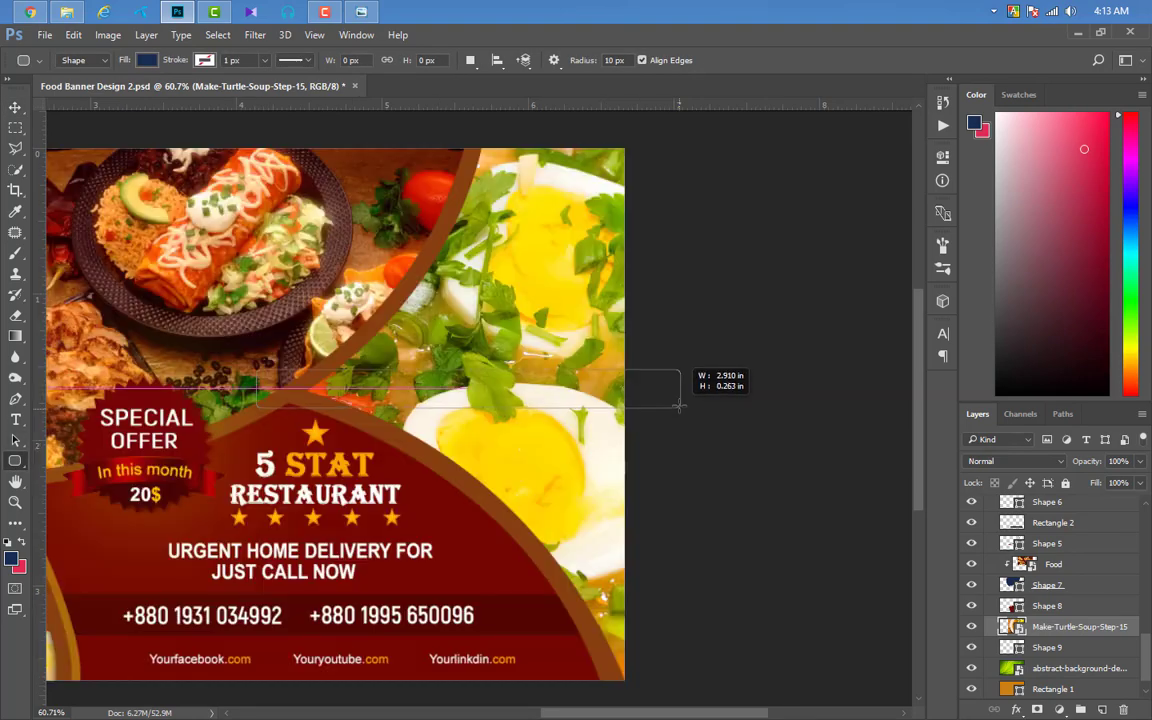
pyautogui.moveTo(679, 409); pyautogui.dragTo(678, 403)
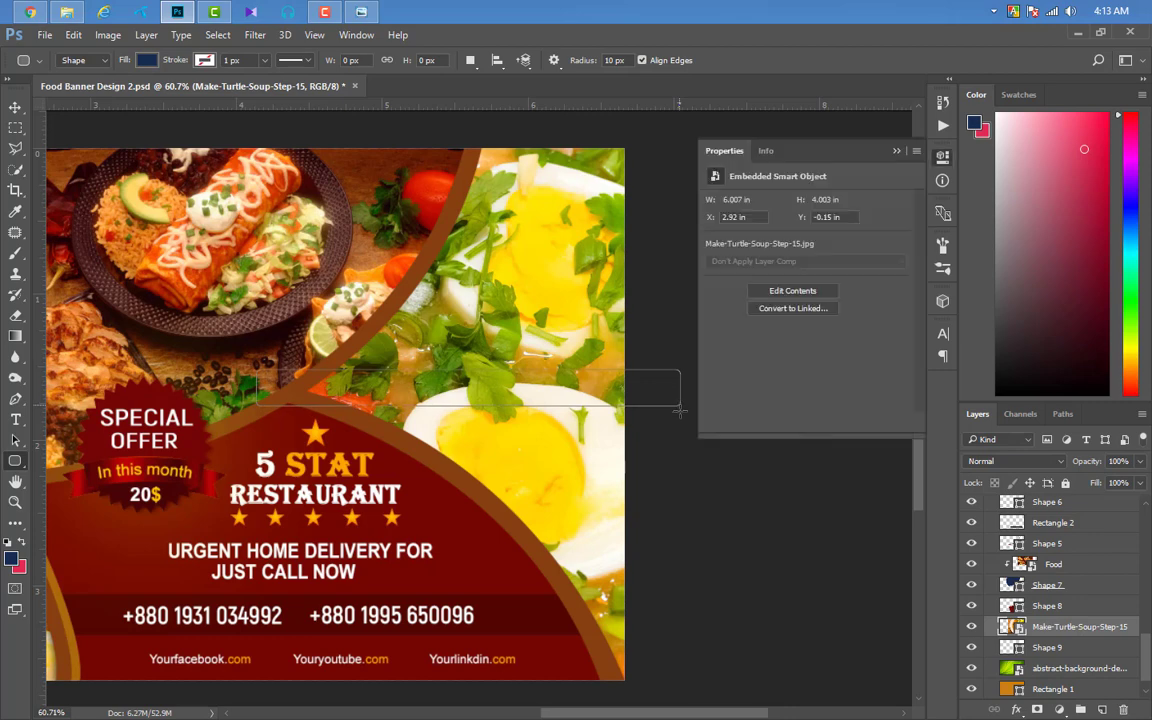
pyautogui.click(896, 152)
# Step: Fill the bar with black and lower its layer opacity to 40%
pyautogui.doubleClick(1013, 626)
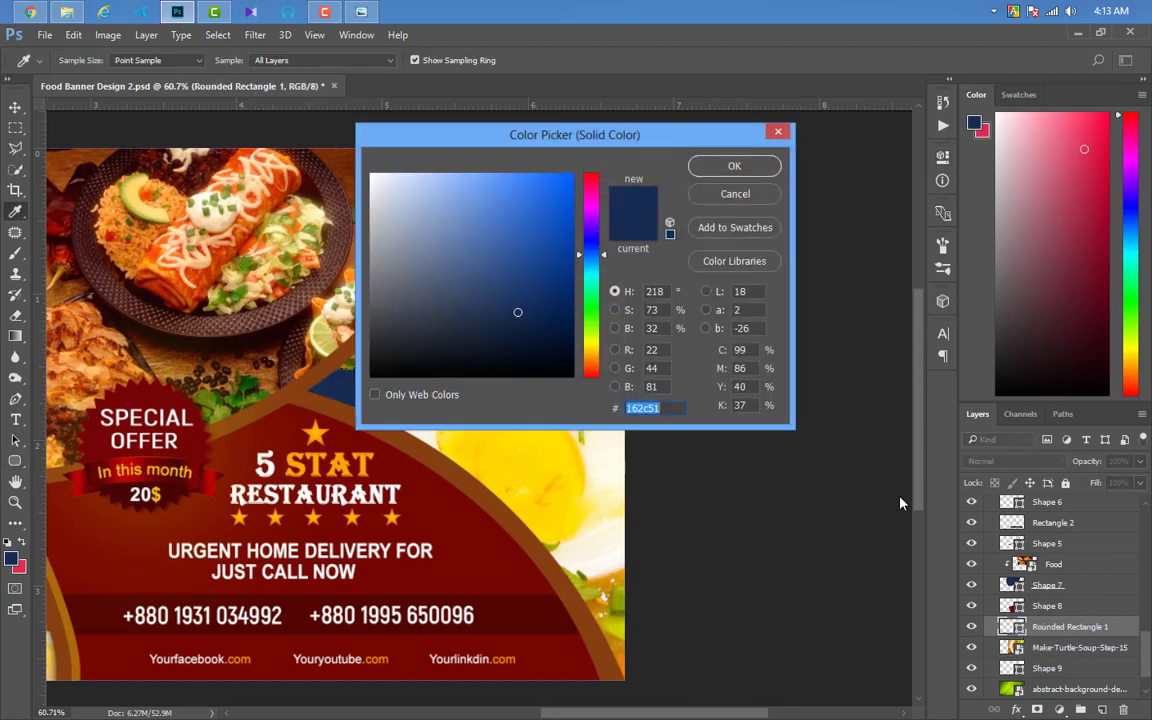
pyautogui.moveTo(394, 337); pyautogui.dragTo(371, 377)
pyautogui.click(712, 168)
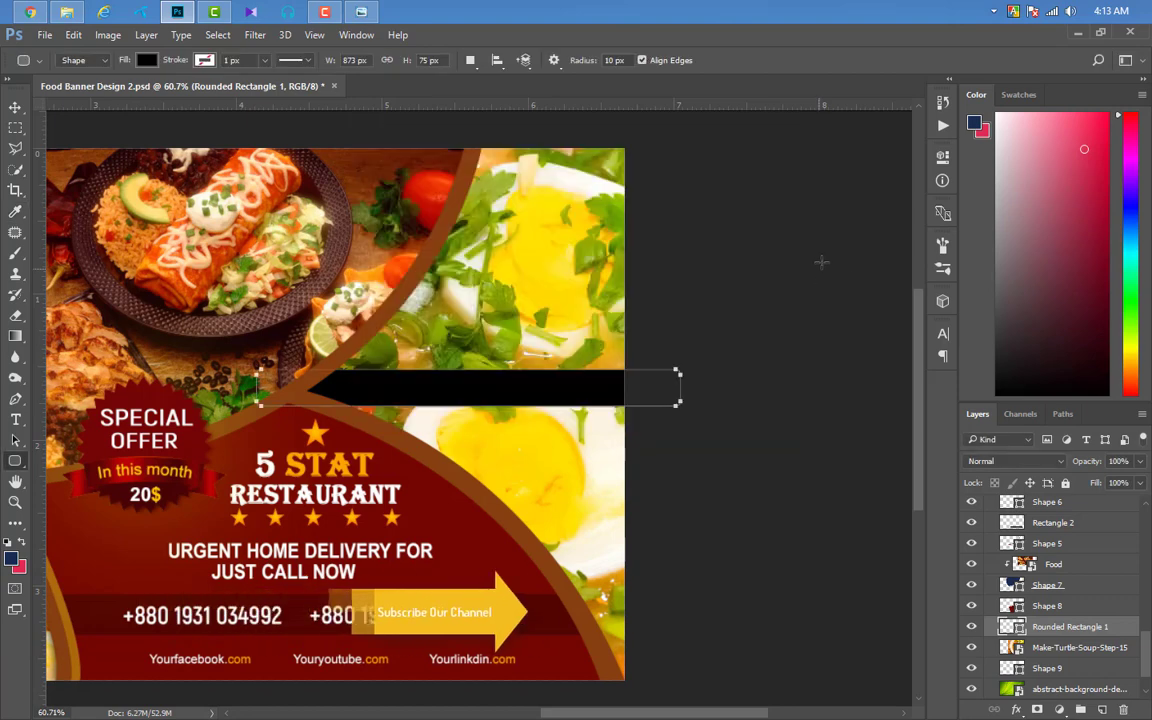
pyautogui.moveTo(1143, 483); pyautogui.dragTo(1096, 486)
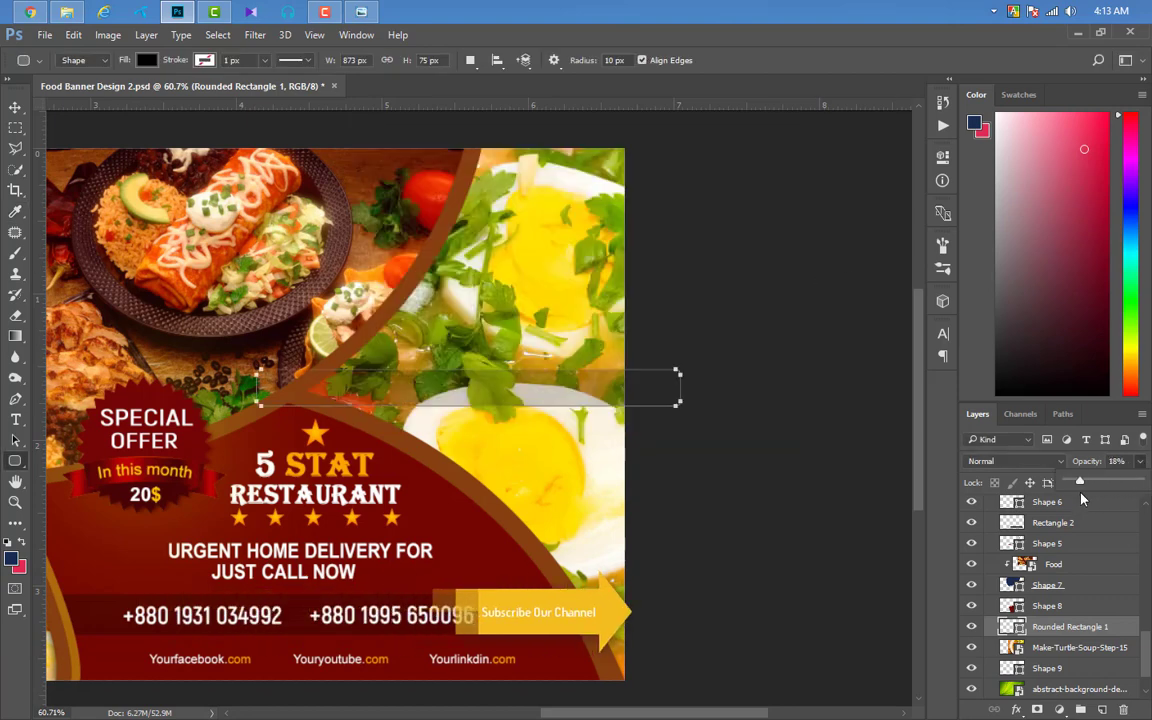
pyautogui.click(15, 107)
pyautogui.click(15, 419)
pyautogui.click(376, 347)
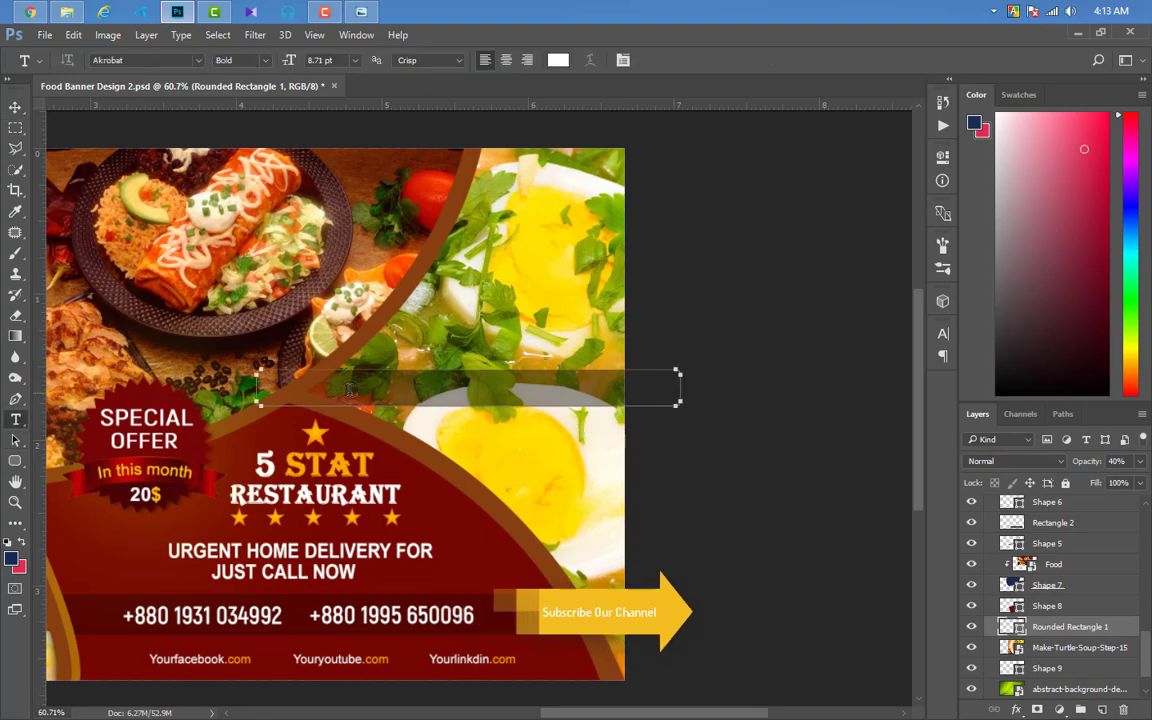
pyautogui.hotkey('ctrl', 'v')
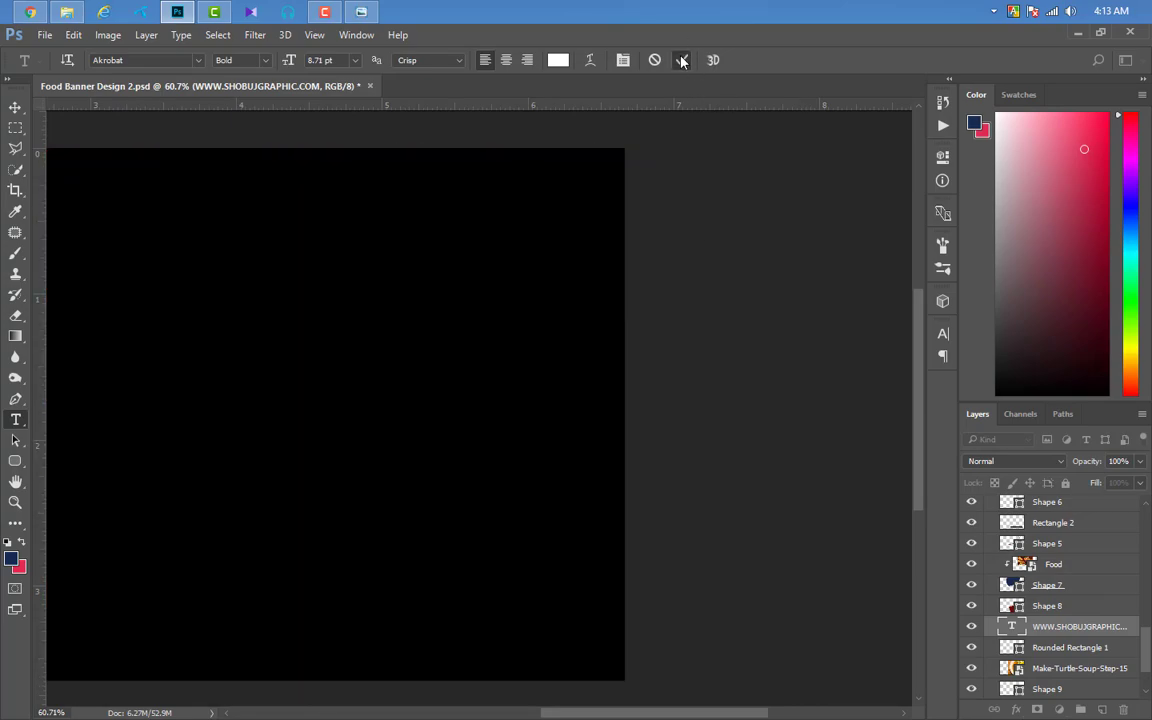
pyautogui.click(681, 60)
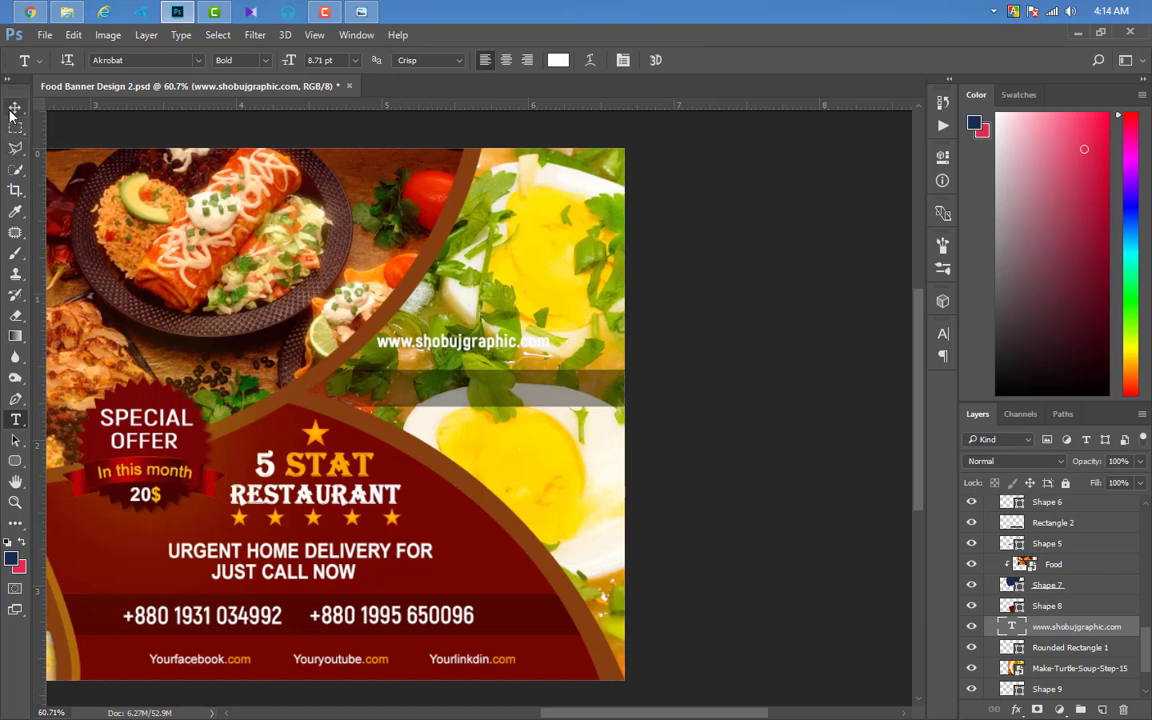
pyautogui.press('v')
pyautogui.moveTo(470, 369); pyautogui.dragTo(490, 417)
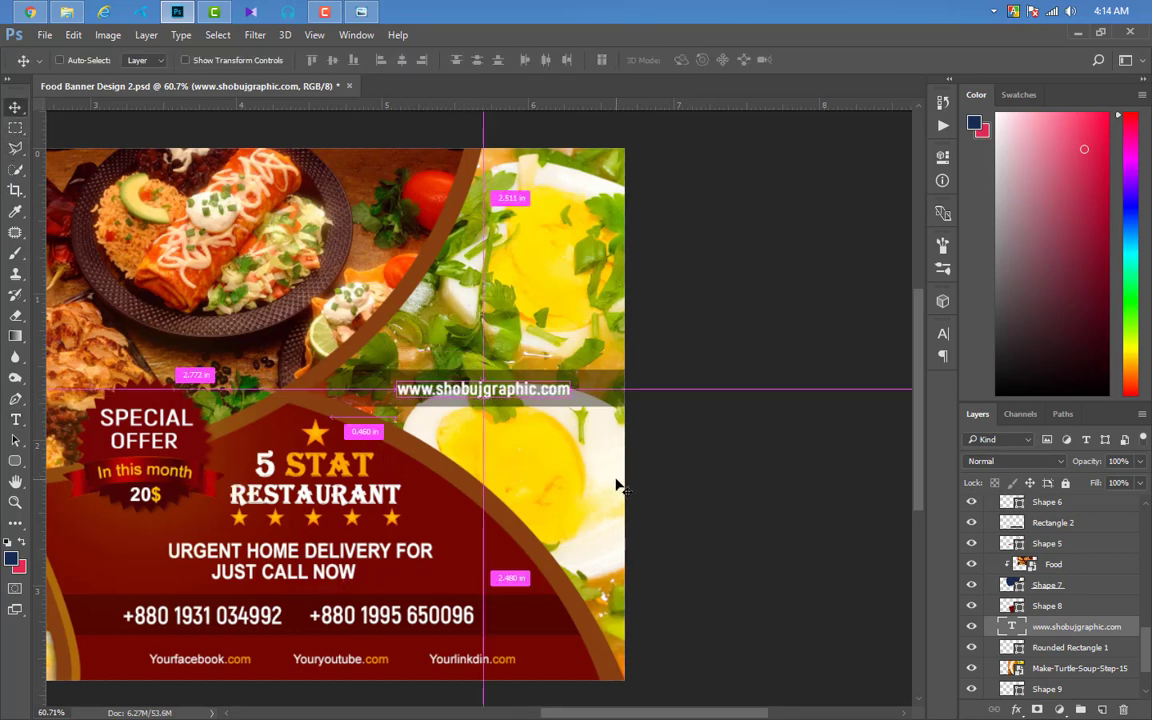
# Step: Turn off Faux Bold for the website text in the Character panel
pyautogui.click(943, 336)
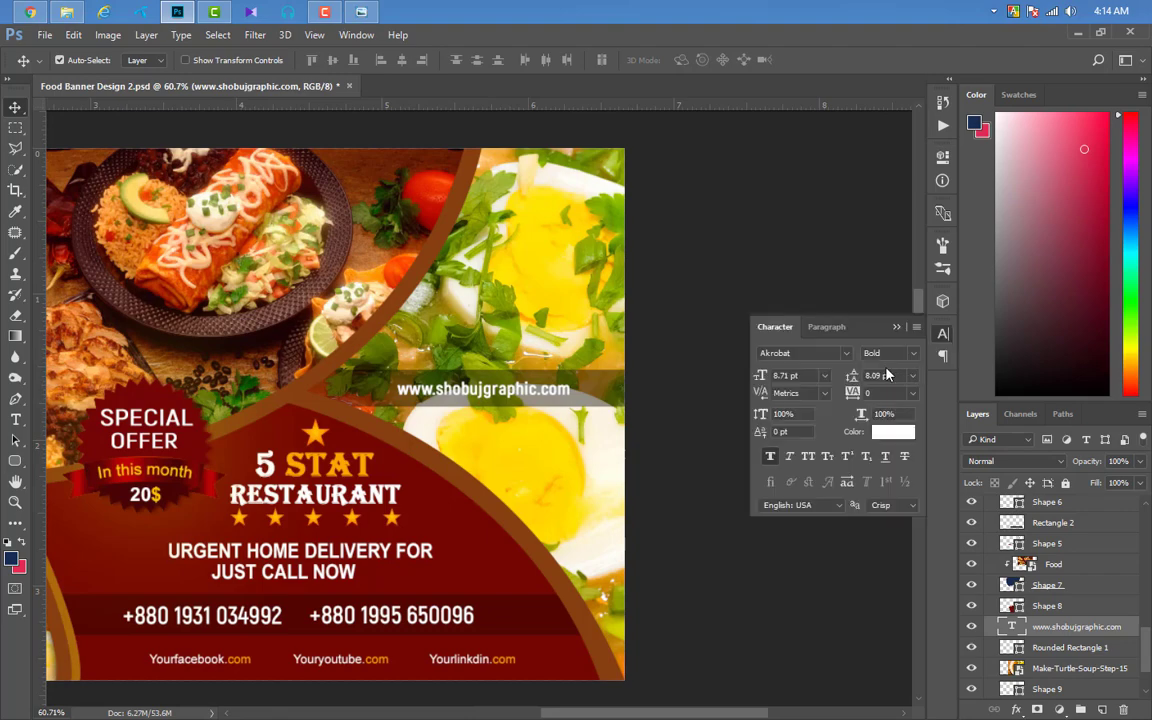
pyautogui.click(770, 458)
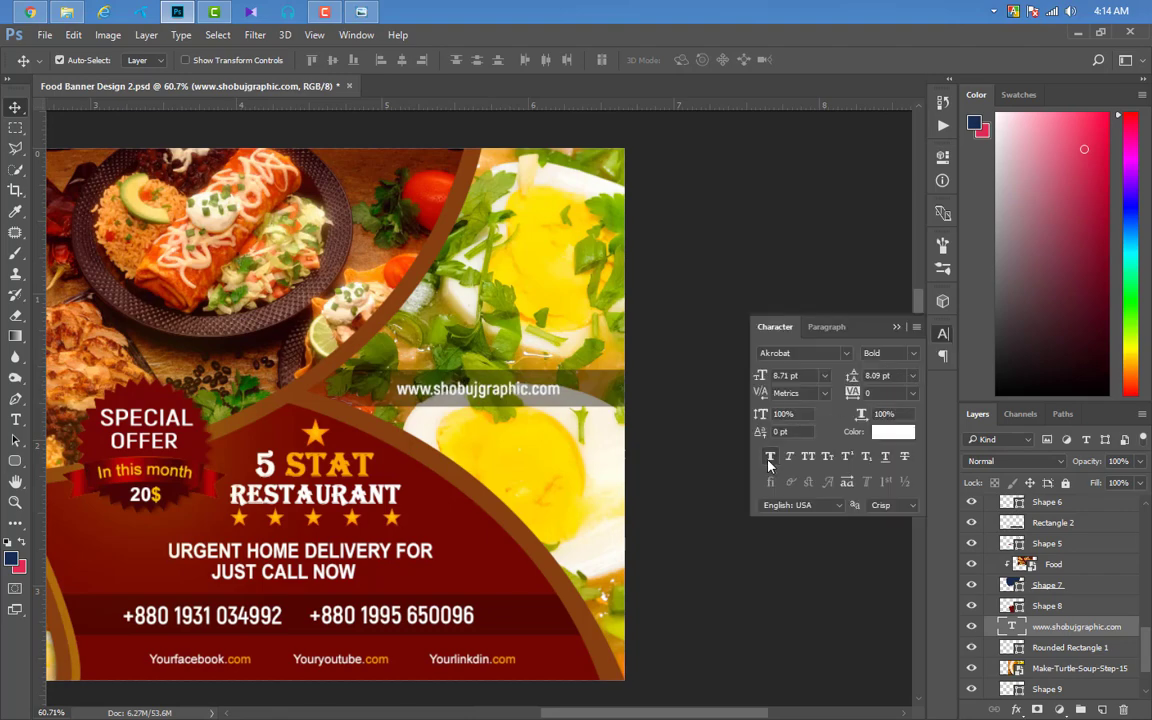
pyautogui.click(896, 328)
pyautogui.scroll(5, 750, 340)
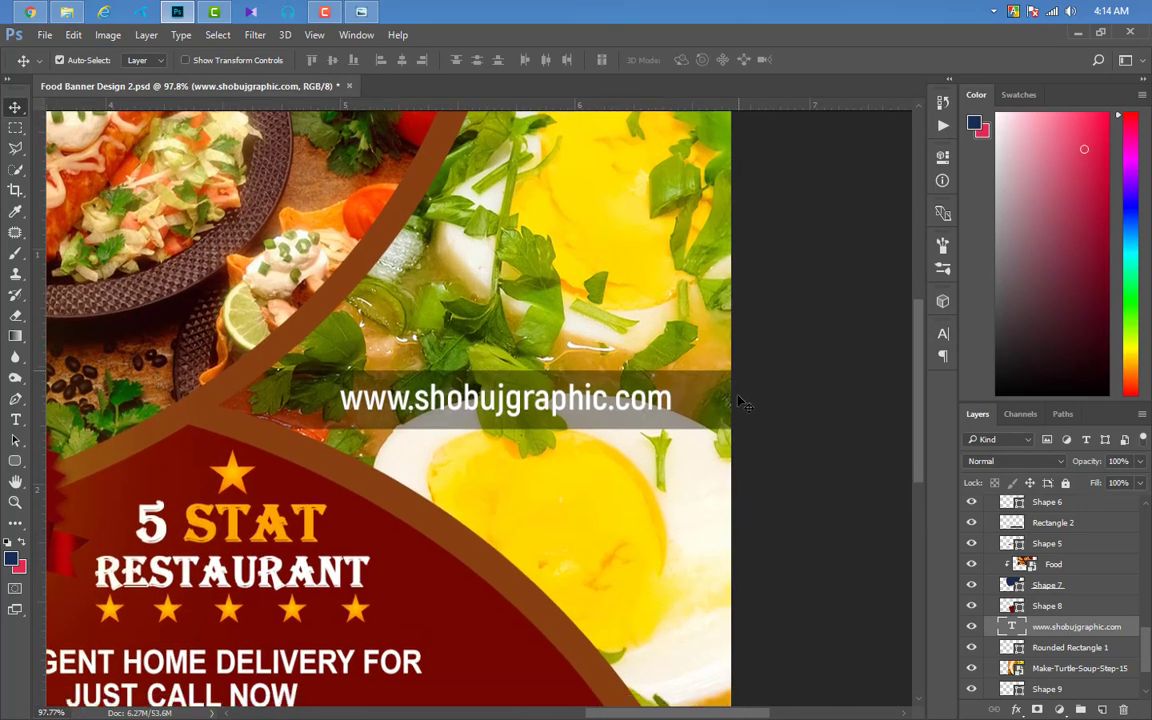
pyautogui.scroll(-3, 742, 402)
pyautogui.scroll(-2, 725, 370)
# Step: Duplicate the translucent bar, nudge the copy below the website strip, and stretch it taller
pyautogui.click(1070, 647)
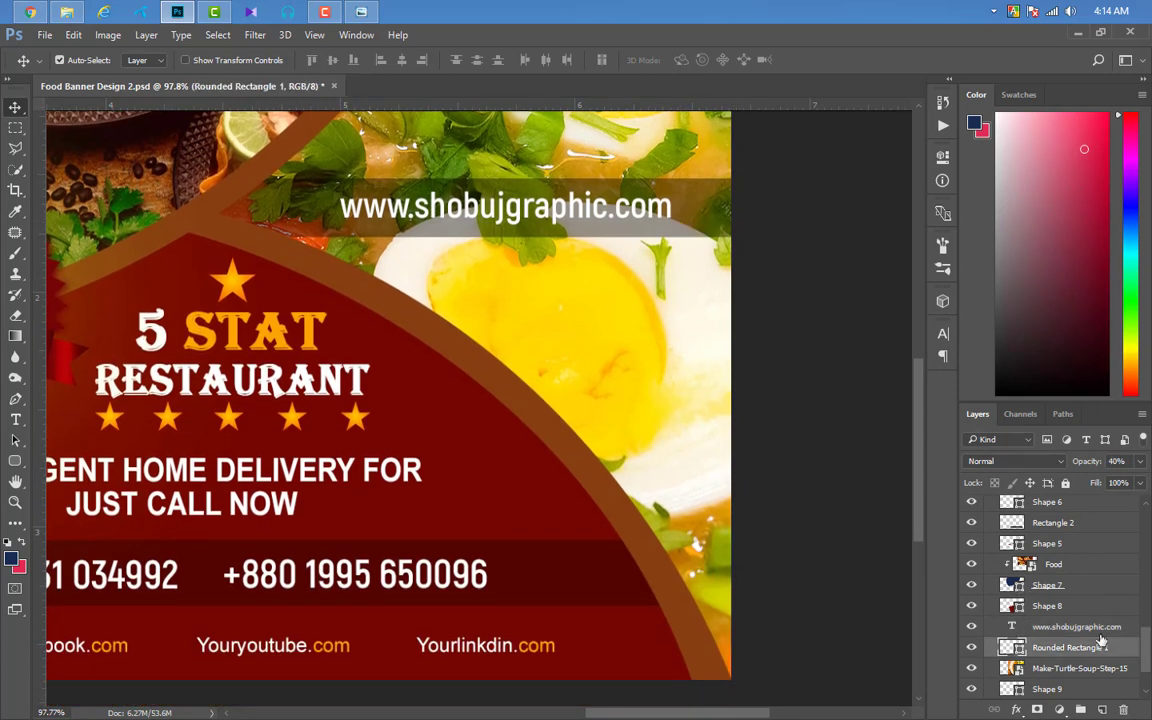
pyautogui.moveTo(1116, 652); pyautogui.dragTo(853, 525)
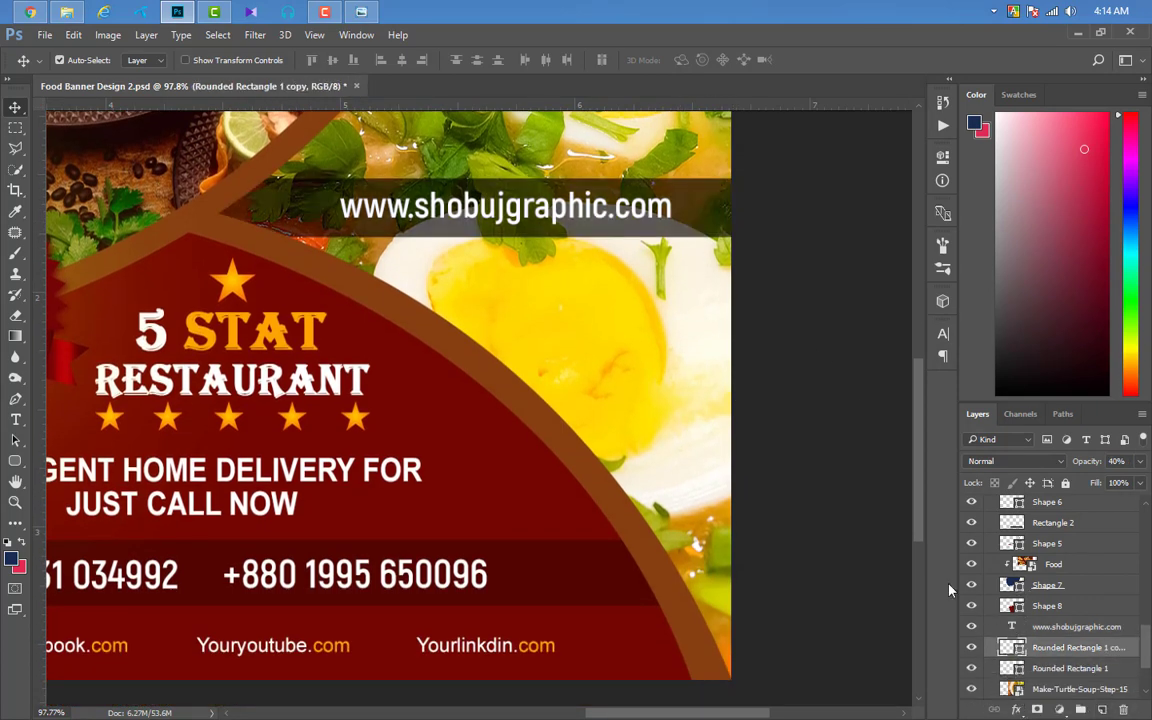
pyautogui.press('Down')
pyautogui.press('Down')
pyautogui.press('Down')
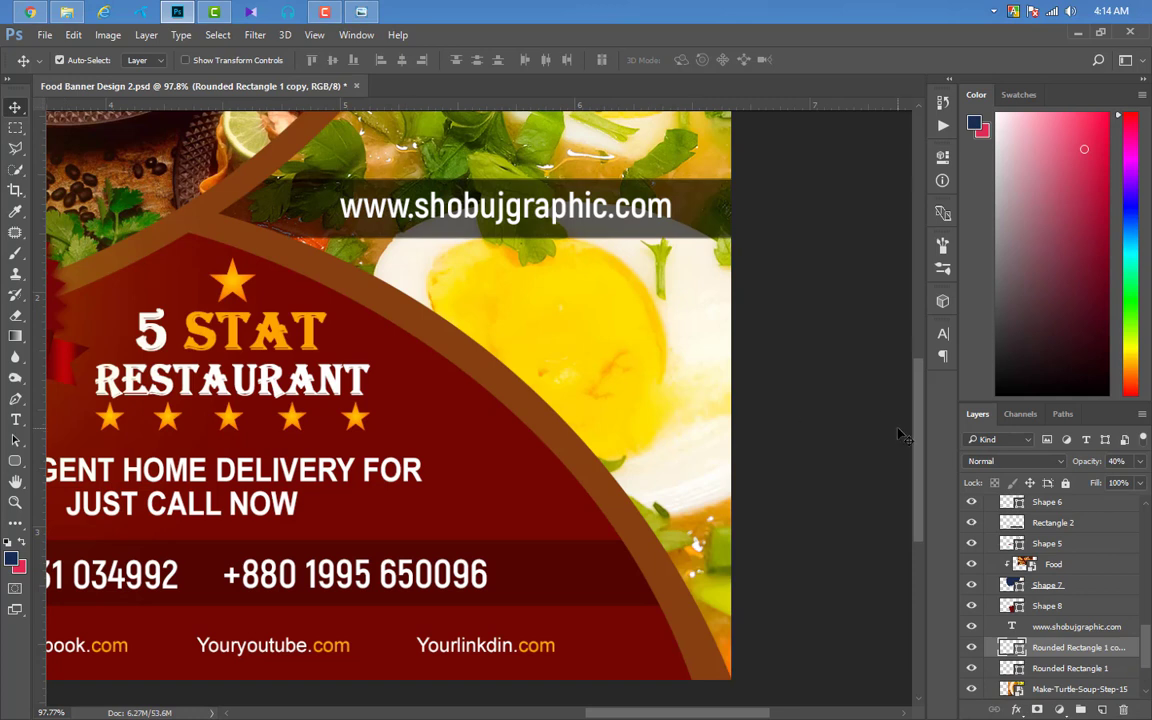
pyautogui.press('Down')
pyautogui.press('Down')
pyautogui.press('Down')
pyautogui.press('Down')
pyautogui.press('Down')
pyautogui.press('Down')
pyautogui.press('Down')
pyautogui.press('Down')
pyautogui.press('Down')
pyautogui.press('Down')
pyautogui.press('Down')
pyautogui.press('Down')
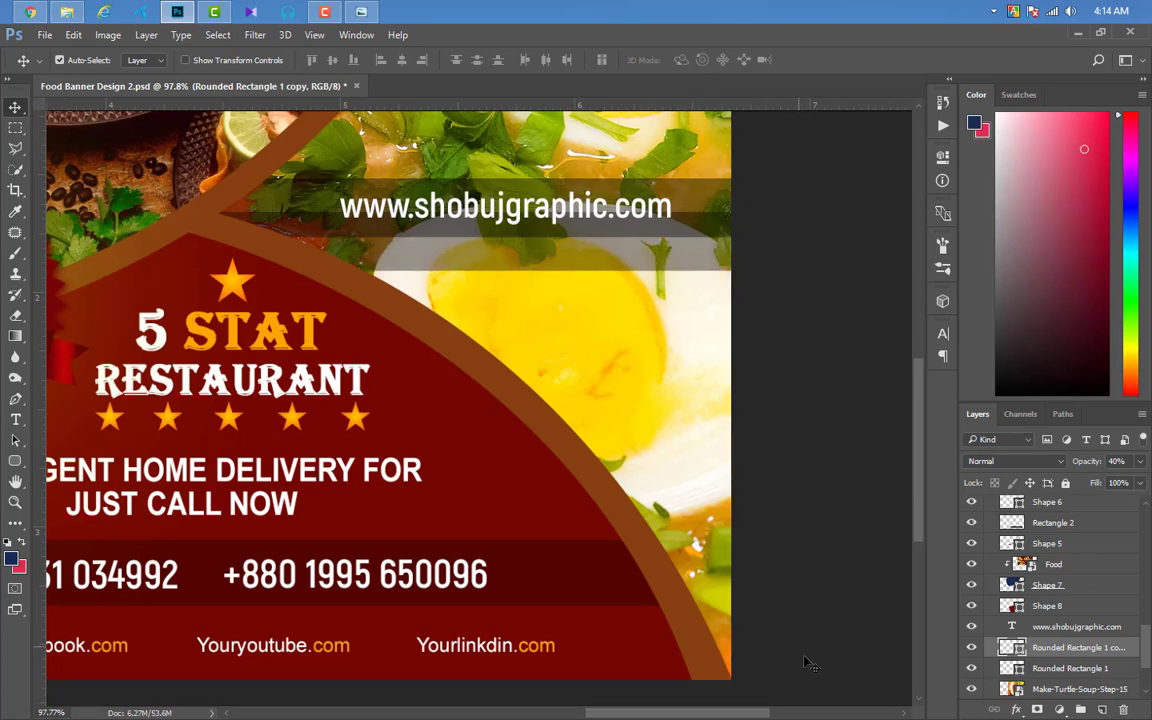
pyautogui.press('Down')
pyautogui.press('Down')
pyautogui.press('Down')
pyautogui.press('Down')
pyautogui.press('Down')
pyautogui.press('Down')
pyautogui.press('Down')
pyautogui.press('Down')
pyautogui.press('Down')
pyautogui.press('Down')
pyautogui.press('Down')
pyautogui.press('Down')
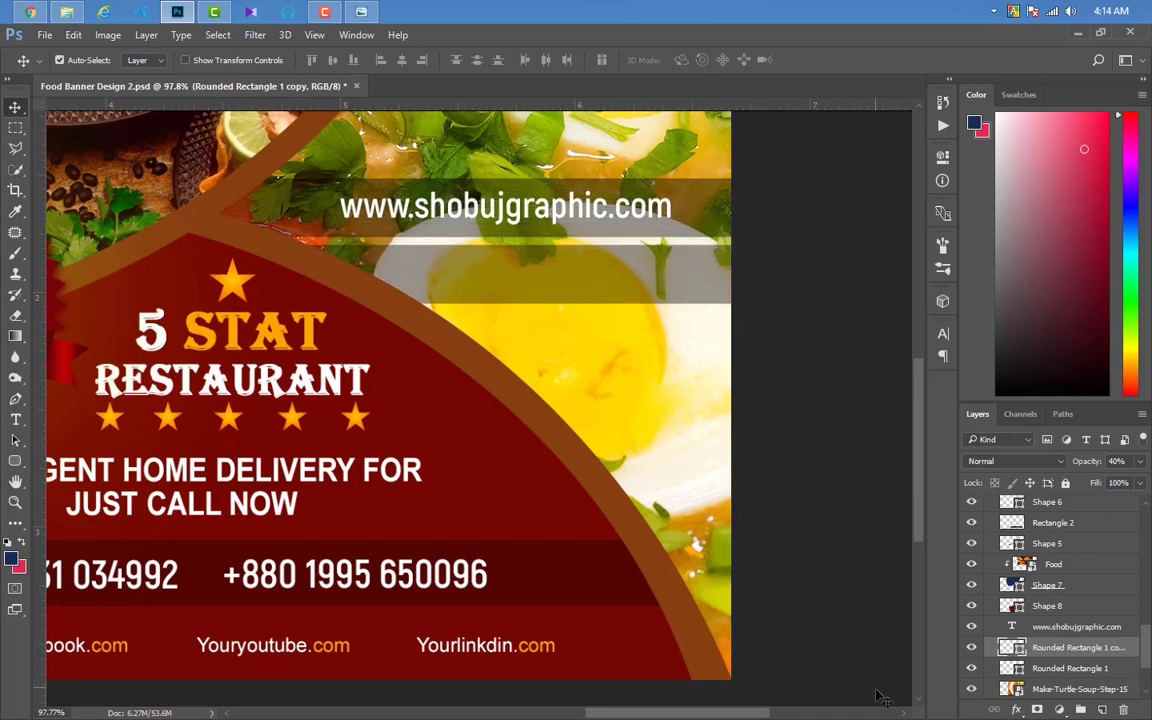
pyautogui.press('Down')
pyautogui.press('Down')
pyautogui.press('Down')
pyautogui.press('Down')
pyautogui.press('Down')
pyautogui.press('Down')
pyautogui.press('Down')
pyautogui.press('Down')
pyautogui.press('Down')
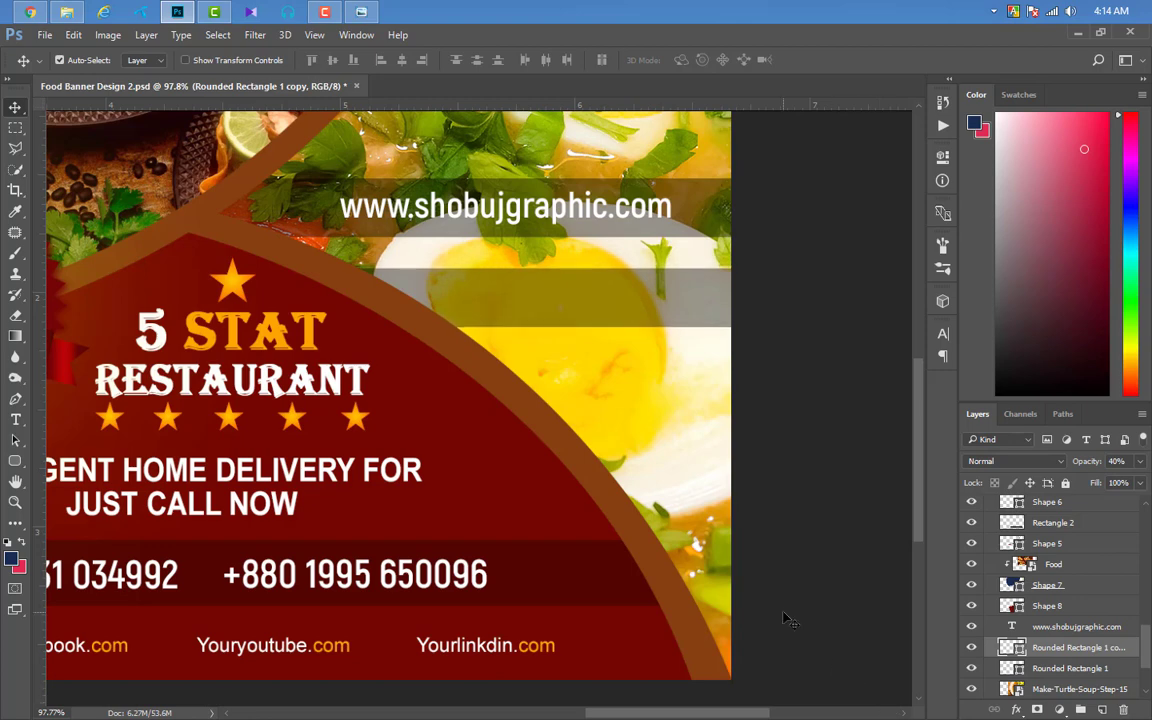
pyautogui.hotkey('ctrl', 't')
pyautogui.moveTo(563, 328); pyautogui.dragTo(563, 457)
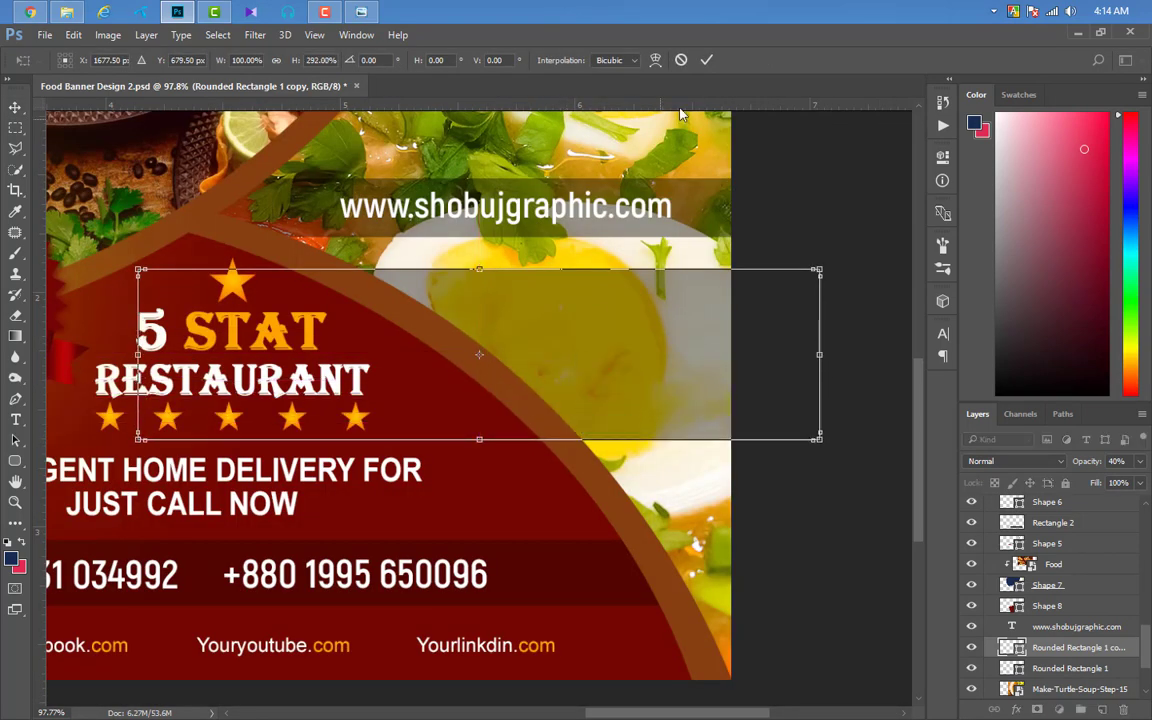
pyautogui.click(706, 61)
# Step: Type the restaurant's address and move it up onto the new dark band
pyautogui.click(16, 418)
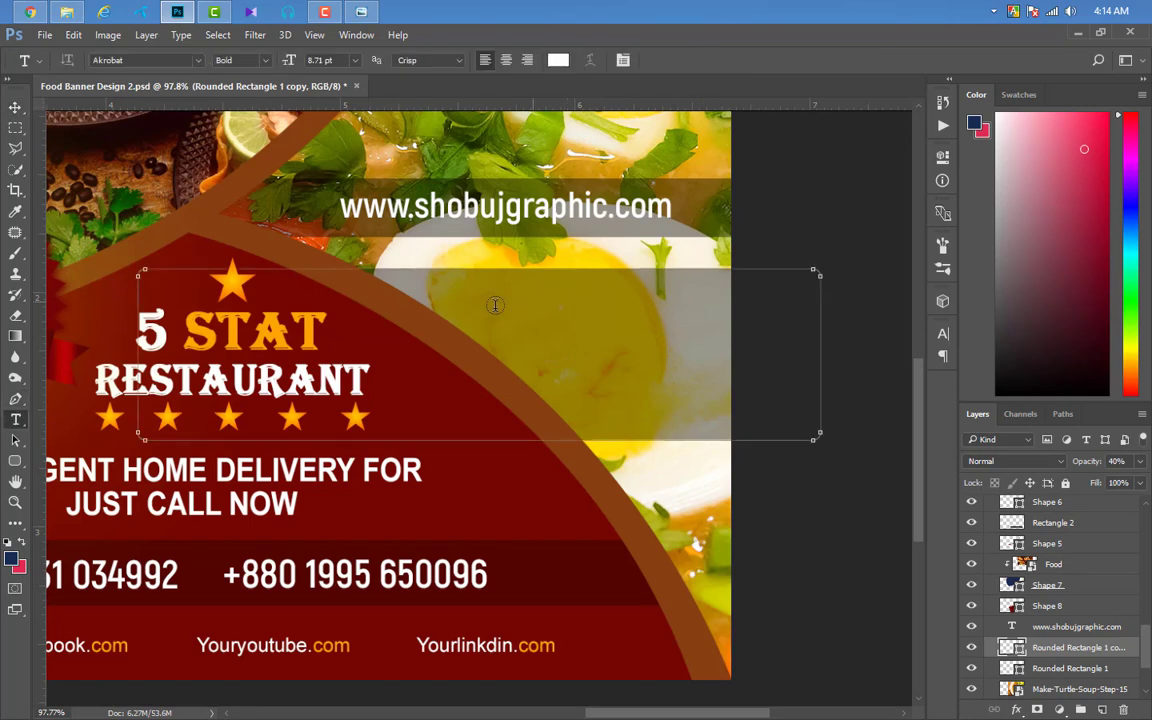
pyautogui.click(463, 490)
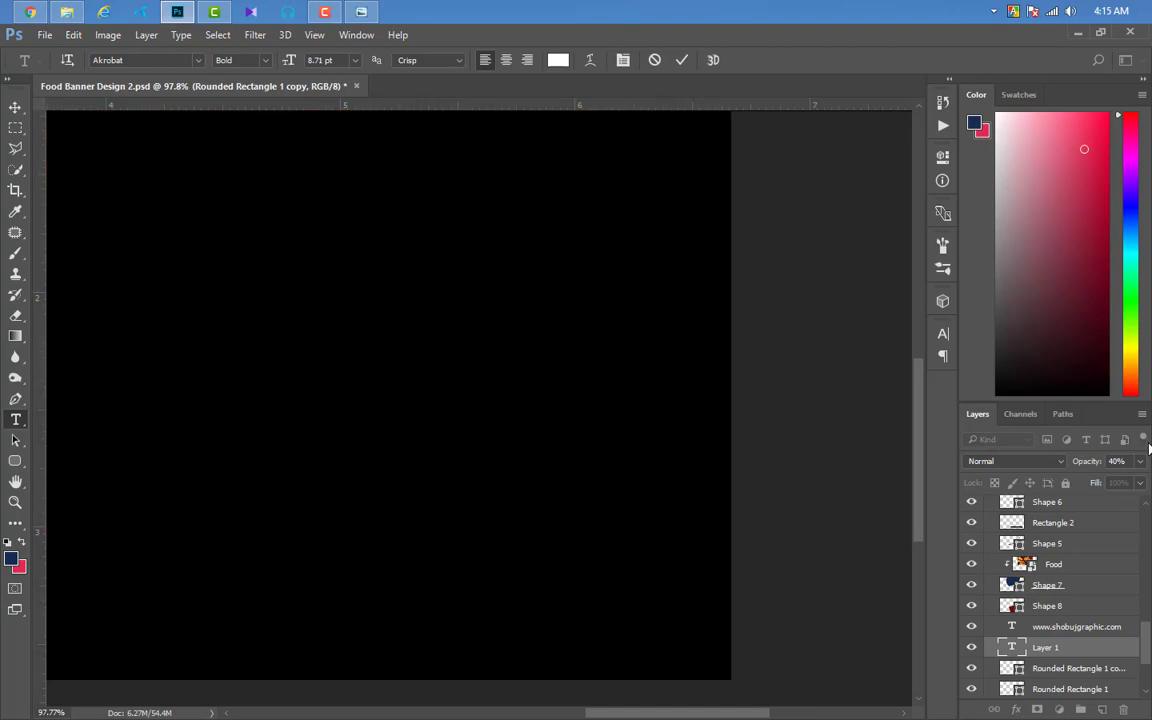
pyautogui.write('shobuj')
pyautogui.click(679, 60)
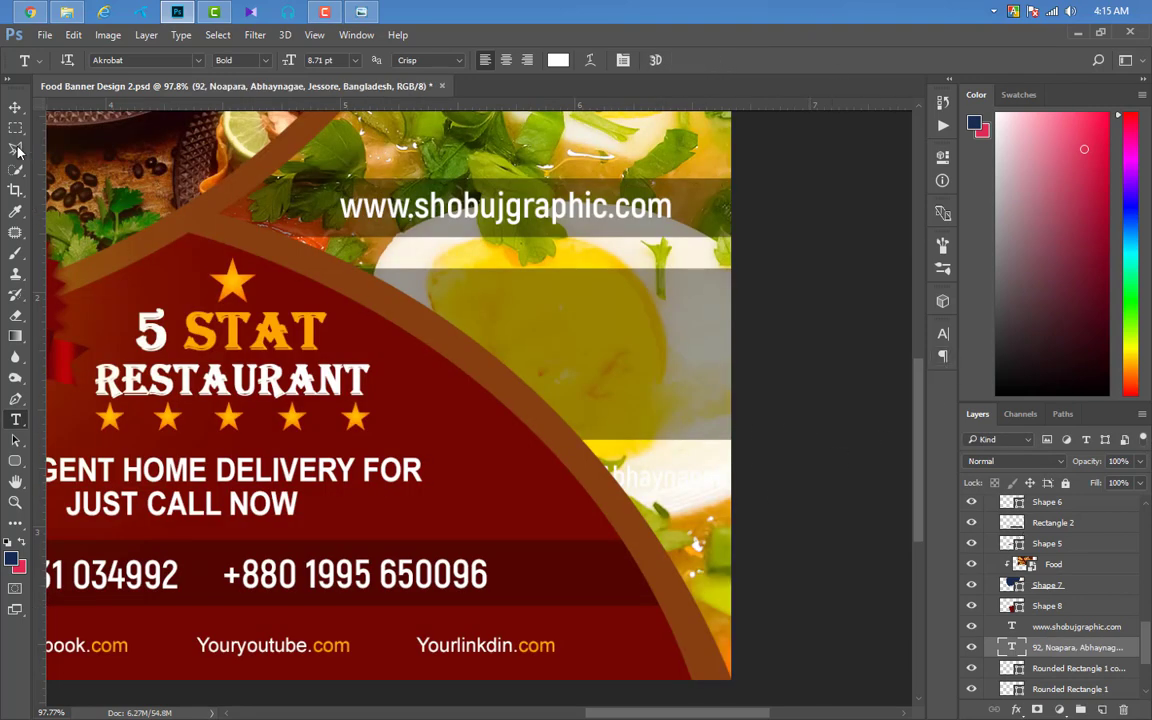
pyautogui.click(15, 107)
pyautogui.hotkey('ctrl', 't')
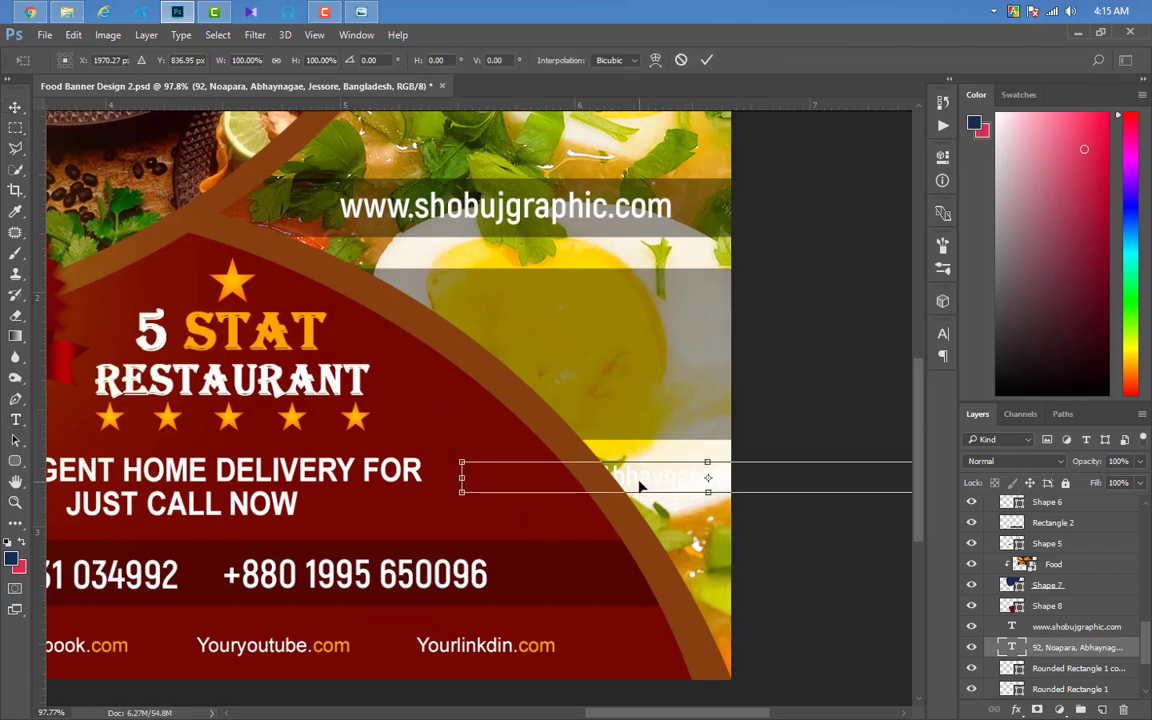
pyautogui.moveTo(640, 485); pyautogui.dragTo(630, 300)
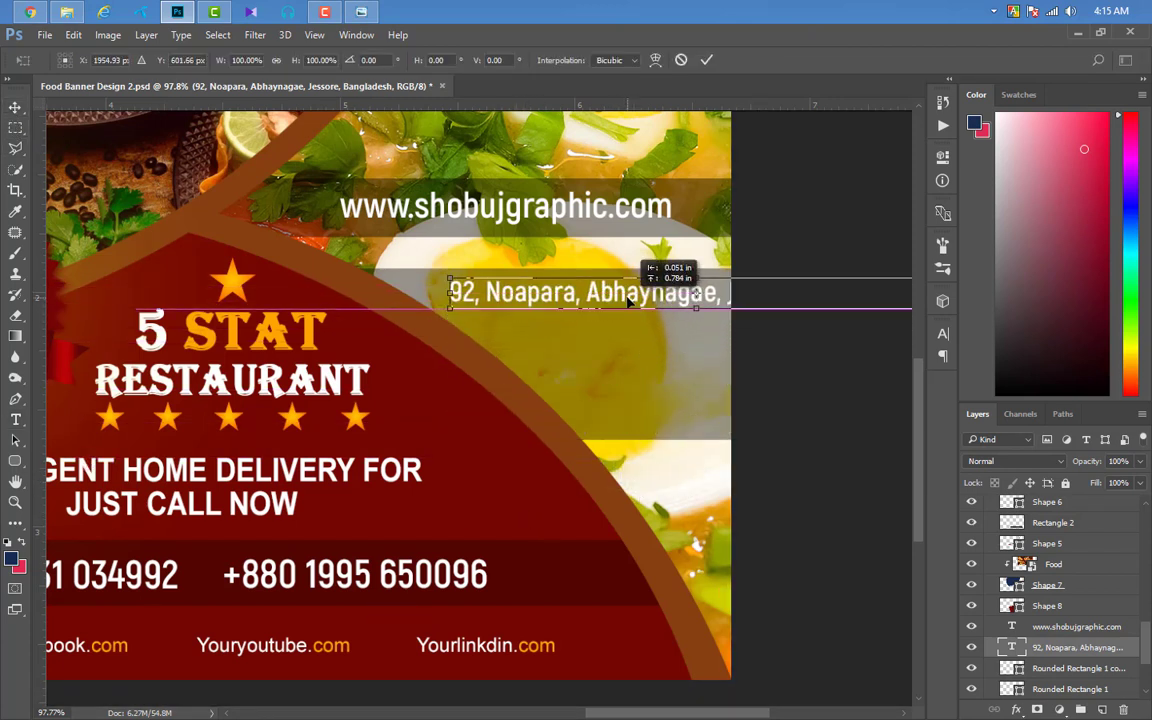
pyautogui.click(706, 60)
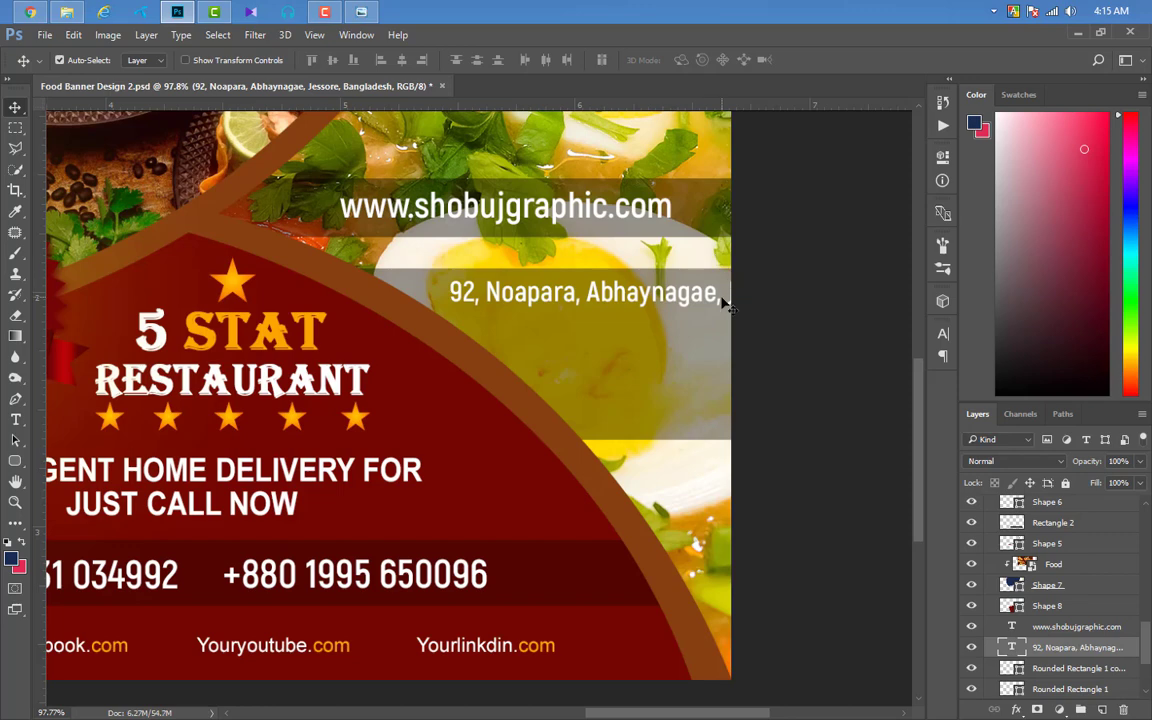
# Step: Break the address text onto two lines and commit the edit
pyautogui.click(15, 419)
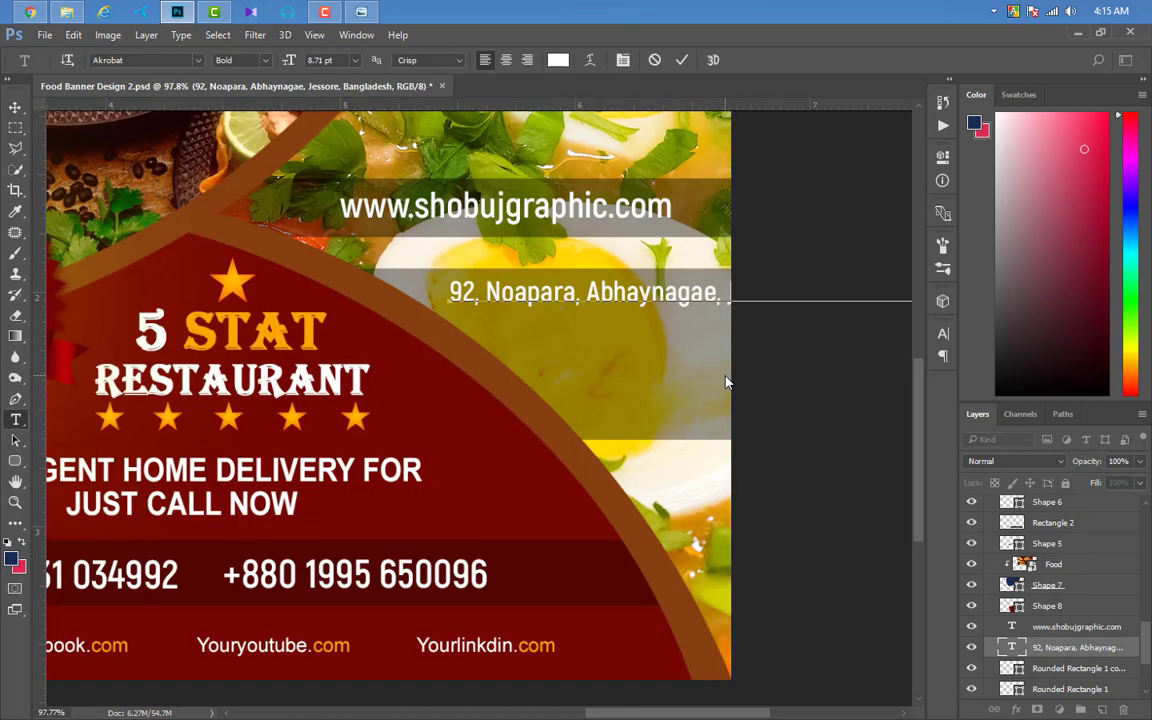
pyautogui.click(721, 294)
pyautogui.press('Return')
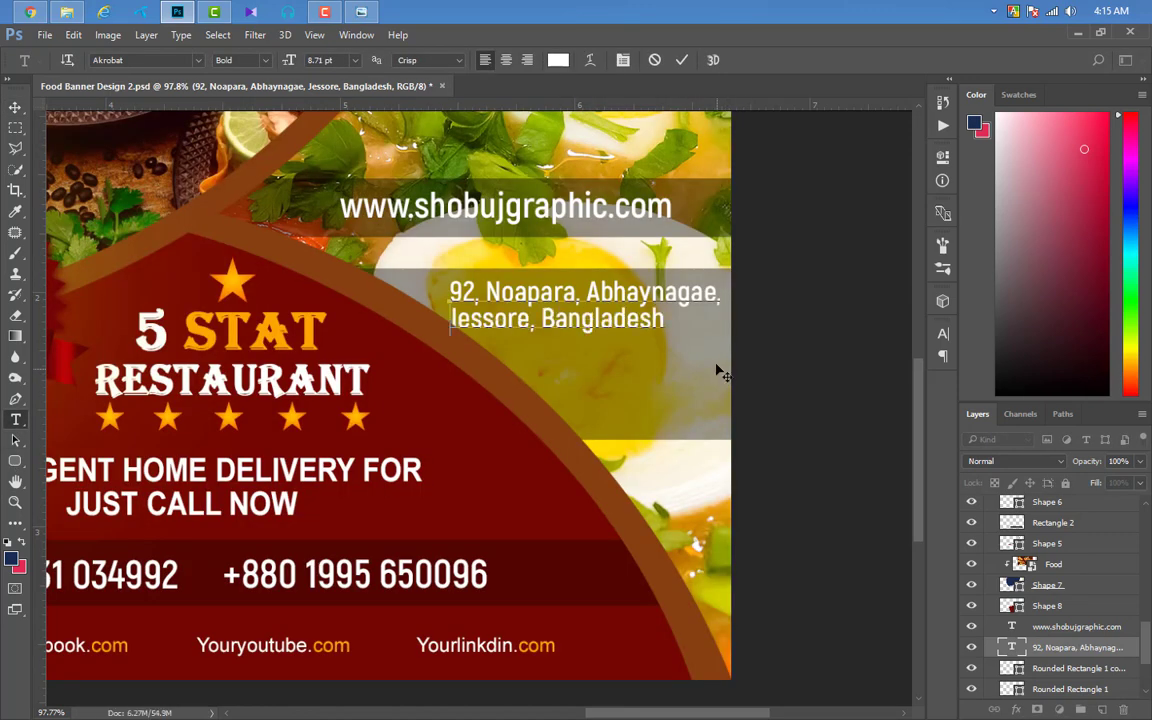
pyautogui.click(681, 60)
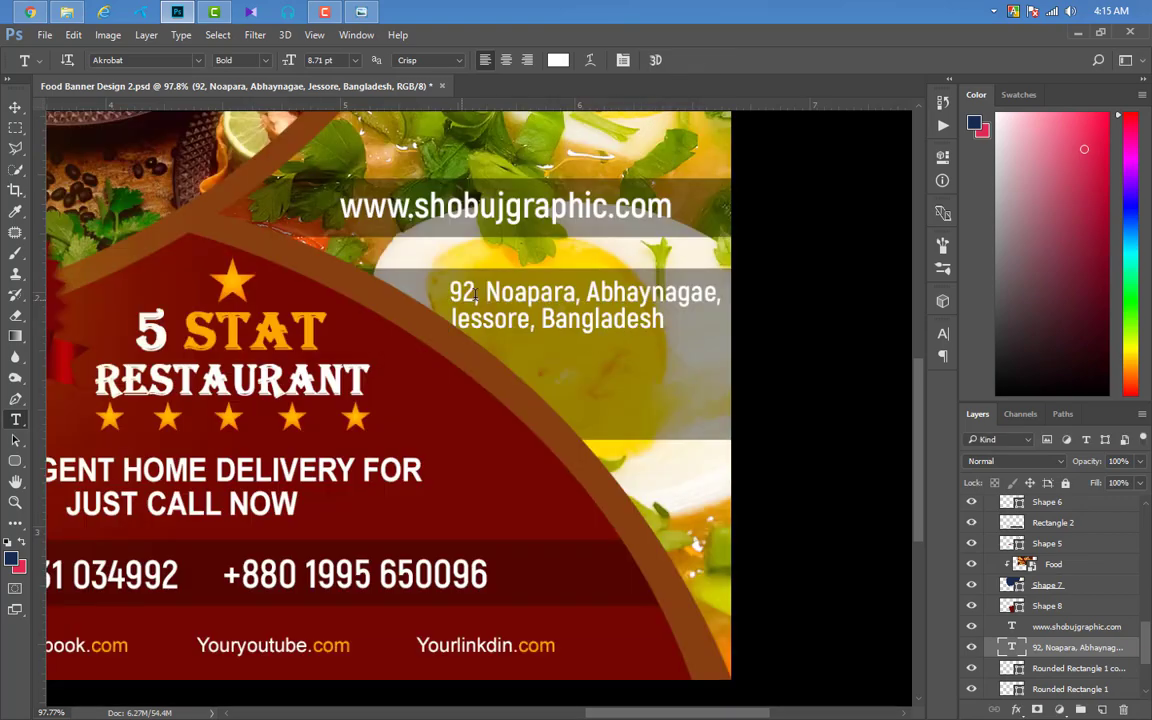
pyautogui.click(451, 318)
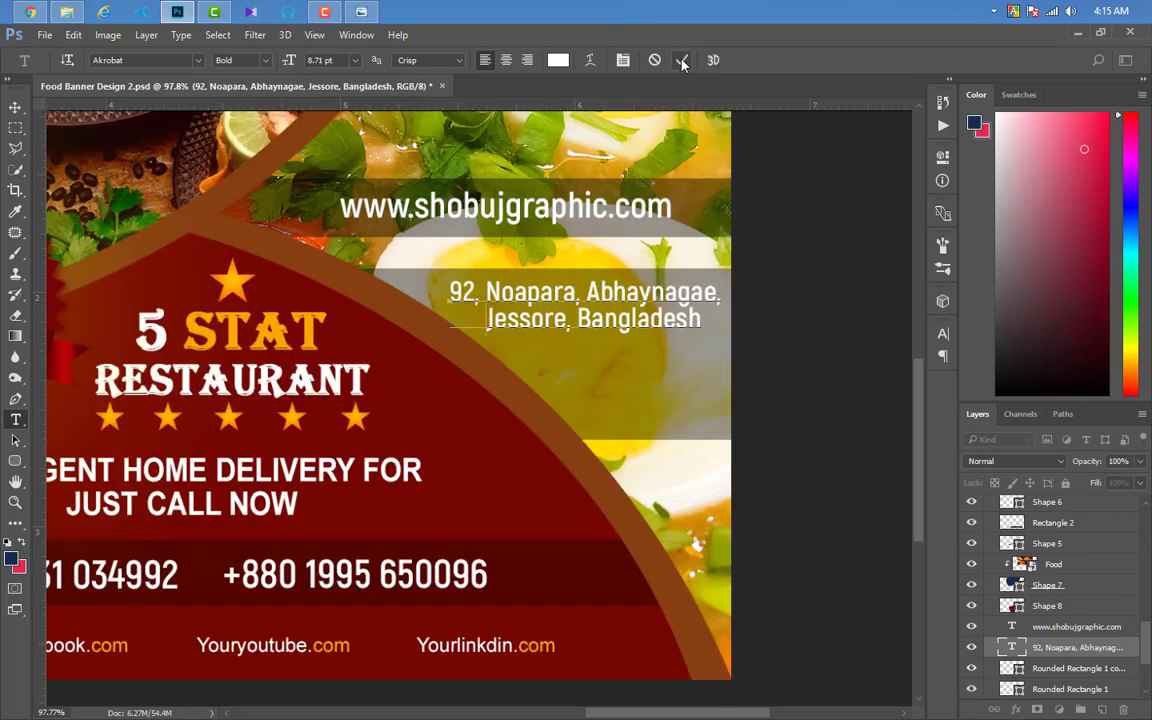
pyautogui.click(681, 60)
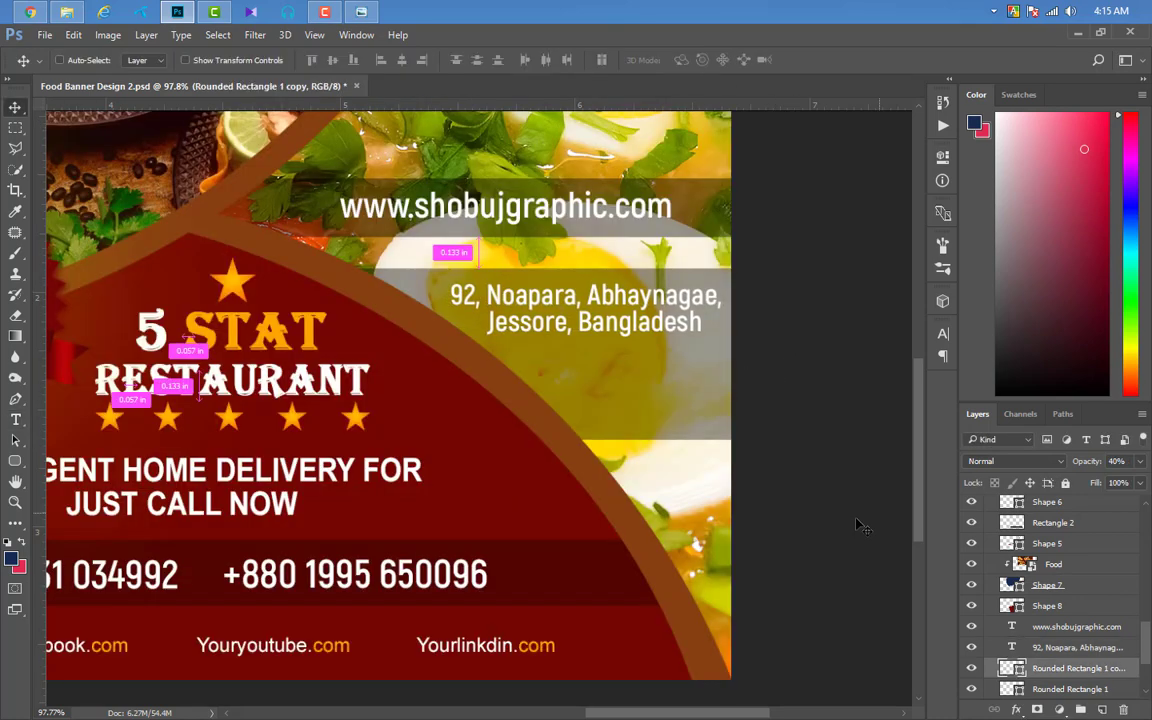
# Step: Reduce the copied band's height so it just frames both address lines
pyautogui.hotkey('ctrl', 't')
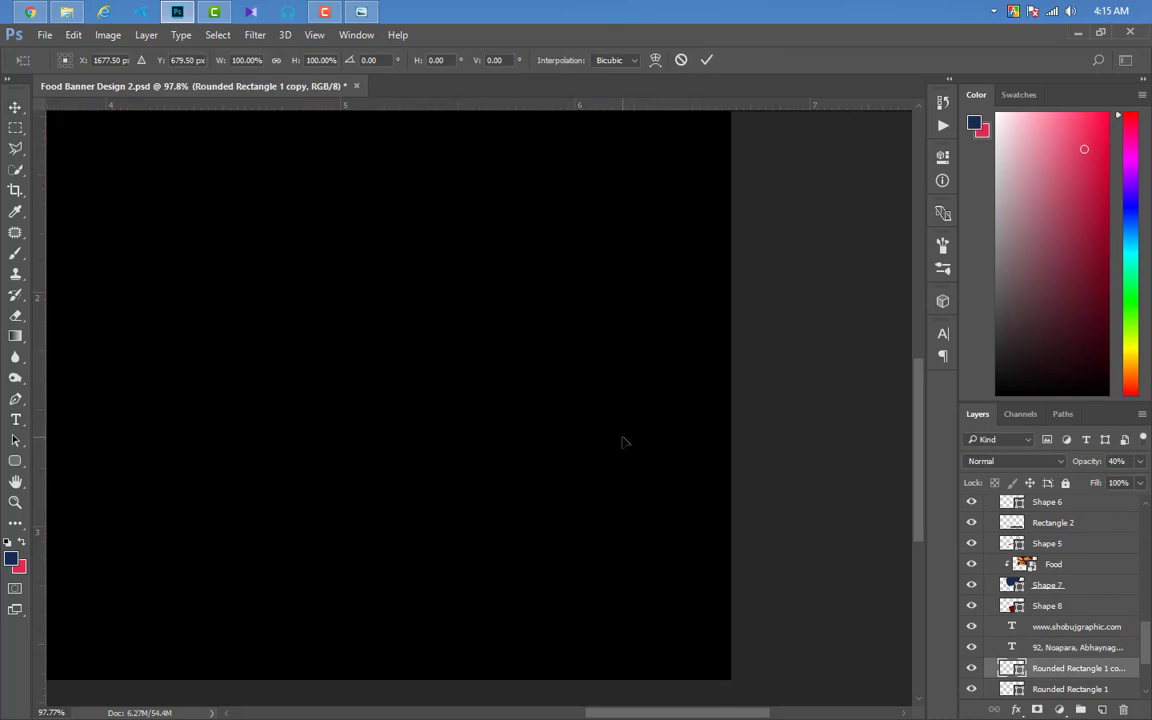
pyautogui.moveTo(623, 441); pyautogui.dragTo(612, 357)
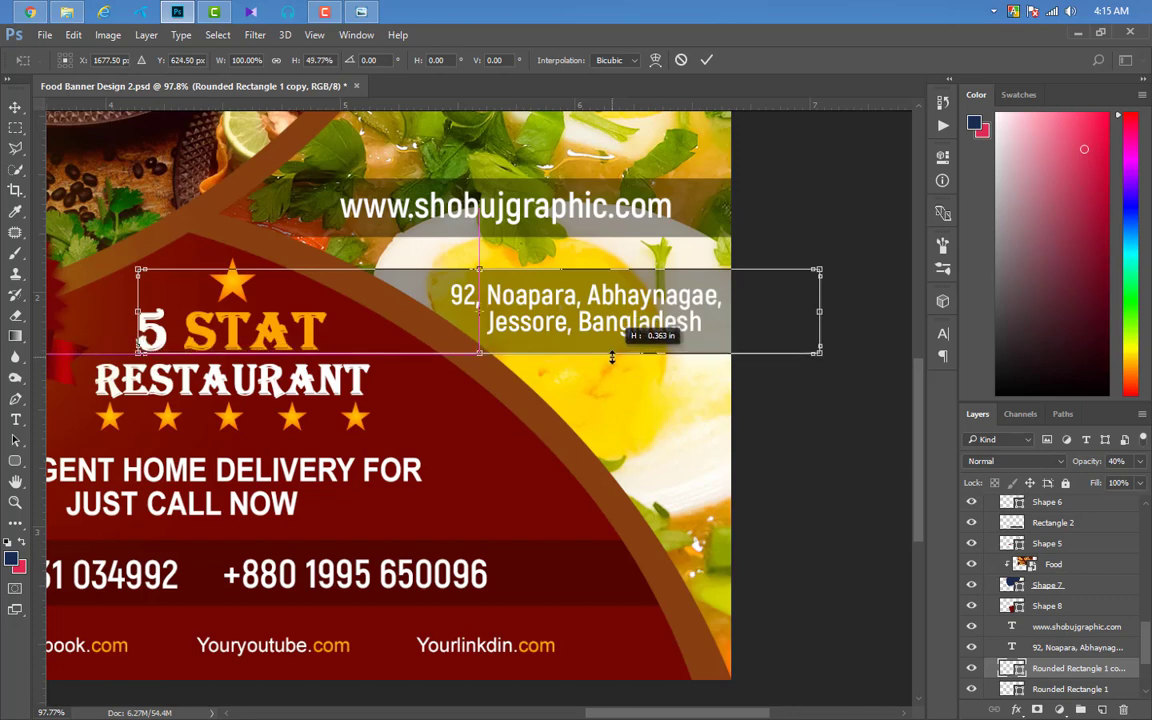
pyautogui.click(706, 60)
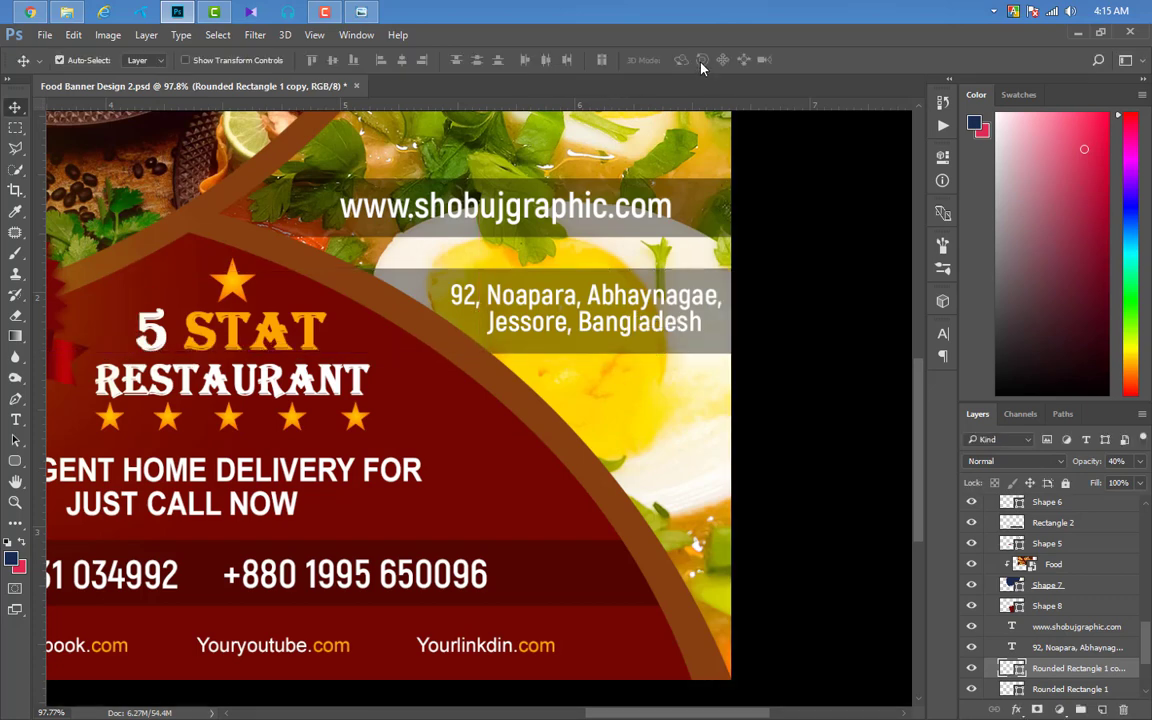
pyautogui.scroll(-2, 784, 171)
# Step: Duplicate the translucent band and nudge the copy up above the website bar
pyautogui.doubleClick(969, 670)
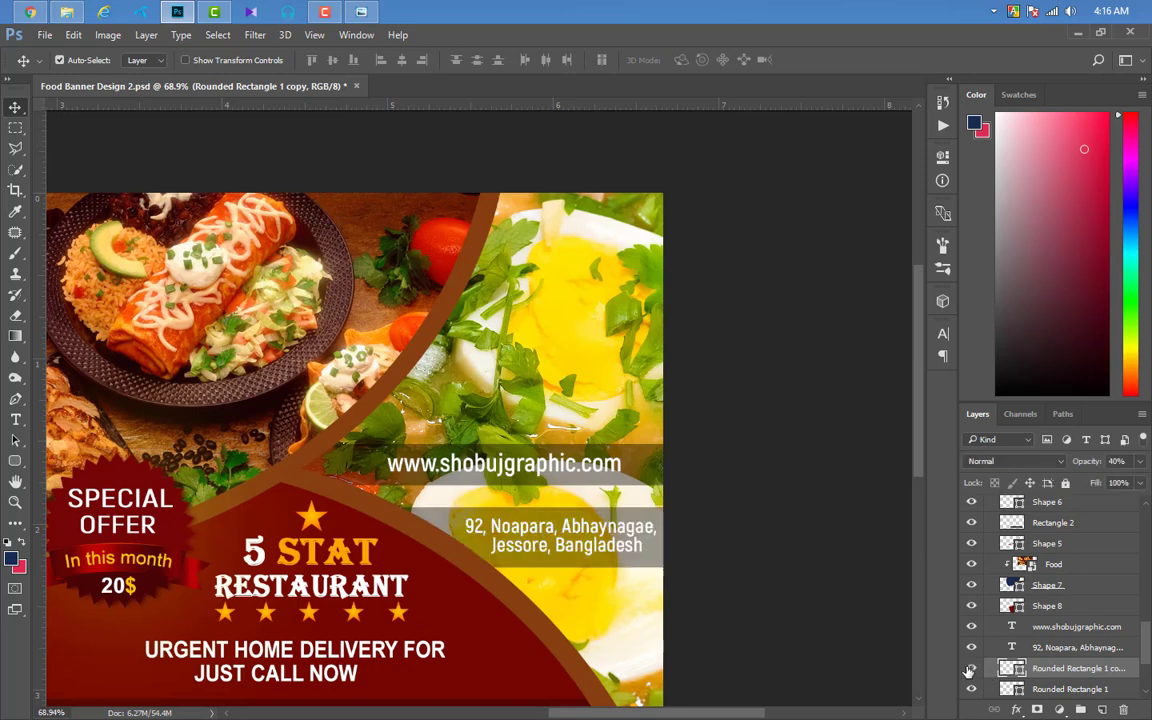
pyautogui.moveTo(1098, 680); pyautogui.dragTo(990, 645)
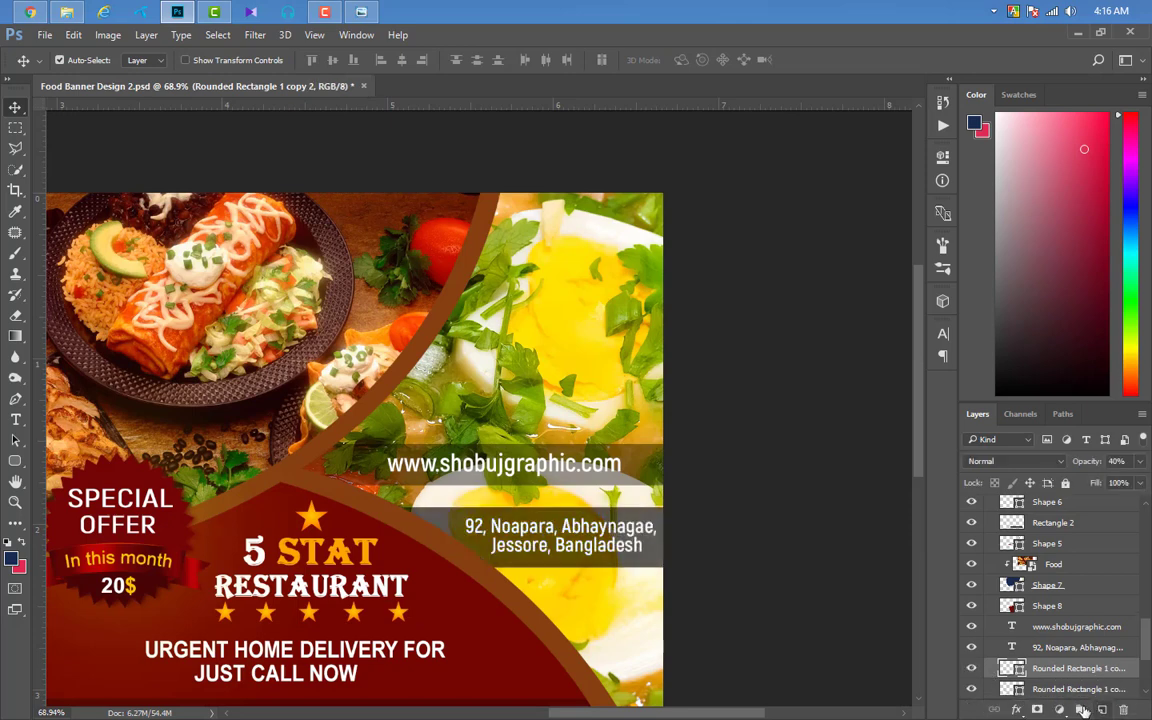
pyautogui.press('Up')
pyautogui.press('Up')
pyautogui.press('Up')
pyautogui.press('Up')
pyautogui.press('Up')
pyautogui.press('Up')
pyautogui.press('Up')
pyautogui.press('Up')
pyautogui.press('Up')
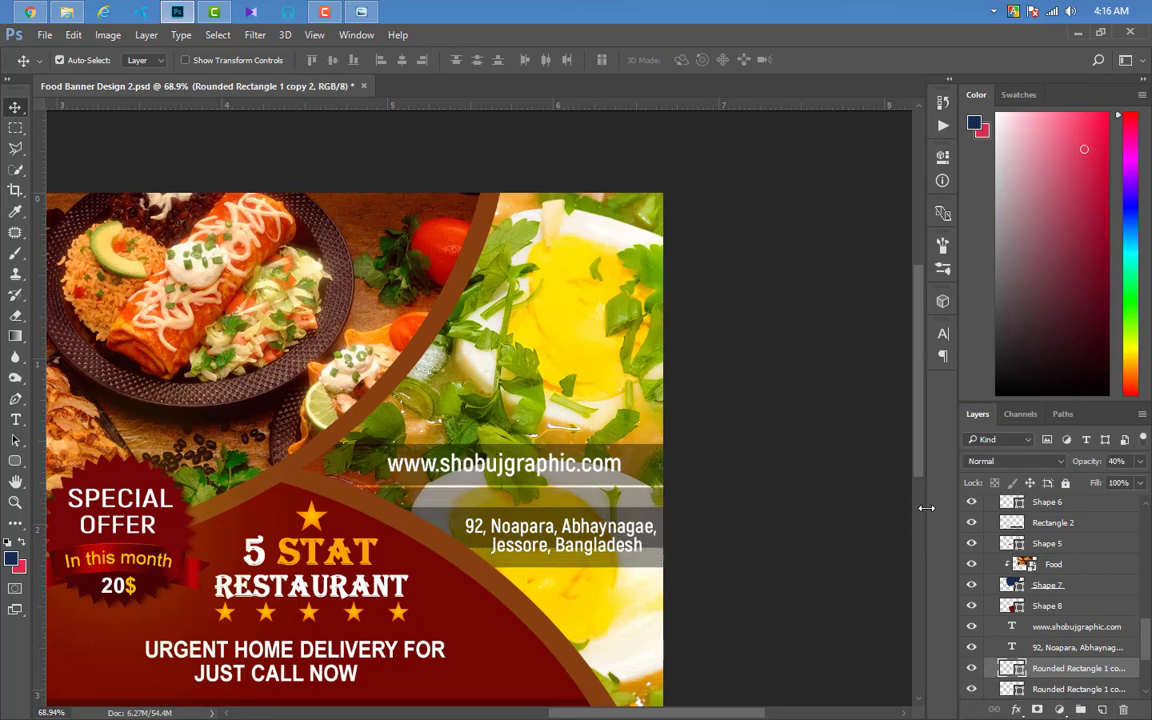
pyautogui.hotkey('shift', 'Up')
pyautogui.hotkey('shift', 'Up')
pyautogui.hotkey('shift', 'Up')
pyautogui.hotkey('shift', 'Up')
pyautogui.hotkey('shift', 'Up')
pyautogui.hotkey('shift', 'Up')
pyautogui.hotkey('shift', 'Up')
pyautogui.hotkey('shift', 'Up')
pyautogui.hotkey('shift', 'Up')
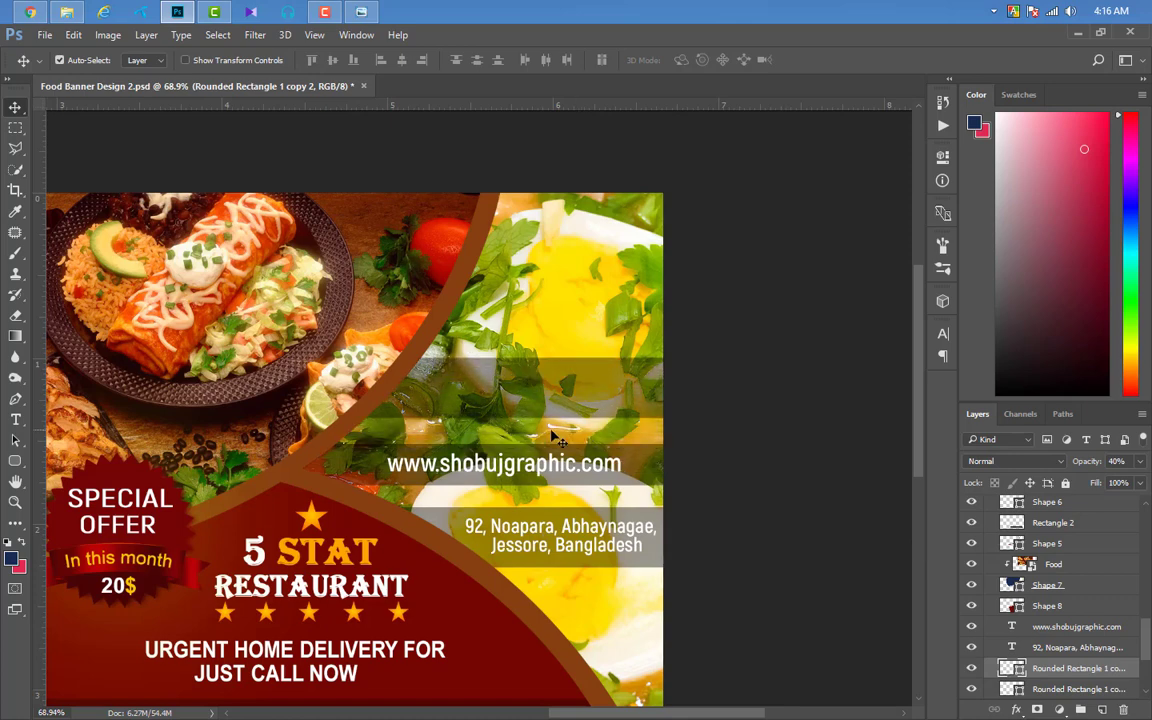
# Step: Add the text '100 % Pure Fast Food' and centre it on the top bar
pyautogui.click(15, 420)
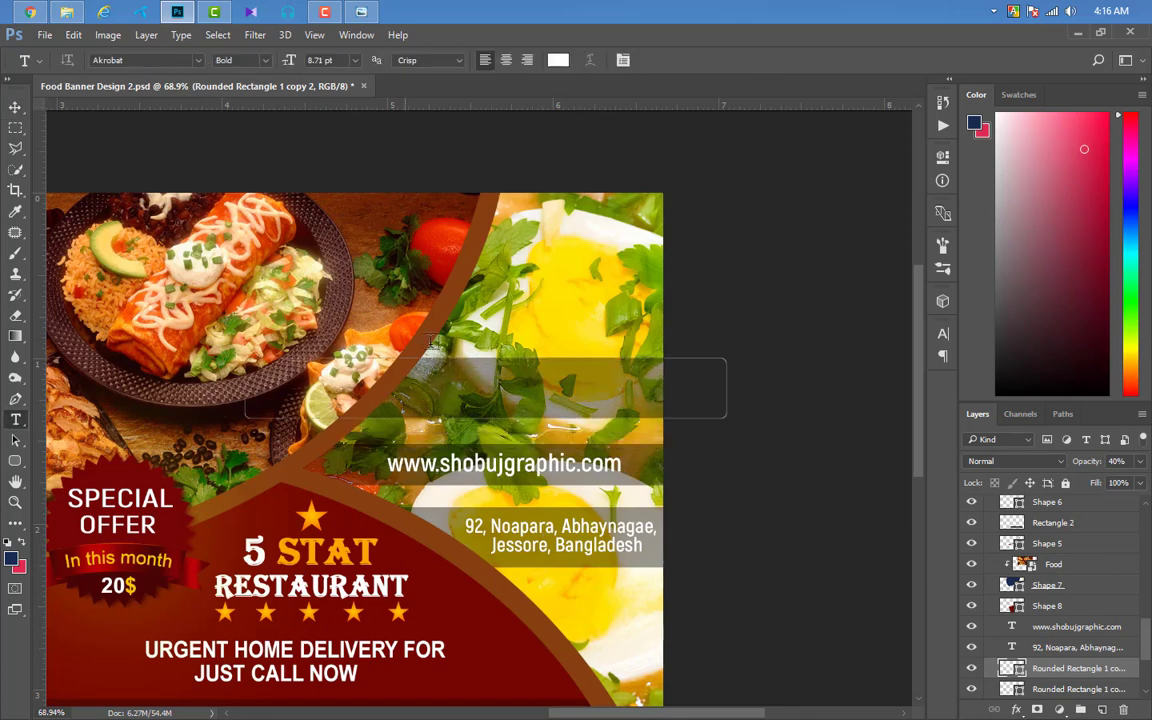
pyautogui.click(390, 307)
pyautogui.write('100 % Pu')
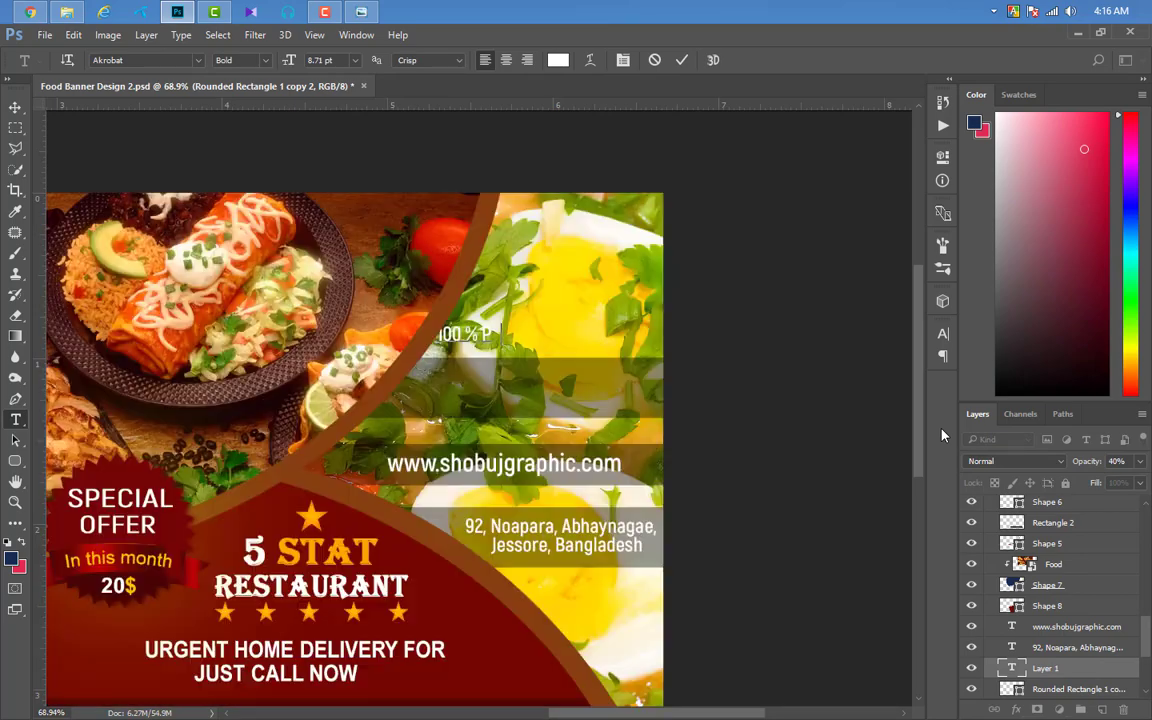
pyautogui.write('re')
pyautogui.write('Fo')
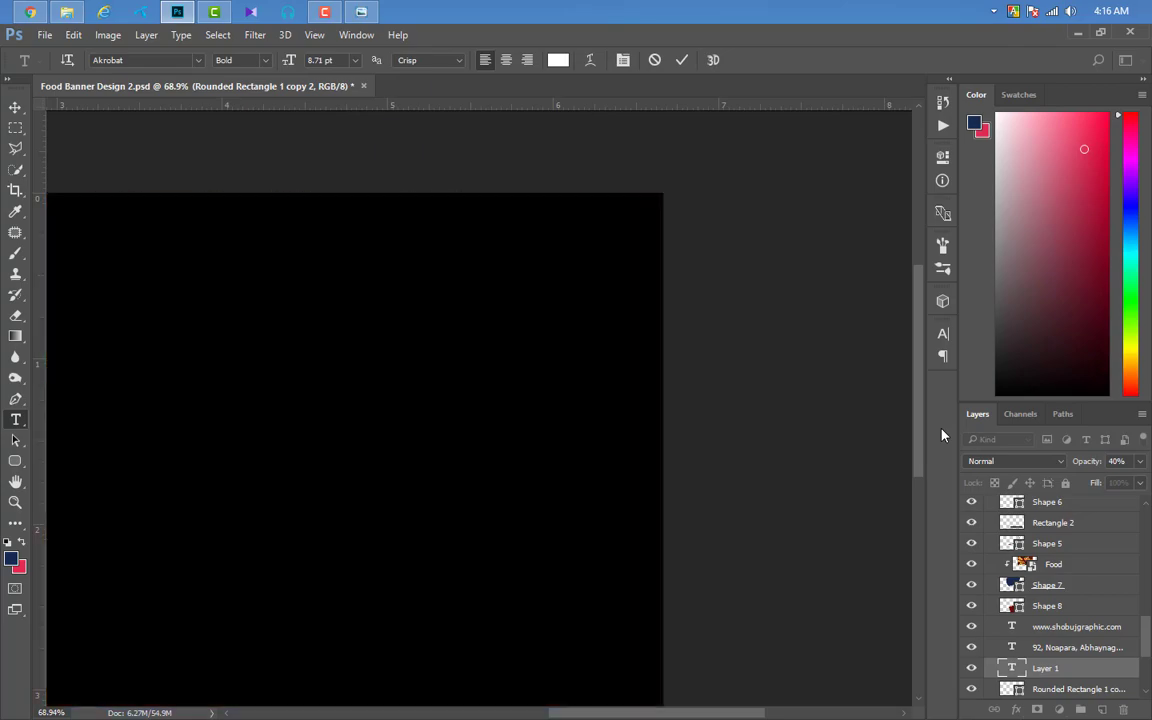
pyautogui.write('od')
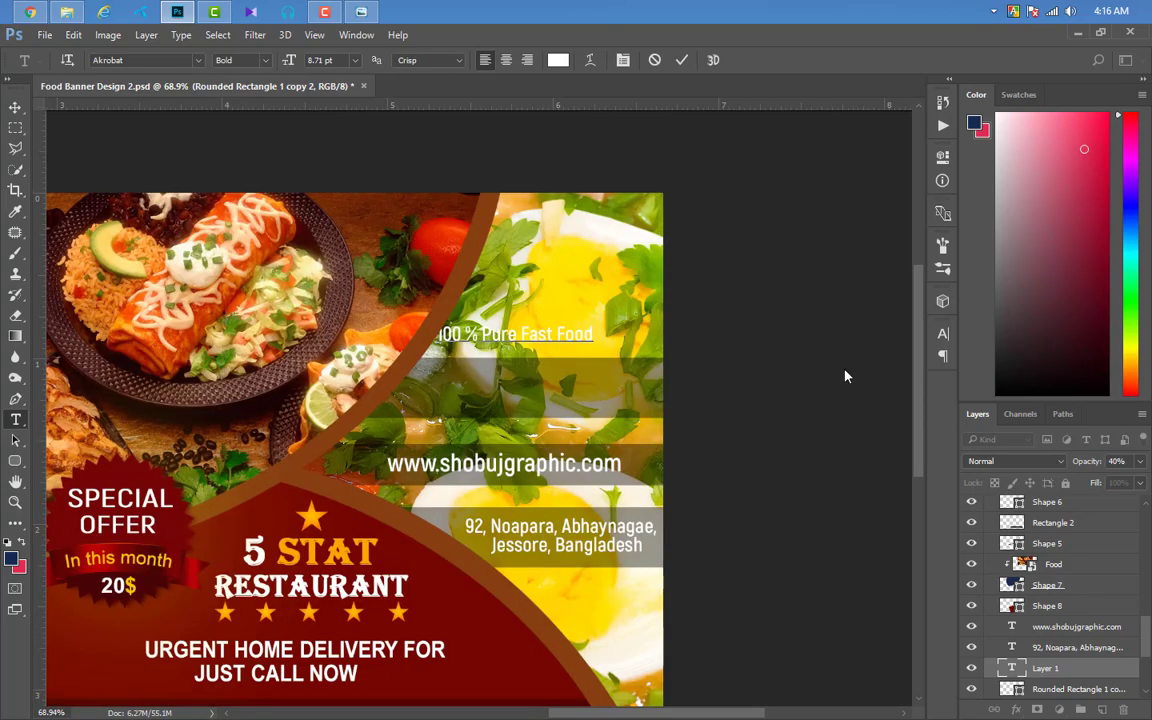
pyautogui.click(681, 60)
pyautogui.scroll(1, 594, 377)
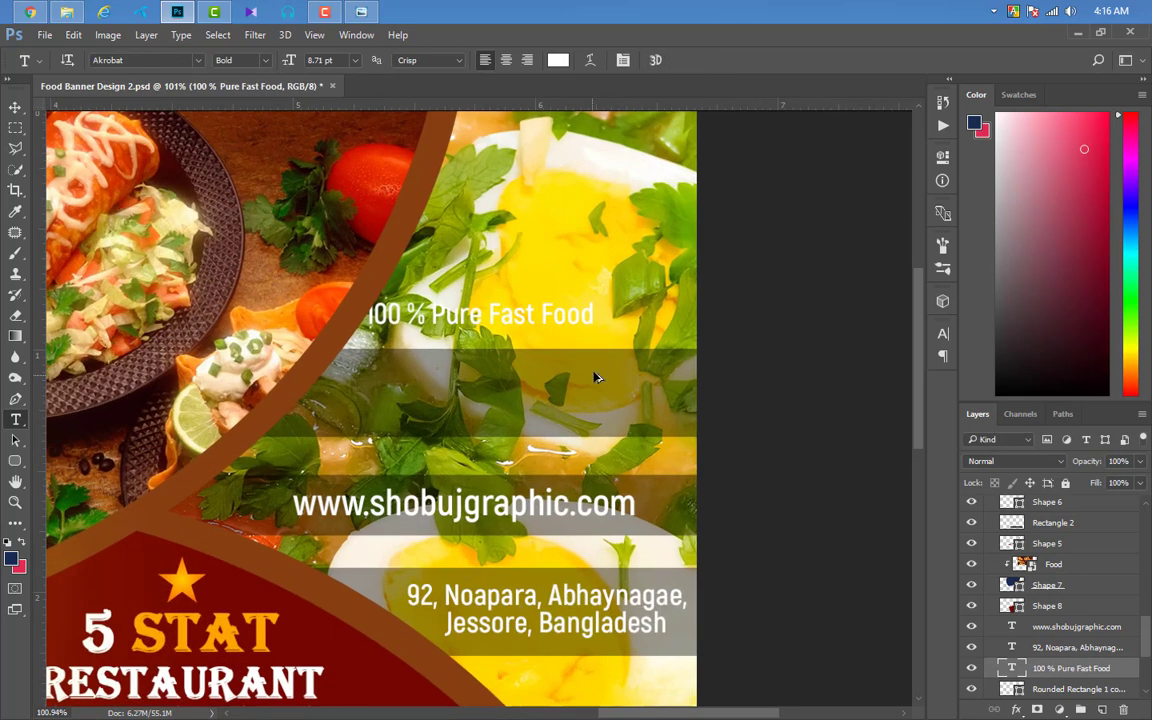
pyautogui.scroll(1, 594, 377)
pyautogui.click(15, 107)
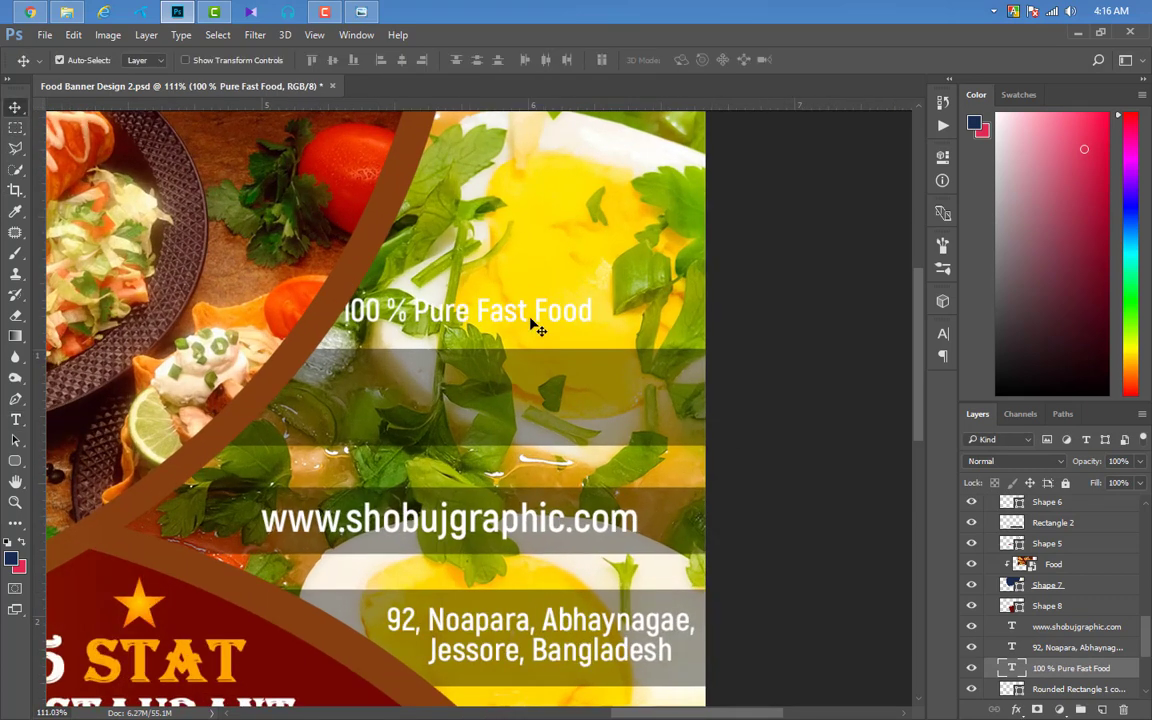
pyautogui.moveTo(519, 326); pyautogui.dragTo(561, 410)
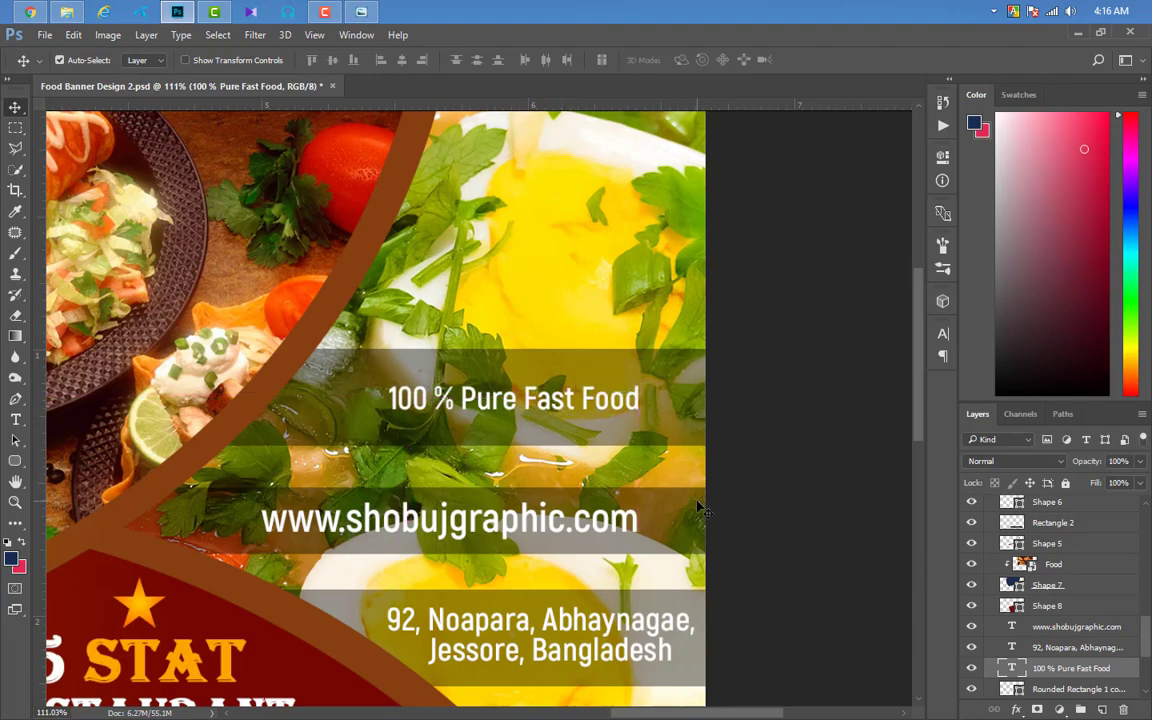